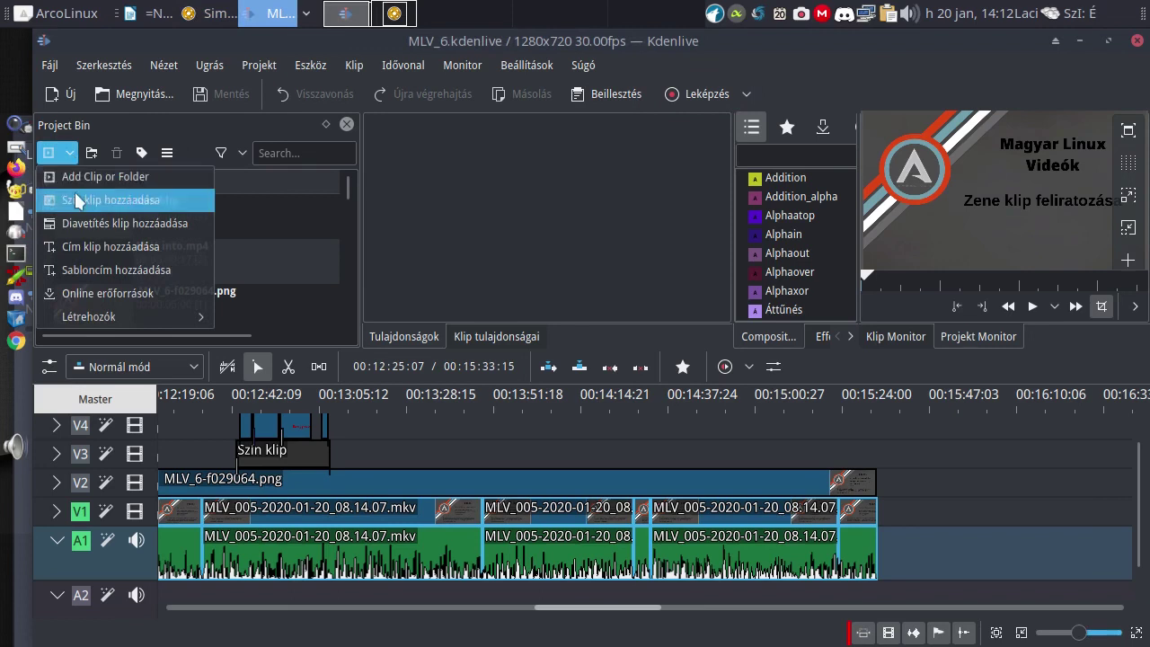
- Create a black colour clip in the project bin, keeping the name Szín klip and the five-second duration
click(79, 202)
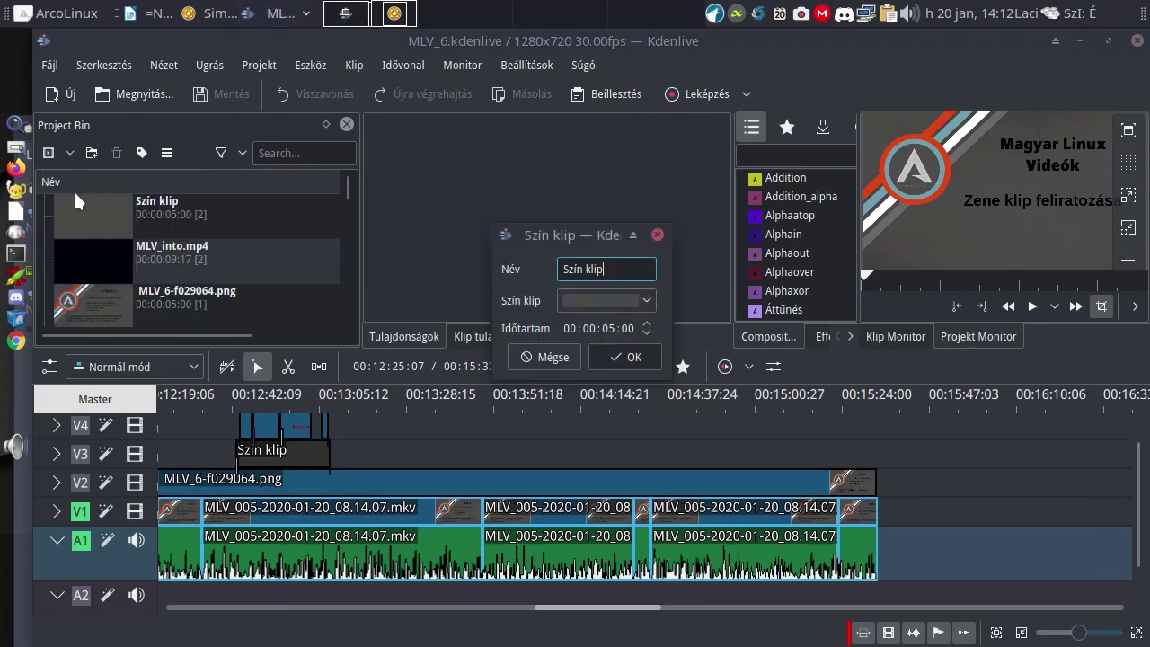
click(645, 302)
click(608, 417)
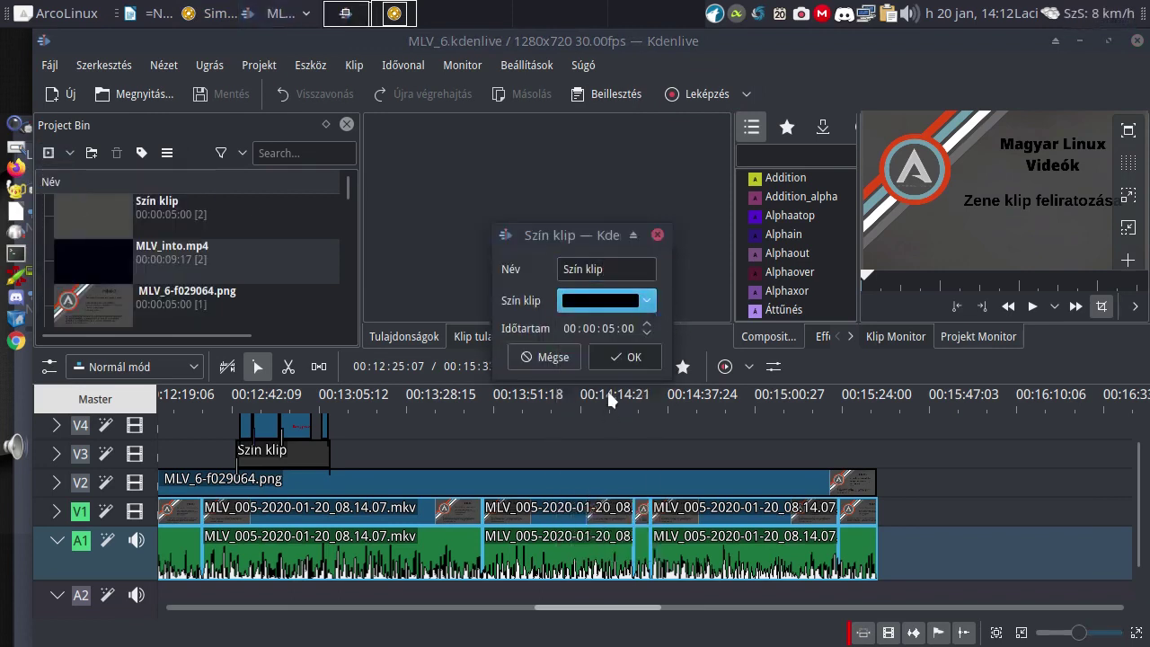
click(635, 358)
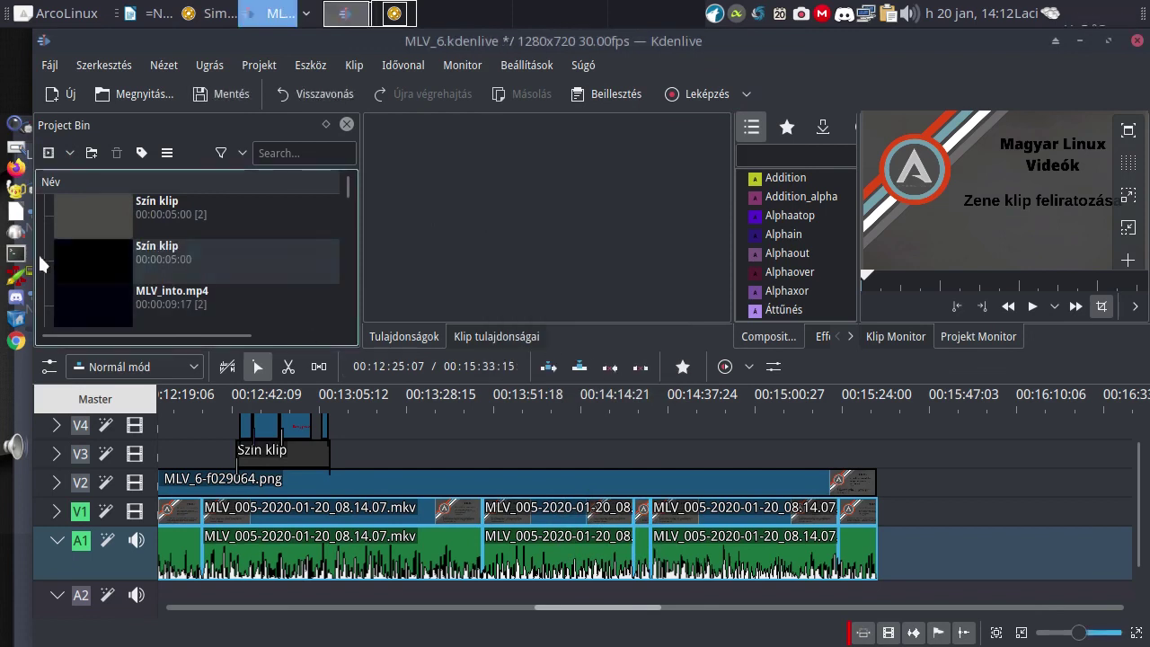
- Place the black colour clip on track V1 directly after the last recording and extend its end to about 00:20:54
click(81, 260)
drag(80, 261, 898, 546)
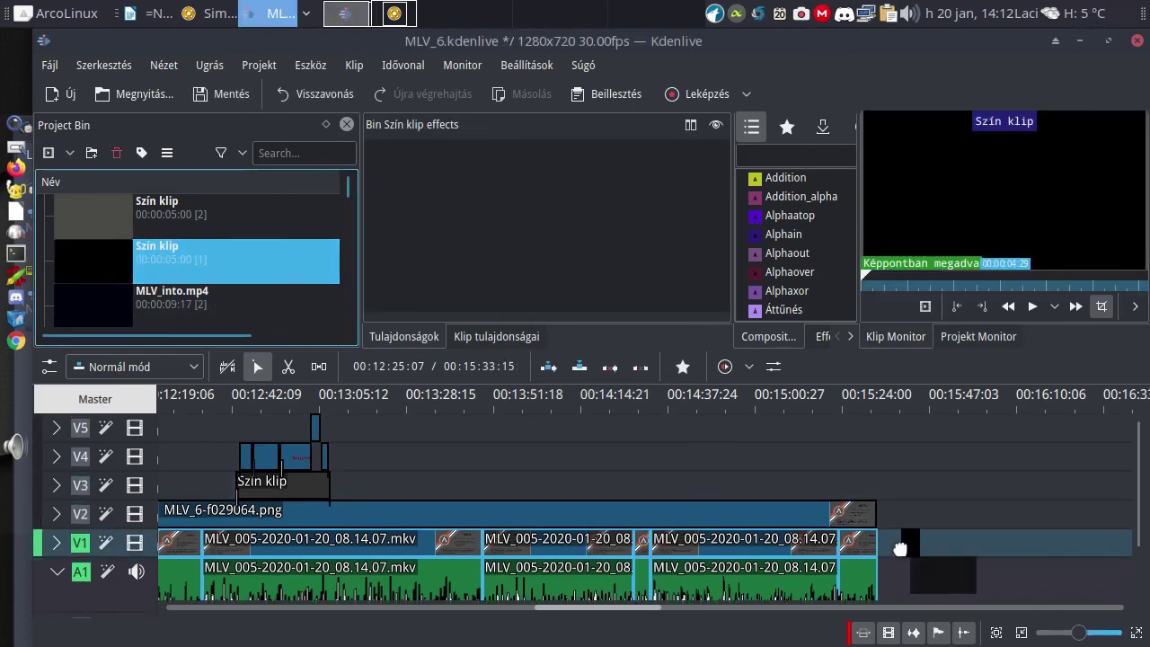
scroll(910, 548, down, 1)
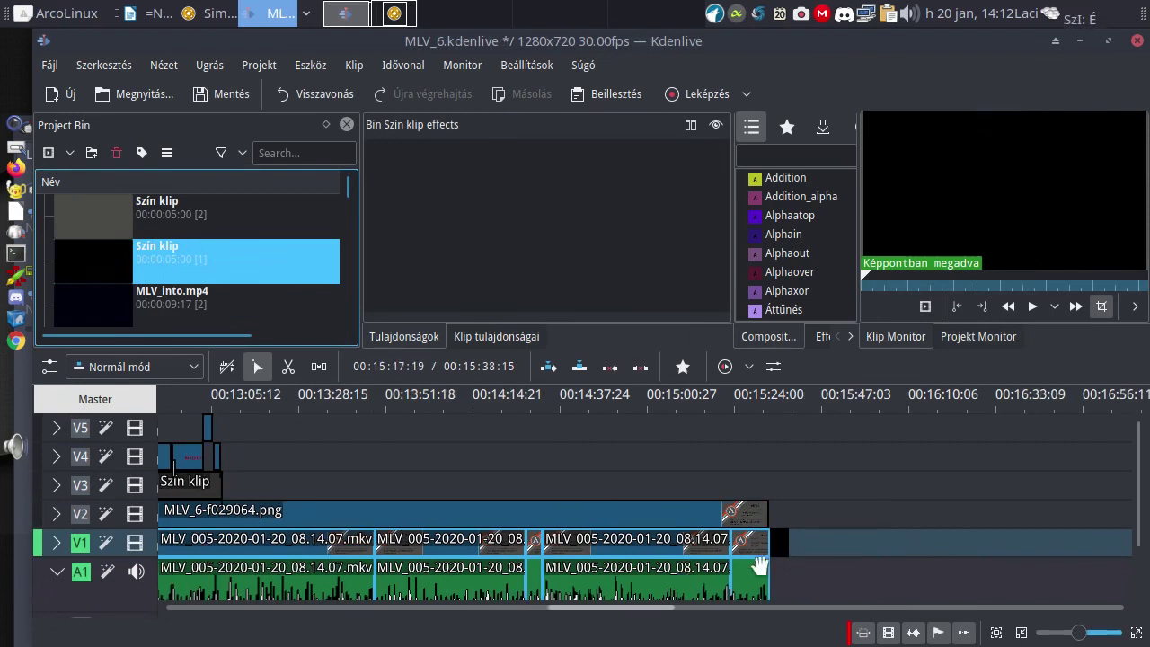
drag(788, 543, 1078, 544)
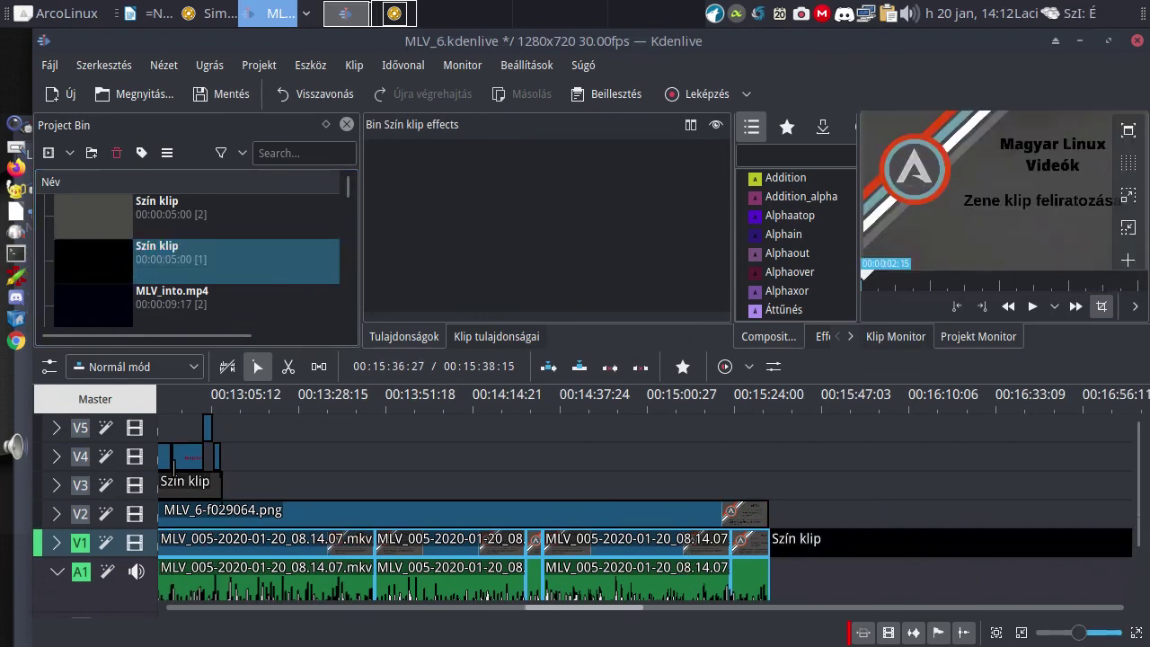
- Place A Walesi Bárdok.mp3 on track A1 directly after the last recording, beneath the start of the black clip
click(910, 410)
scroll(897, 513, down, 3)
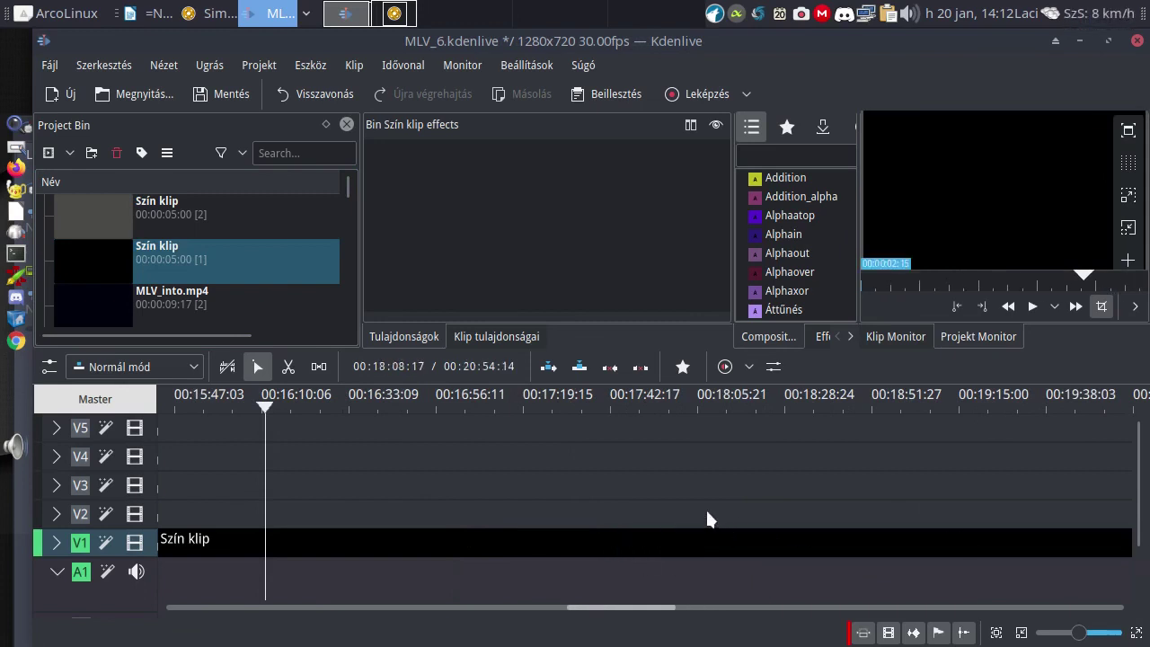
scroll(707, 519, up, 5)
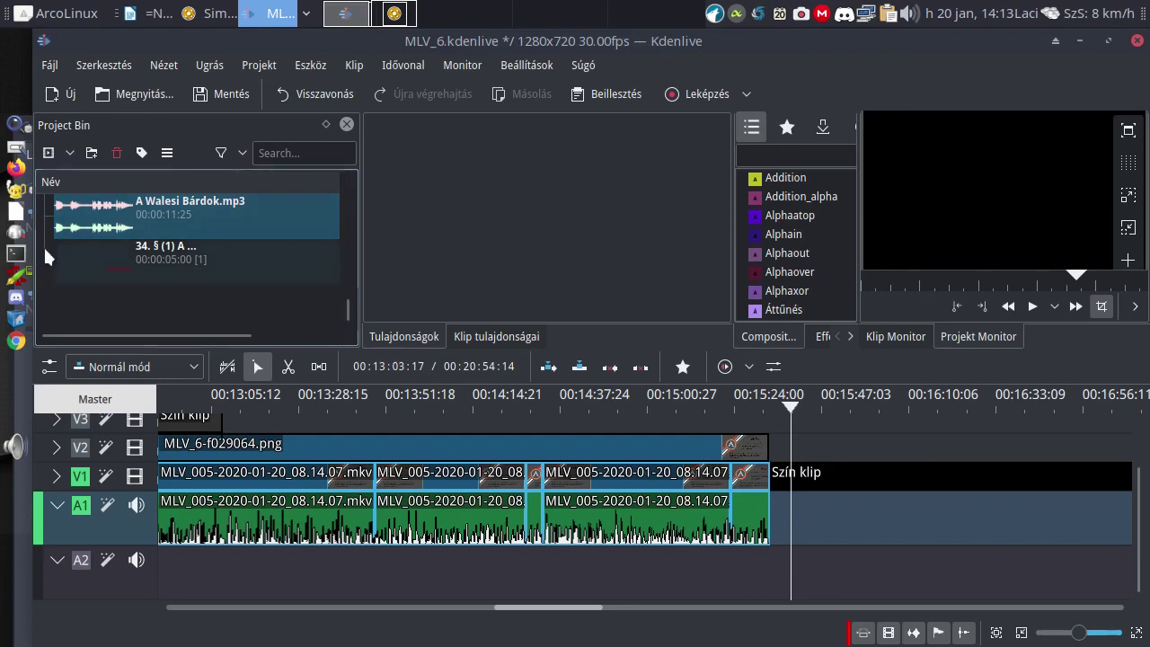
drag(95, 209, 771, 517)
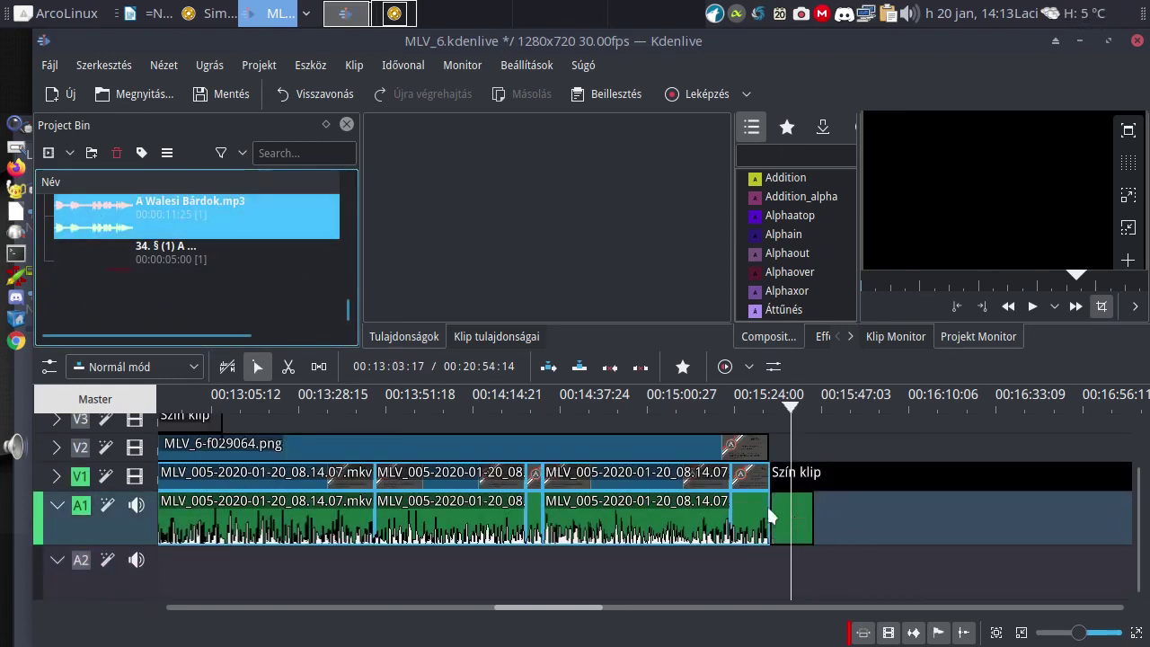
- Play A Walesi Bárdok.mp3 from its start on a close-up of the timeline to hear where each line begins
scroll(831, 539, up, 5)
scroll(665, 527, down, 2)
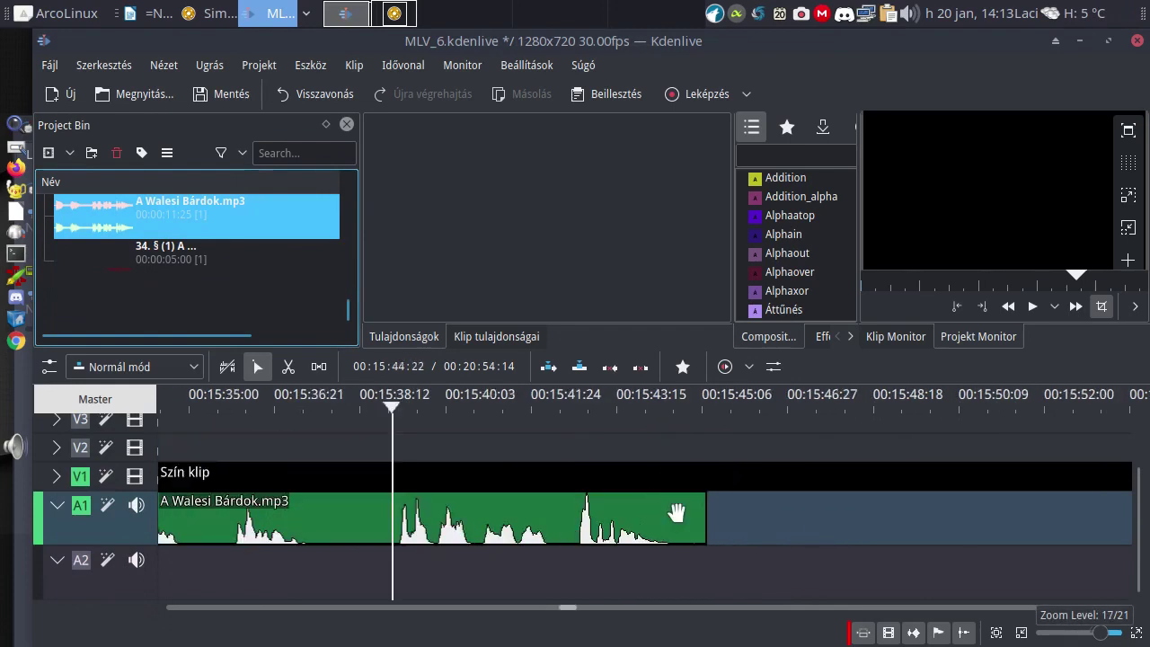
scroll(662, 521, down, 2)
scroll(661, 517, up, 6)
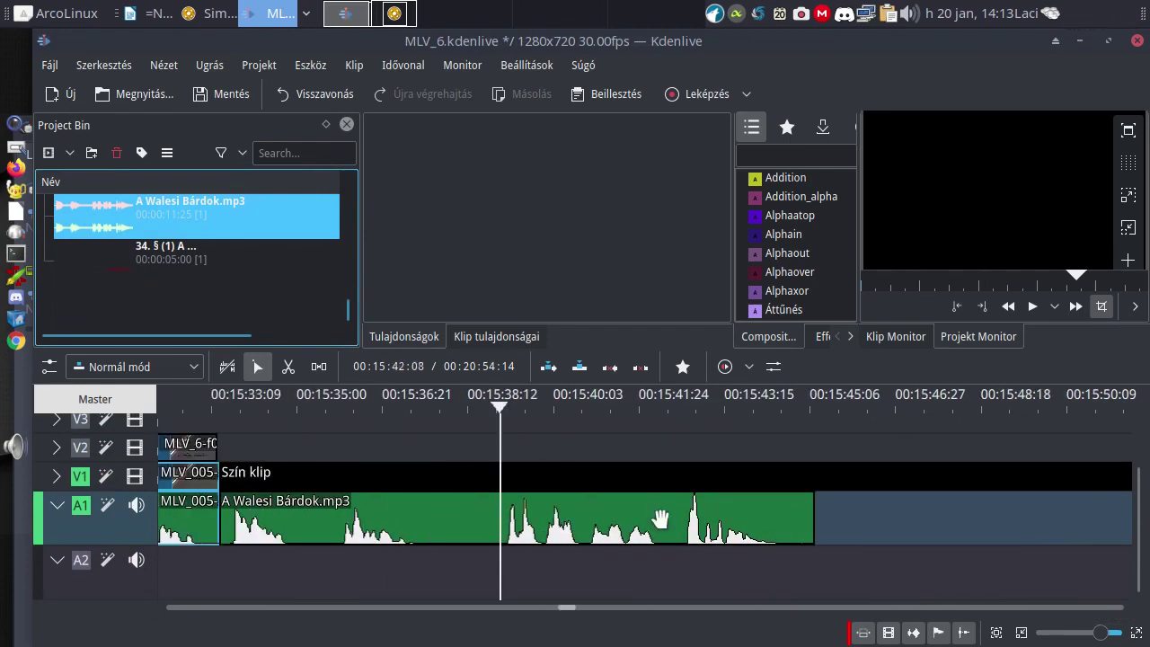
click(538, 402)
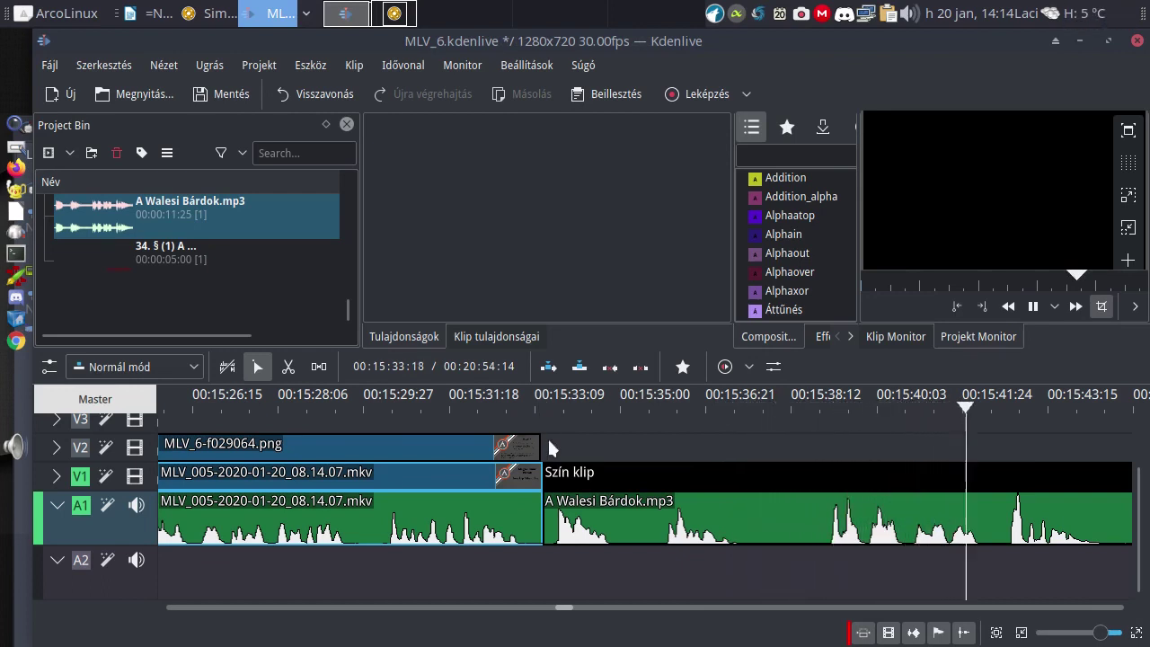
key(space)
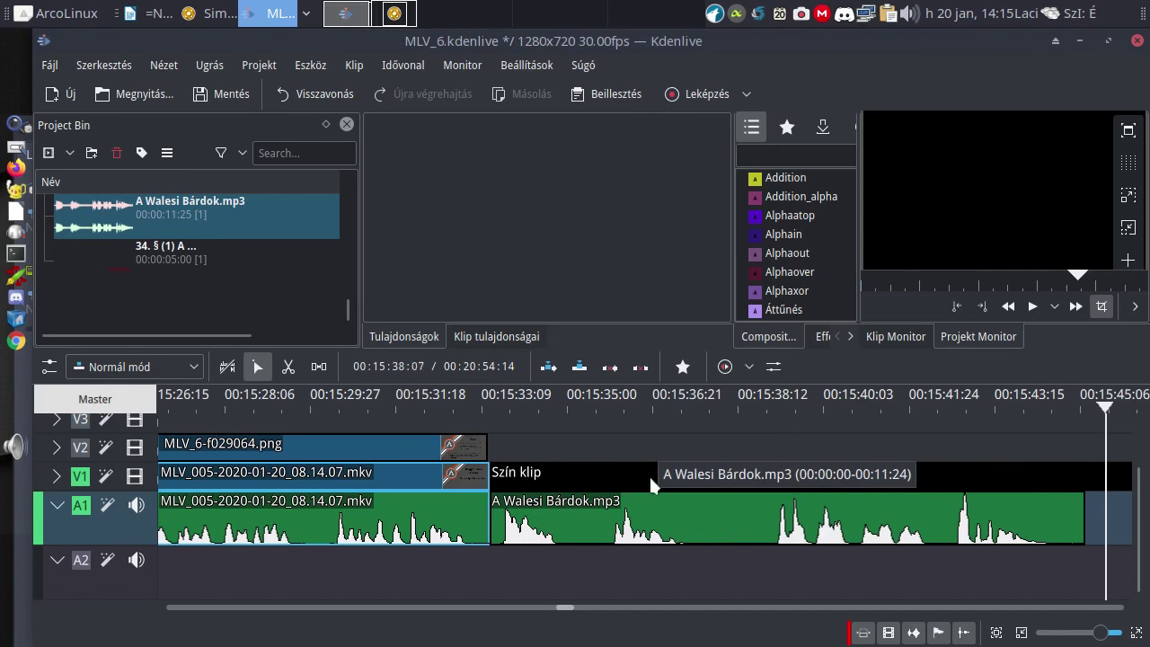
- Add a timeline guide and move it to just before the second burst in the A Walesi Bárdok.mp3 waveform
right_click(604, 403)
click(683, 413)
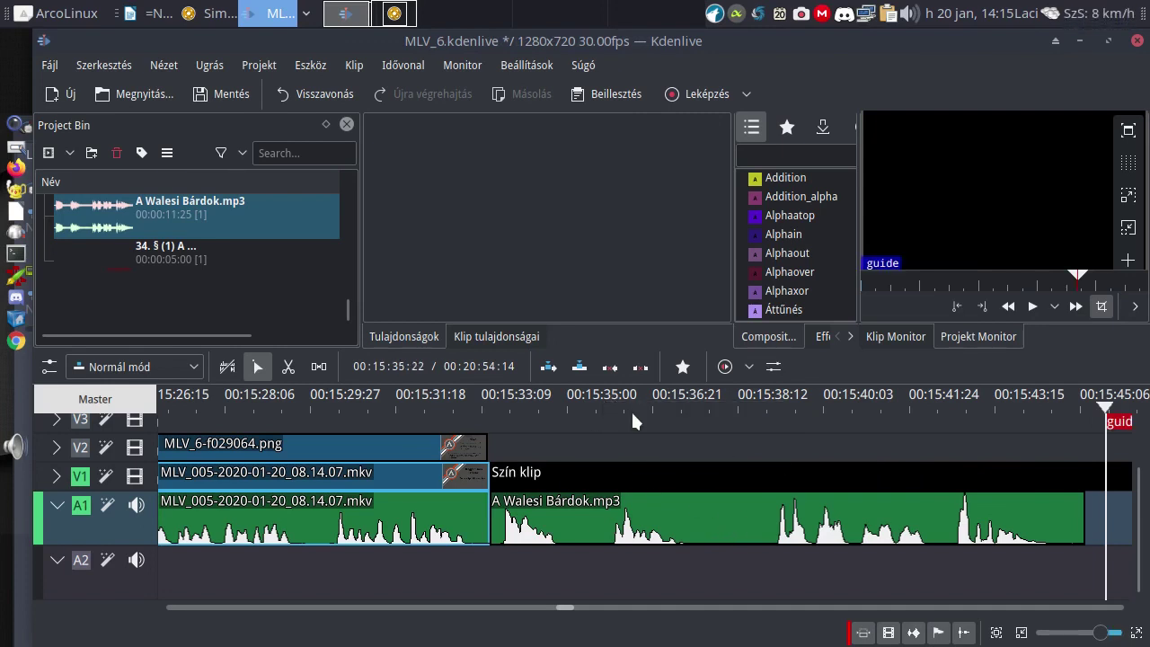
drag(681, 427, 708, 429)
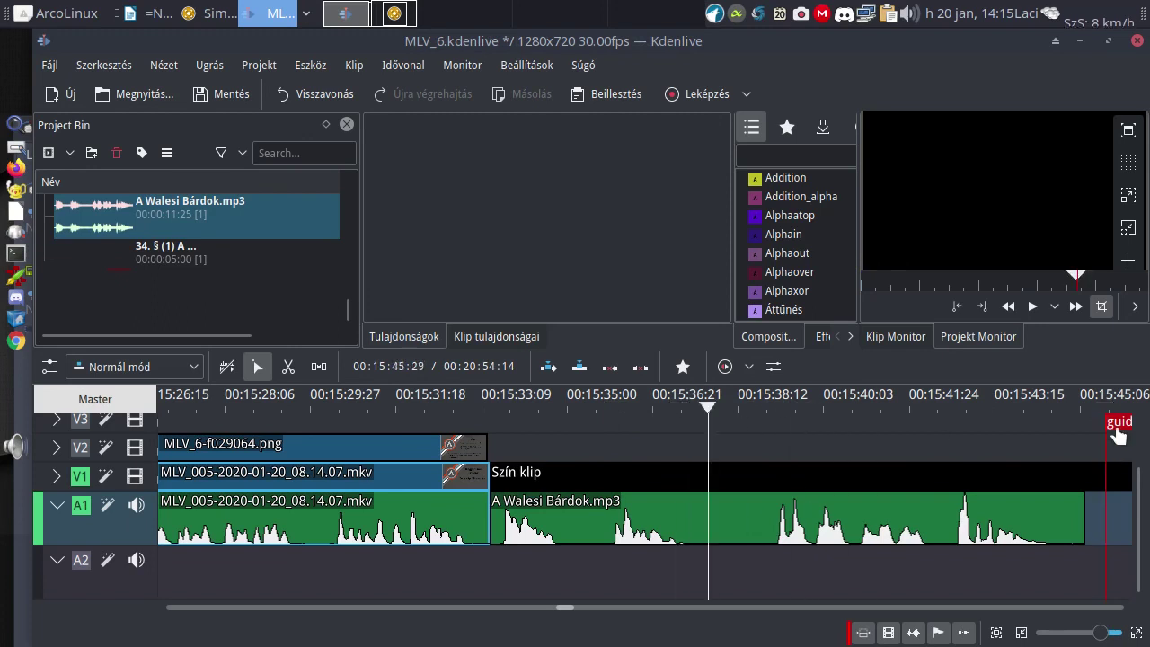
mouse_move(1071, 422)
mouse_down()
mouse_move(582, 427)
mouse_move(609, 433)
mouse_up()
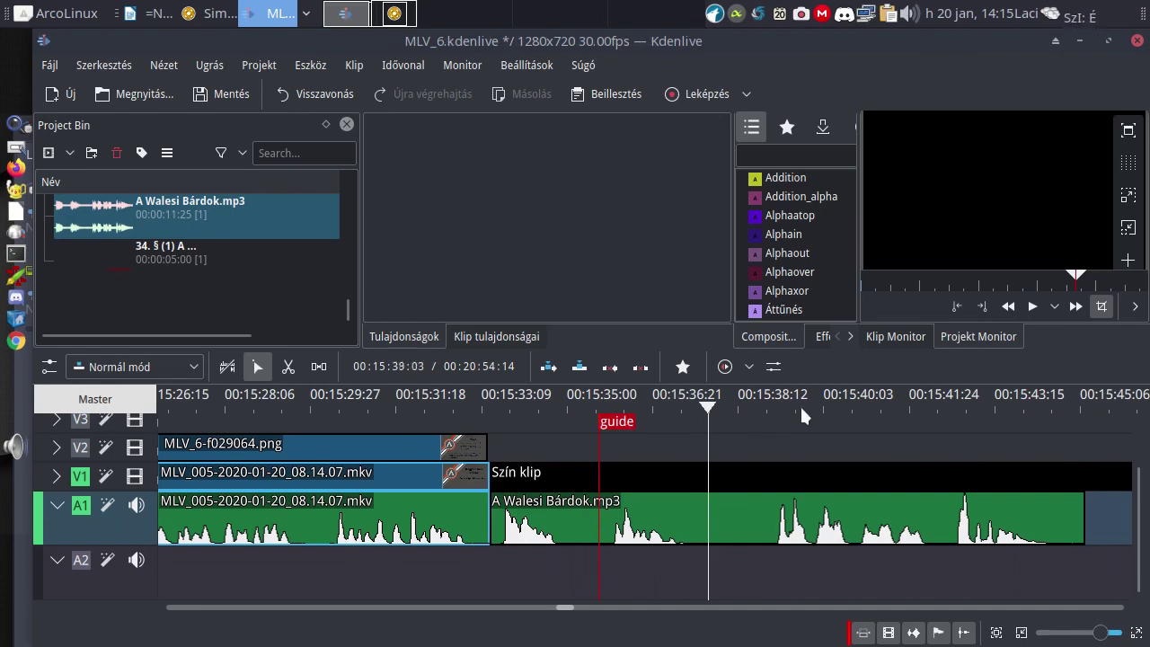
- Add a second guide in the quiet gap just before the middle group of waveform peaks
click(729, 413)
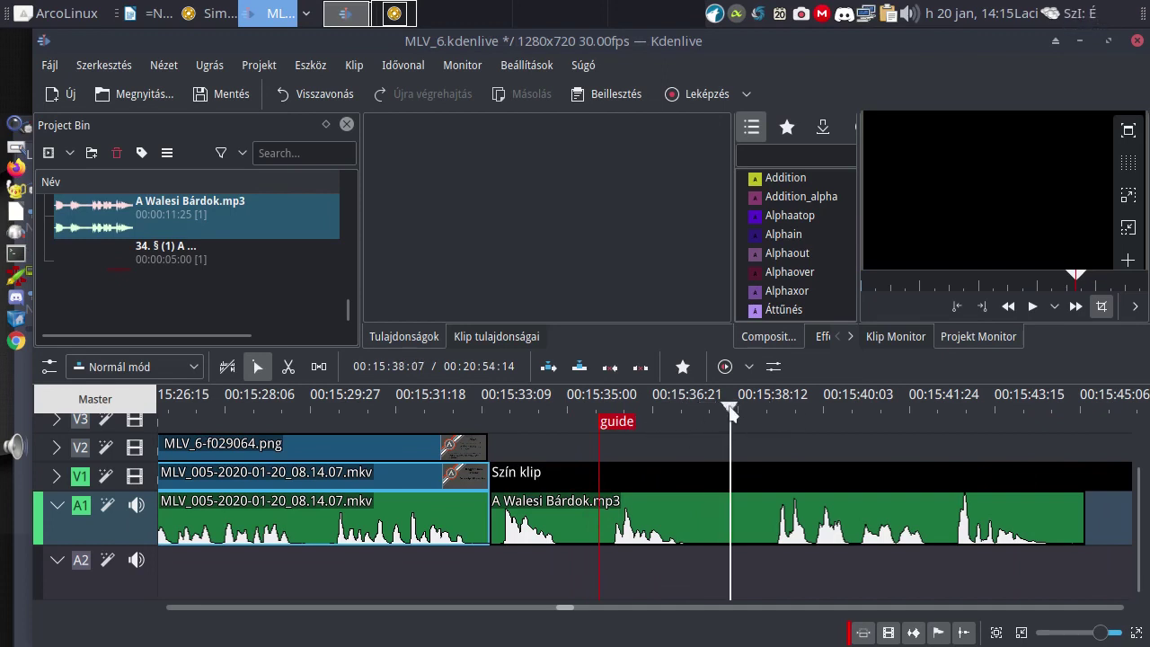
drag(730, 411, 762, 411)
right_click(761, 412)
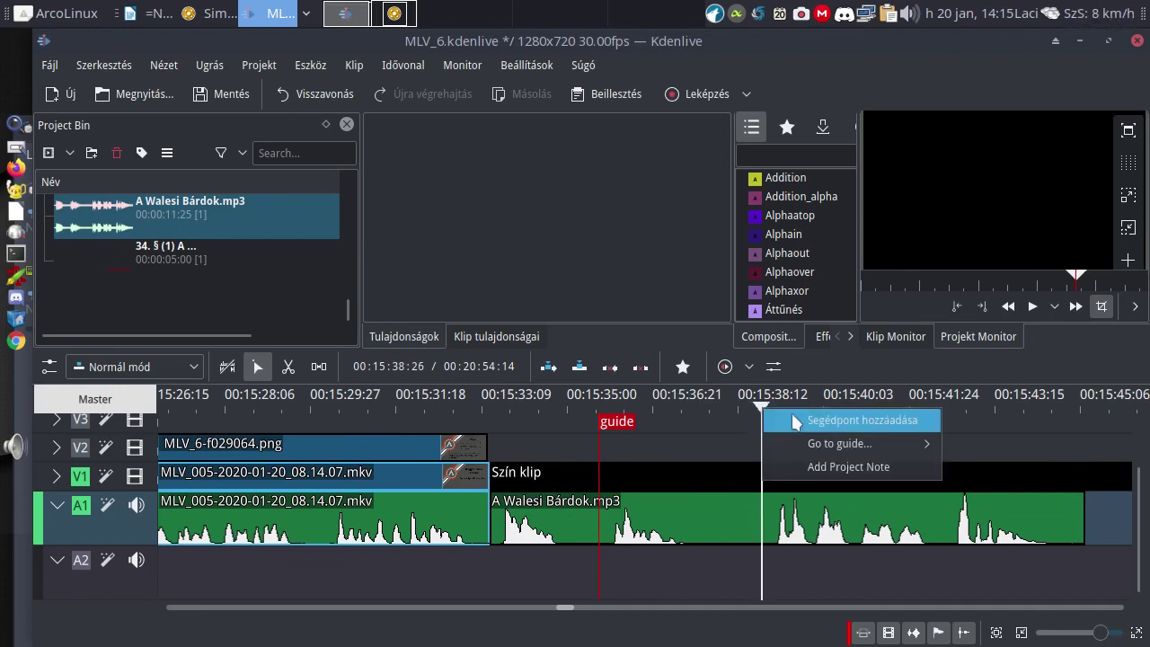
click(863, 420)
- Add a third guide just before the last tall peak of the A Walesi Bárdok.mp3 waveform
click(942, 411)
scroll(940, 422, up, 2)
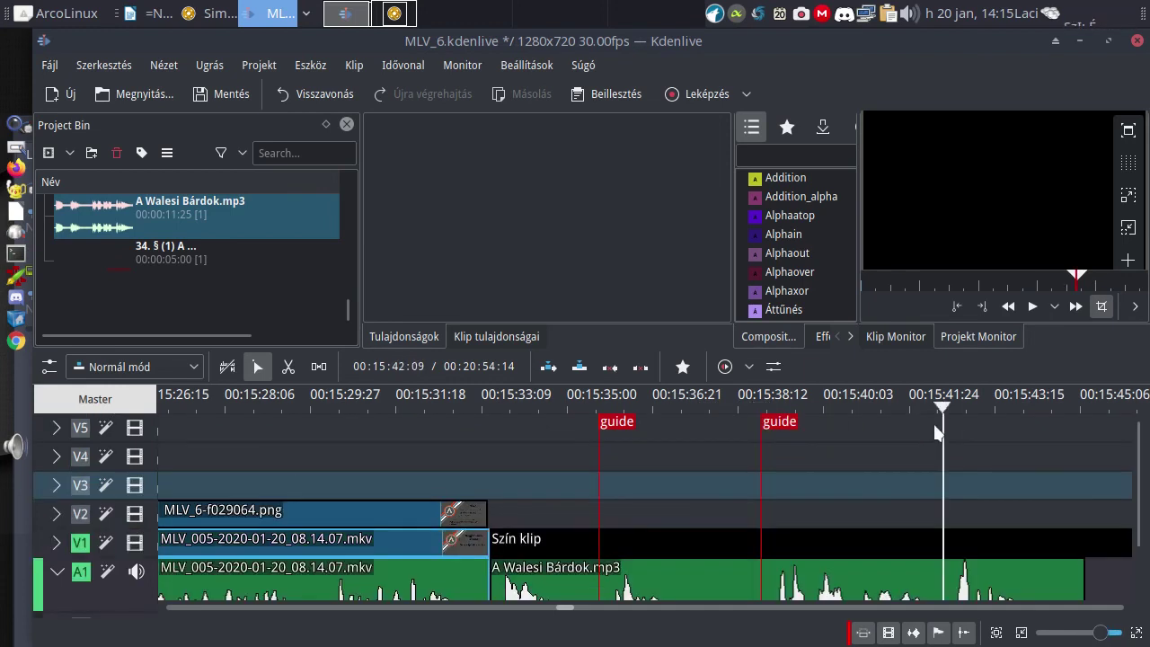
right_click(941, 423)
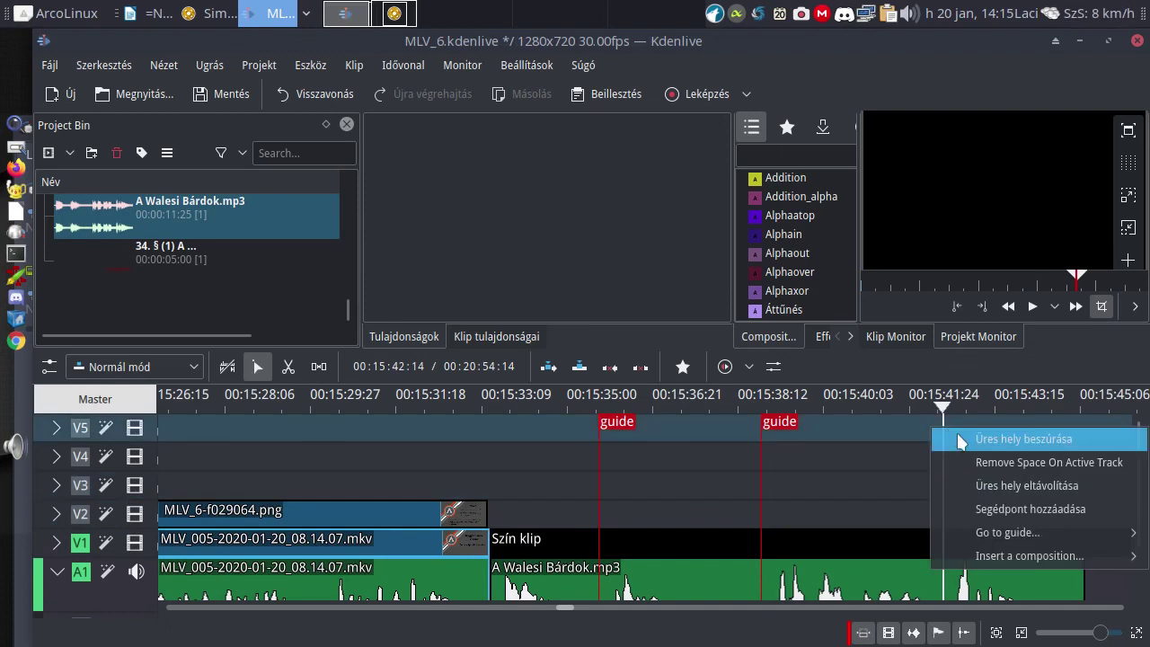
click(995, 517)
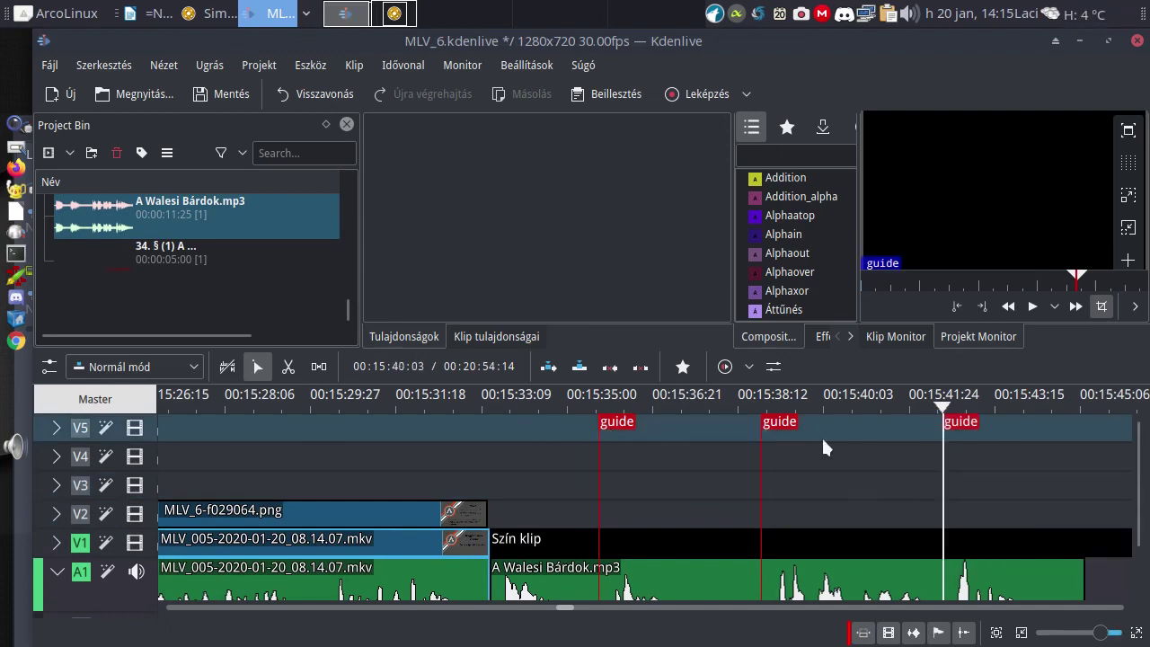
scroll(1114, 477, down, 3)
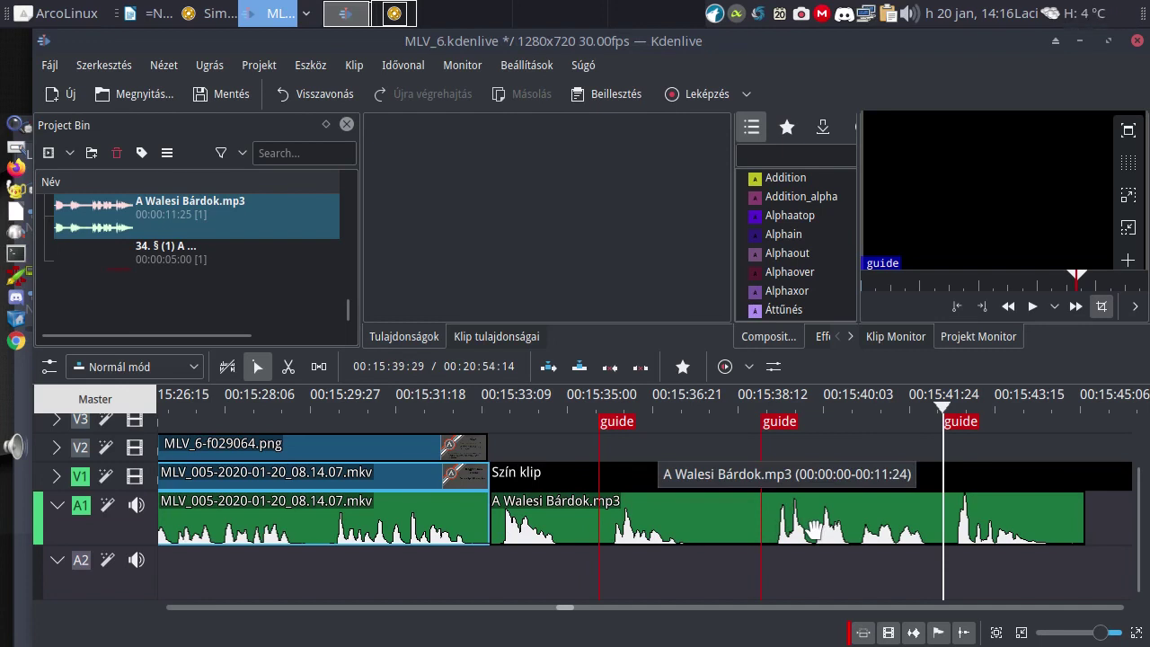
scroll(1119, 476, up, 2)
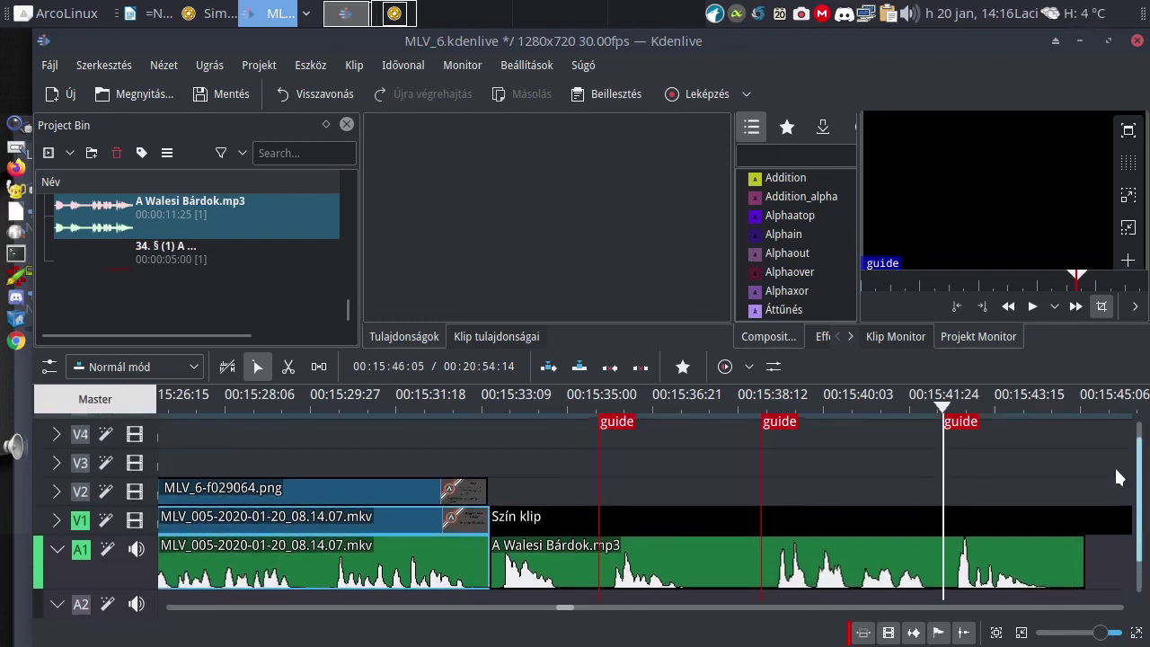
scroll(1118, 472, up, 1)
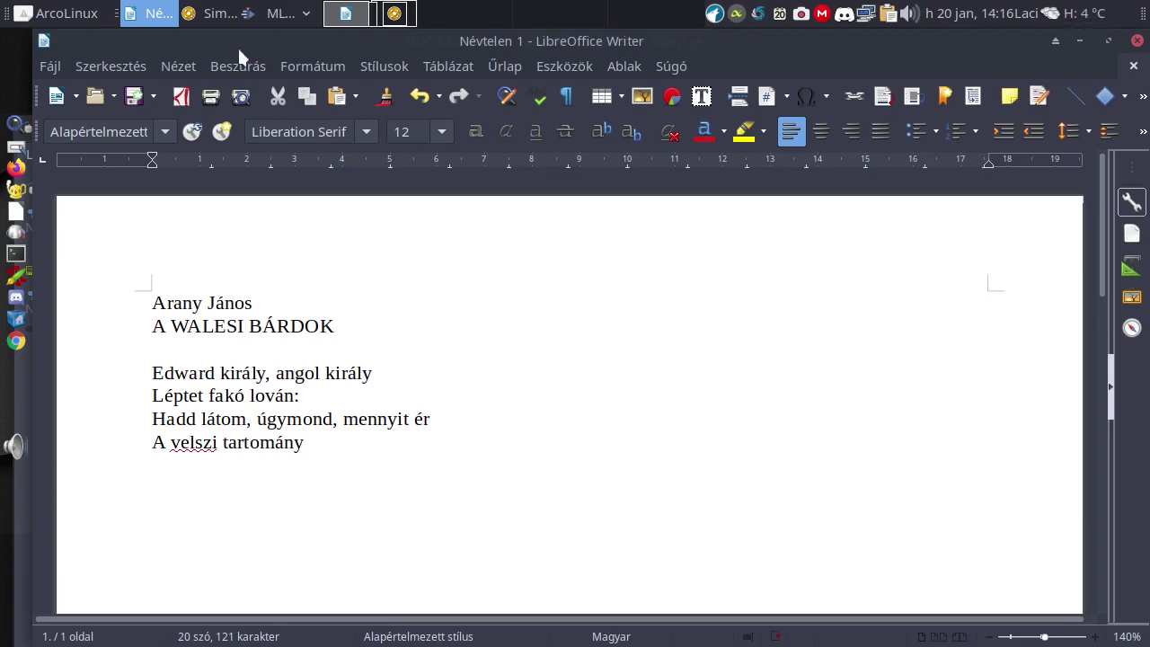
- Switch back to Kdenlive, start a new title clip, and move its editor window so the text settings are fully visible
key(alt+Tab)
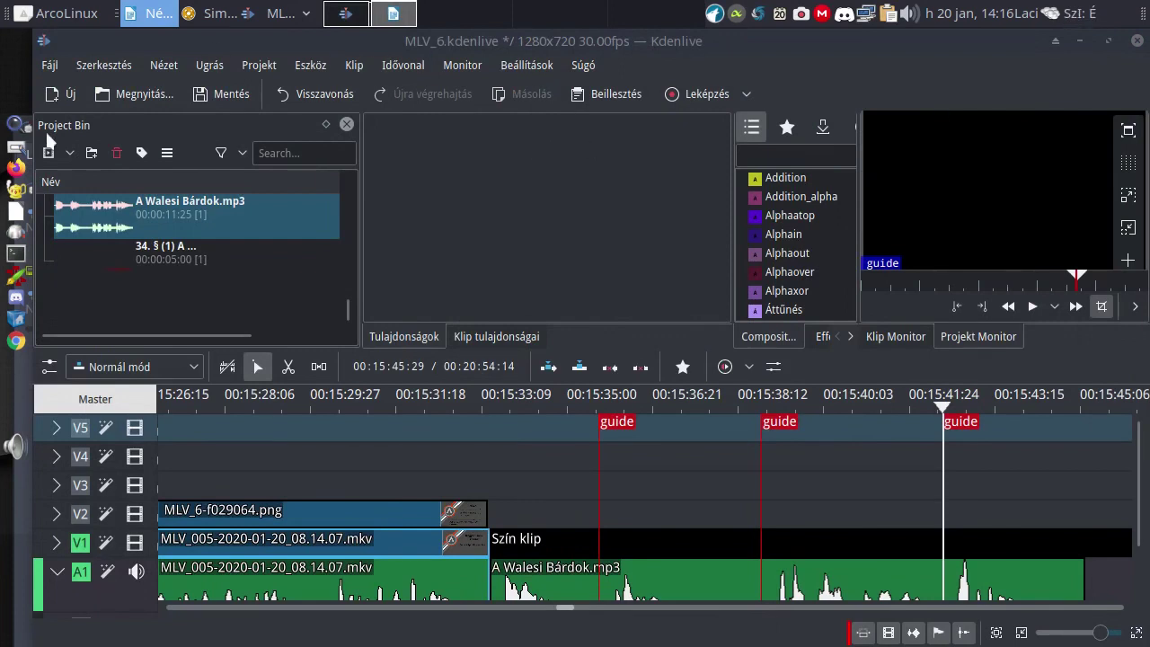
click(71, 151)
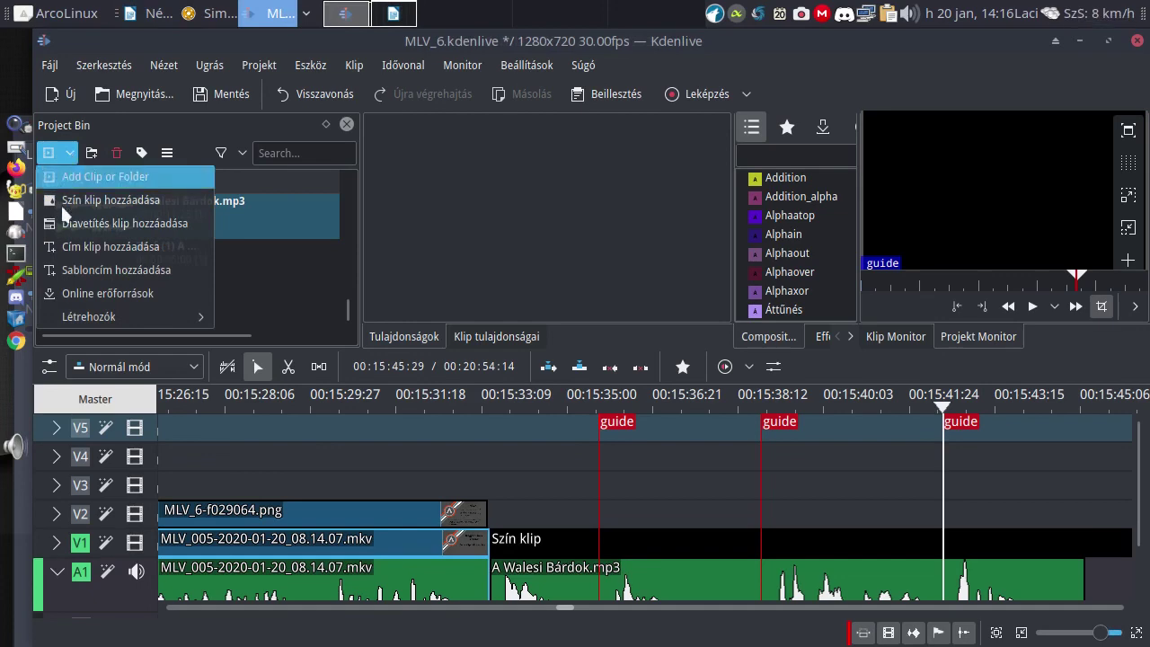
click(81, 250)
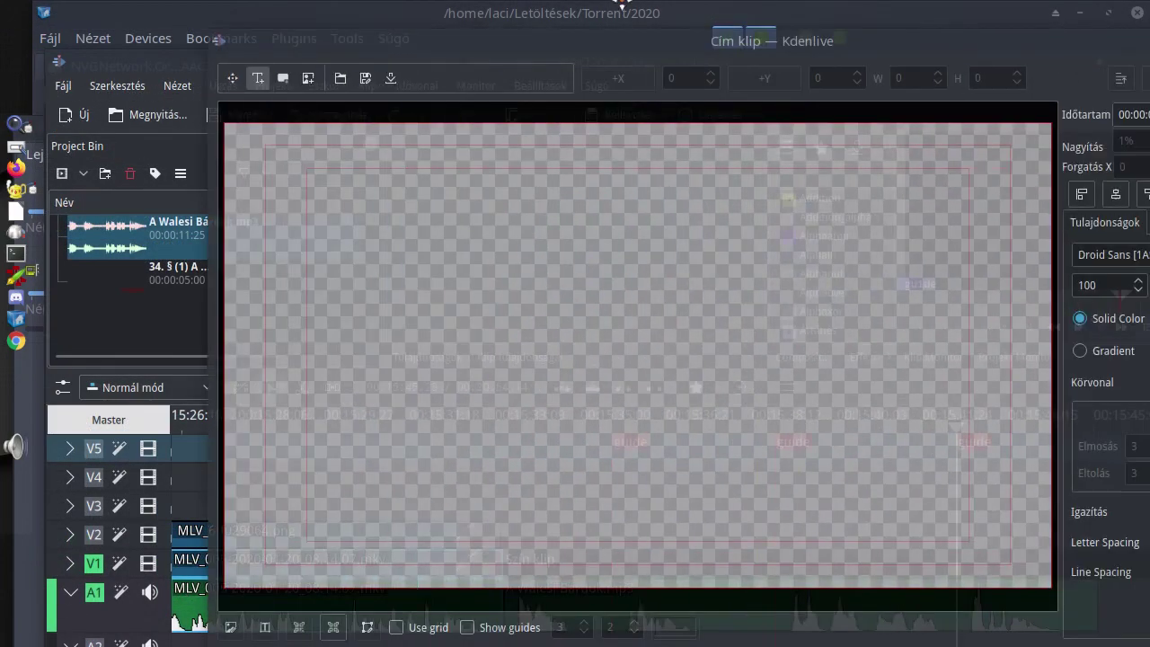
drag(664, 32, 407, 2)
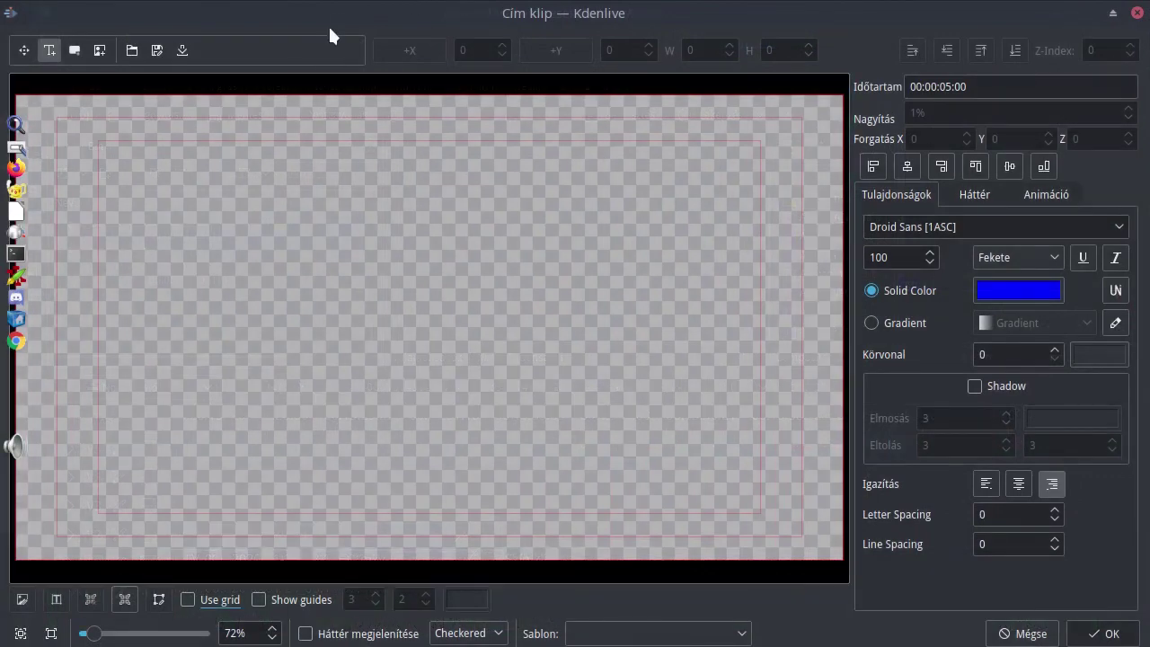
drag(329, 36, 341, 11)
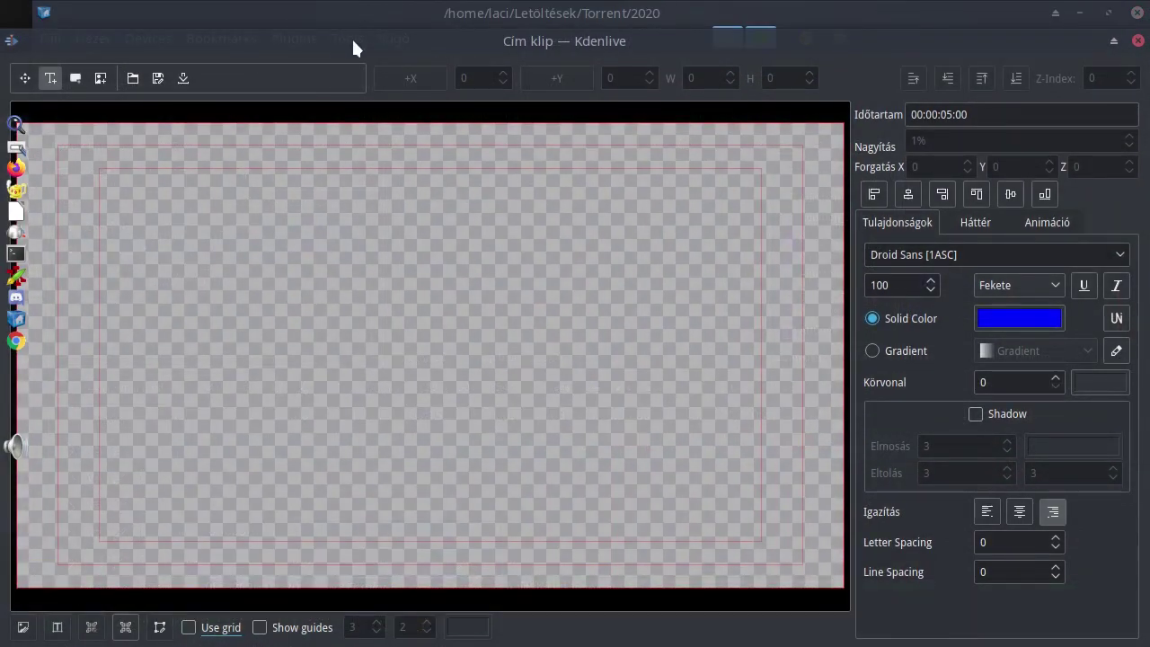
click(360, 14)
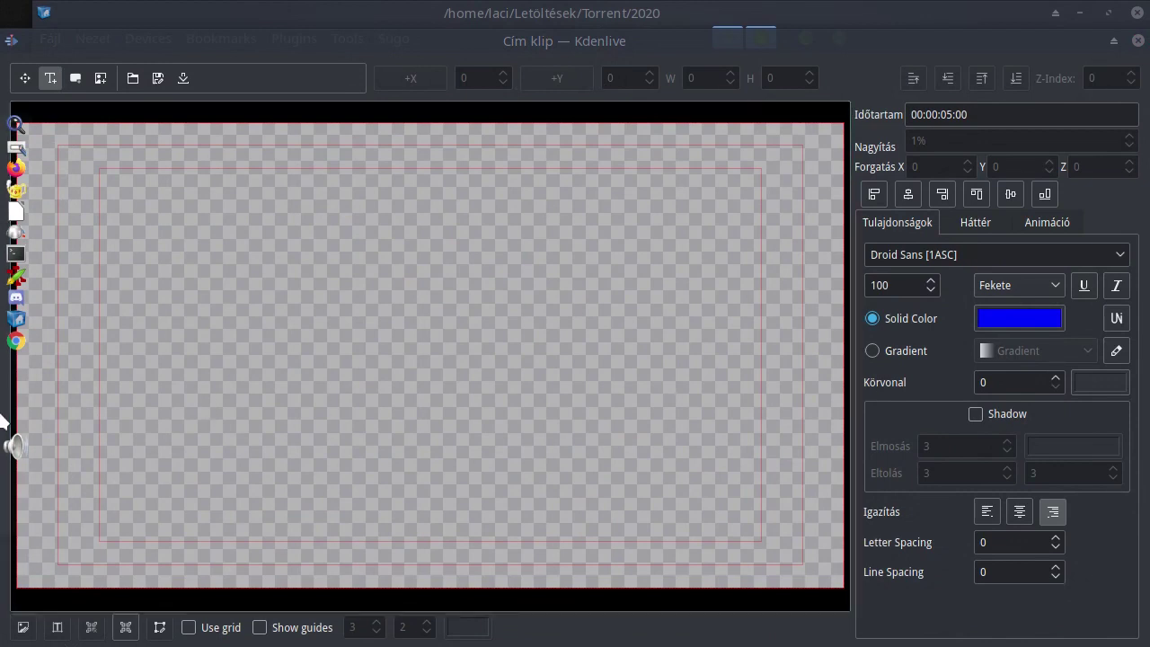
- Add the text "Arany János" near the middle of the title canvas, at about X 395, Y 270
click(275, 334)
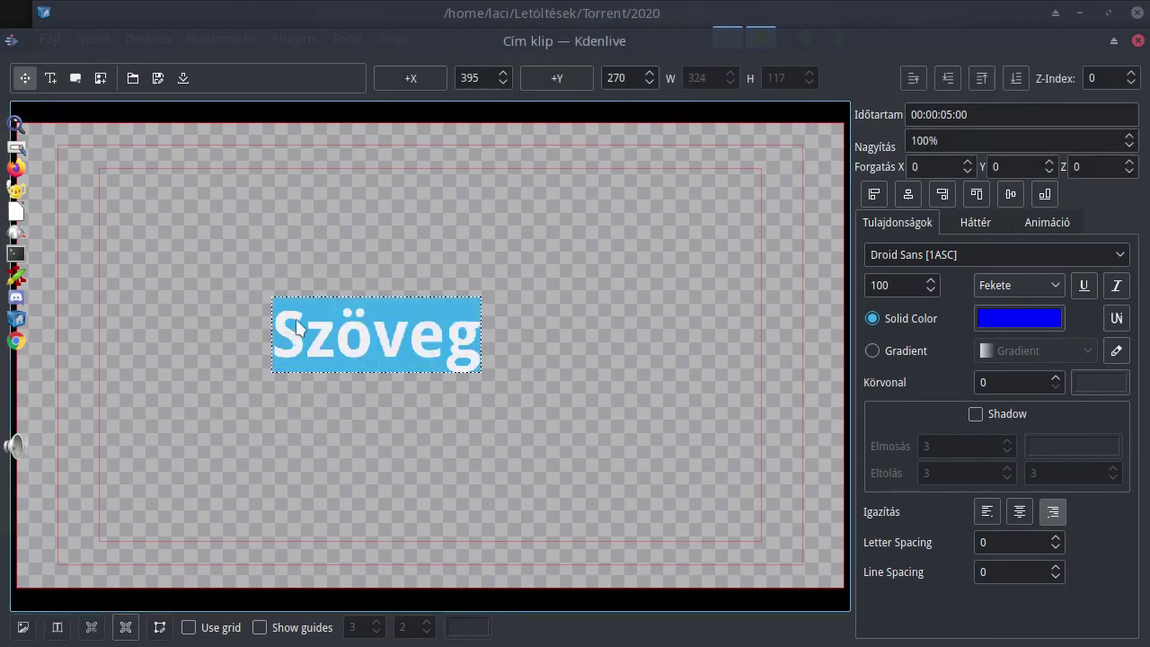
text(Arany János)
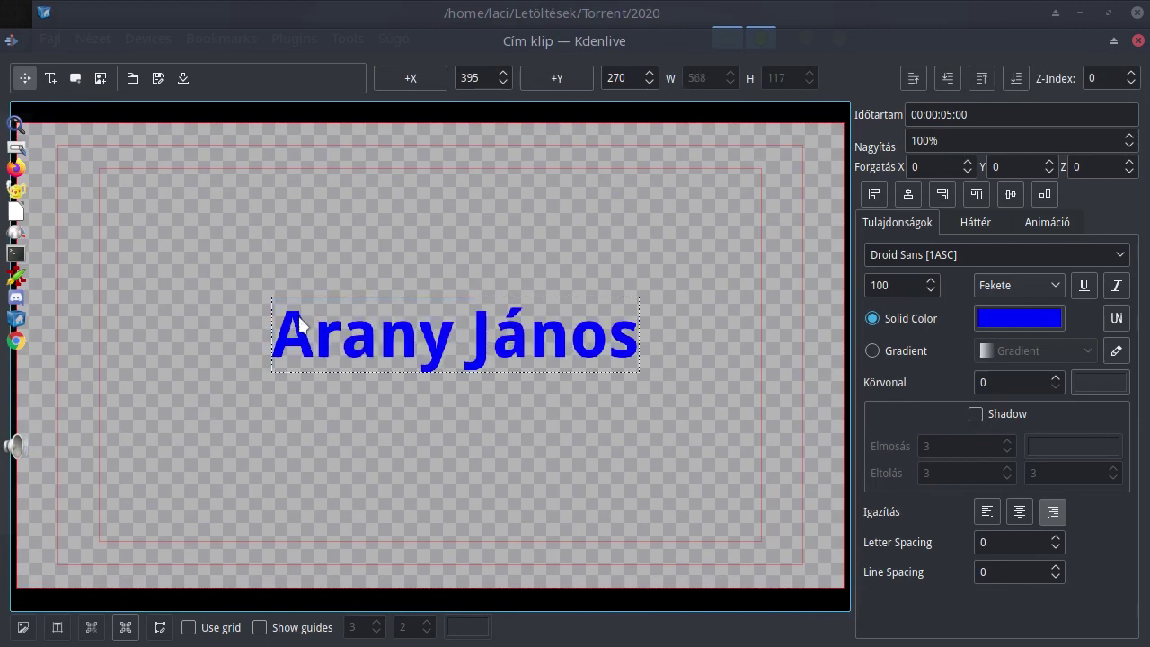
- Recolor the whole "Arany János" text solid white (#ffffff)
double_click(624, 339)
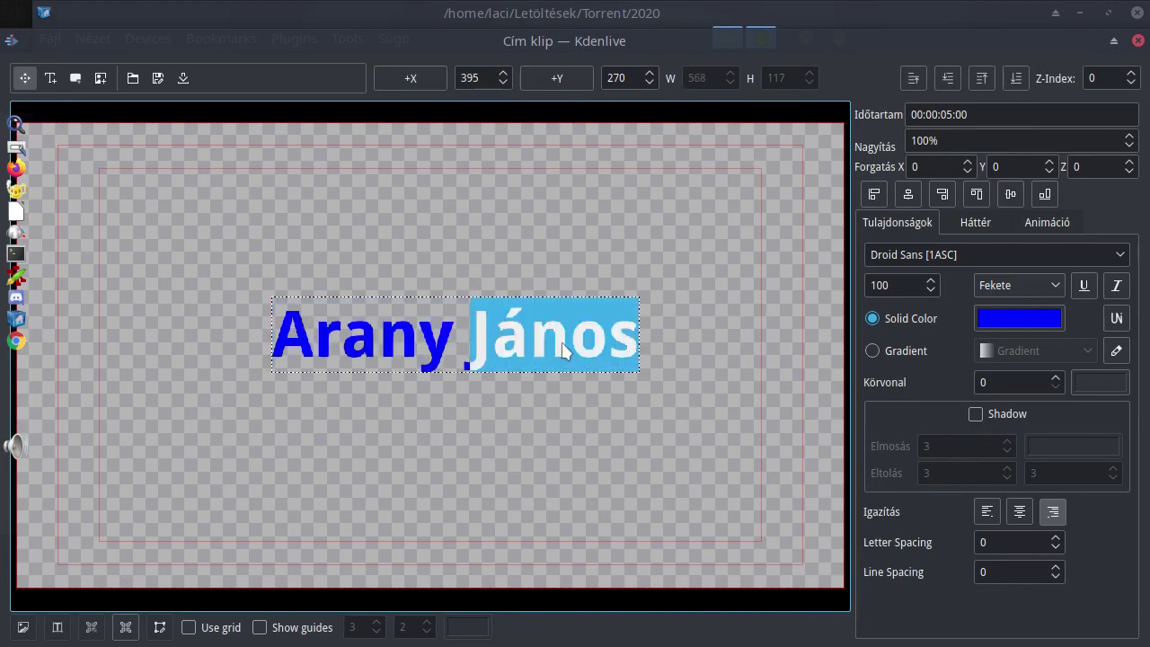
key(ctrl+a)
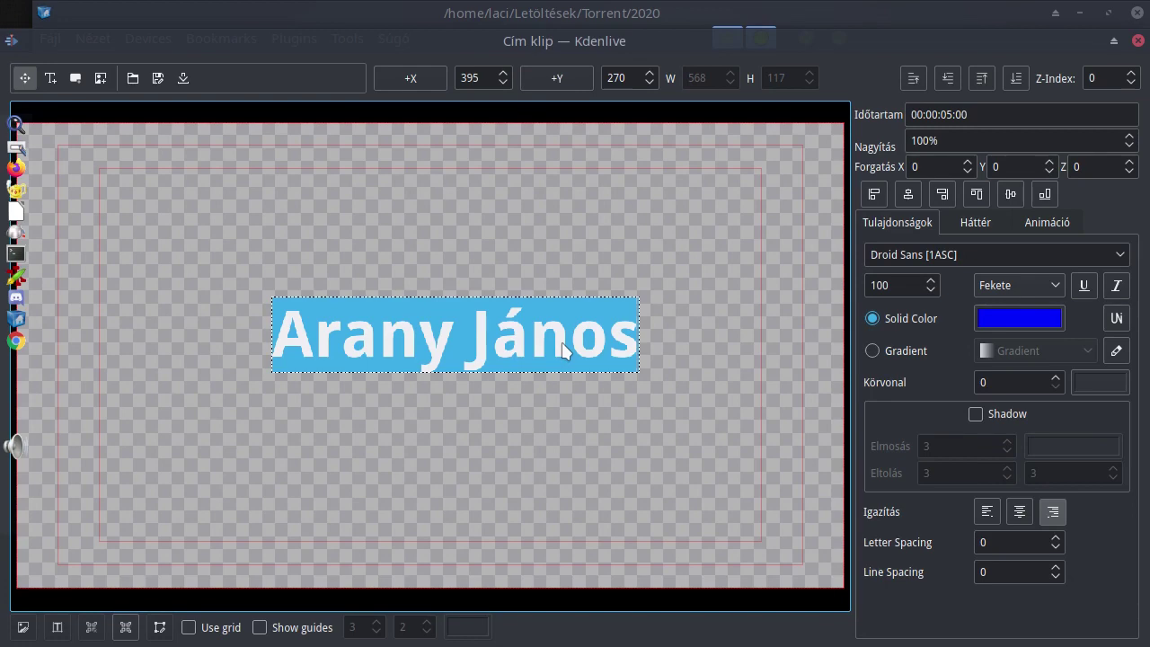
click(1019, 321)
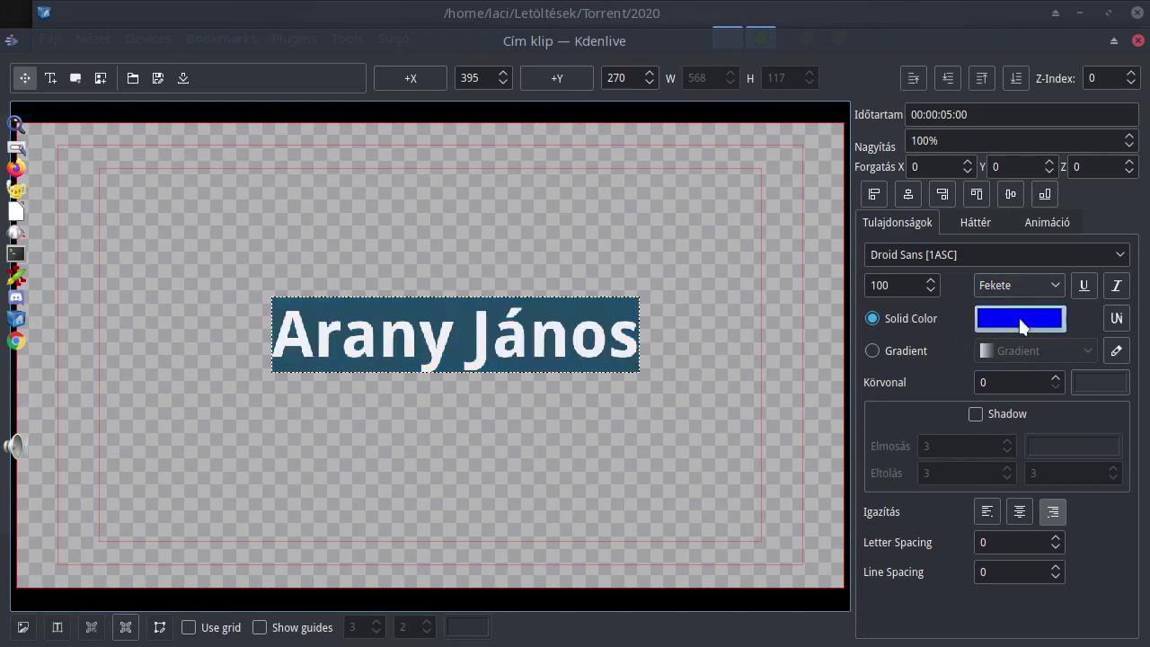
click(525, 281)
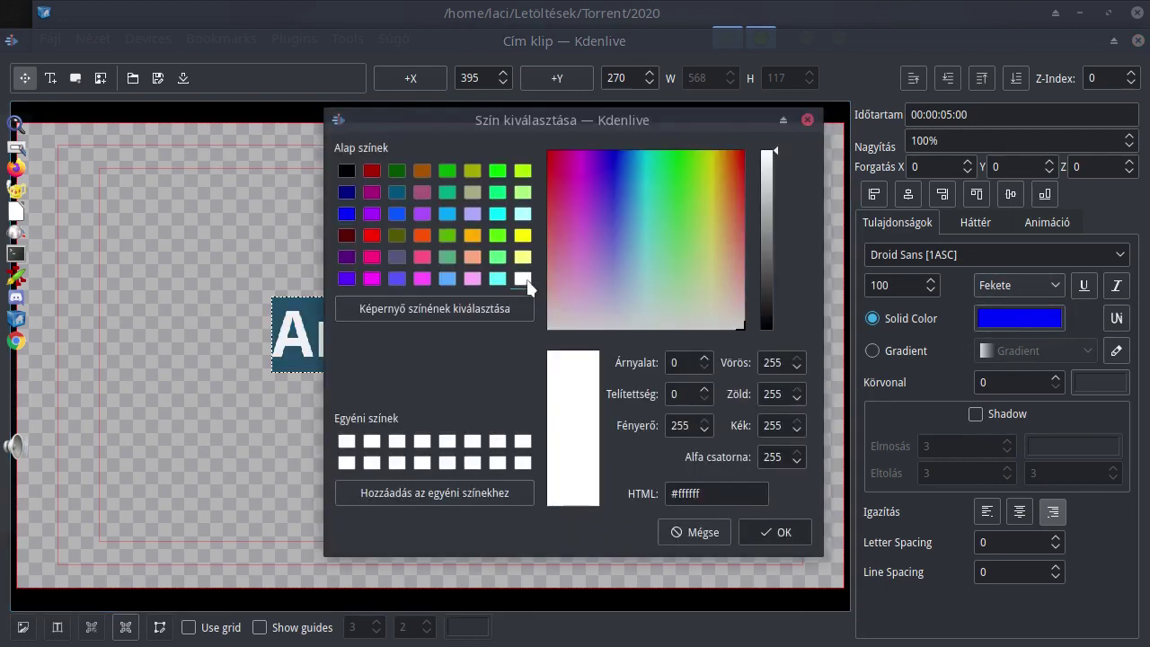
click(774, 532)
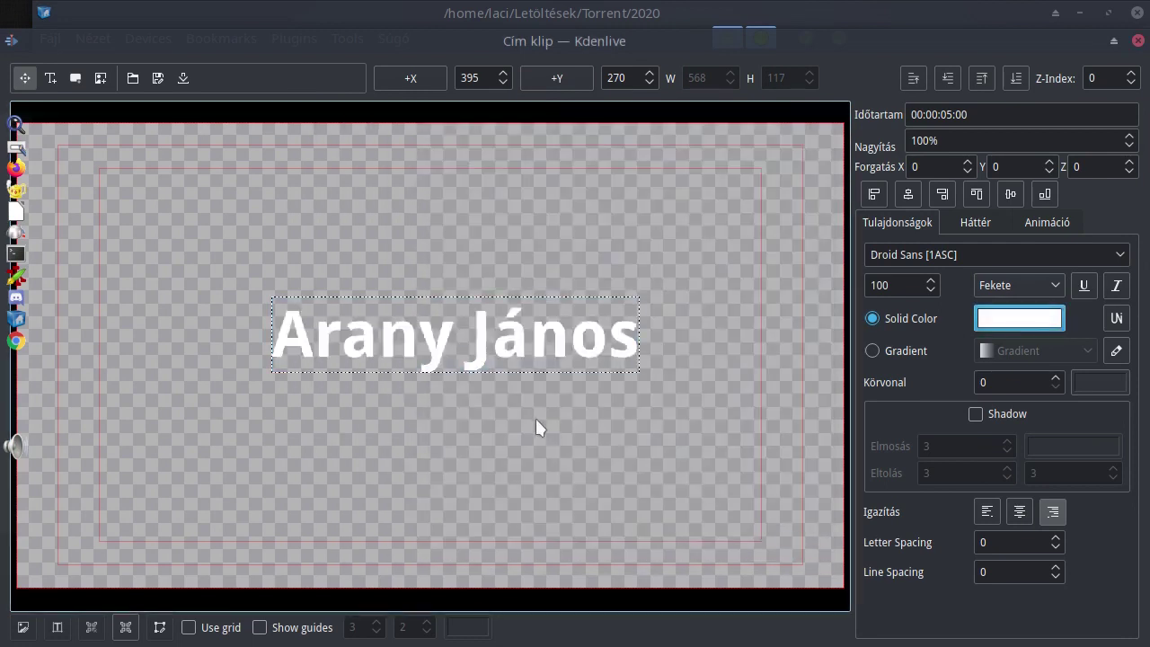
- Center the "Arany János" text horizontally and vertically on the title canvas and save the title clip
click(471, 360)
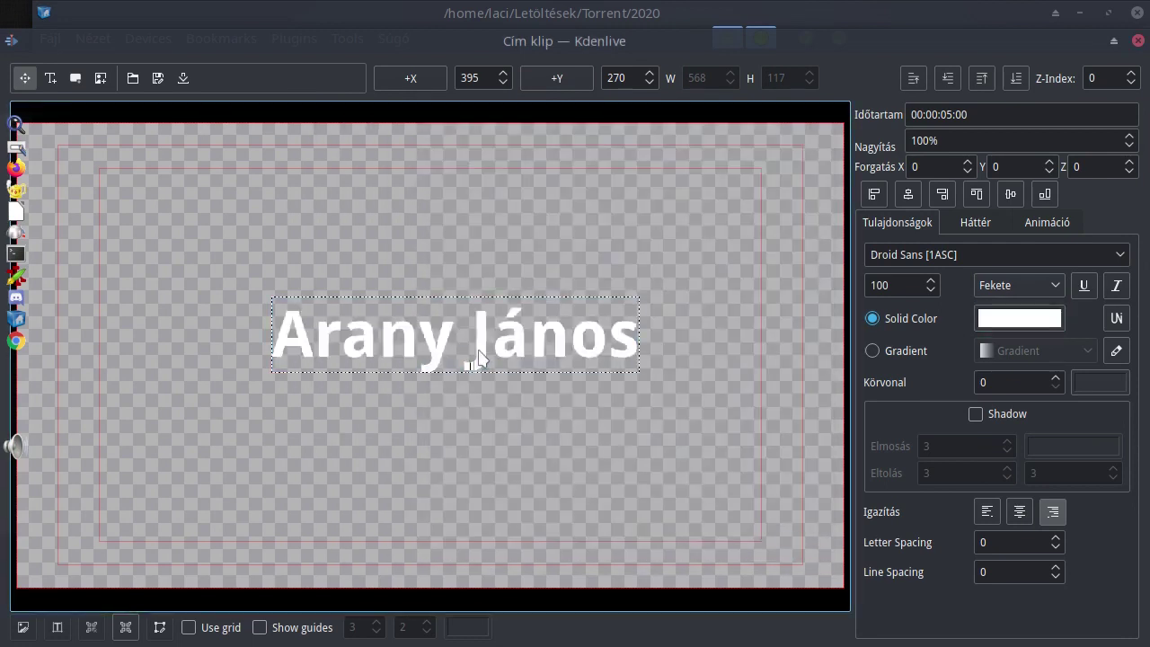
double_click(422, 353)
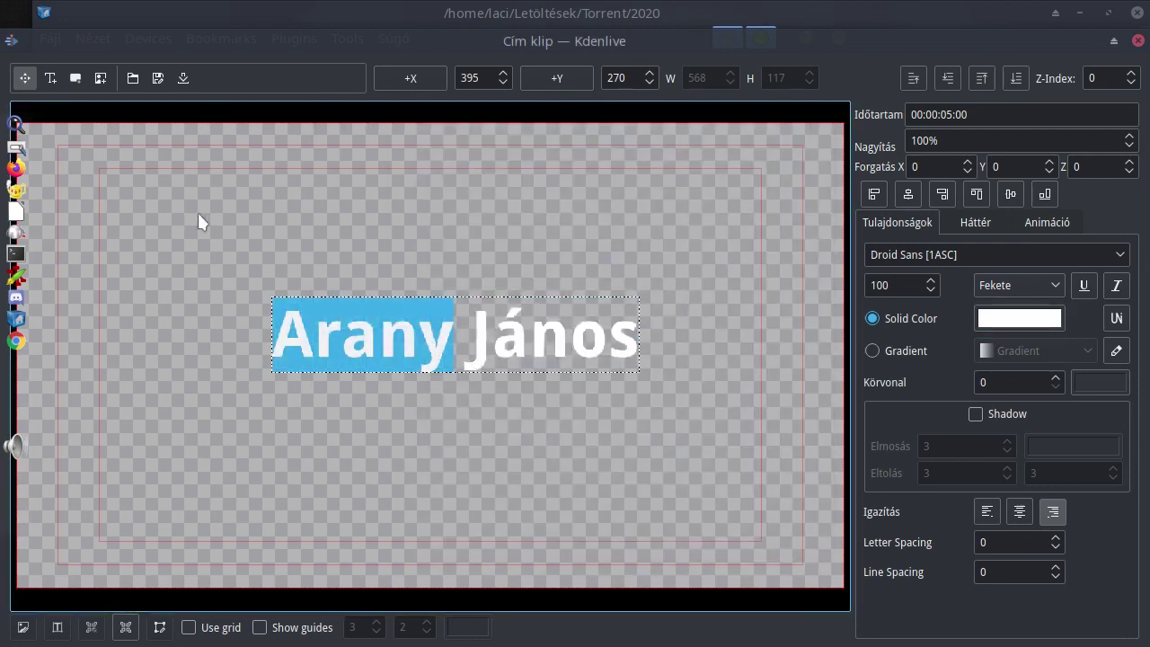
click(618, 347)
click(577, 241)
click(566, 340)
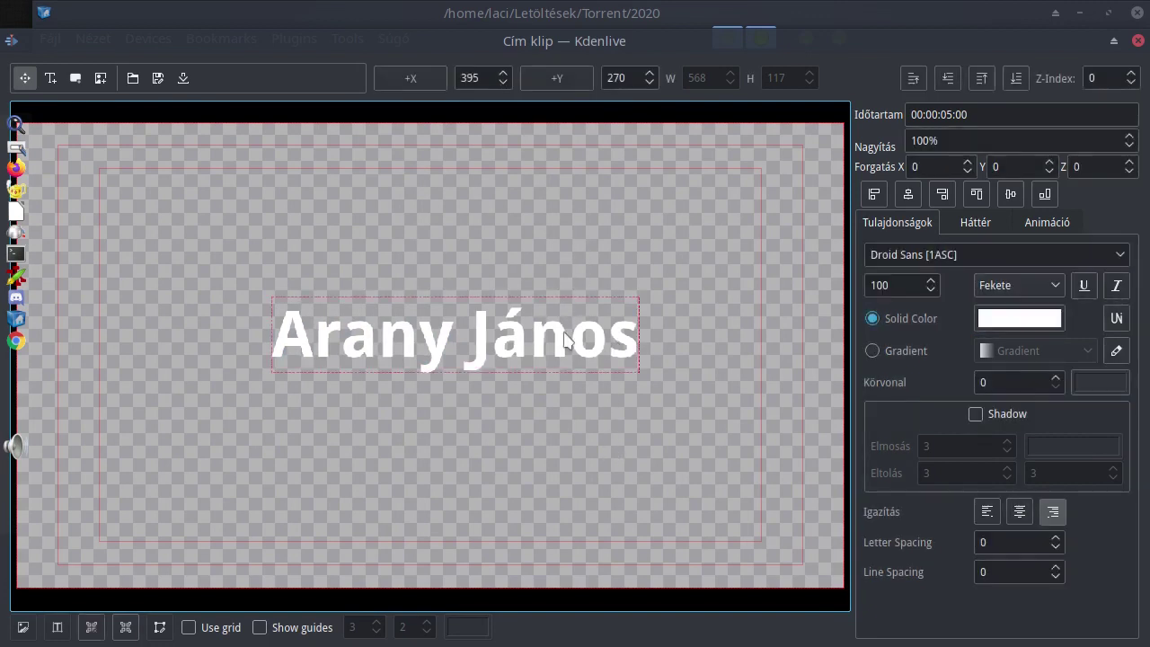
click(908, 194)
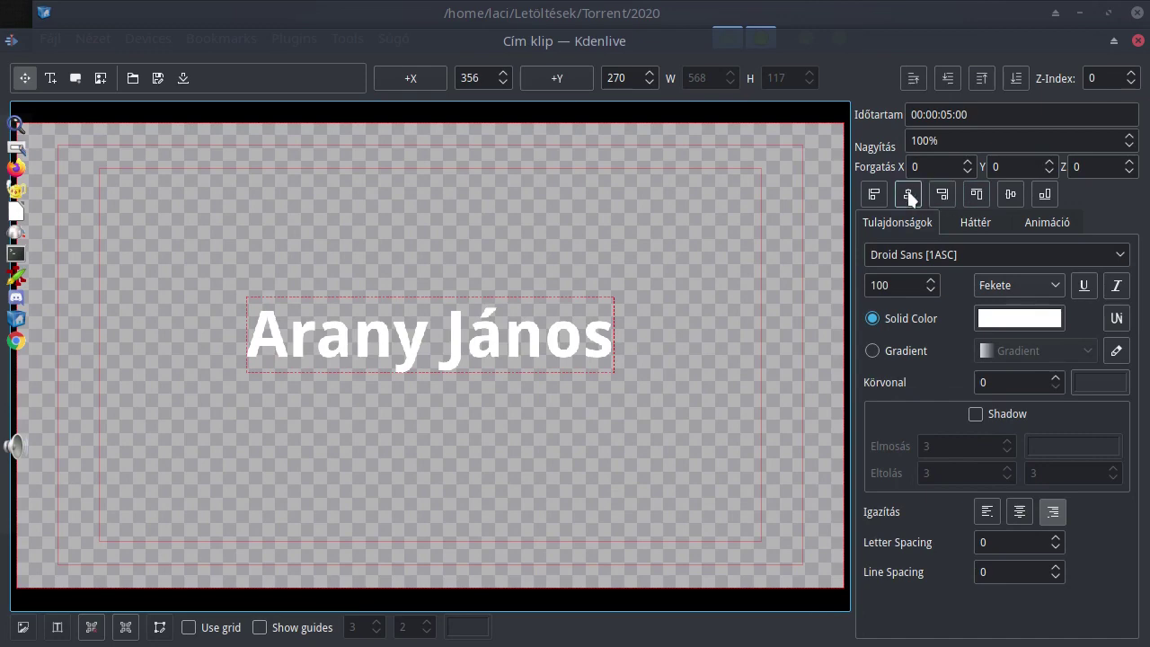
click(1018, 191)
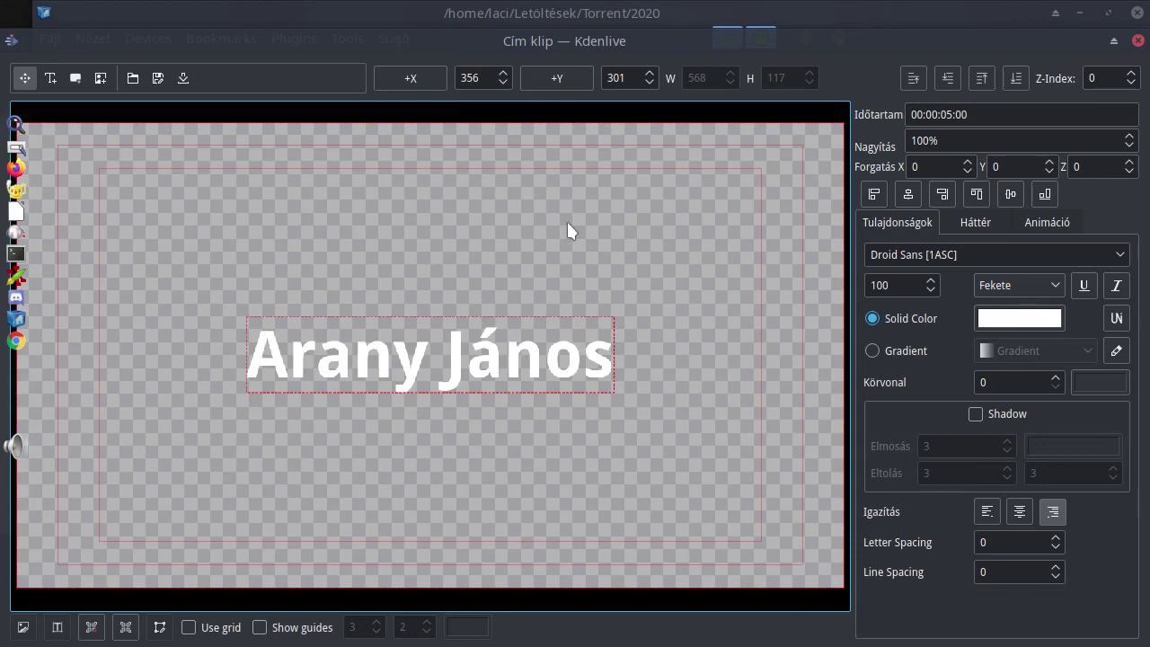
drag(470, 39, 436, 11)
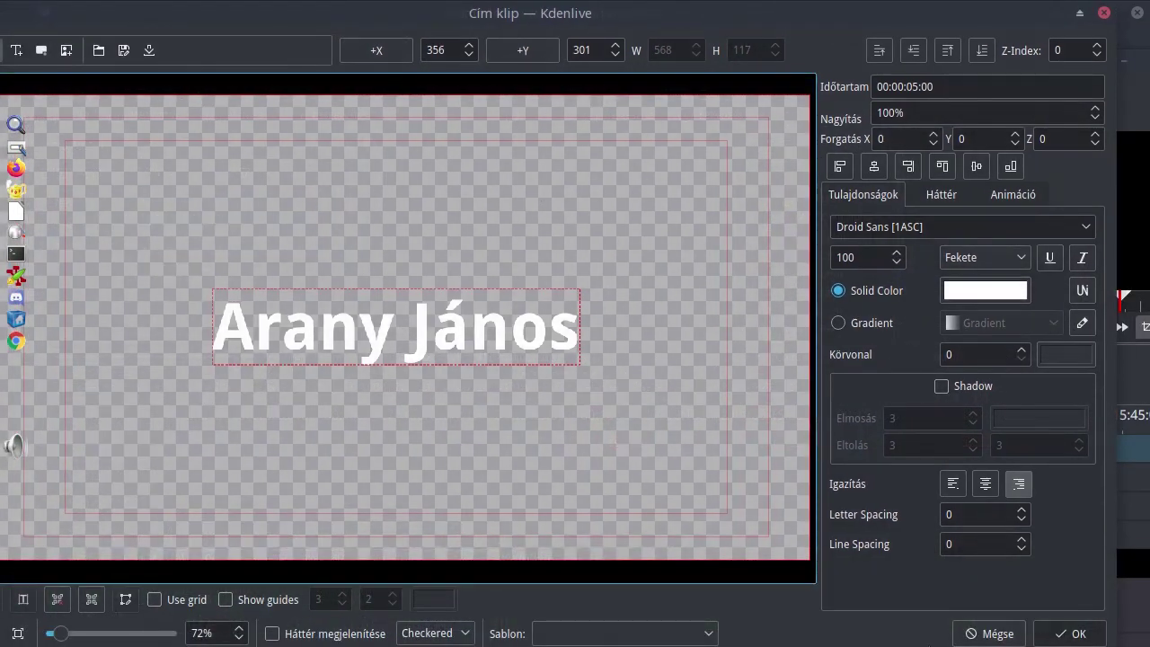
click(1074, 634)
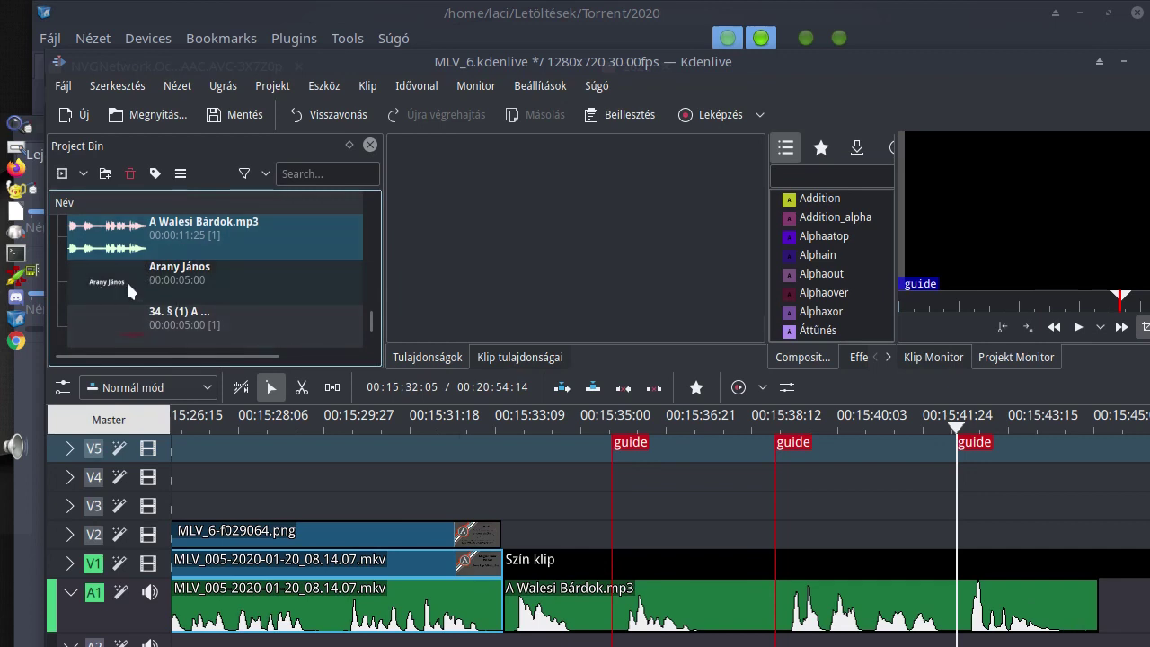
- Place the Arany János title on track V2 at the start of the black clip and trim its end to the first guide
drag(92, 277, 505, 543)
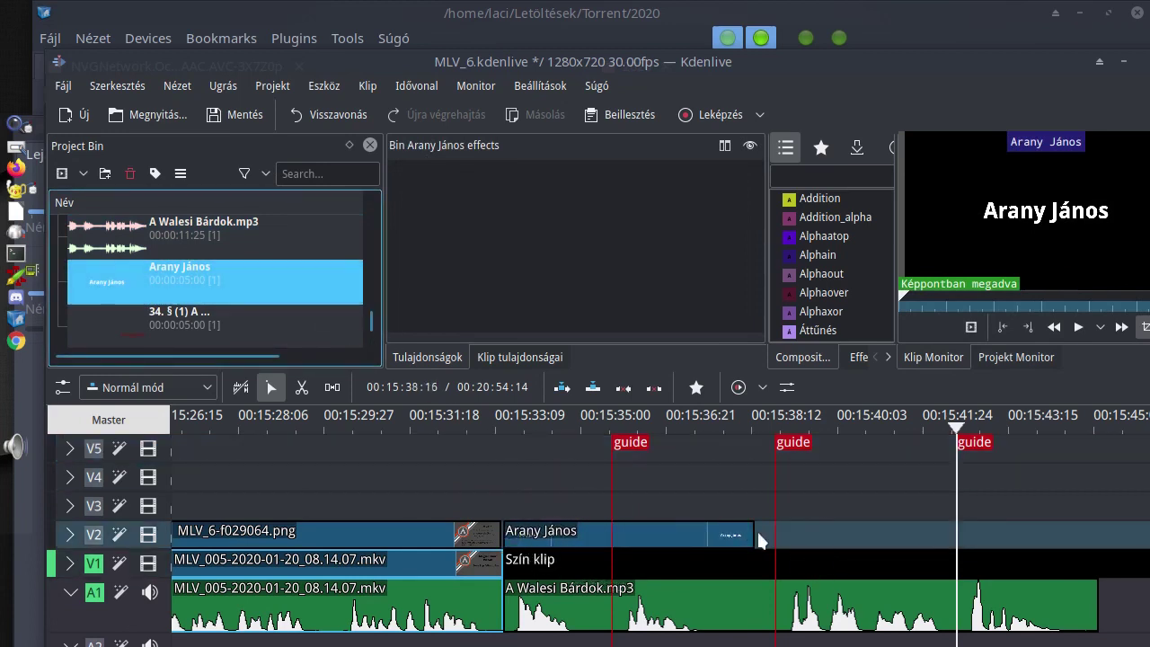
drag(753, 534, 611, 530)
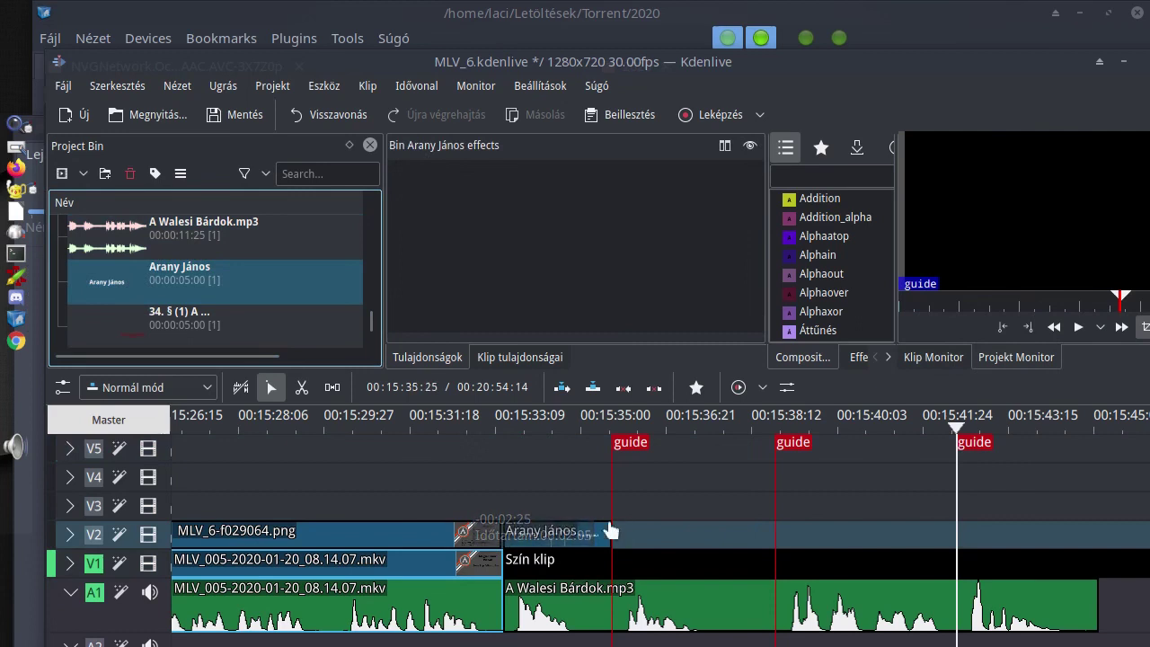
- Play back the timeline from just before the Arany János title to past the first guide
click(500, 424)
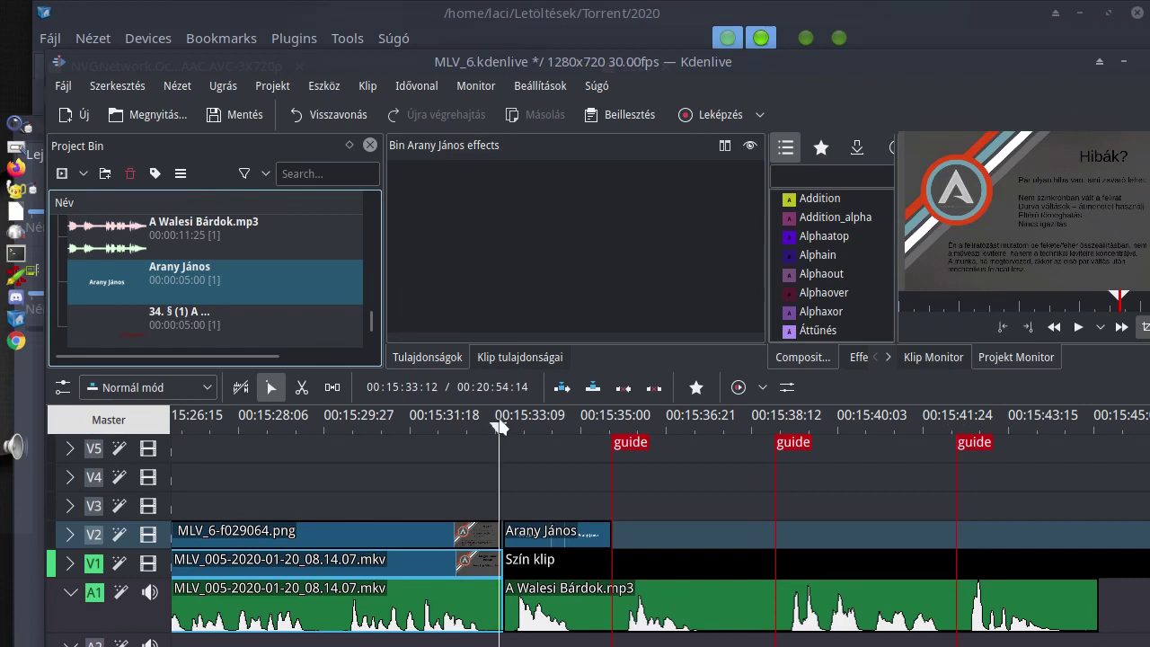
key(Right)
key(space)
key(space)
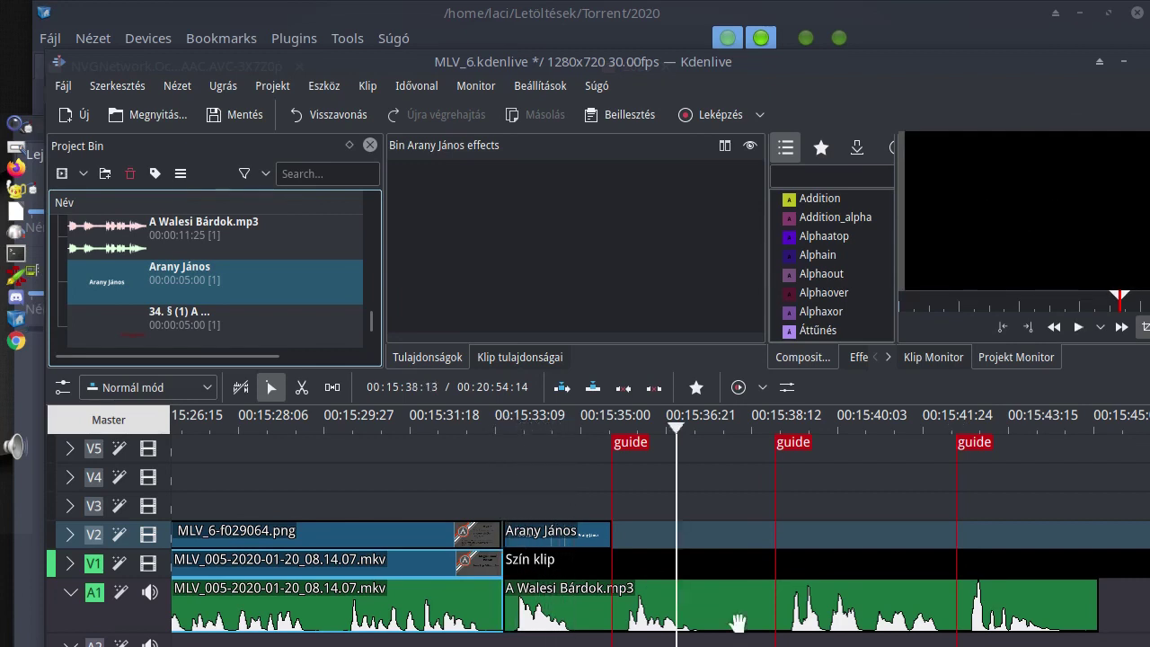
- Duplicate the Arany János title clip in the project bin and open the copy for editing
right_click(93, 282)
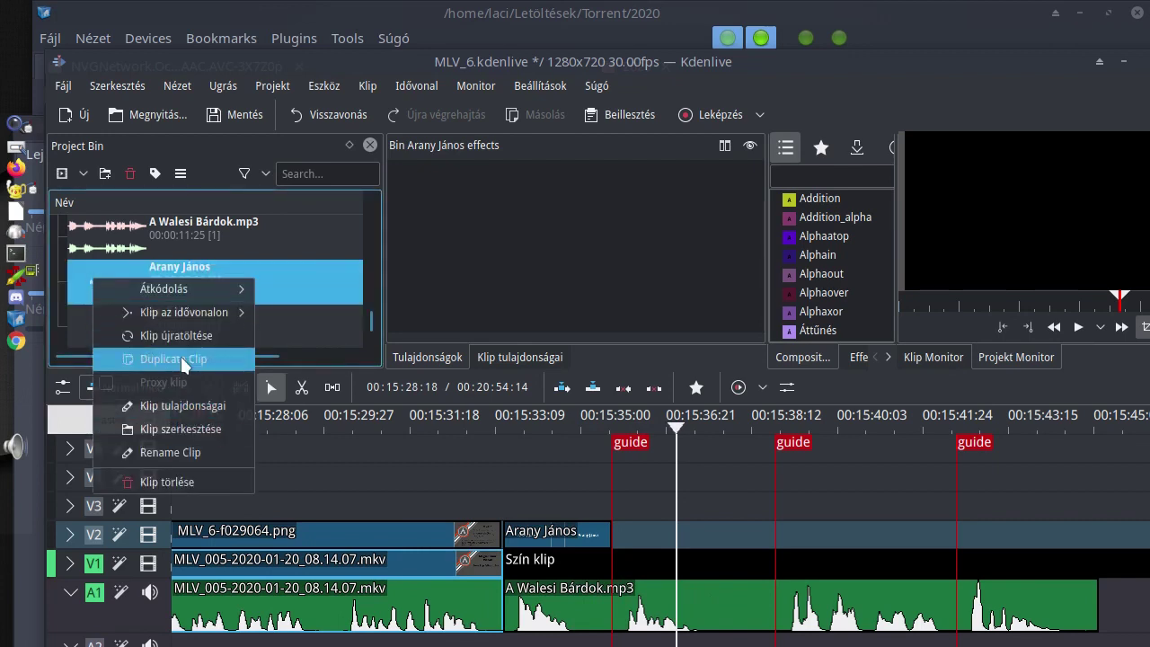
click(180, 359)
double_click(94, 299)
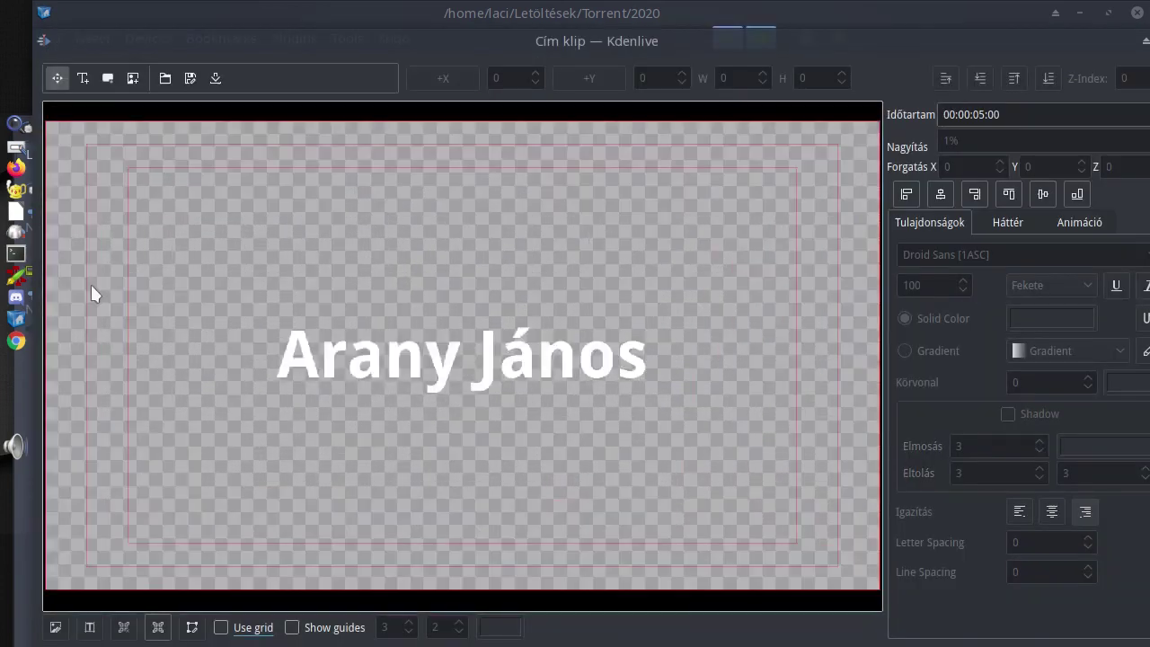
- Replace the text in the copied title with "A WALESI BÁRDOK"
click(501, 345)
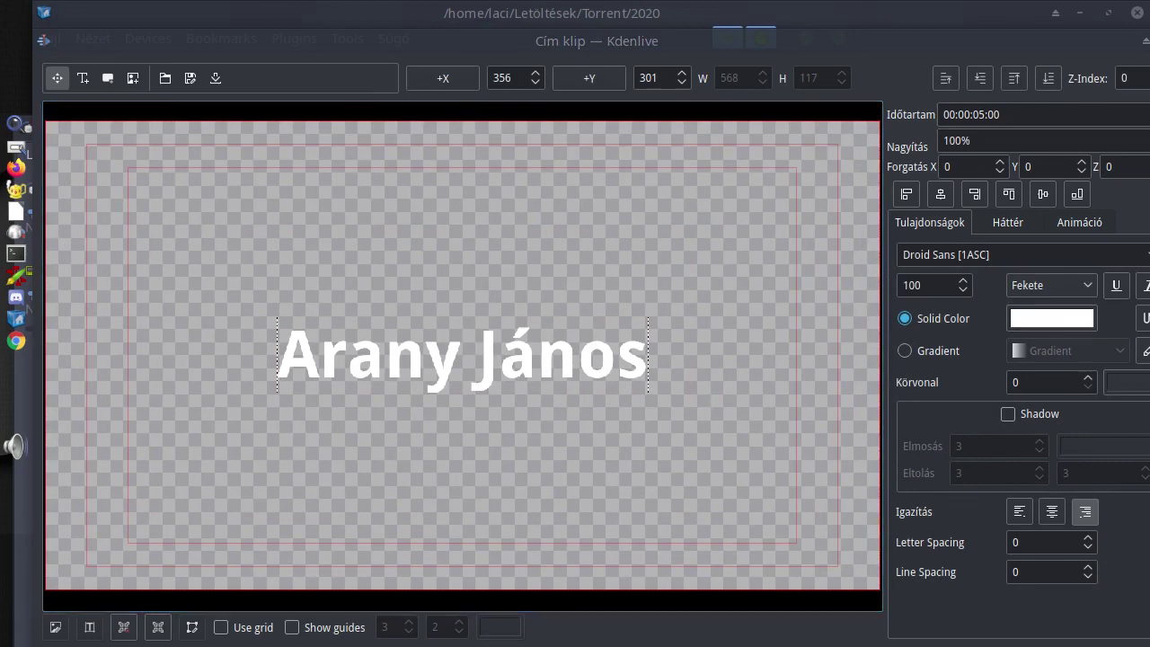
double_click(453, 364)
click(625, 359)
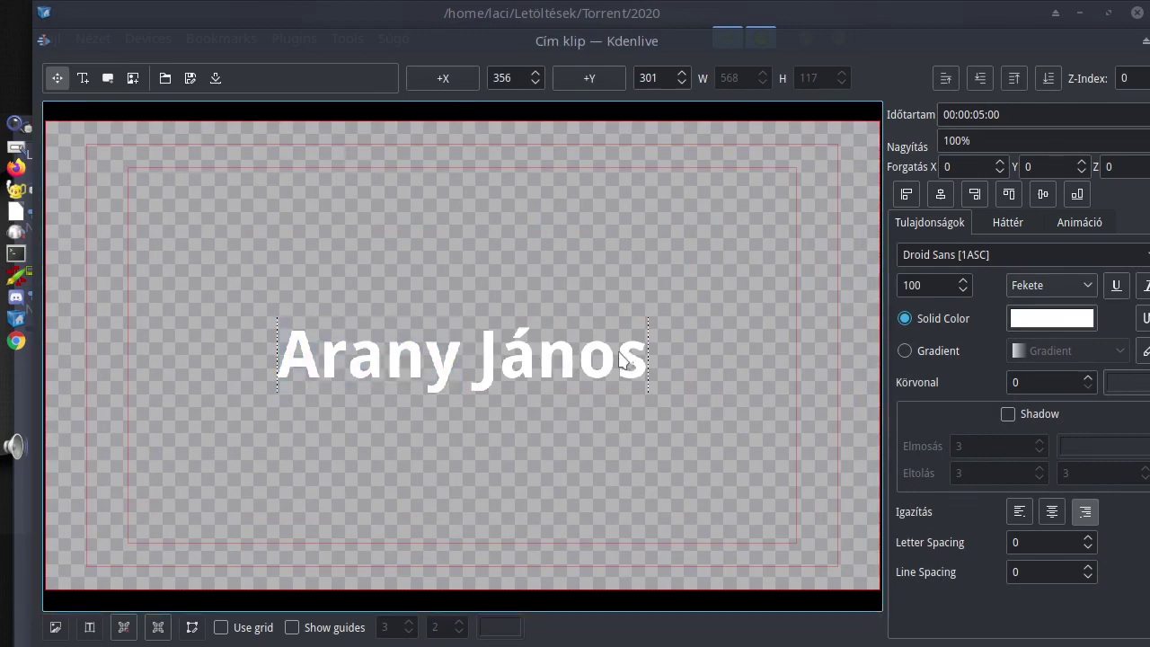
double_click(626, 360)
key(BackSpace)
key(BackSpace)
key(BackSpace)
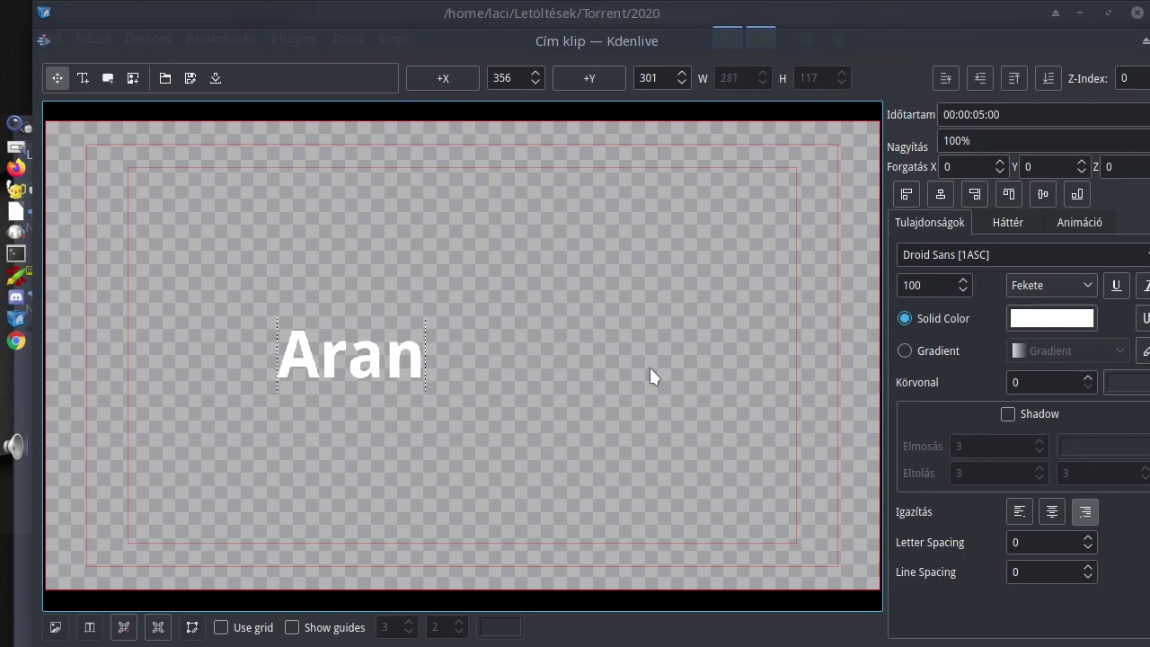
key(BackSpace)
key(BackSpace)
key(BackSpace)
key(BackSpace)
click(285, 356)
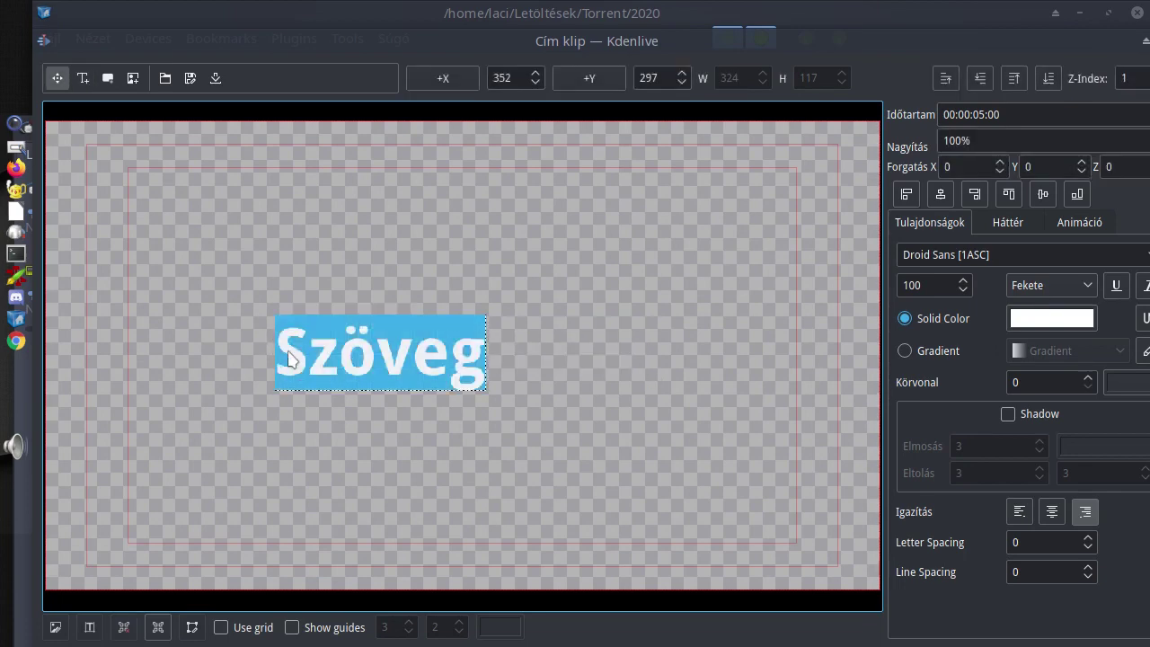
text(A WALESI BÁRDOK)
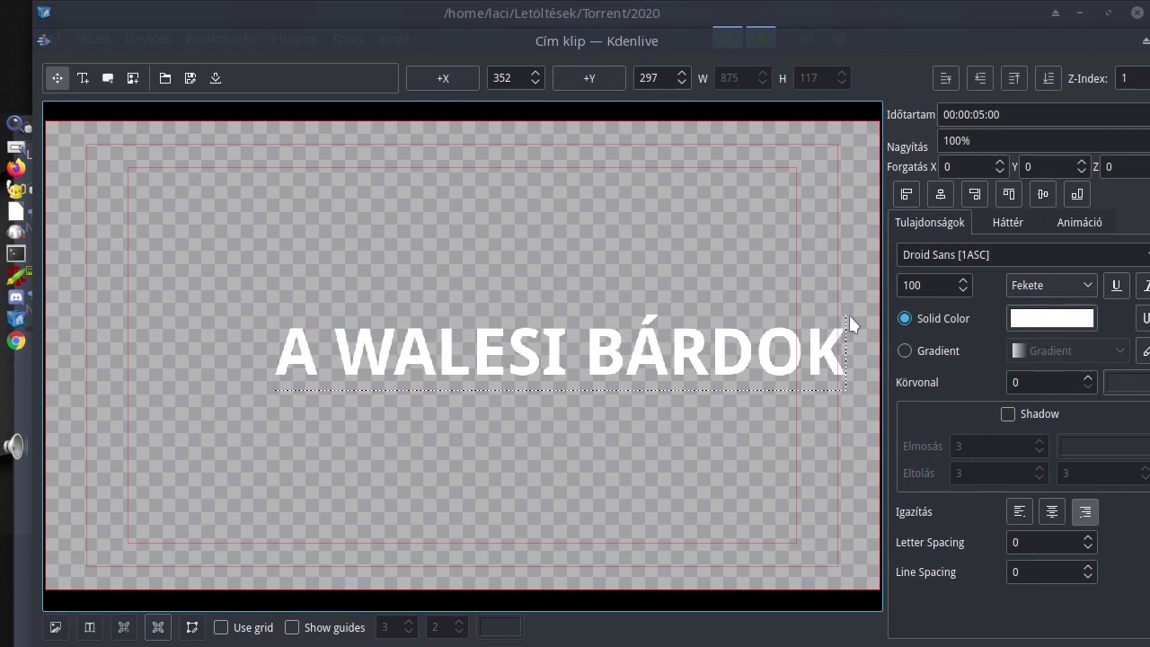
- Center the "A WALESI BÁRDOK" text horizontally and vertically on the canvas and save the title clip
click(940, 195)
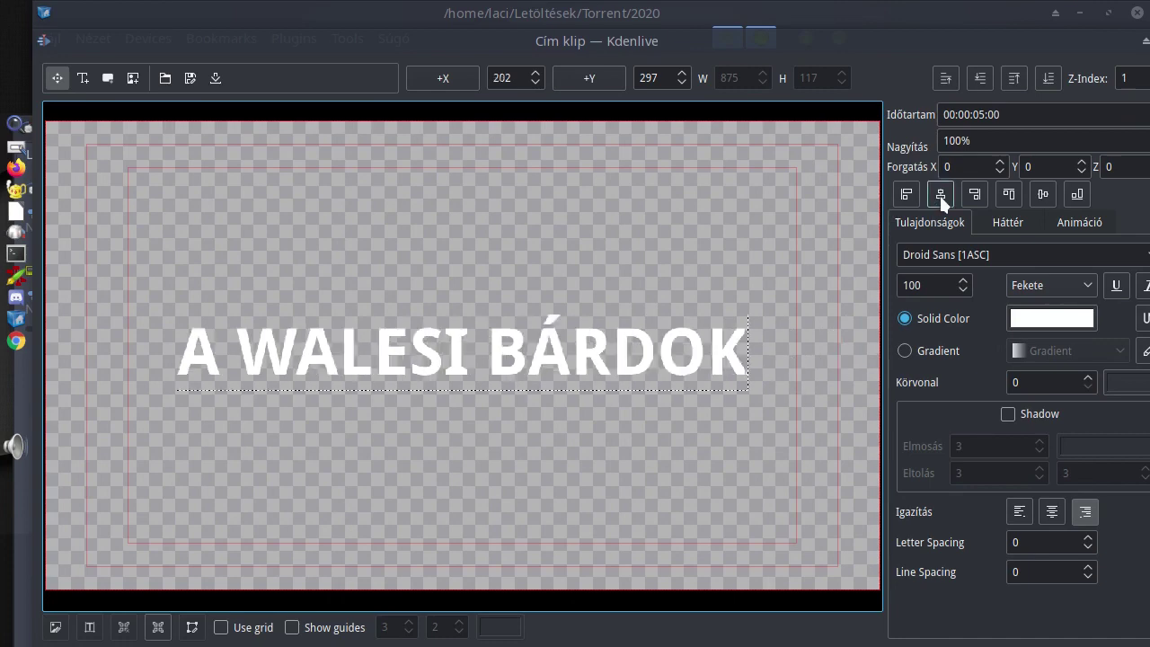
click(1041, 195)
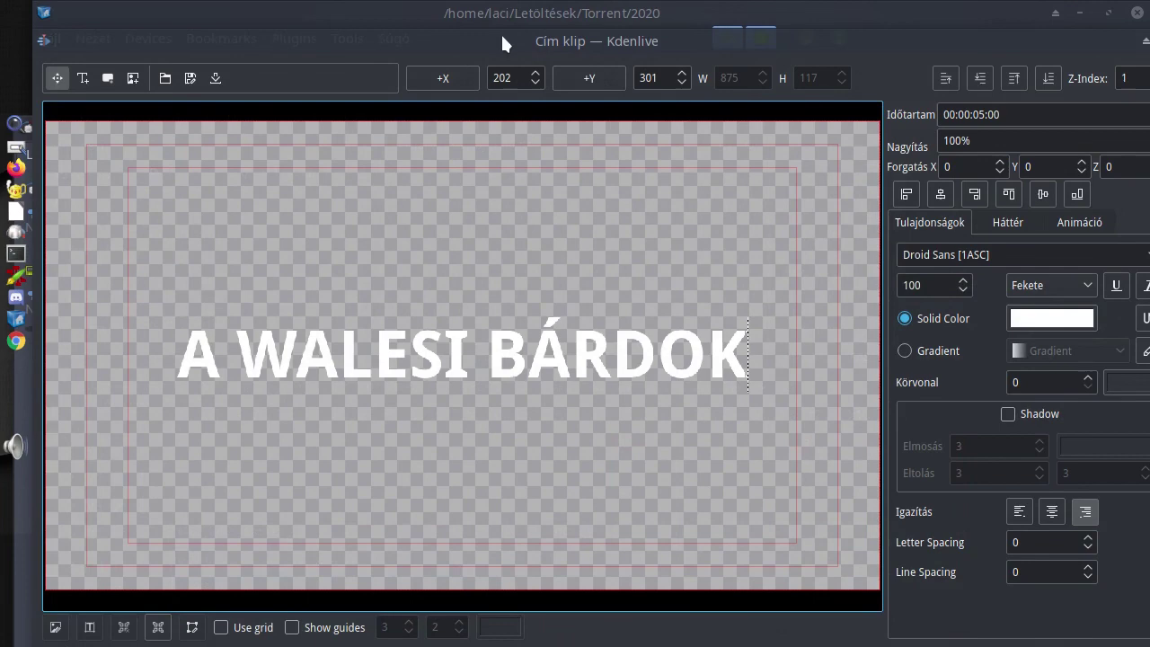
drag(502, 42, 410, 6)
click(1024, 634)
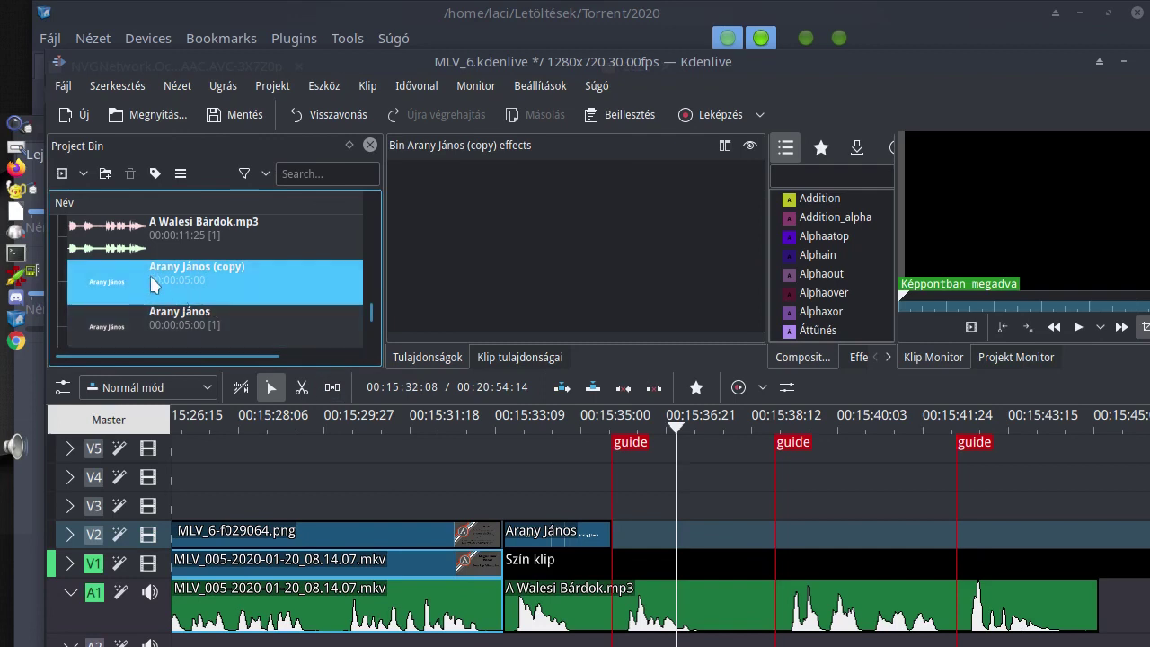
- Rename the Arany János (copy) title clip in the project bin as "Welsi"
right_click(184, 263)
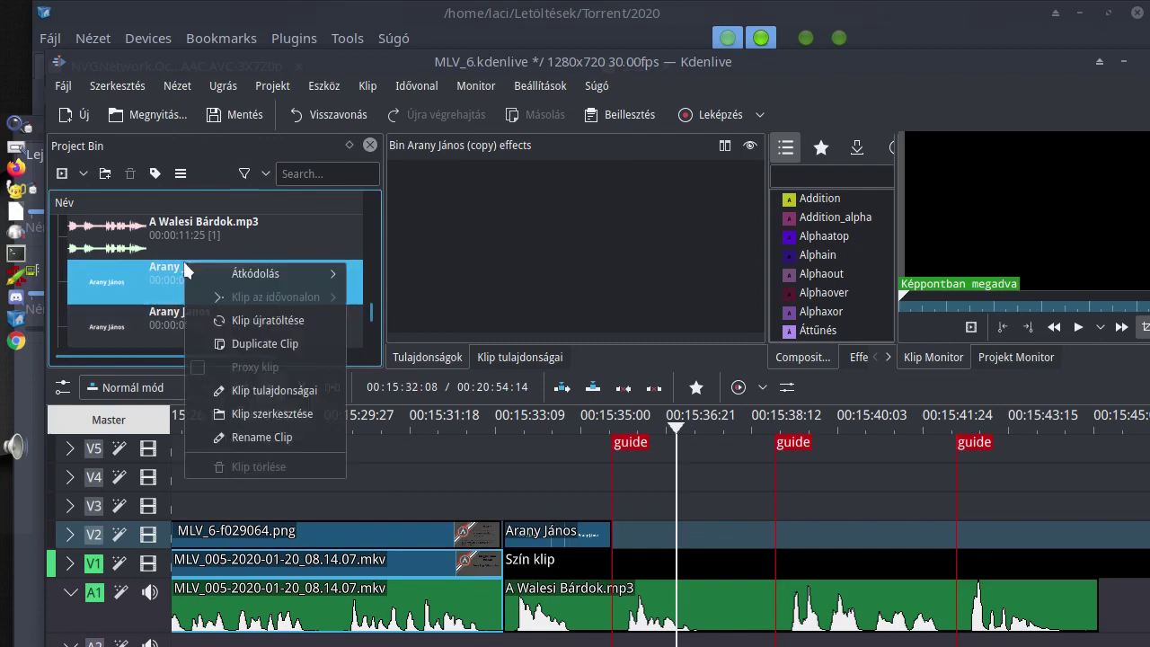
mouse_move(252, 282)
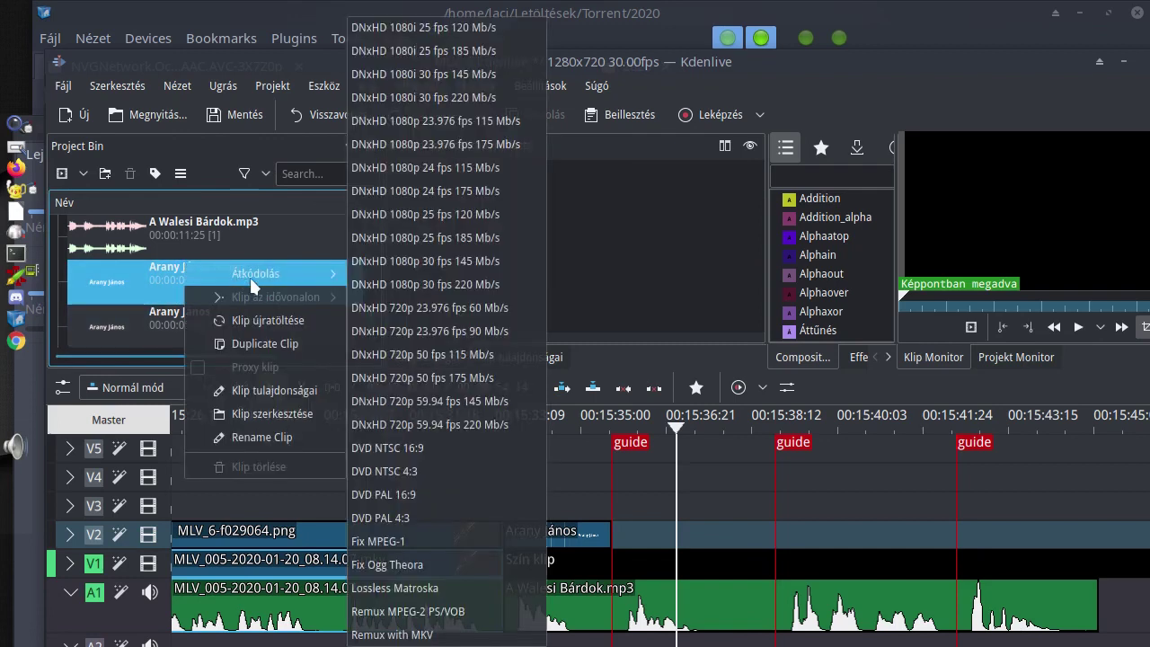
click(276, 438)
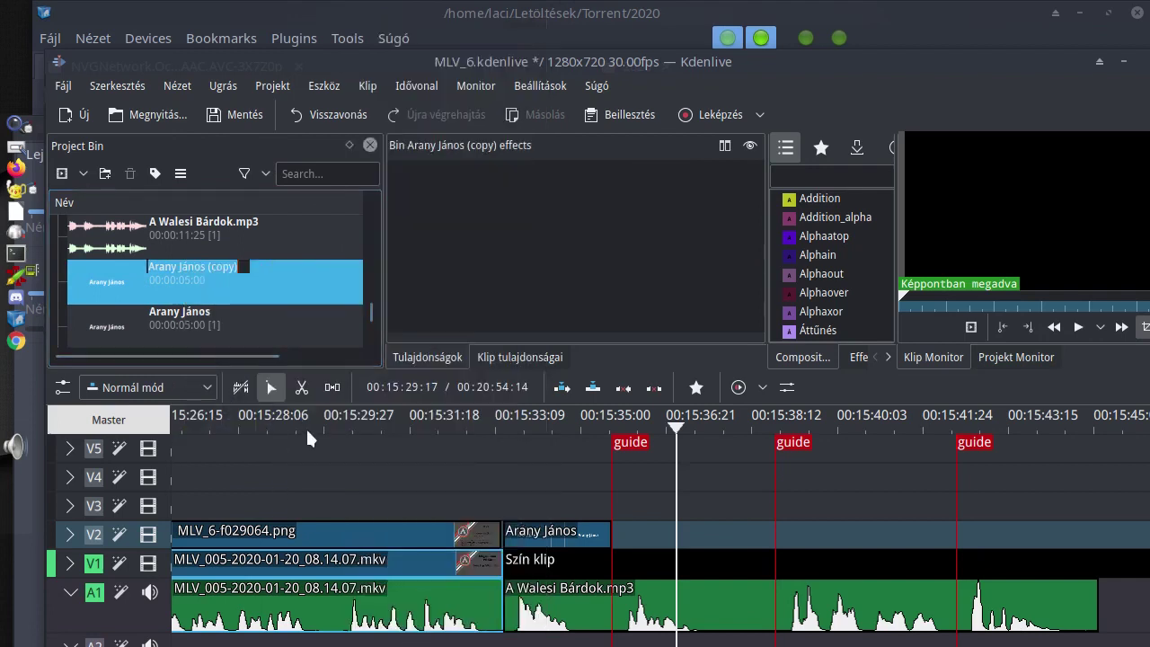
text(Welsi)
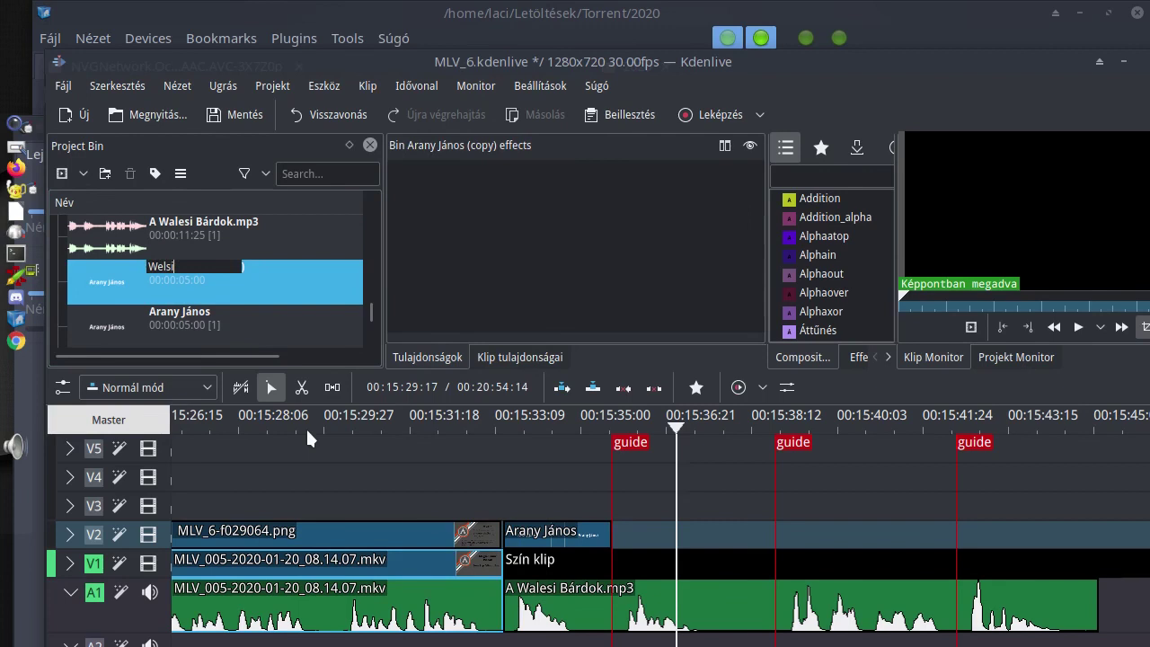
key(Return)
- Place the Welsi title clip on track V2 so that it spans from the first guide to the second guide
scroll(267, 289, down, 1)
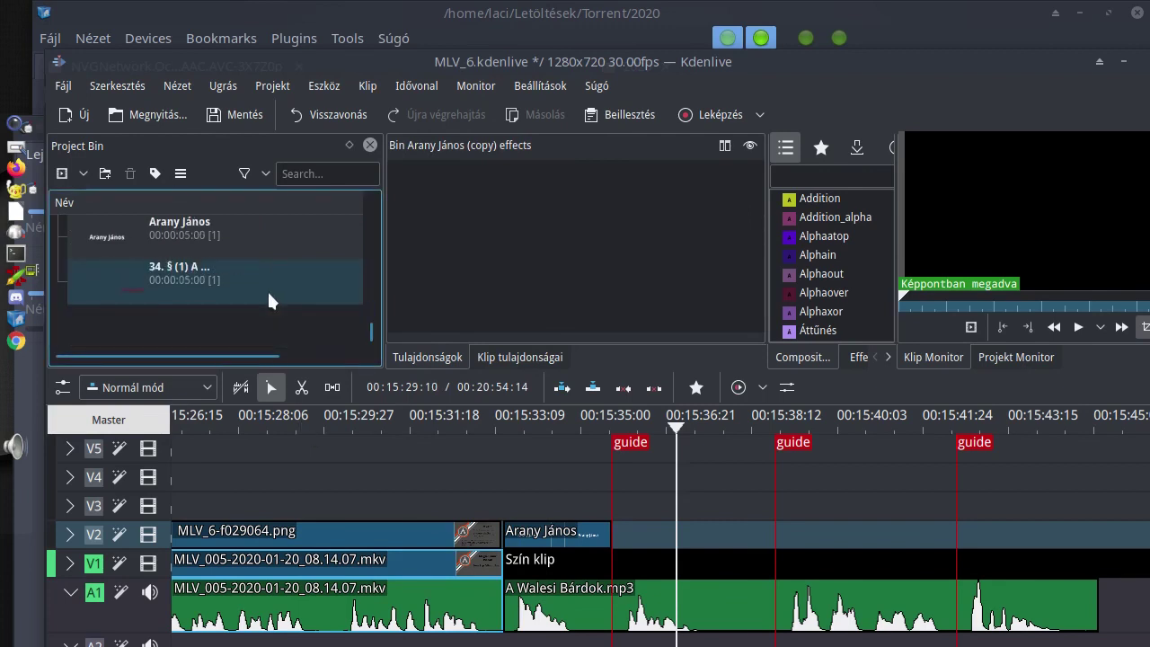
scroll(156, 297, up, 4)
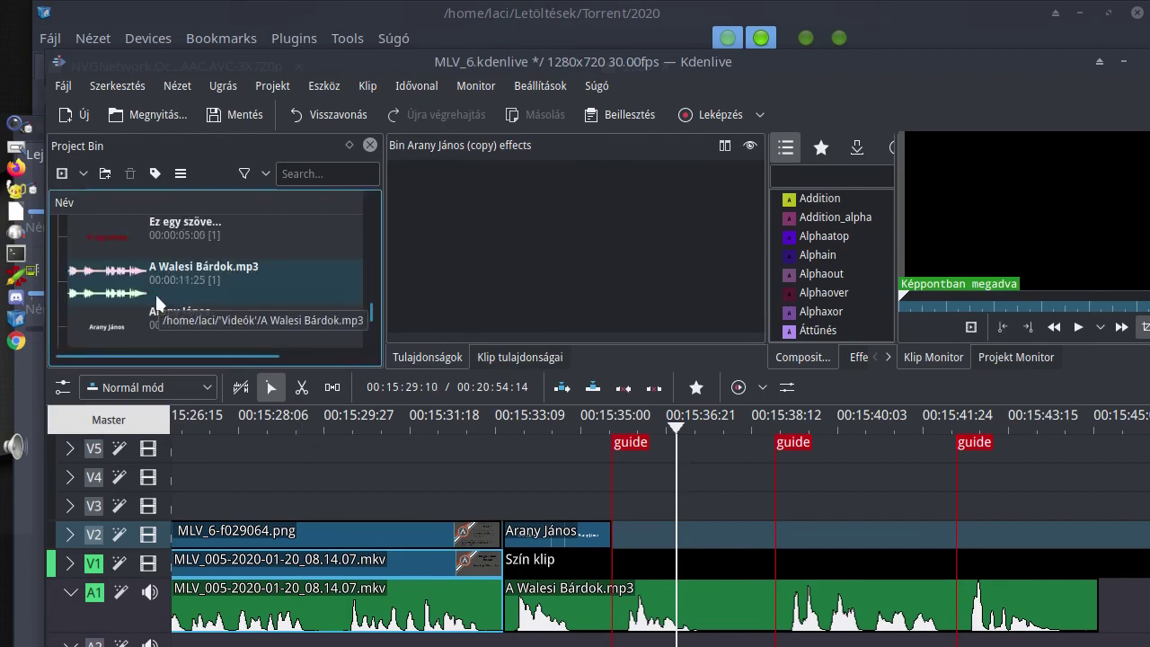
scroll(156, 296, up, 4)
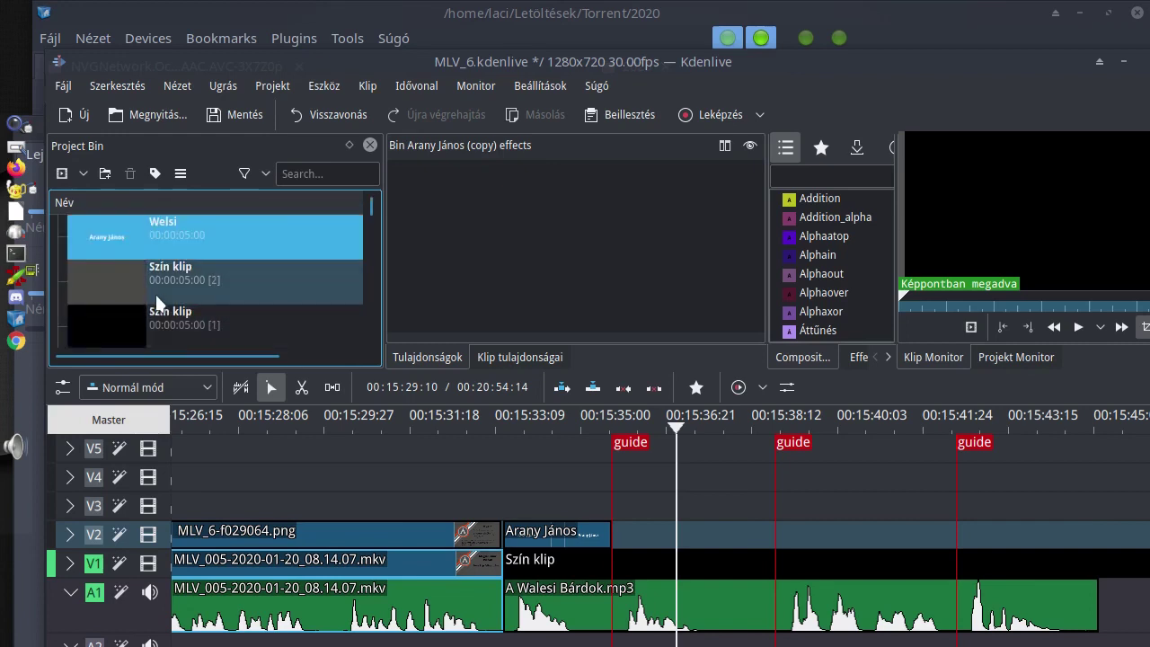
drag(258, 282, 775, 537)
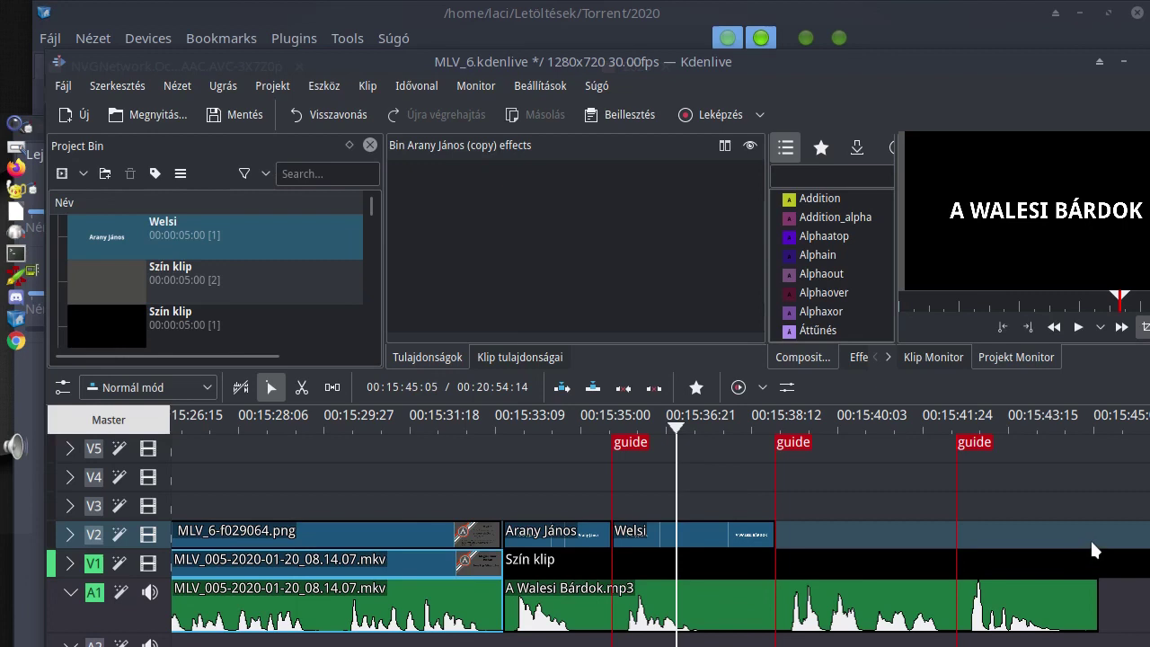
- Play the timeline from just before the Arany János title to check the titles against the audio
click(484, 417)
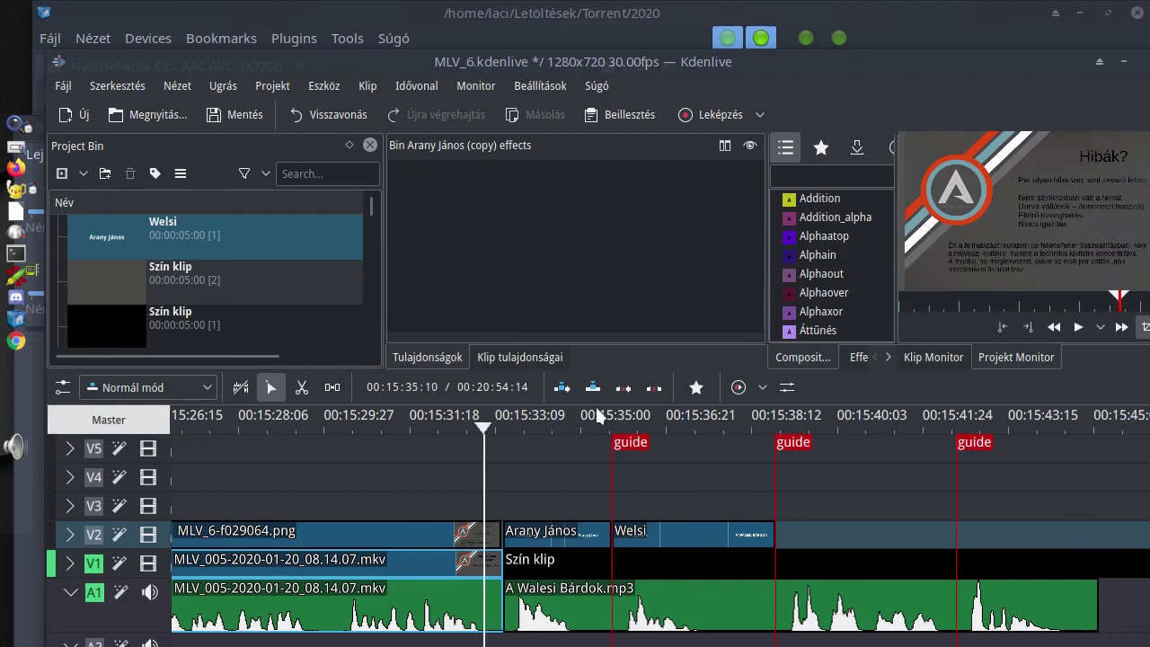
key(space)
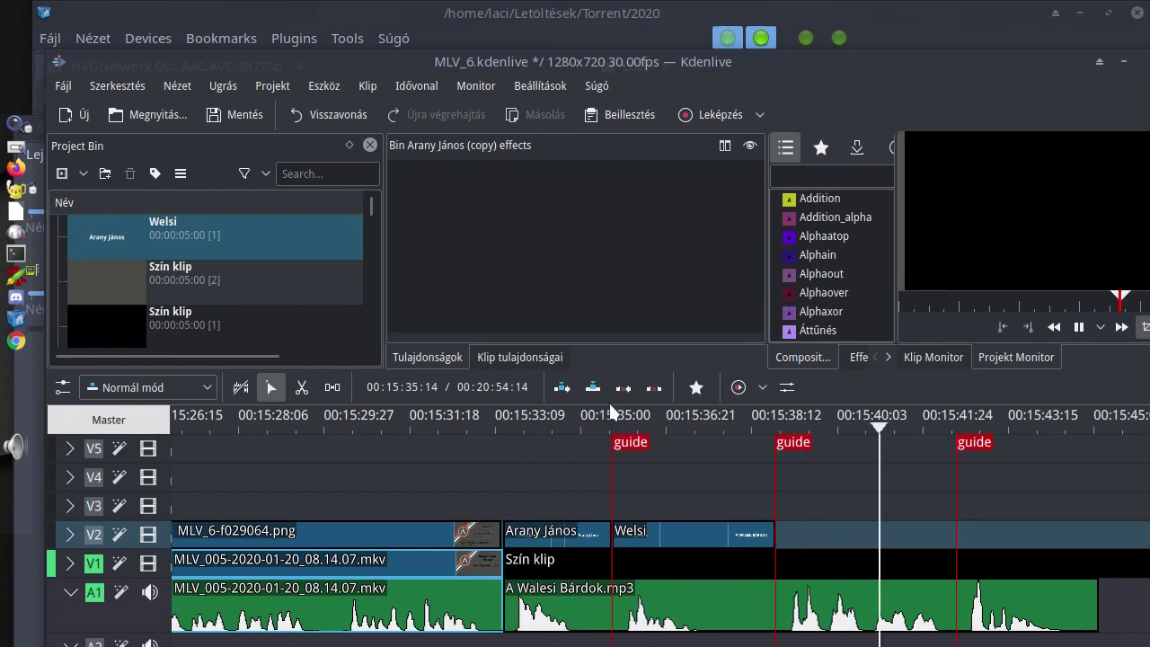
key(space)
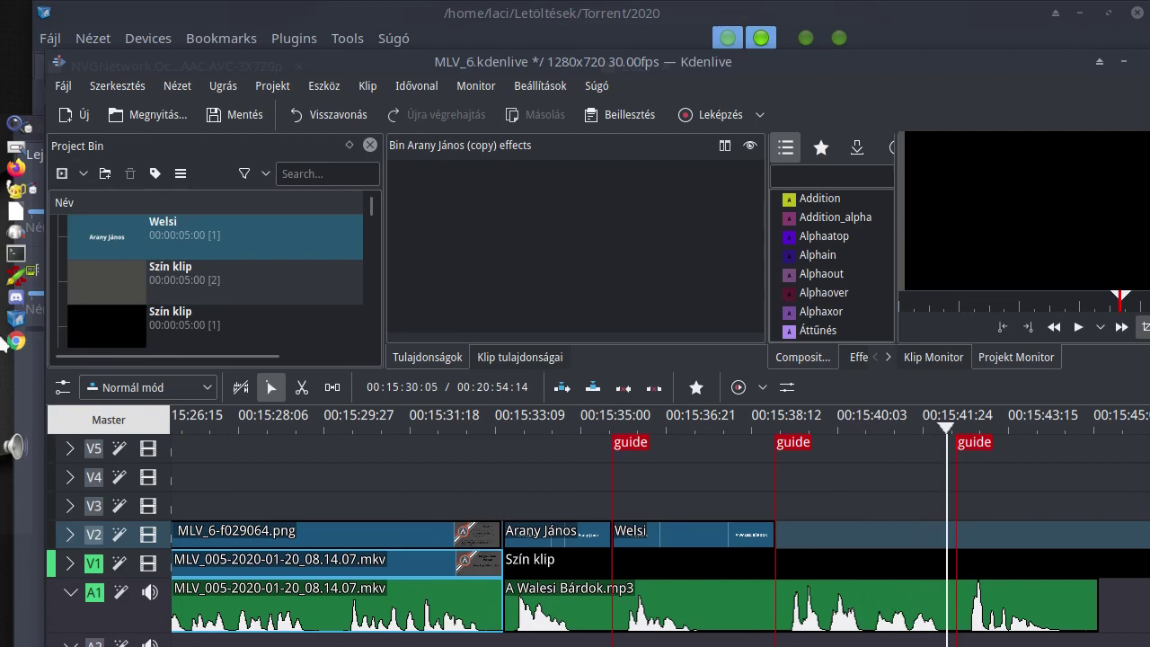
- Create a new title clip with the text "Edward király, angol király" and center it on the canvas
click(82, 174)
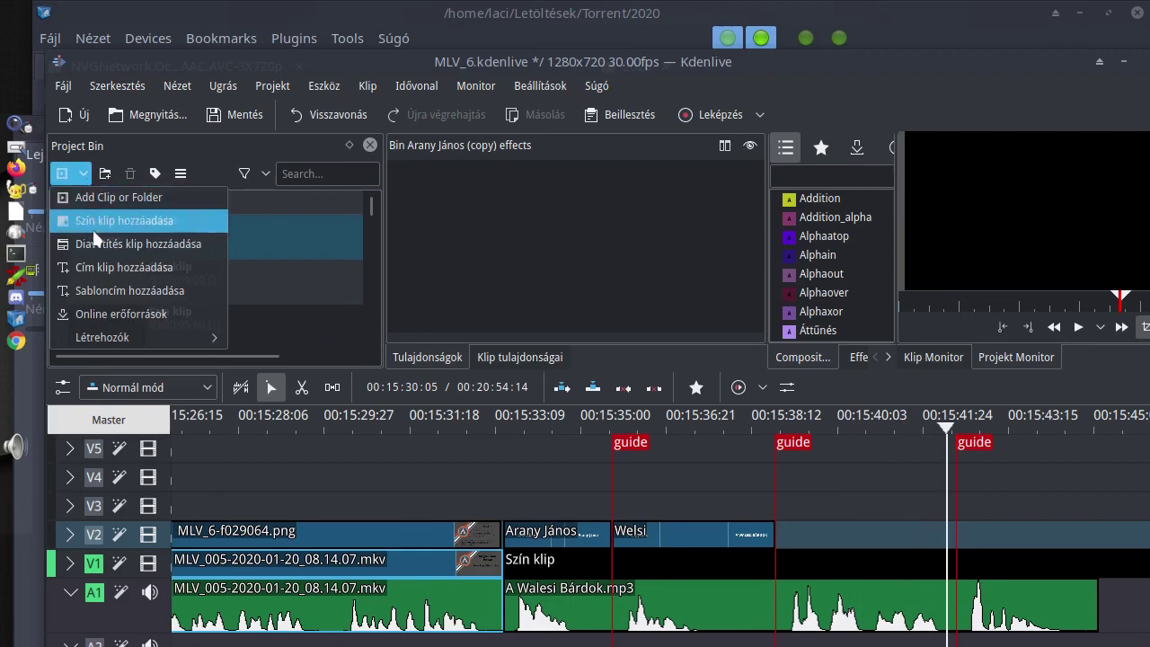
click(117, 277)
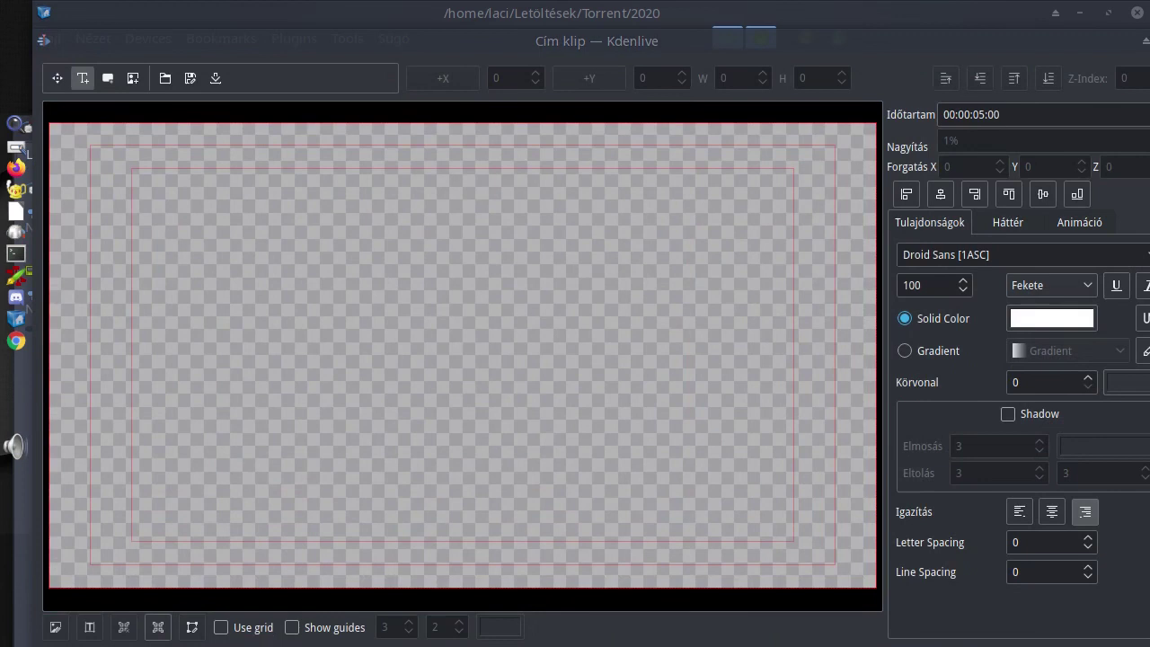
click(259, 348)
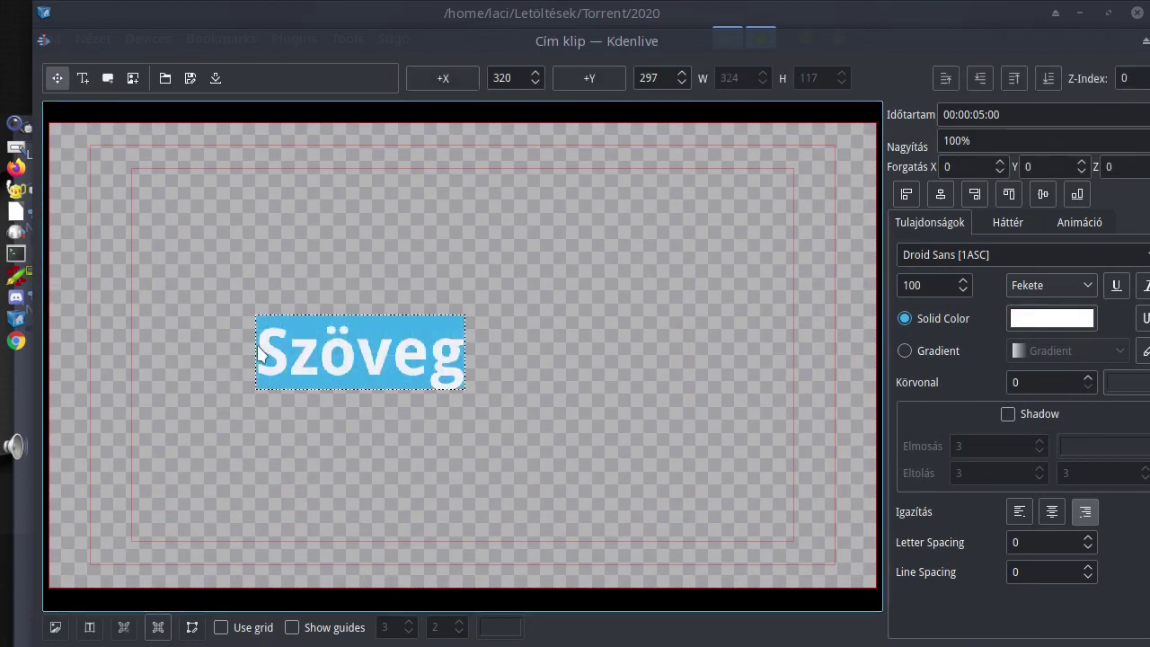
key(ctrl+v)
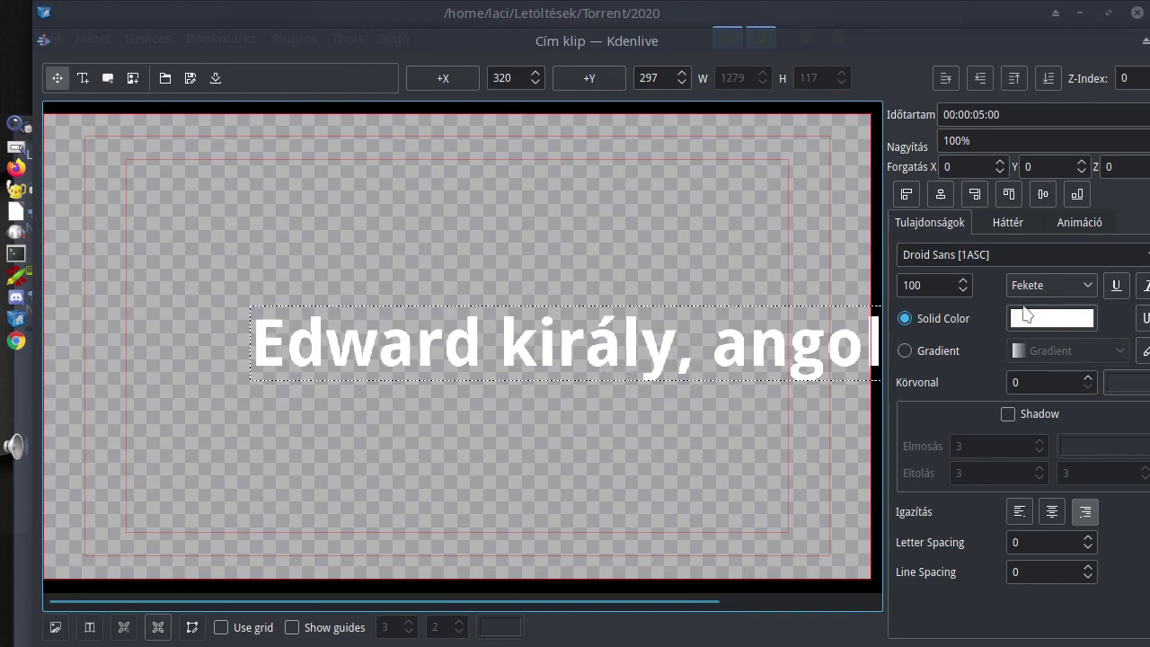
click(934, 191)
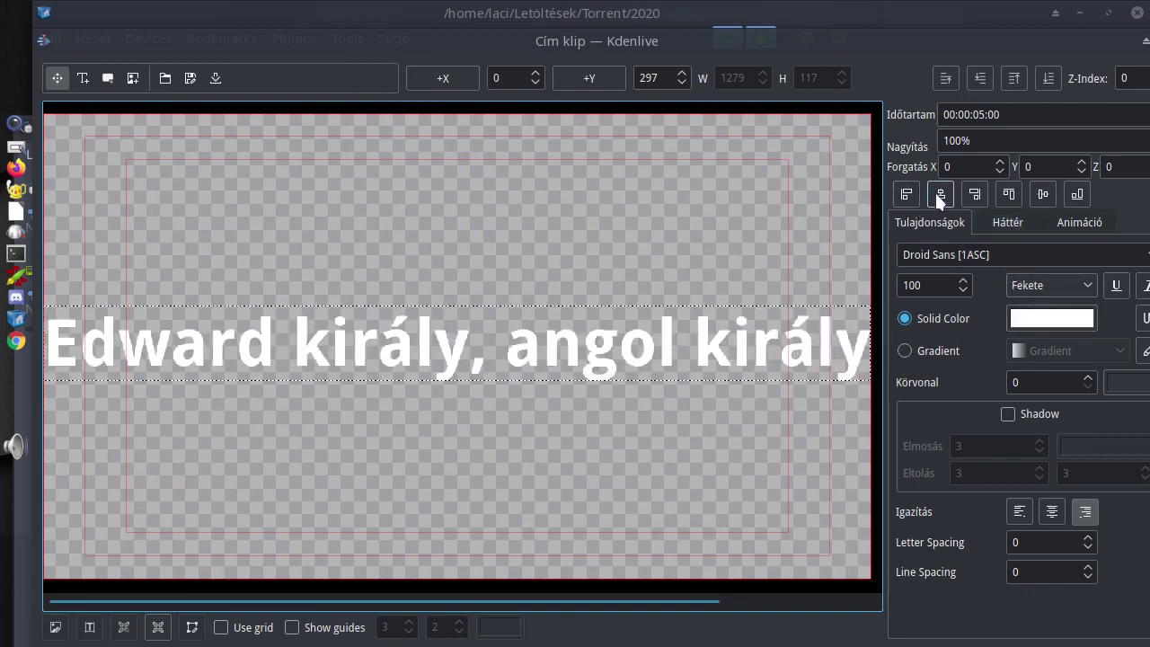
click(1043, 196)
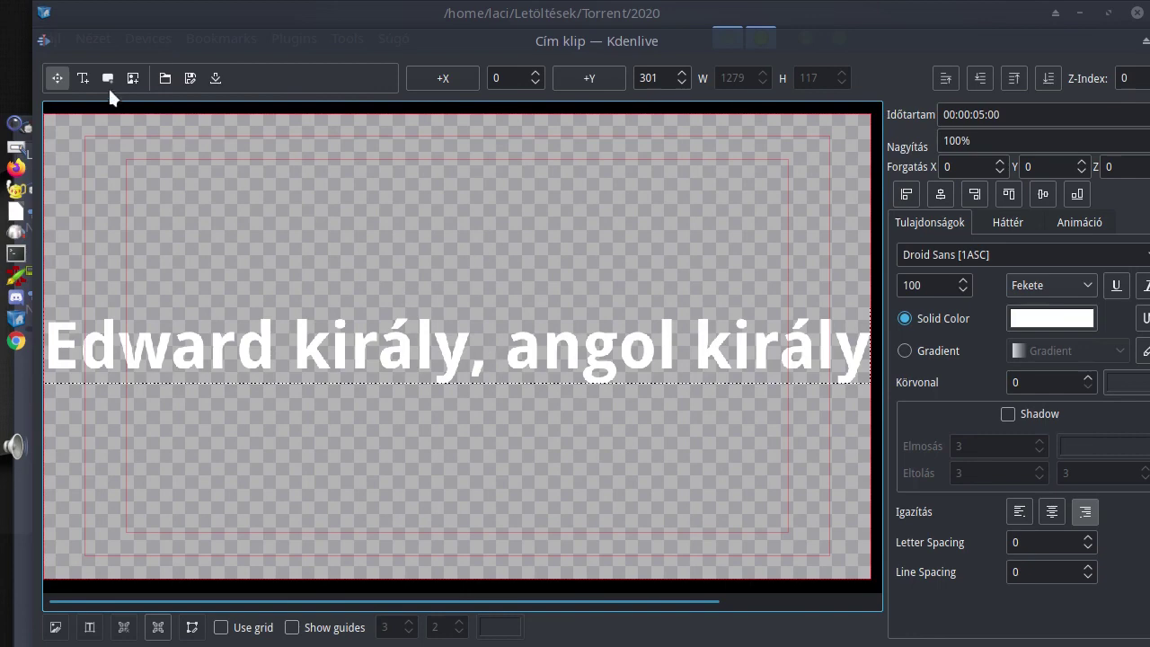
- Break the title text into two lines after "Edward király," and set its text alignment to centered
double_click(432, 361)
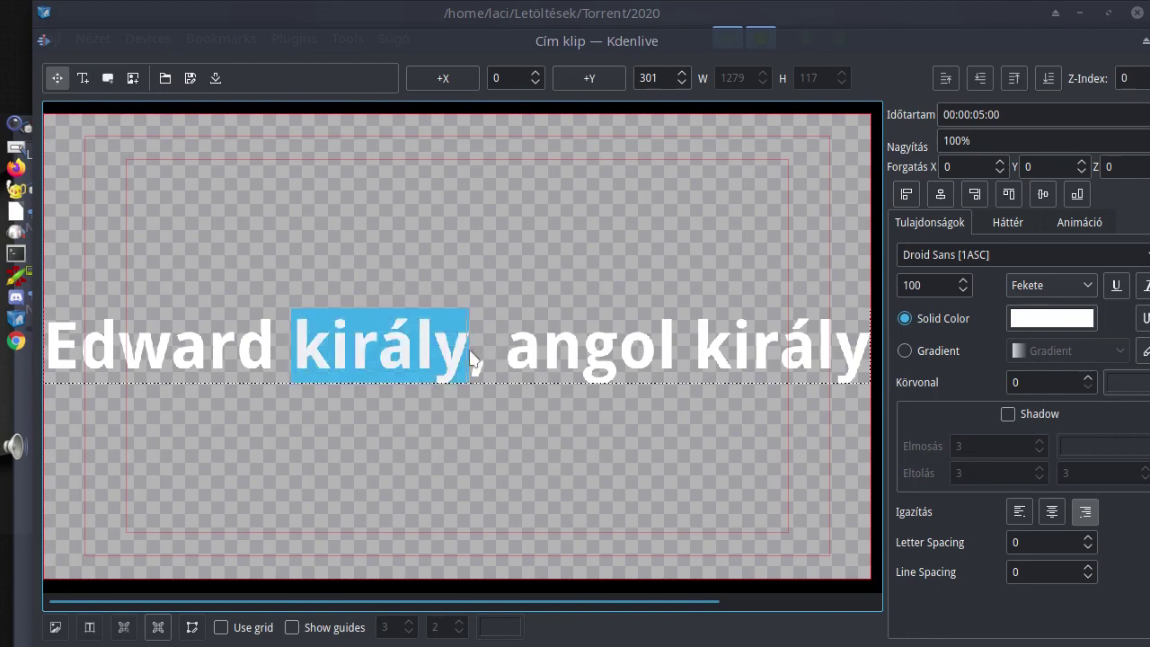
click(469, 360)
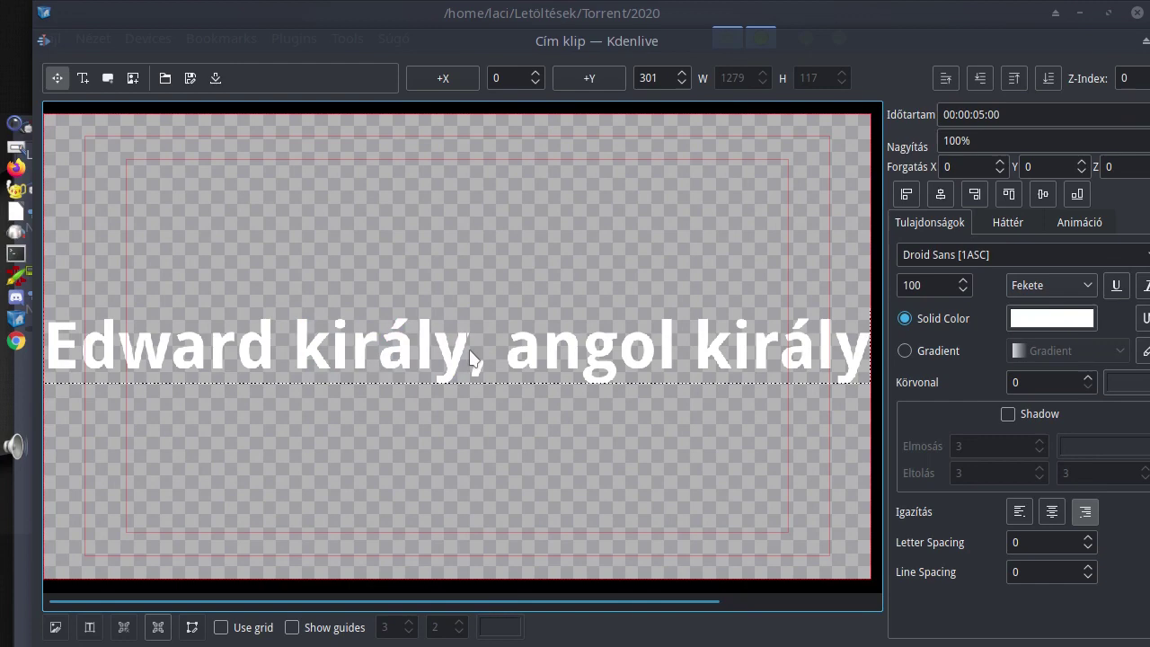
key(Return)
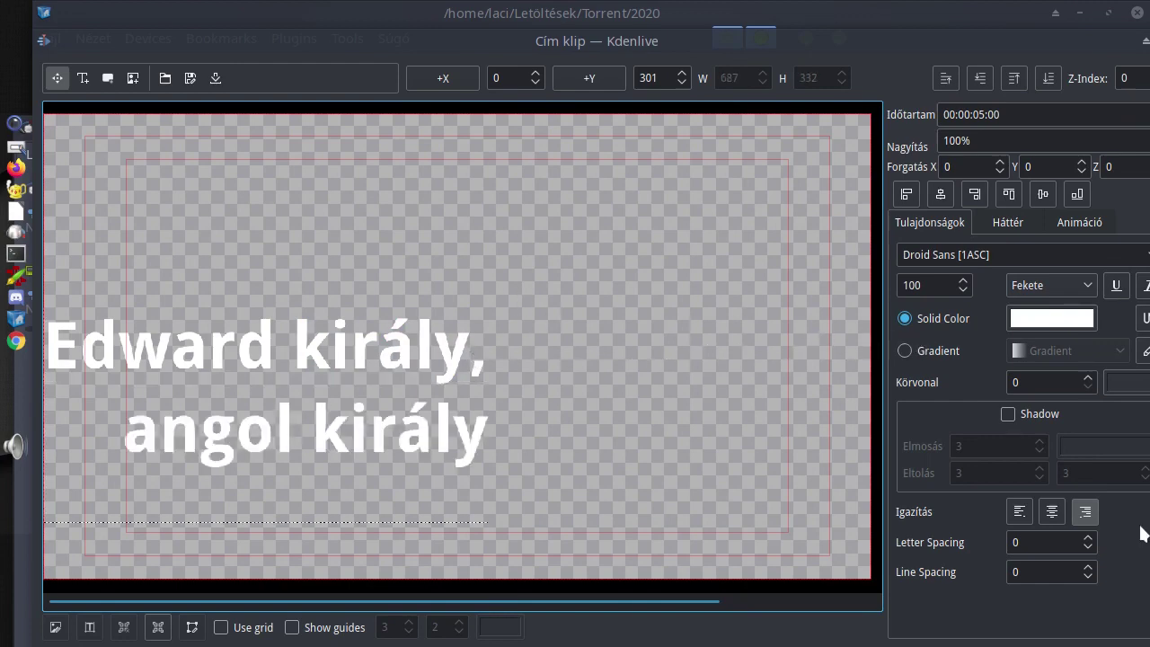
click(1051, 513)
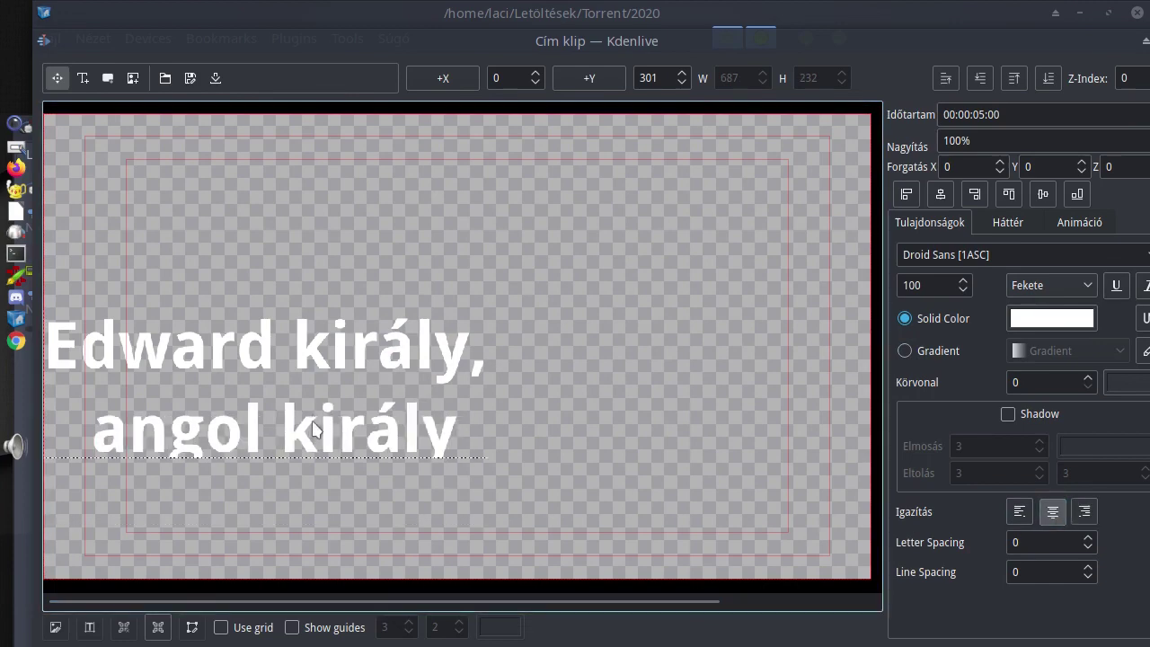
- Center the two-line "Edward király, angol király" text horizontally and vertically on the canvas and save the title clip
click(627, 324)
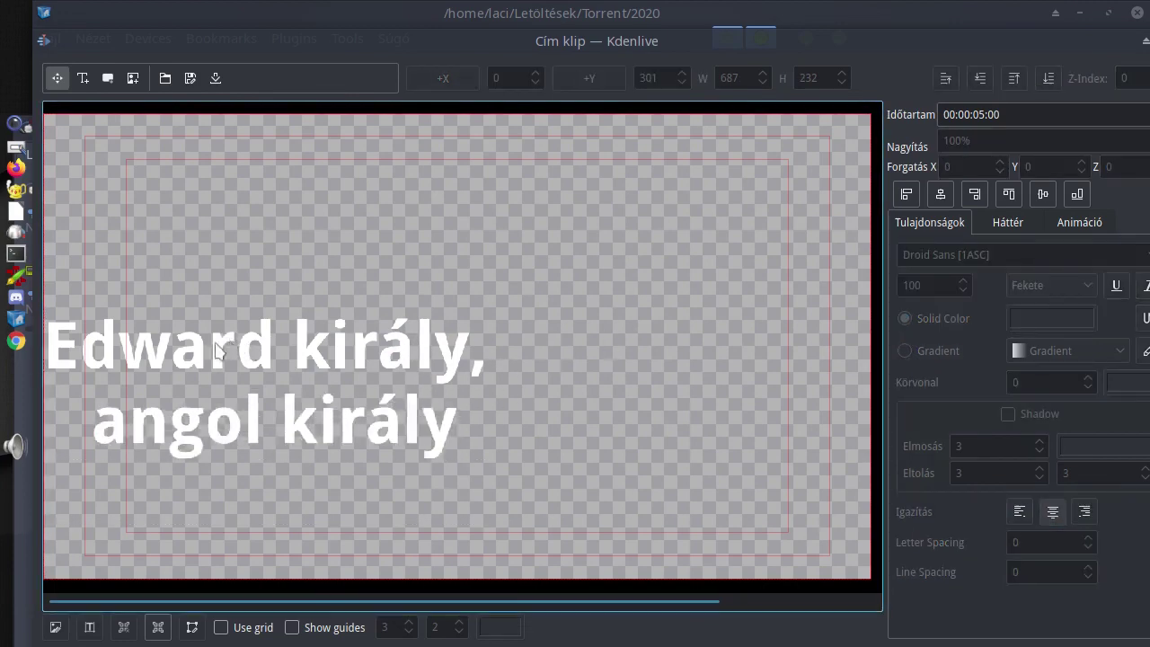
click(306, 363)
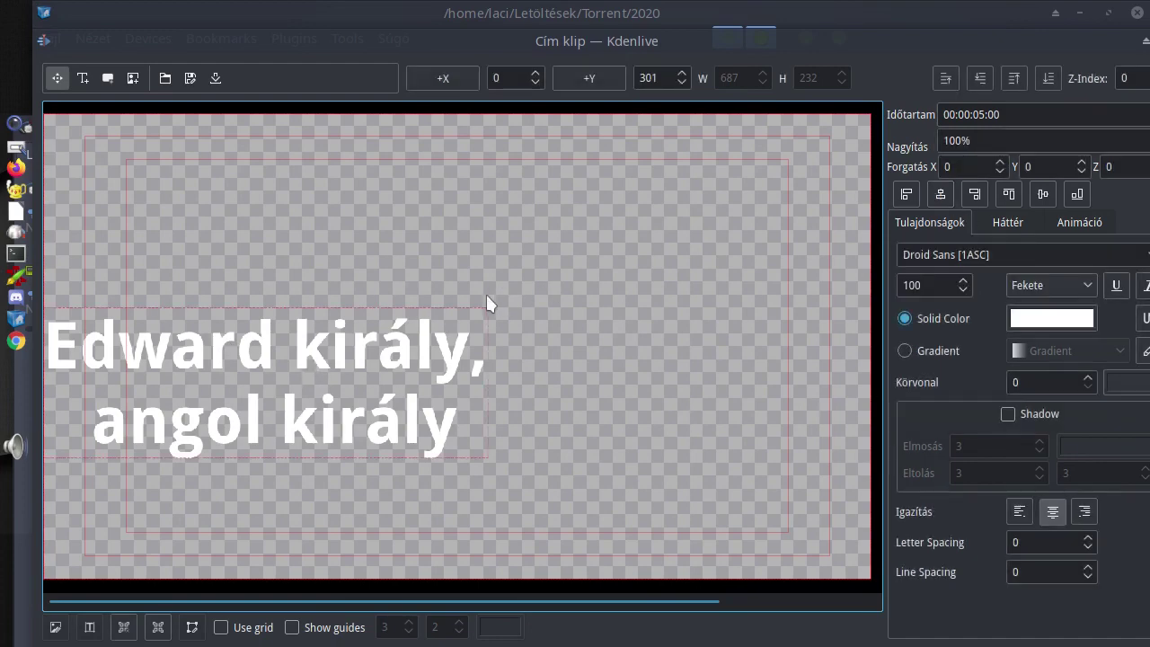
click(940, 194)
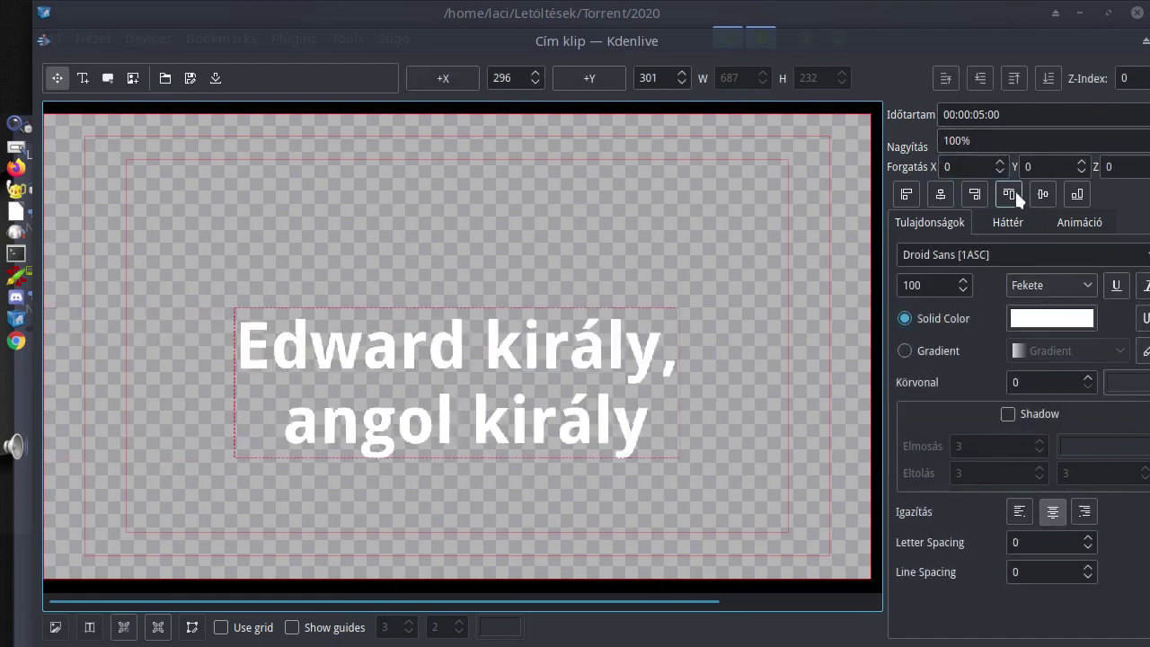
click(1043, 191)
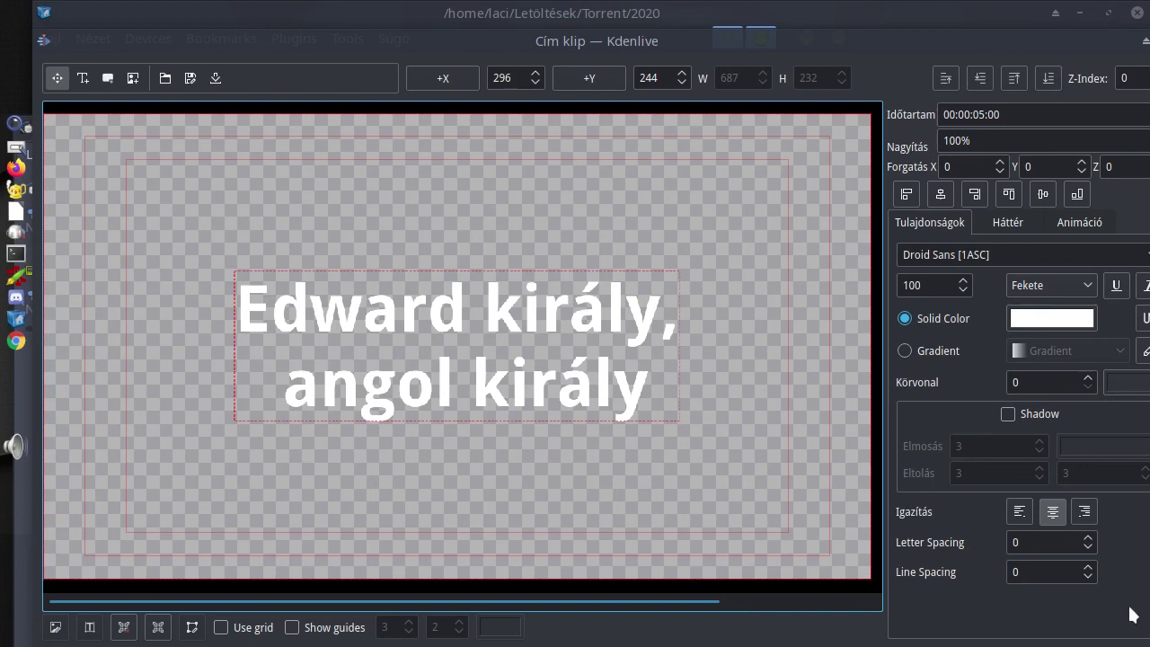
double_click(828, 40)
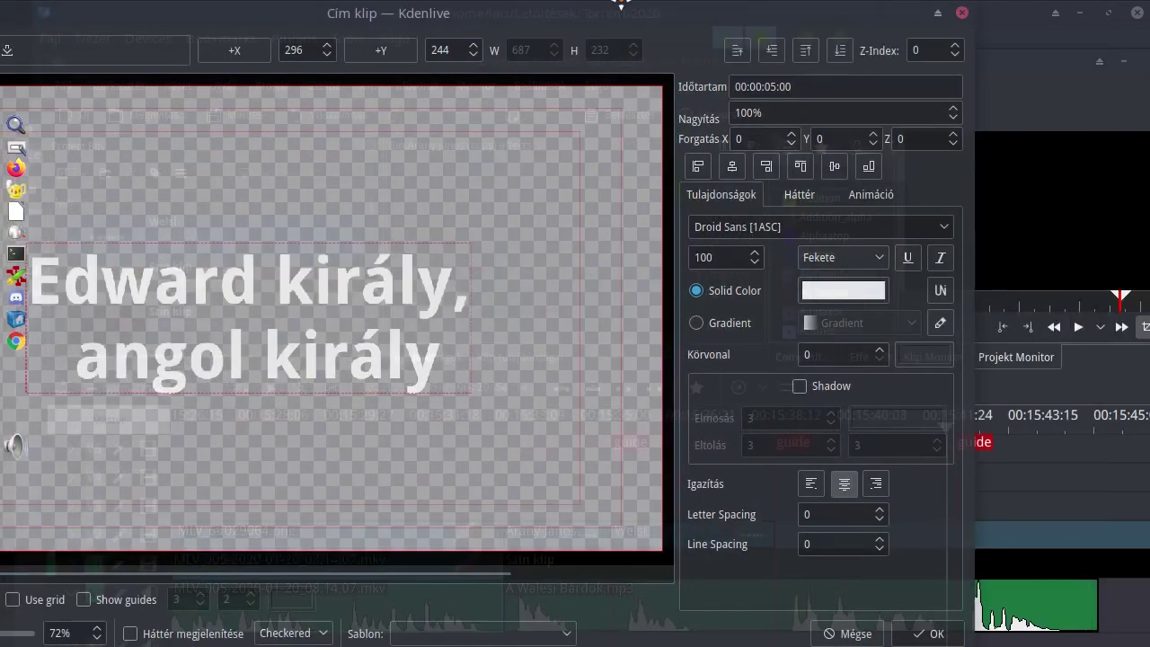
click(931, 629)
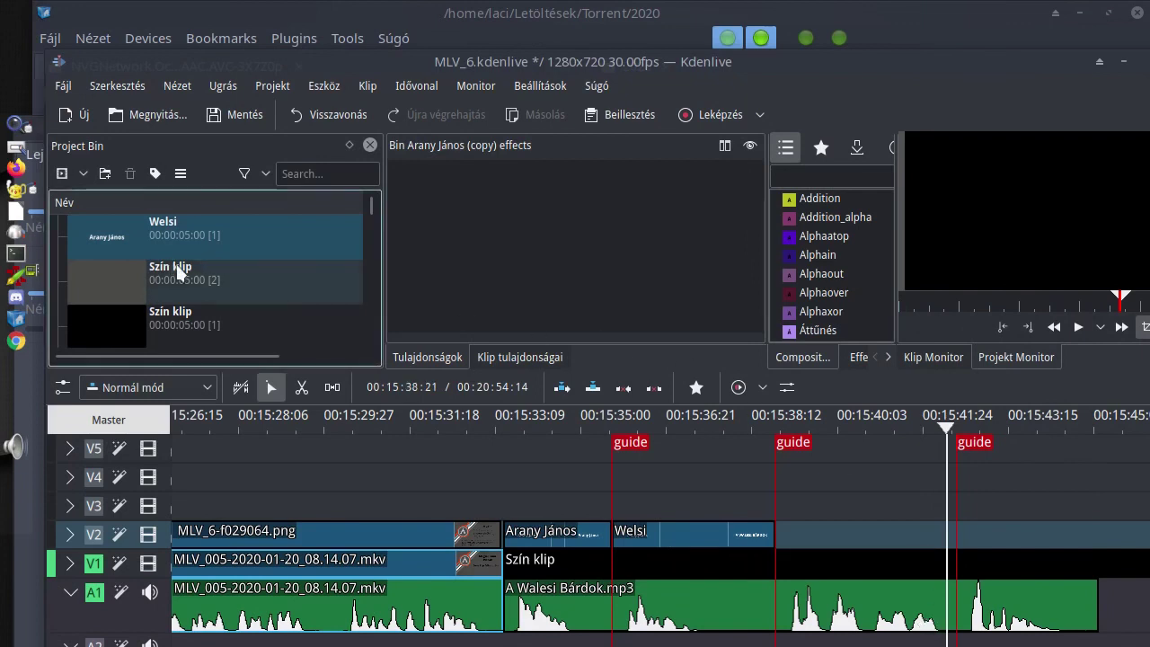
- Place the Edward király title clip on track V2 so that it spans from the second guide to the third guide
scroll(177, 269, down, 3)
scroll(177, 269, up, 1)
scroll(177, 271, down, 3)
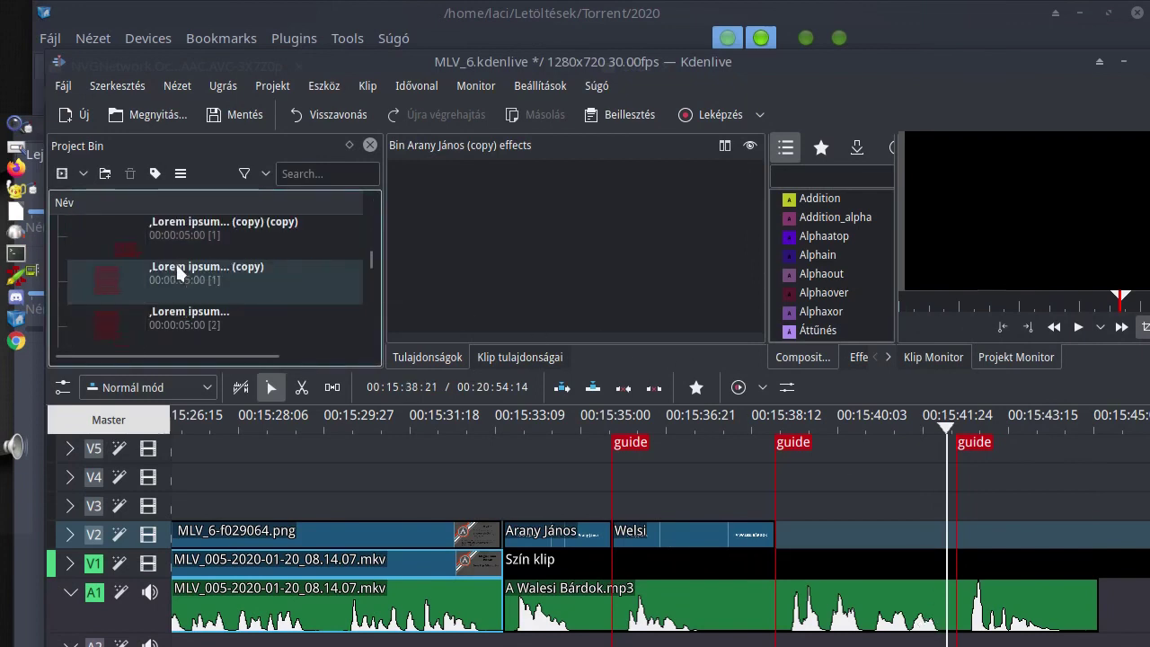
scroll(178, 273, down, 2)
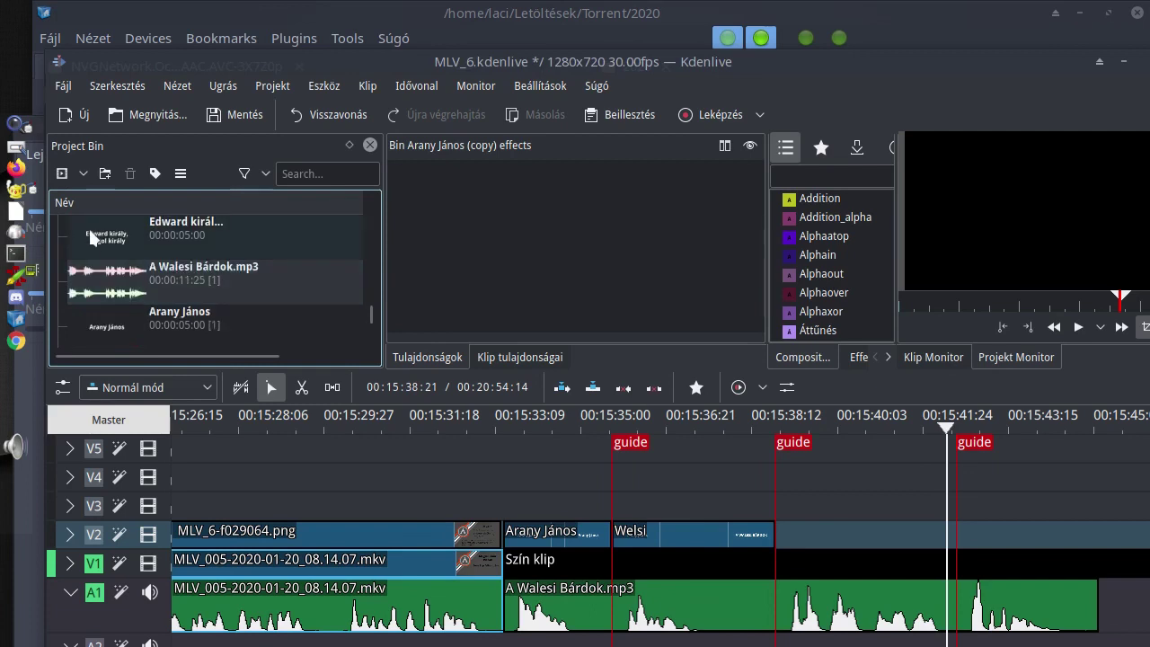
drag(89, 227, 776, 537)
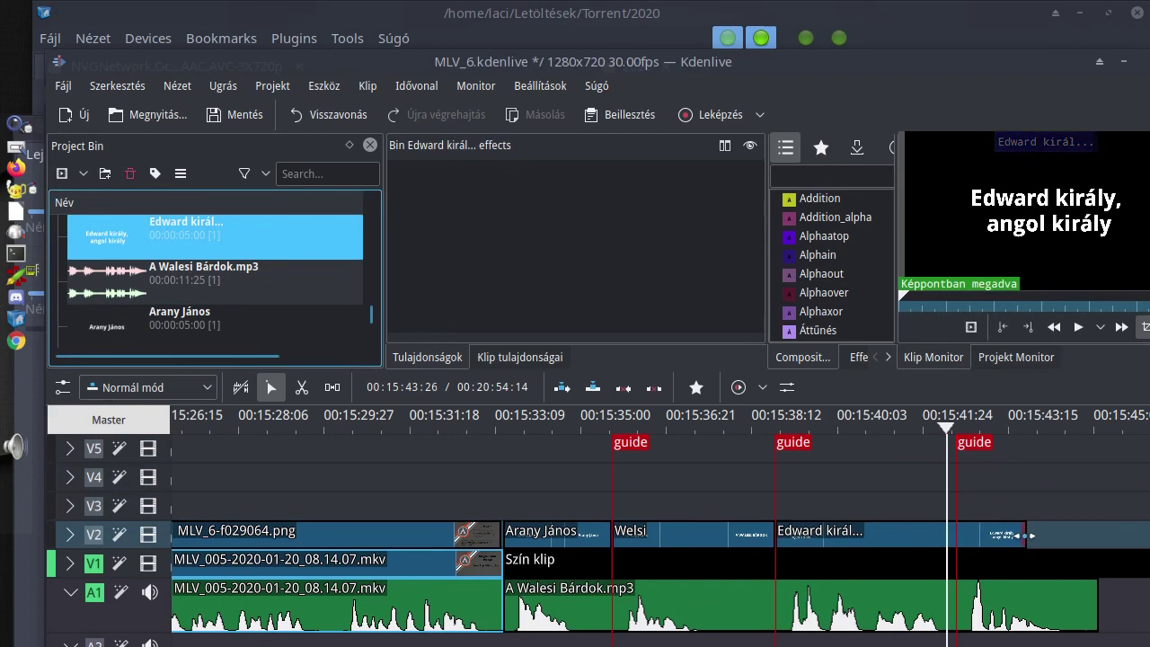
drag(1027, 541, 955, 537)
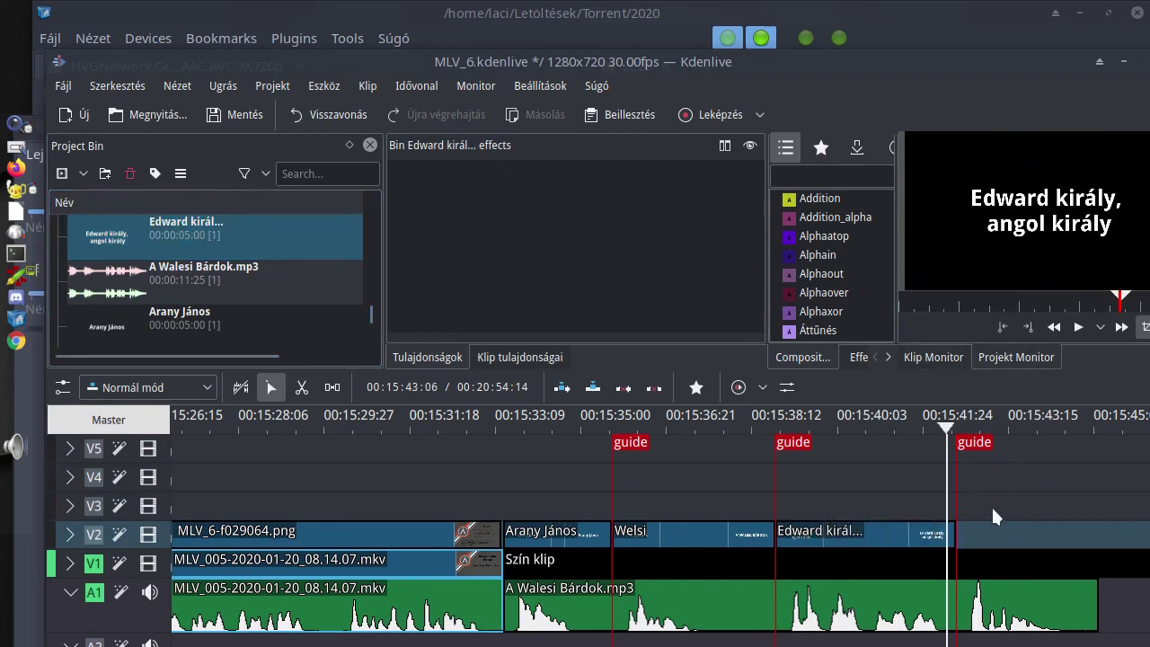
click(991, 505)
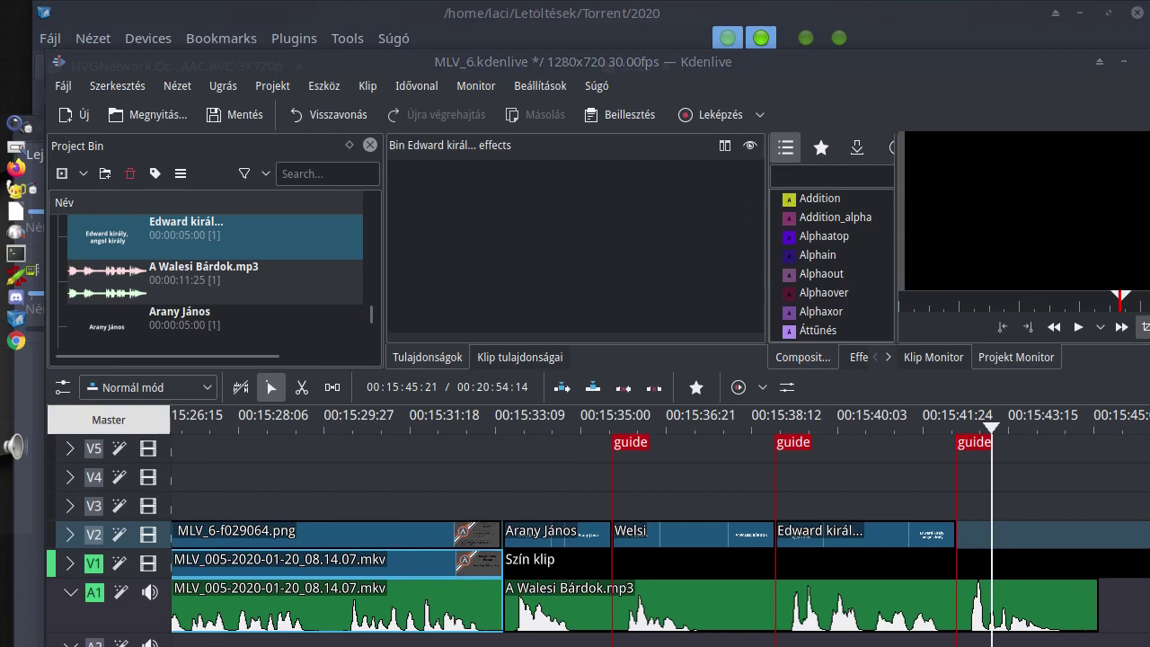
- Create another title clip containing the text "Léptet fakó lován:"
click(81, 176)
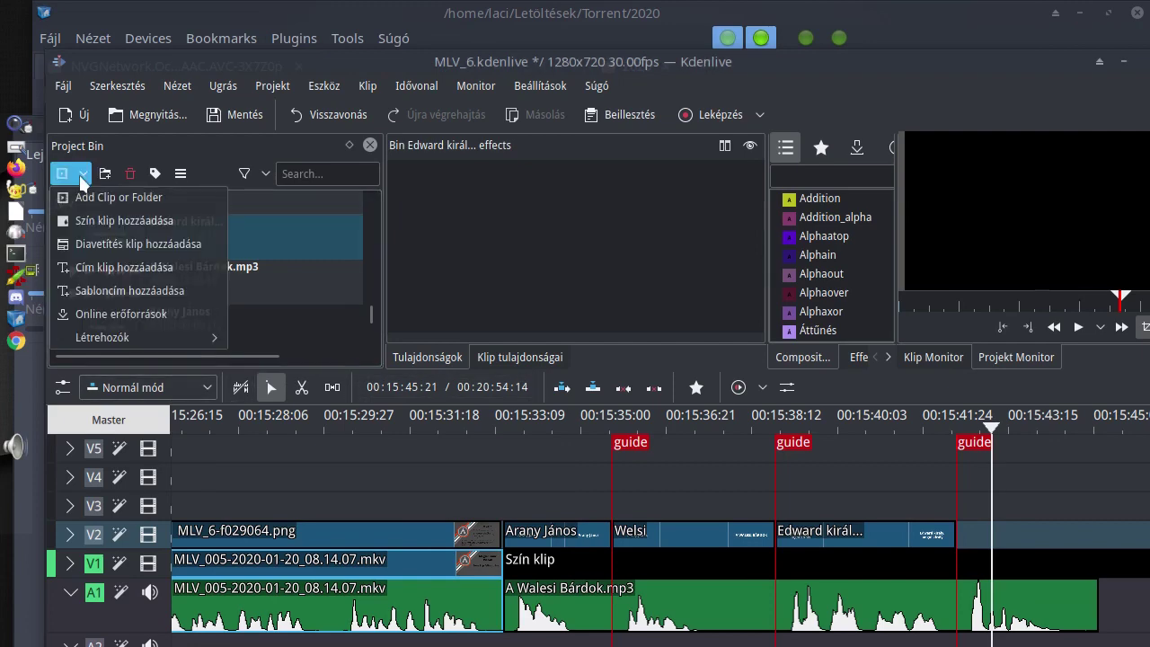
click(90, 267)
click(405, 326)
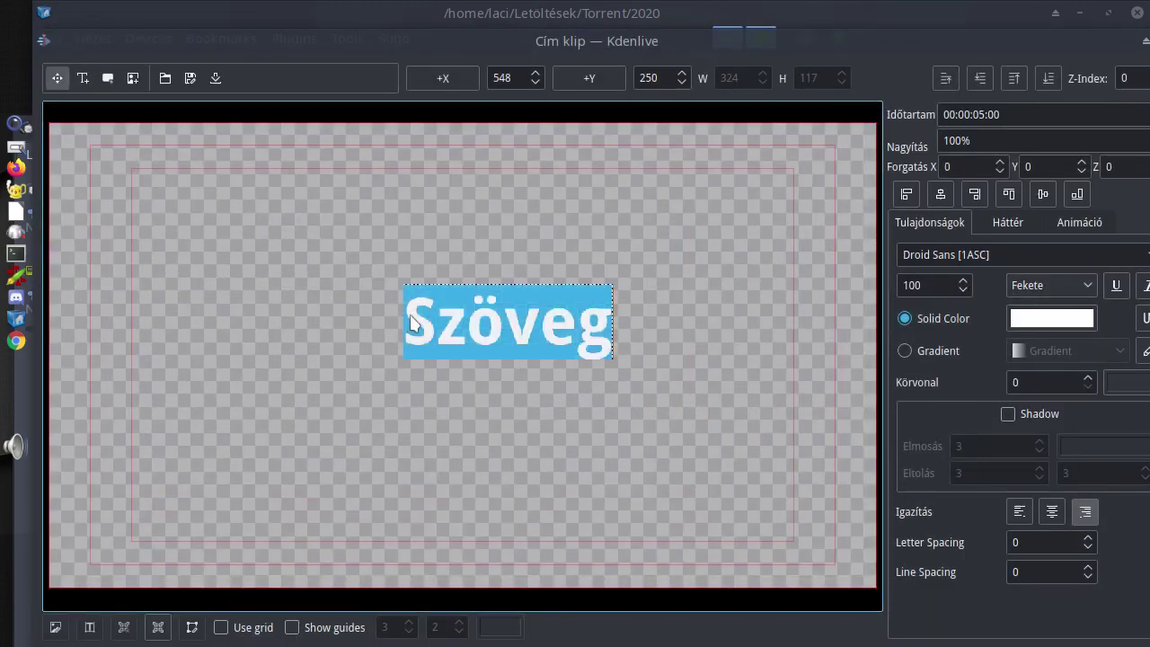
key(ctrl+v)
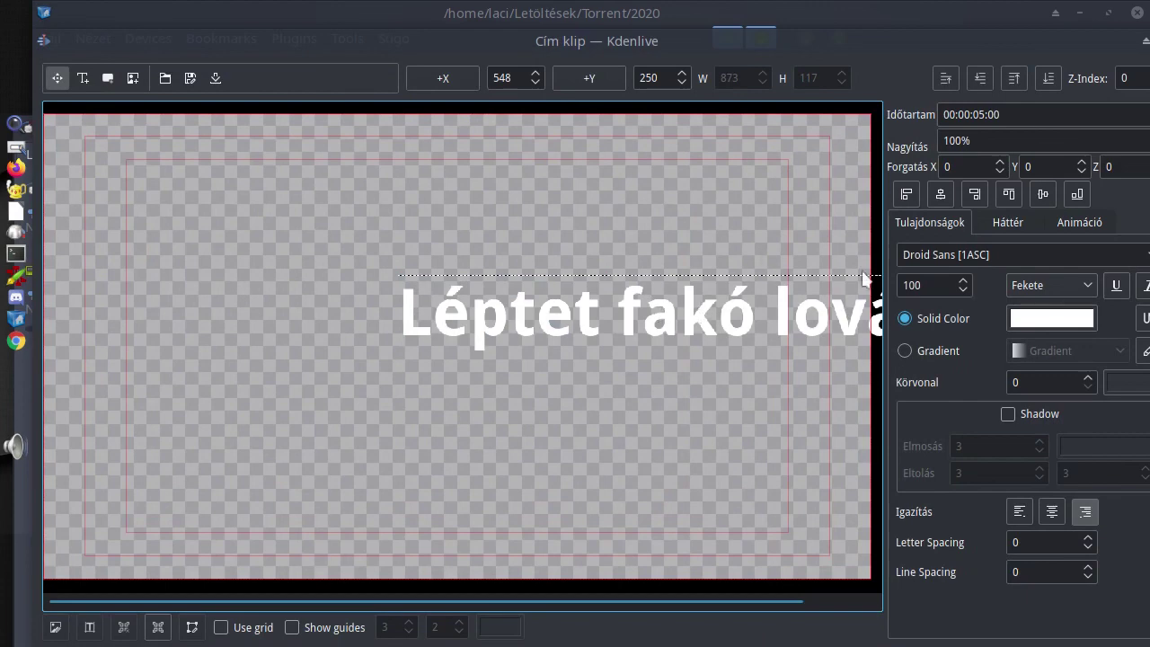
- Center the "Léptet fakó lován:" text horizontally and vertically on the canvas and save the title clip
click(937, 194)
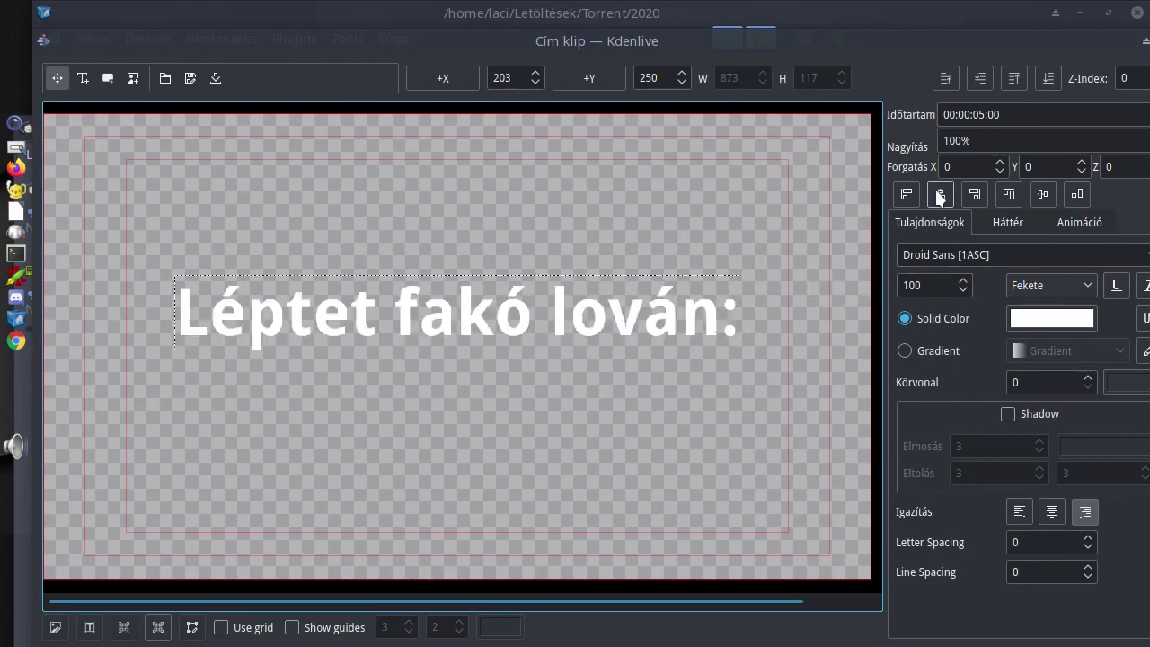
click(1043, 194)
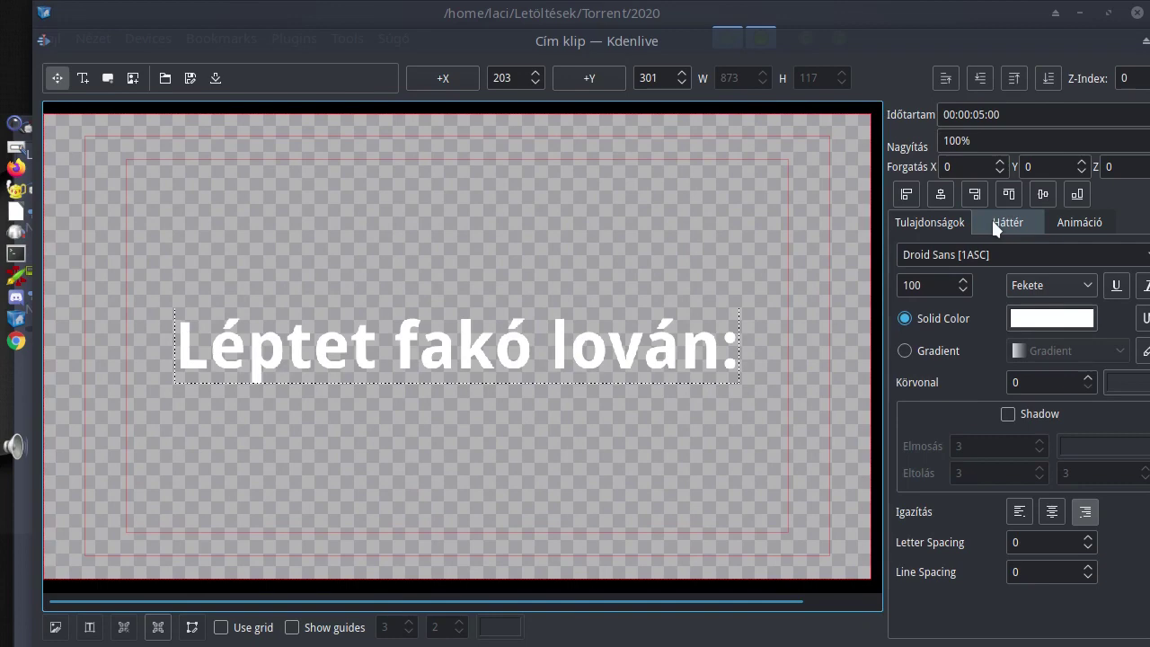
drag(883, 41, 809, 16)
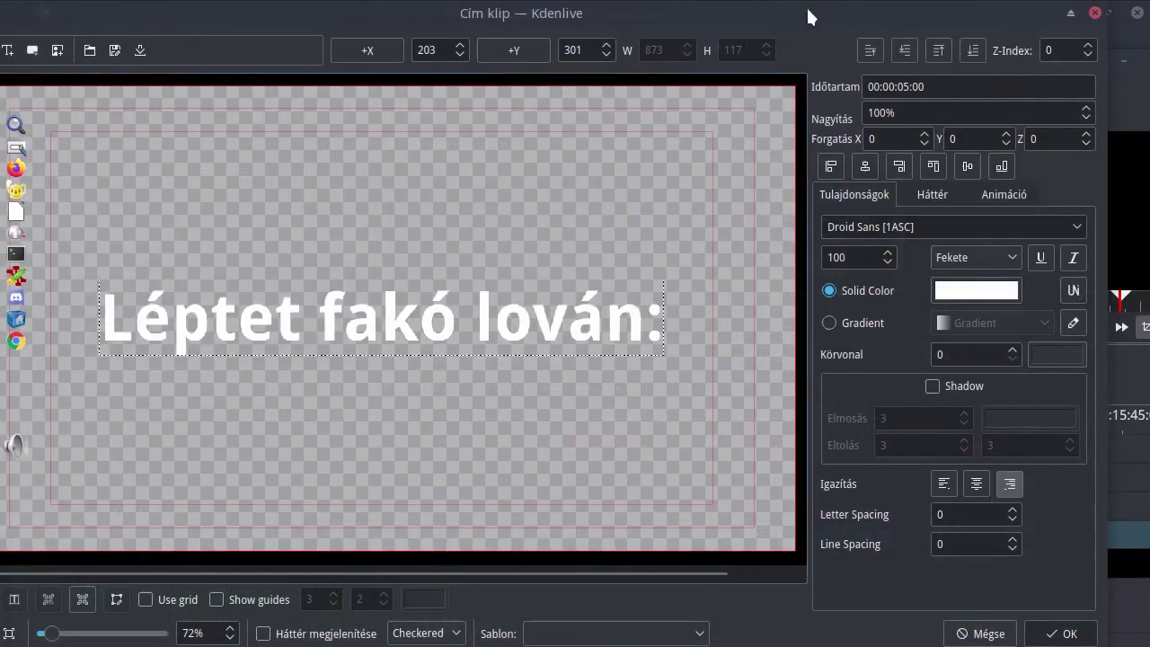
click(1061, 633)
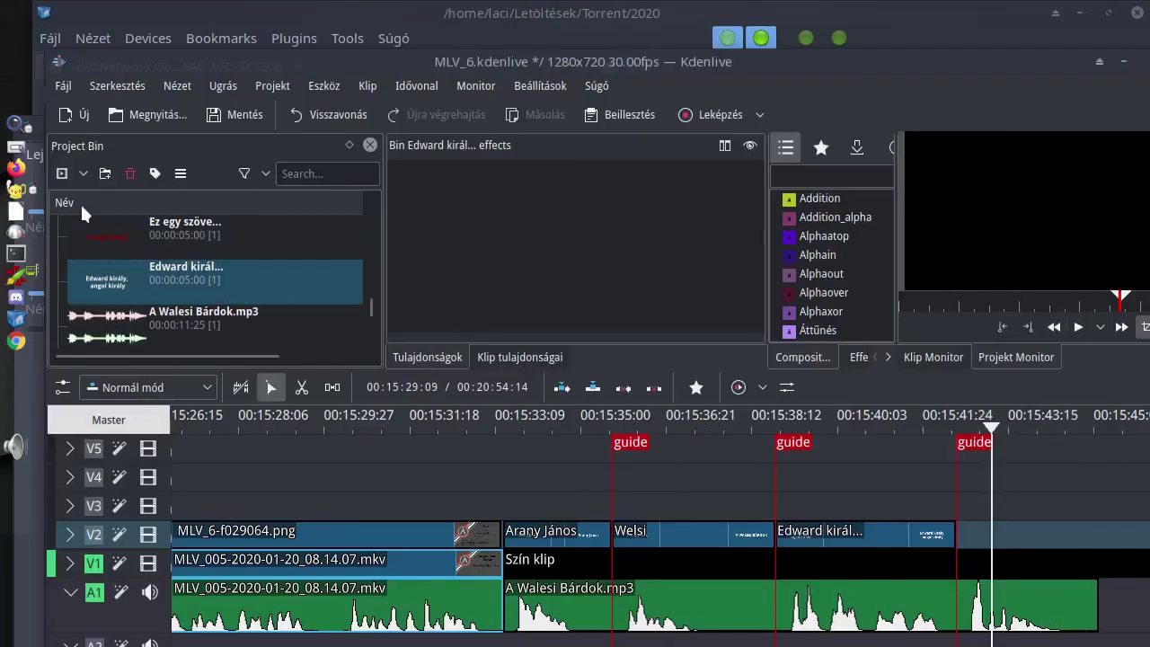
- Place the Léptet fakó title clip on track V2 from the third guide and trim it to the end of the audio clip
scroll(217, 298, down, 3)
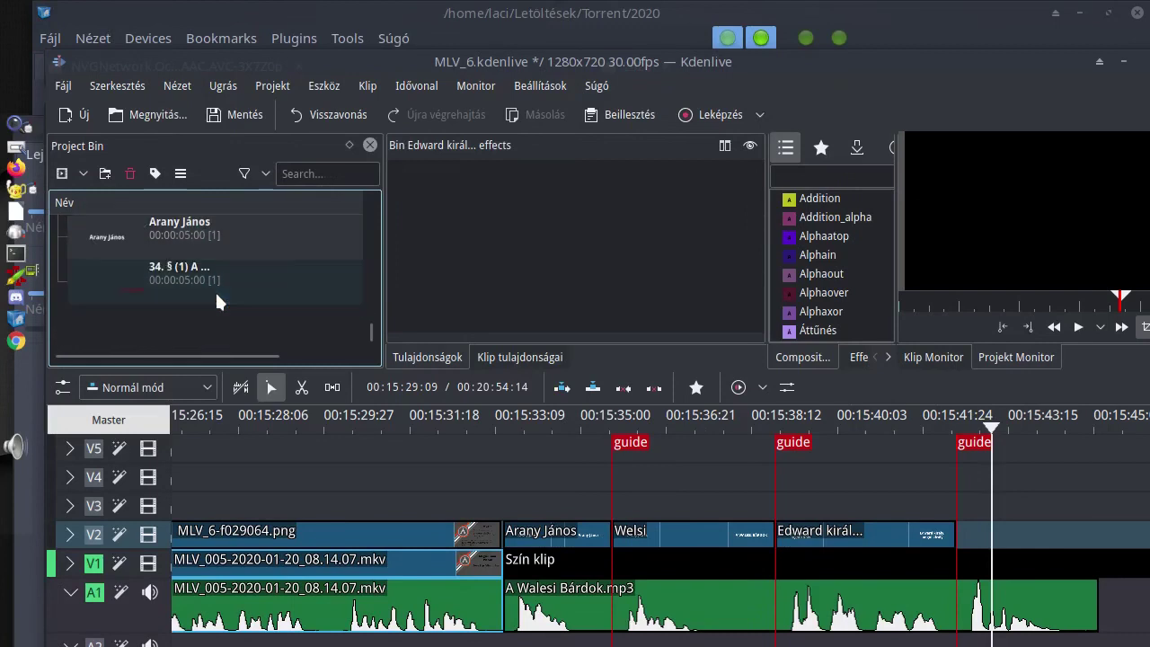
scroll(215, 290, up, 4)
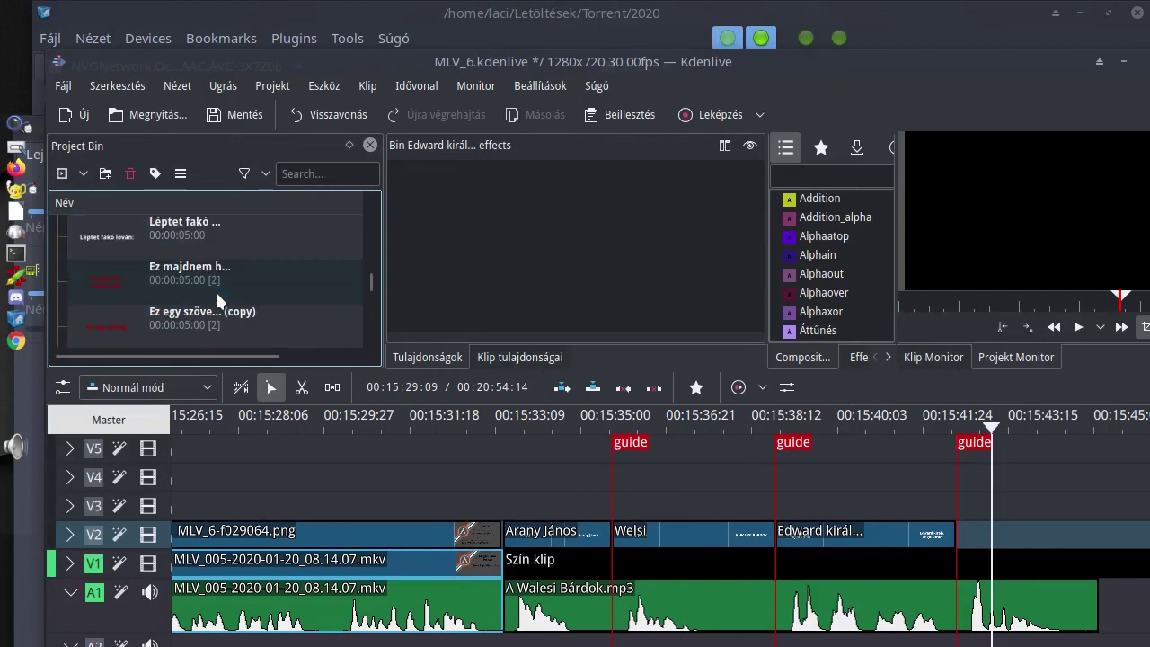
drag(193, 233, 957, 532)
scroll(992, 575, down, 2)
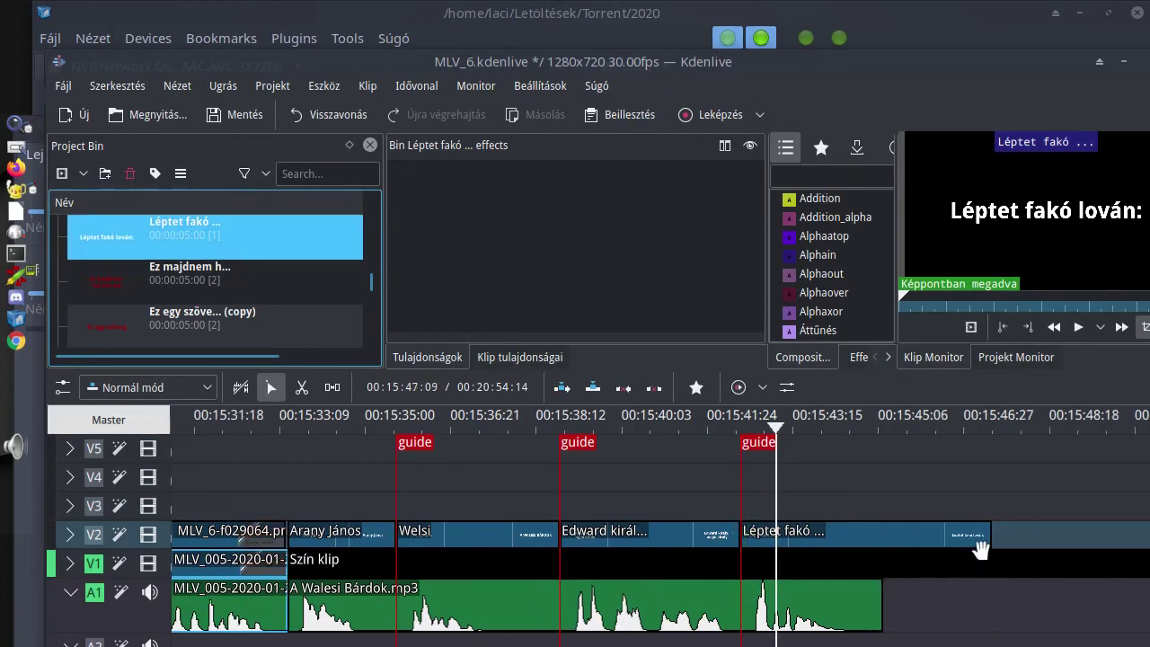
drag(986, 539, 880, 535)
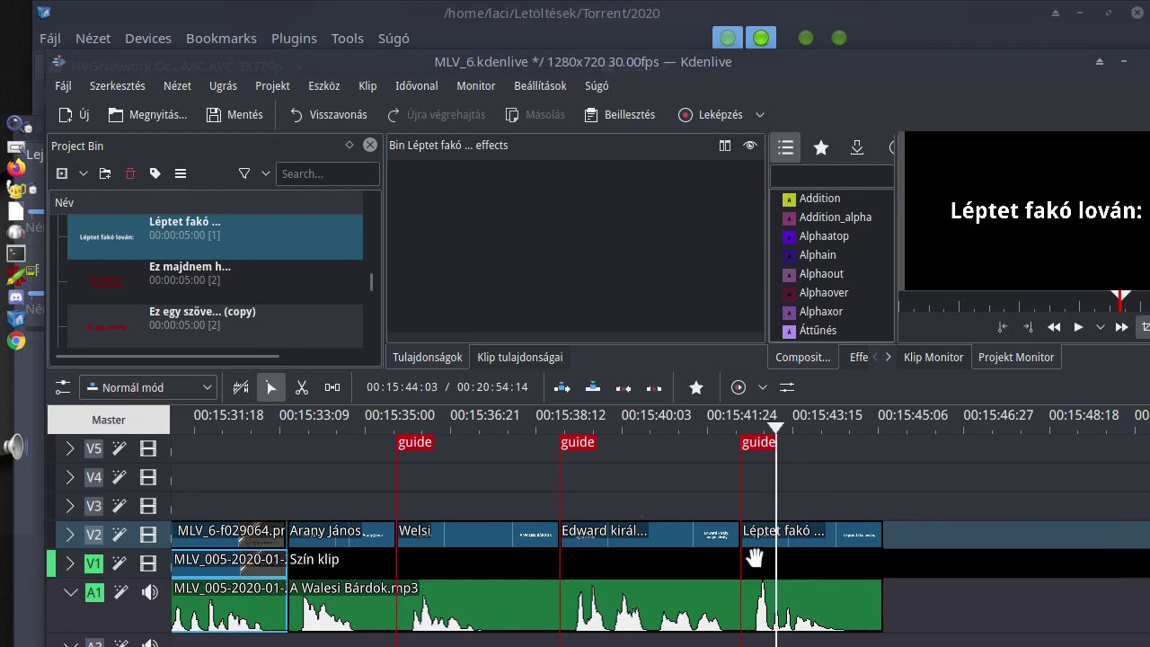
- Play back the titled sequence from the start of the A Walesi Bárdok audio to check the subtitle timing
click(285, 422)
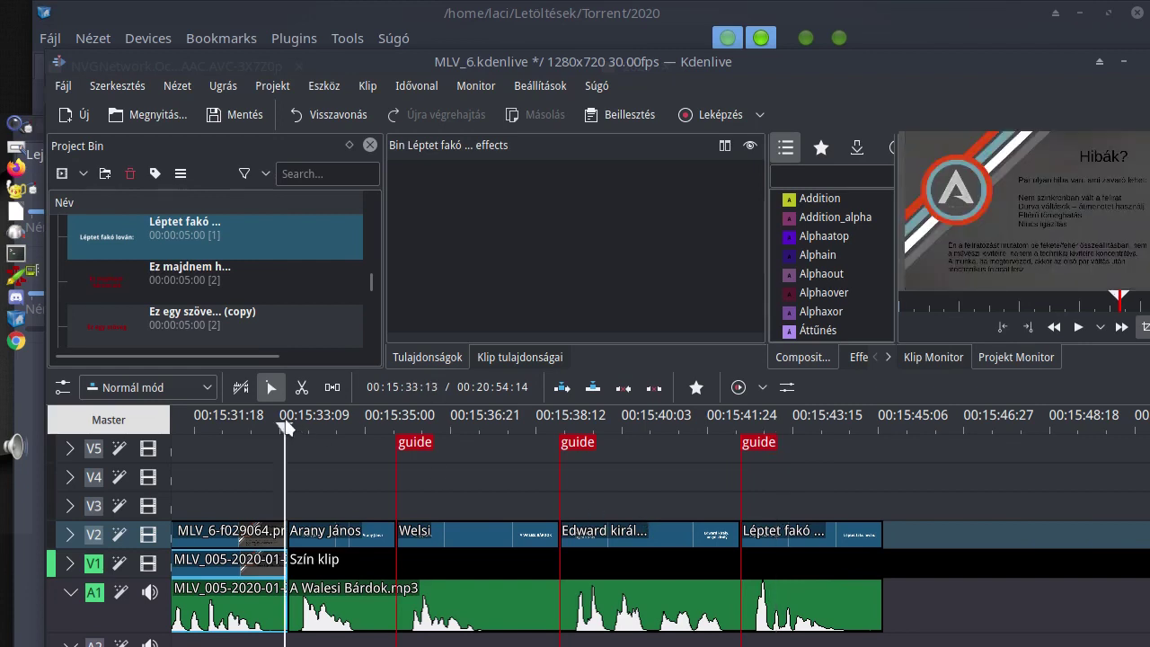
key(space)
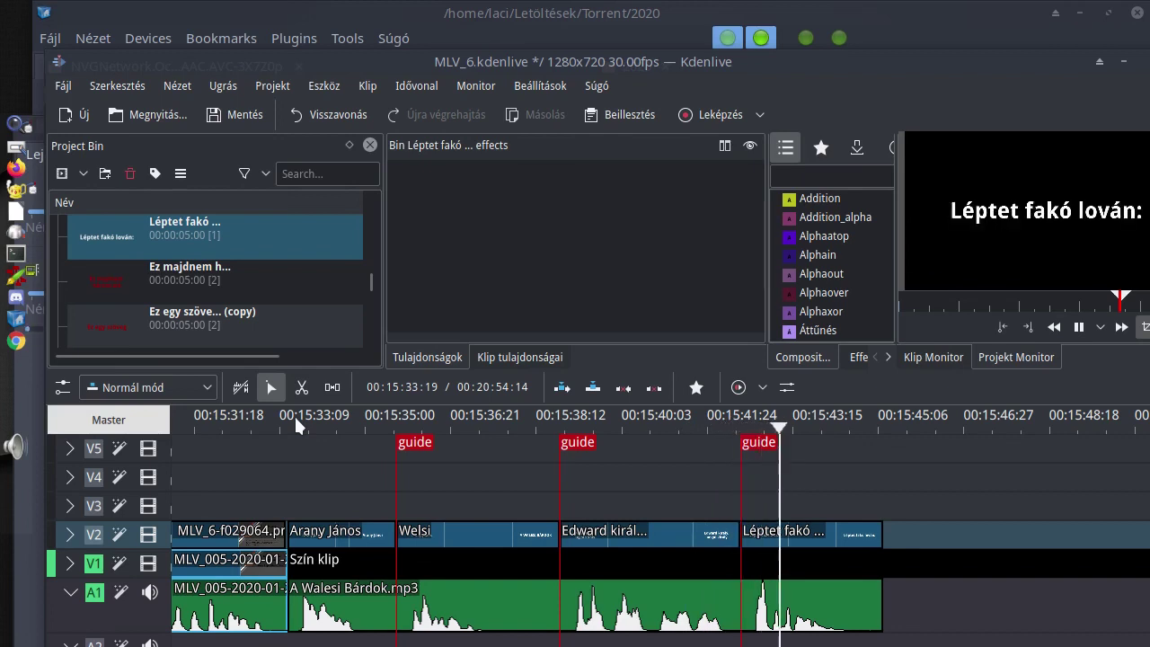
key(space)
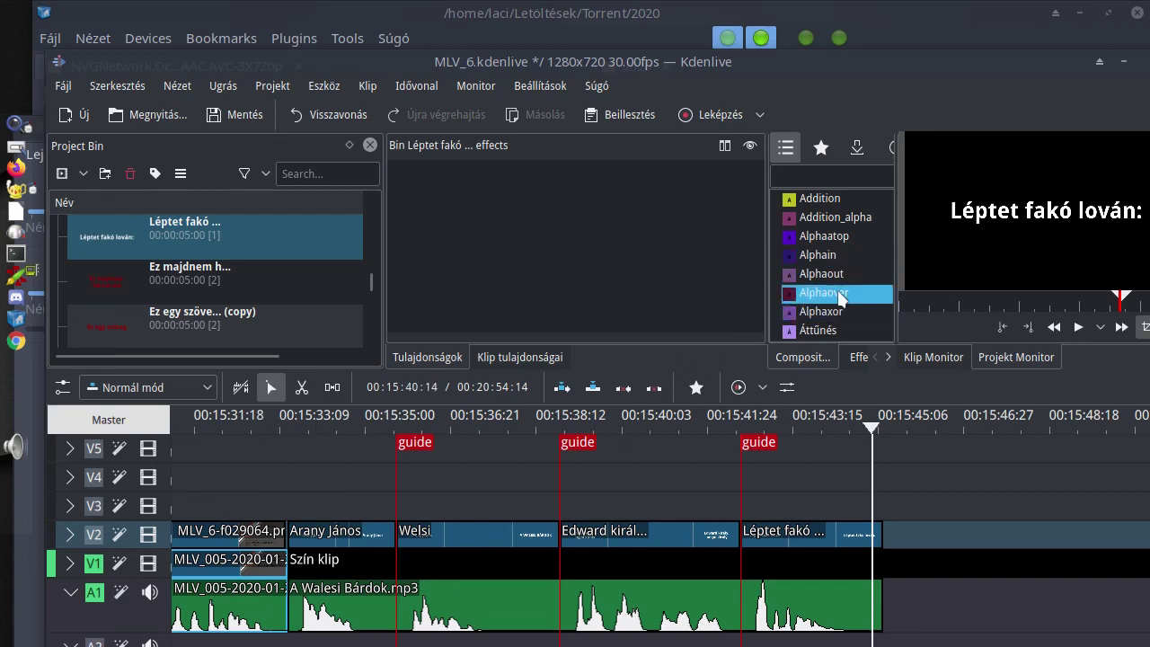
- Move the Welsi and Léptet fakó title clips from track V2 up to track V3, keeping their timing
scroll(840, 297, down, 1)
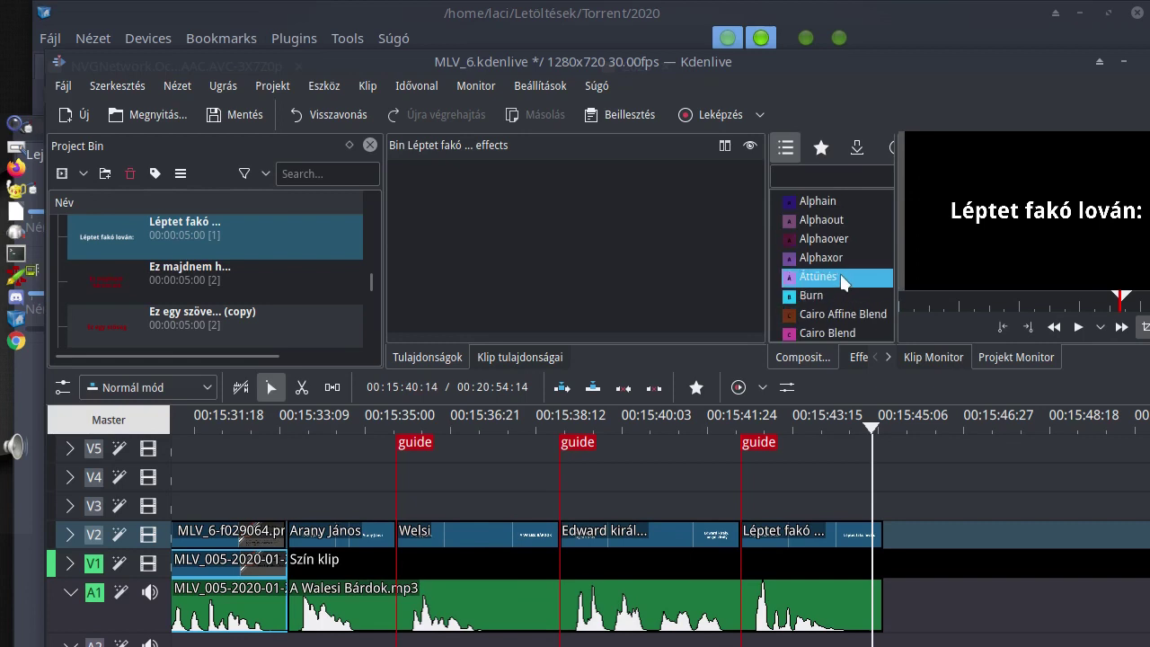
click(454, 534)
drag(456, 534, 453, 506)
drag(780, 536, 780, 507)
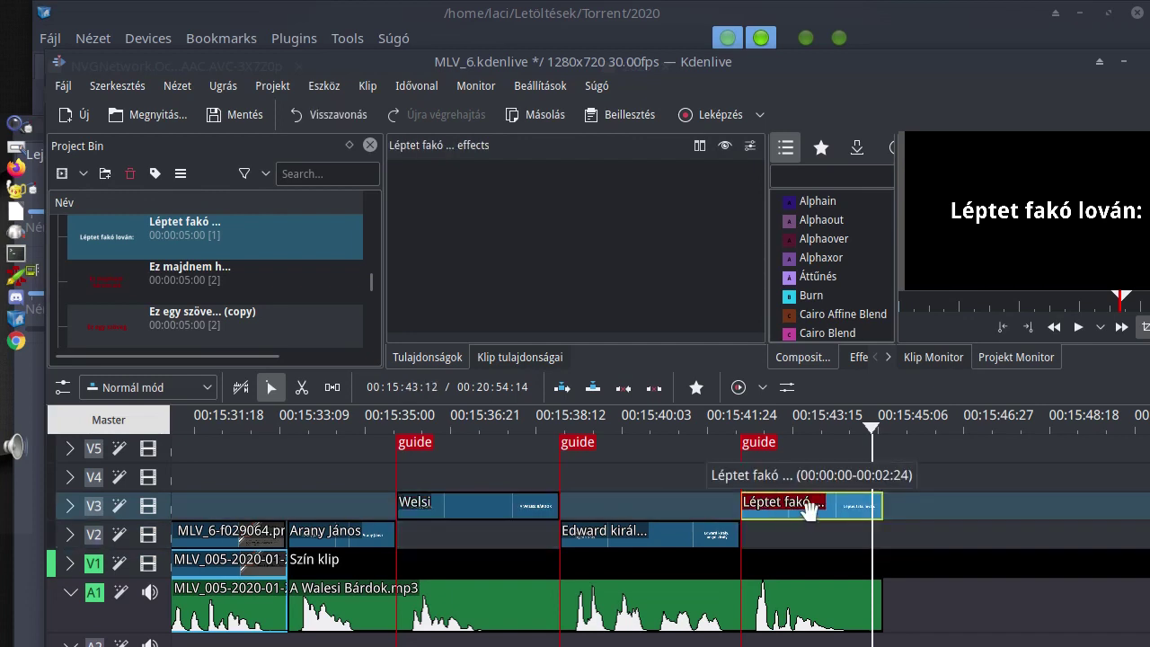
- Remove the guide at the start of the Welsi title clip
scroll(439, 550, up, 1)
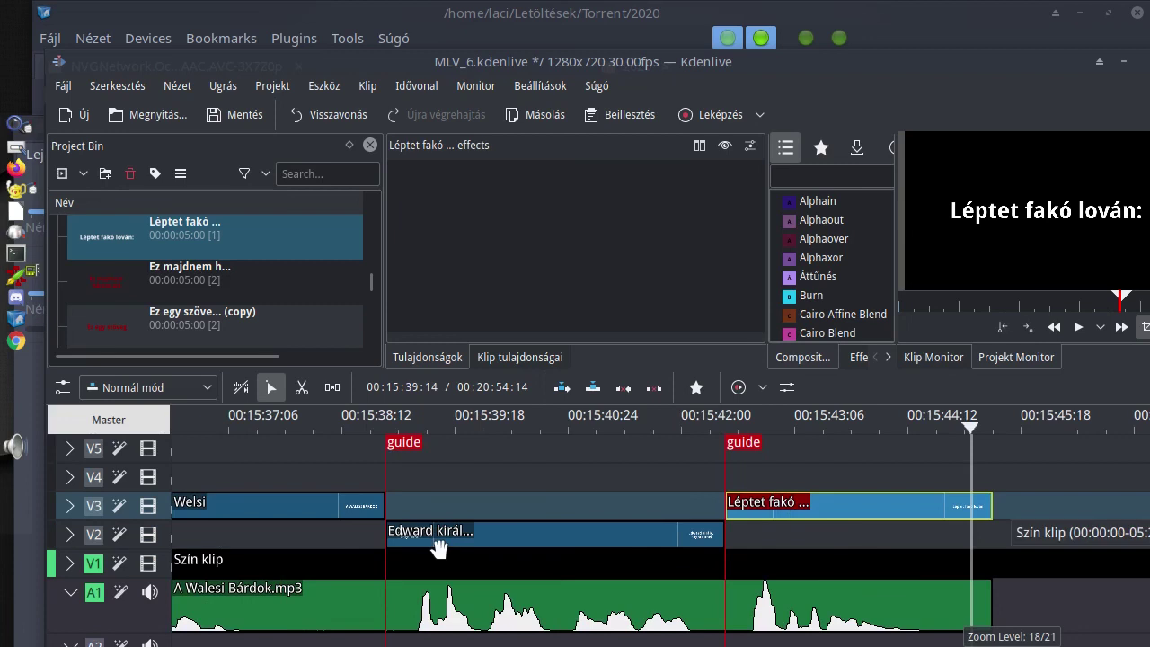
scroll(439, 550, down, 1)
scroll(438, 549, up, 4)
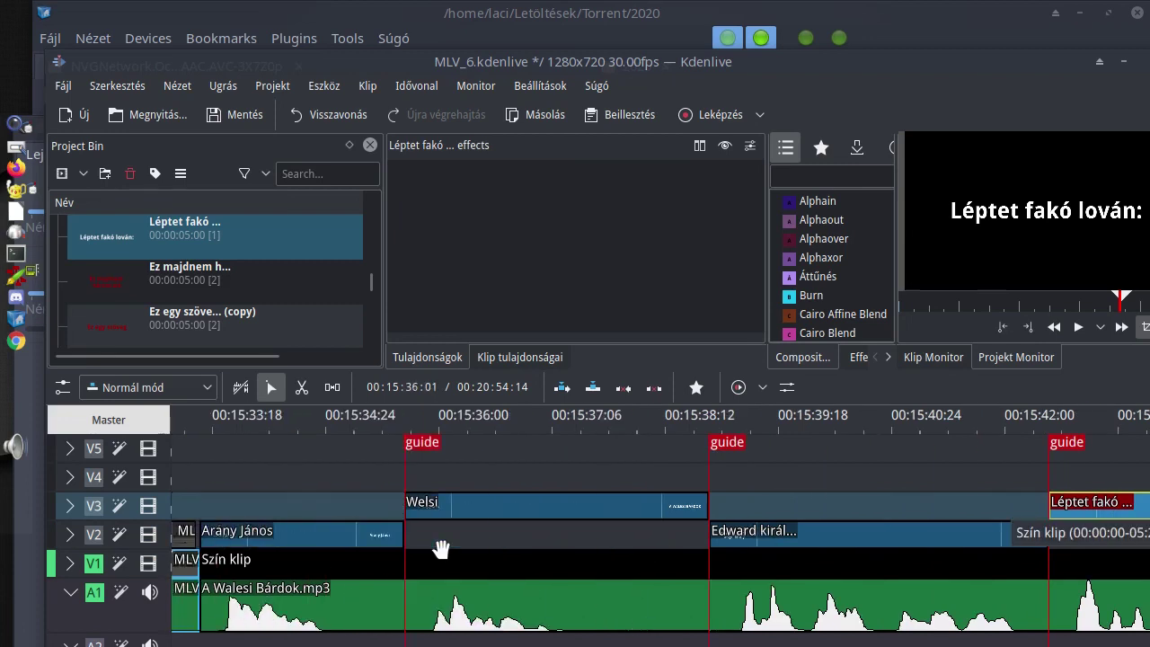
scroll(440, 550, up, 3)
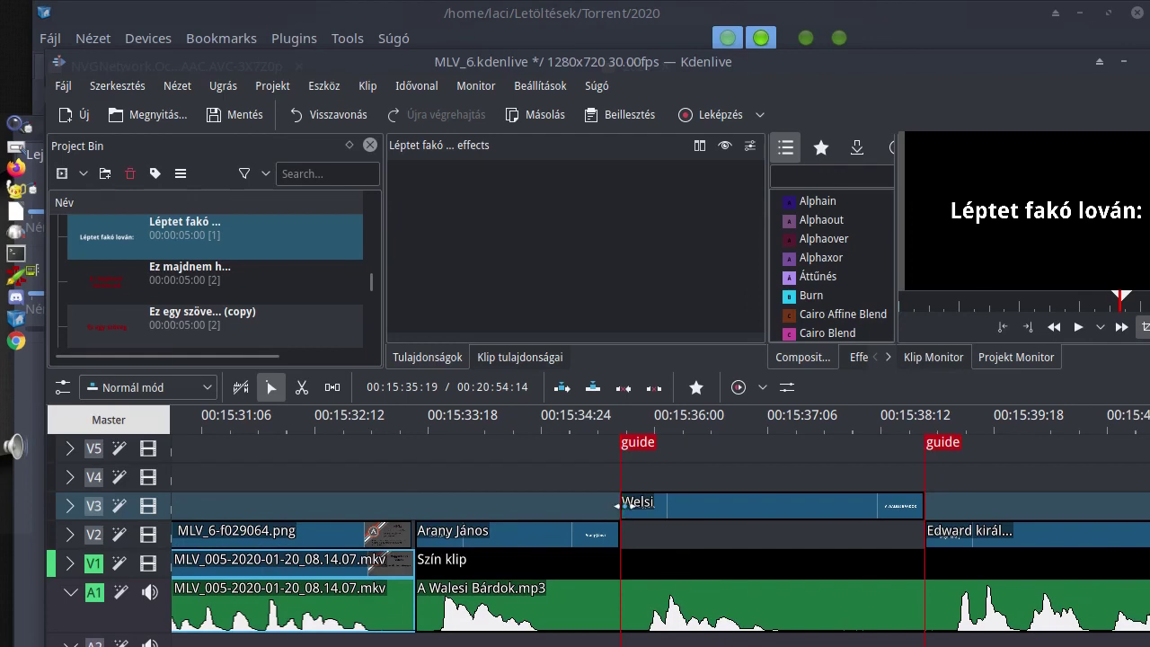
click(620, 479)
right_click(632, 440)
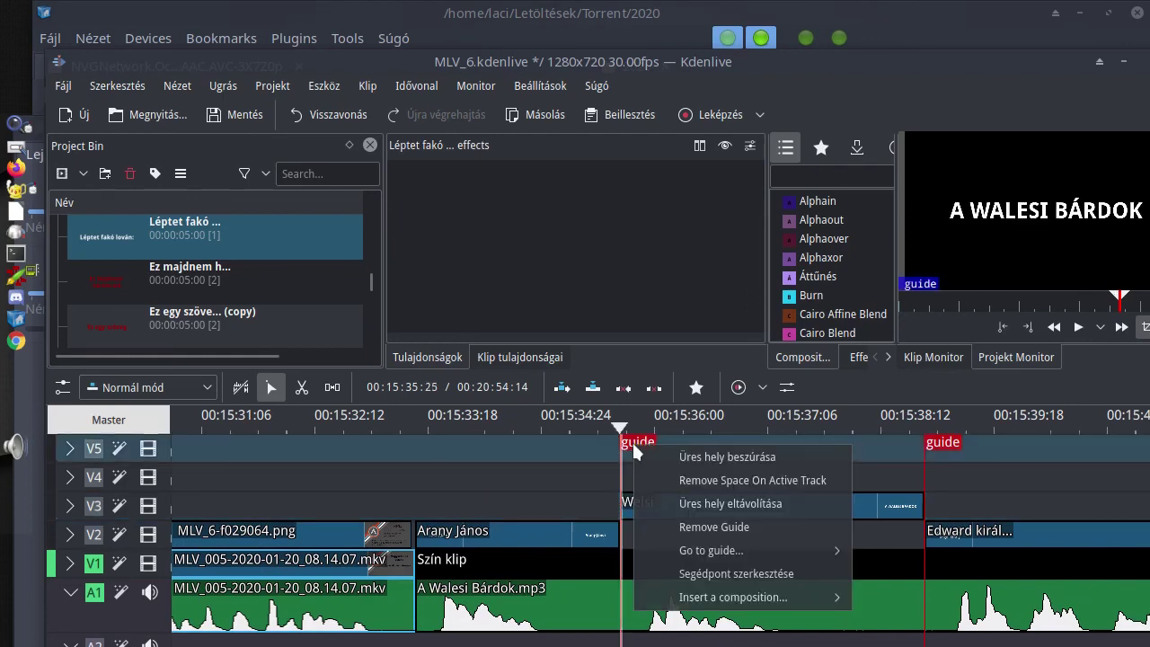
click(657, 526)
click(669, 528)
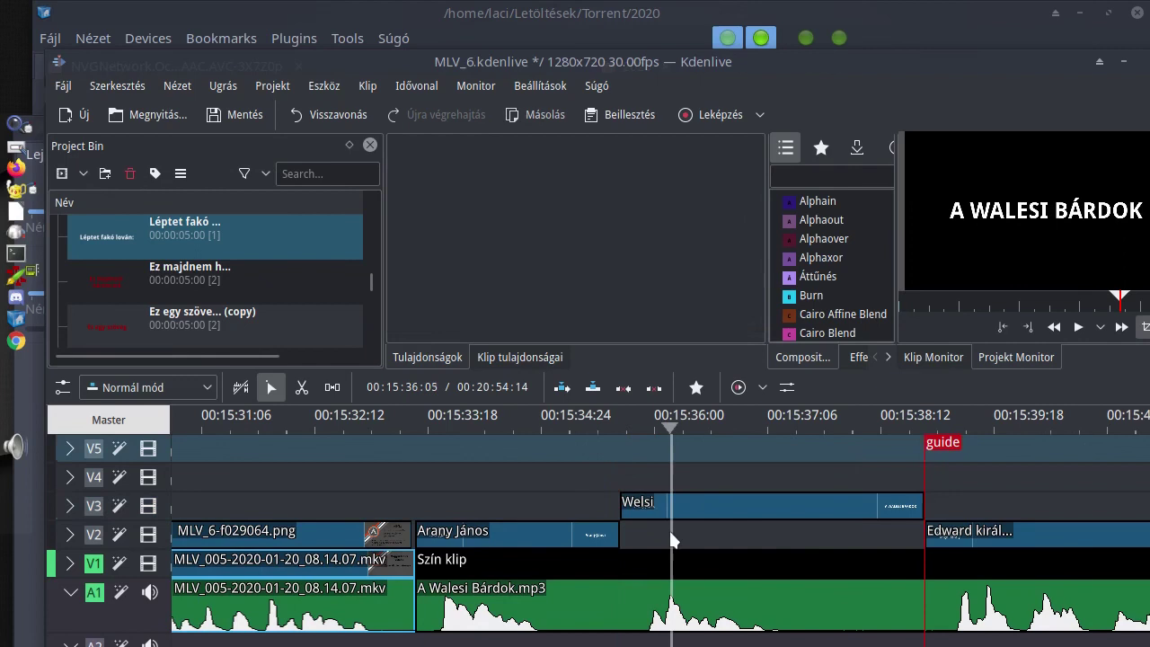
- Shift the Welsi clip earlier to overlap the end of Arany János, and extend its end past the start of the Edward király clip
click(622, 501)
ctrl+scroll(641, 531, up, 3)
scroll(641, 531, down, 1)
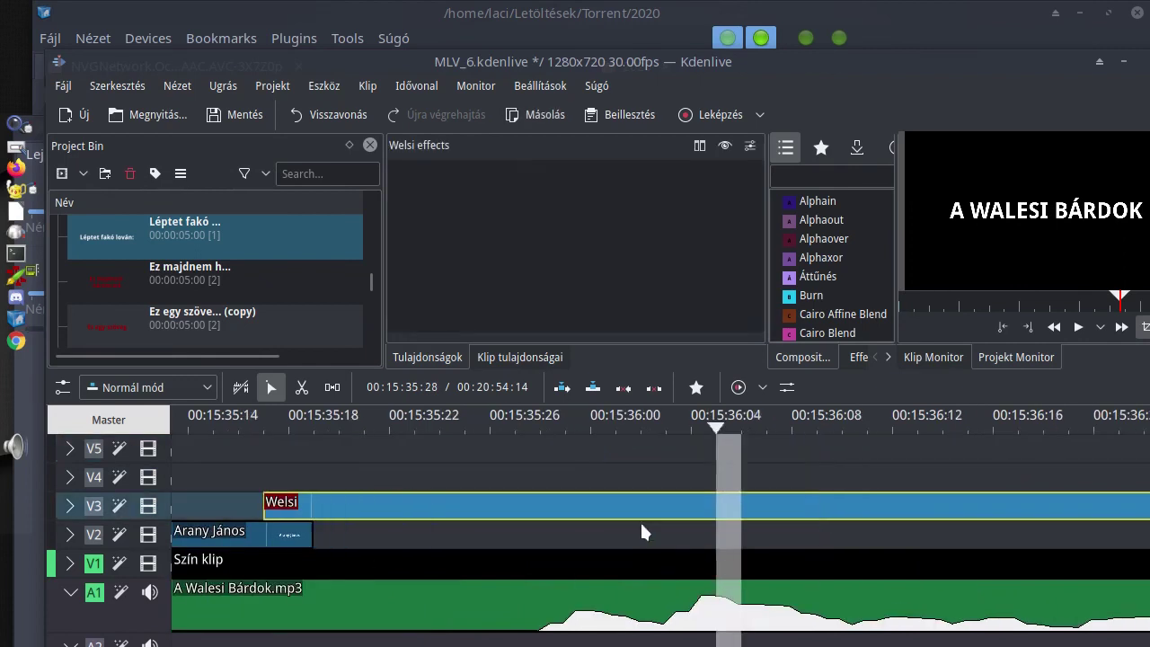
scroll(642, 531, down, 1)
ctrl+scroll(642, 531, down, 2)
scroll(641, 531, down, 1)
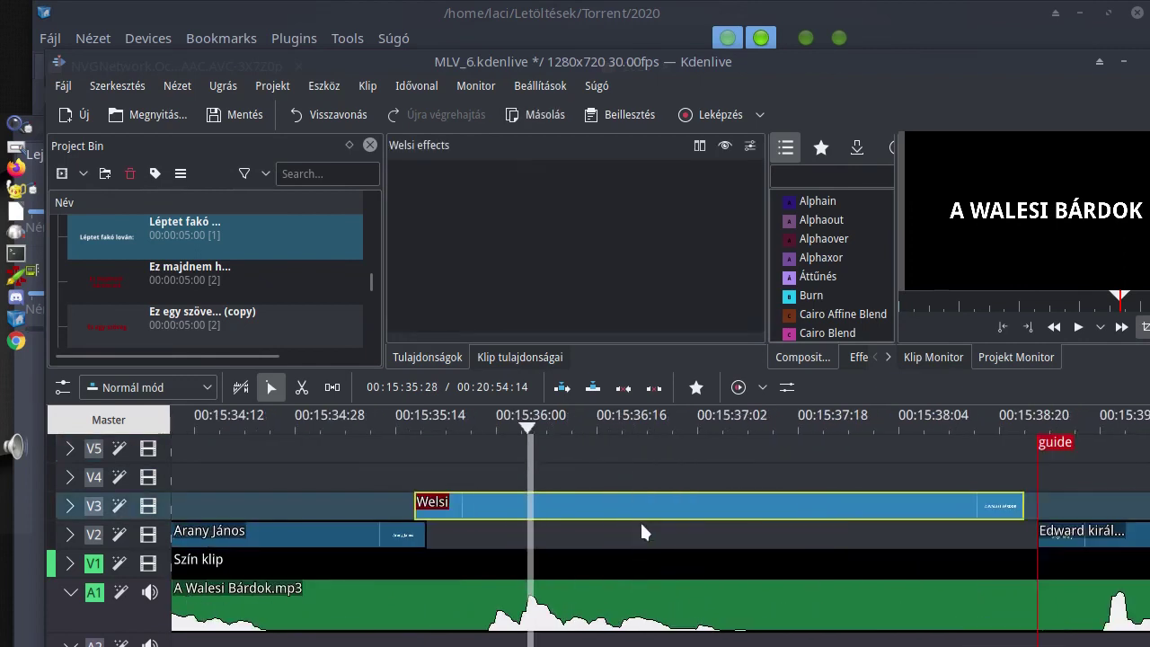
ctrl+scroll(641, 531, down, 1)
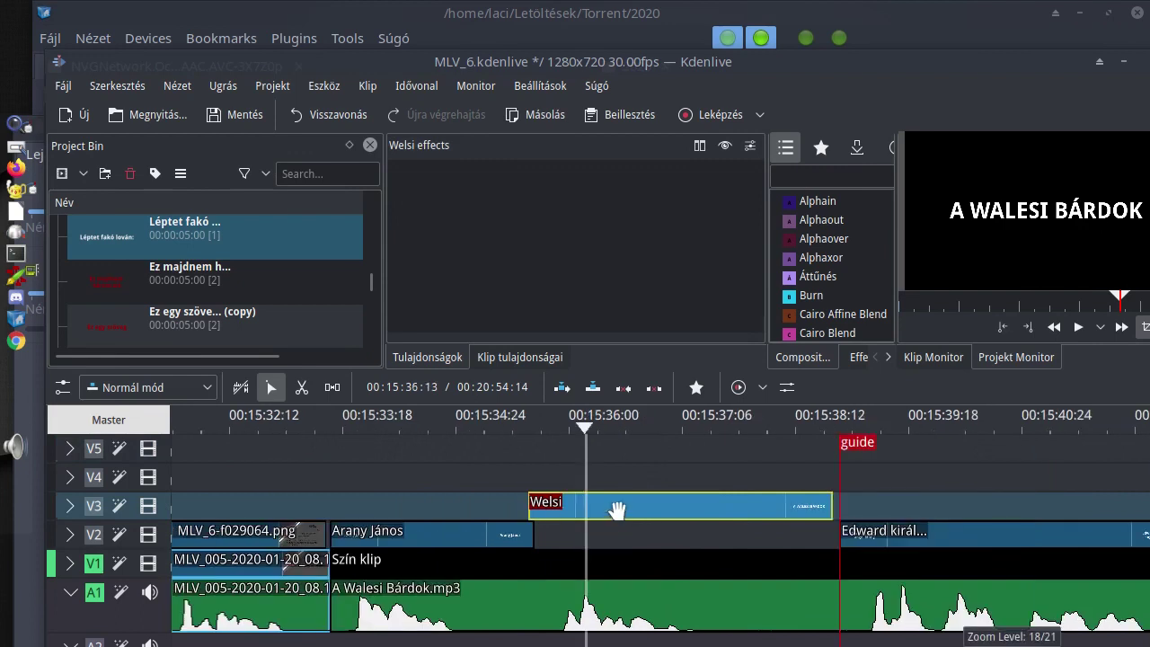
drag(614, 510, 602, 509)
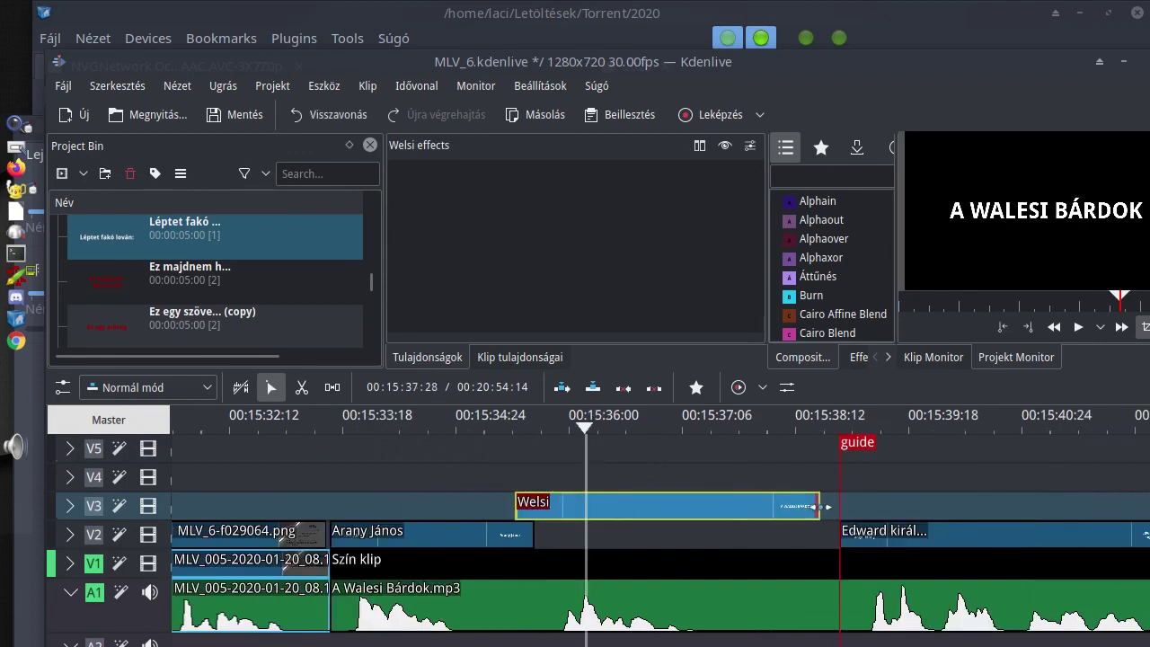
drag(819, 509, 860, 503)
- Shift the Léptet fakó clip earlier to overlap the end of Edward király, and extend its end to the end of the audio
scroll(792, 513, down, 5)
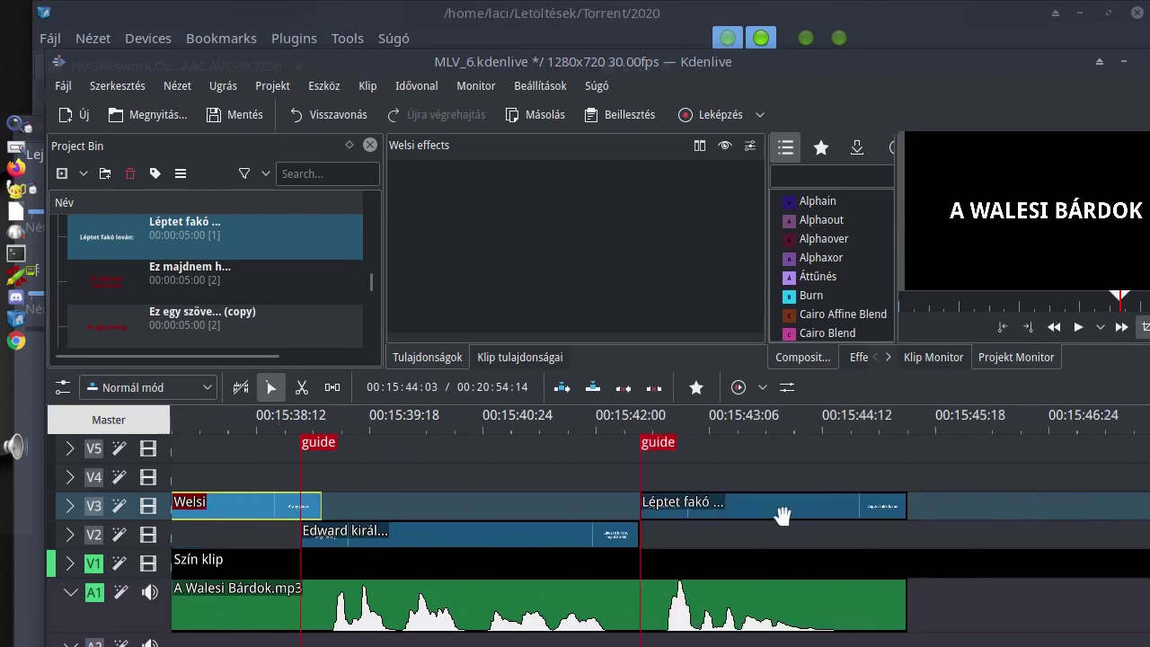
click(778, 510)
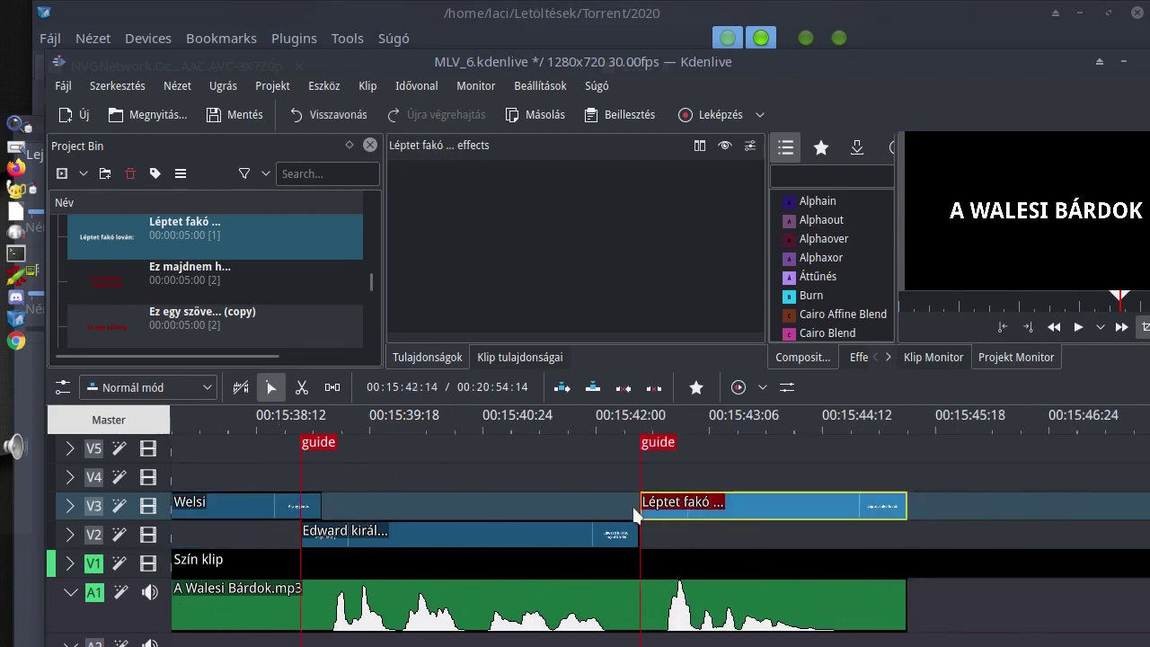
drag(711, 504, 691, 510)
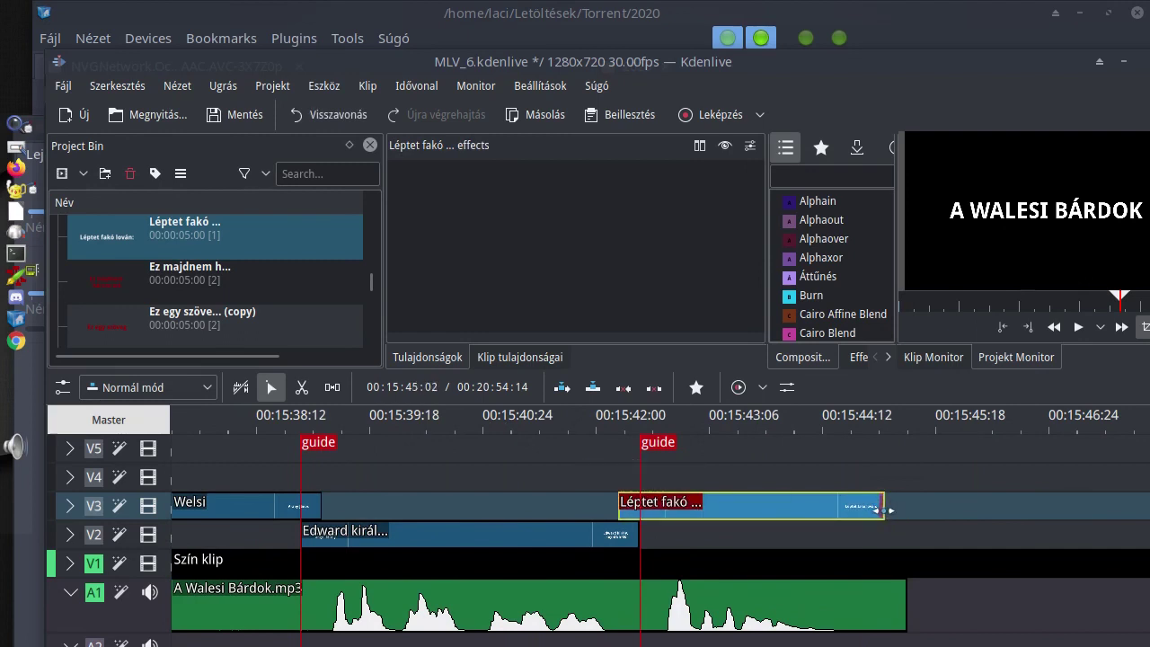
drag(887, 509, 894, 508)
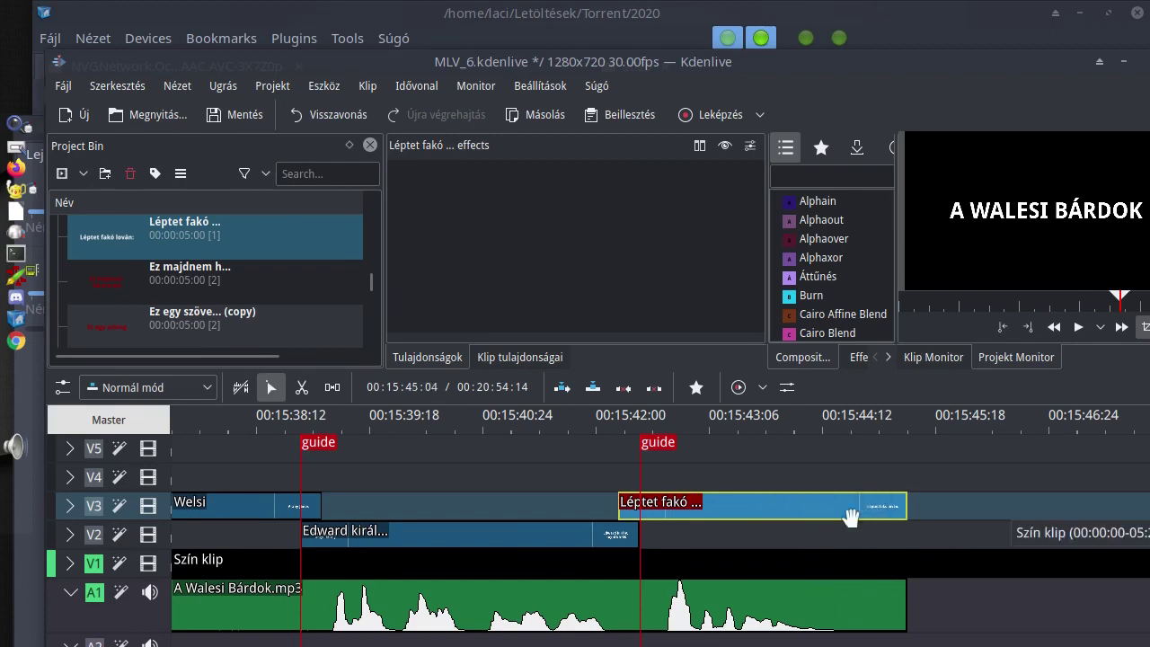
- Play back the overlapping title clips to check how they display without transitions
scroll(487, 522, up, 5)
scroll(485, 519, up, 2)
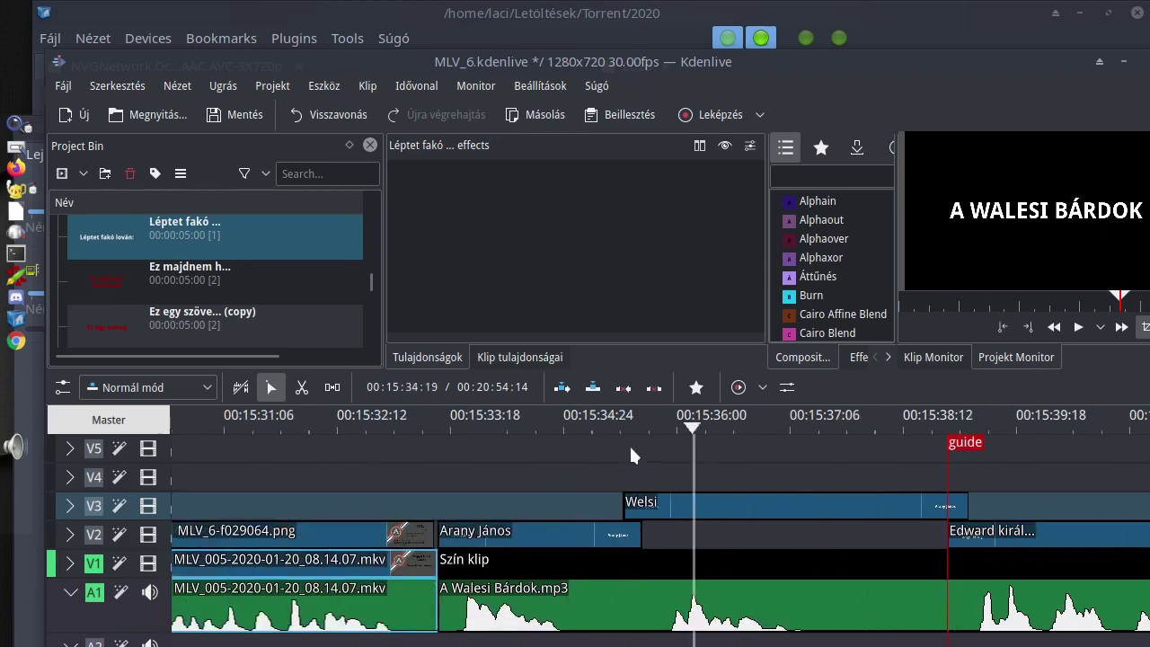
click(602, 427)
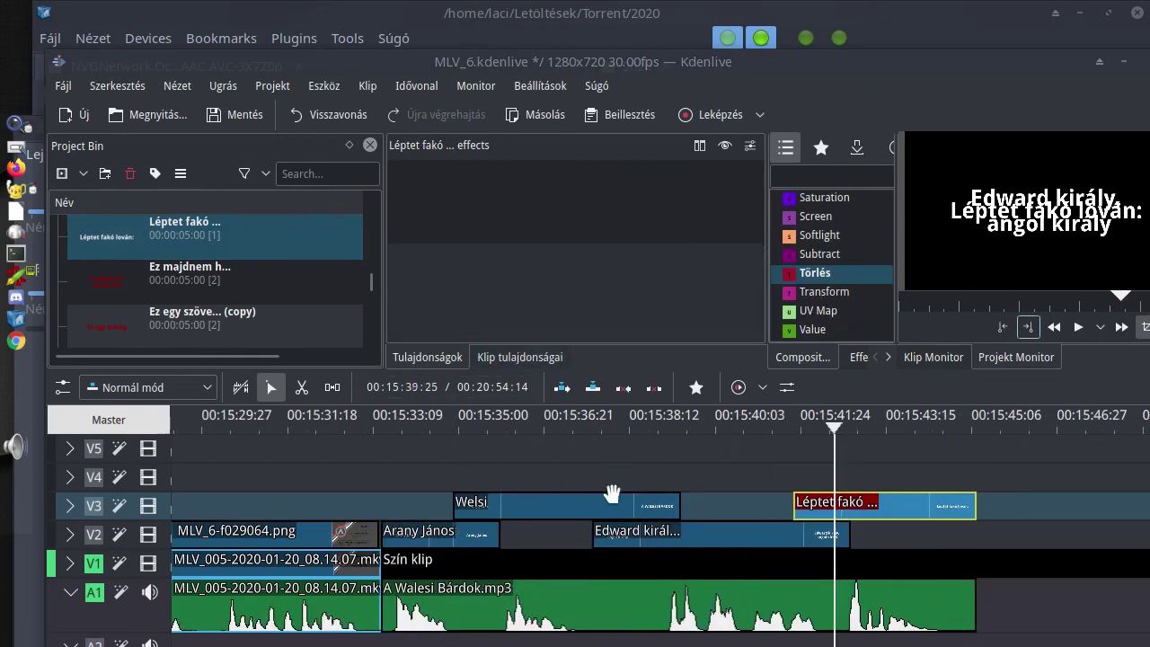
click(570, 440)
key(space)
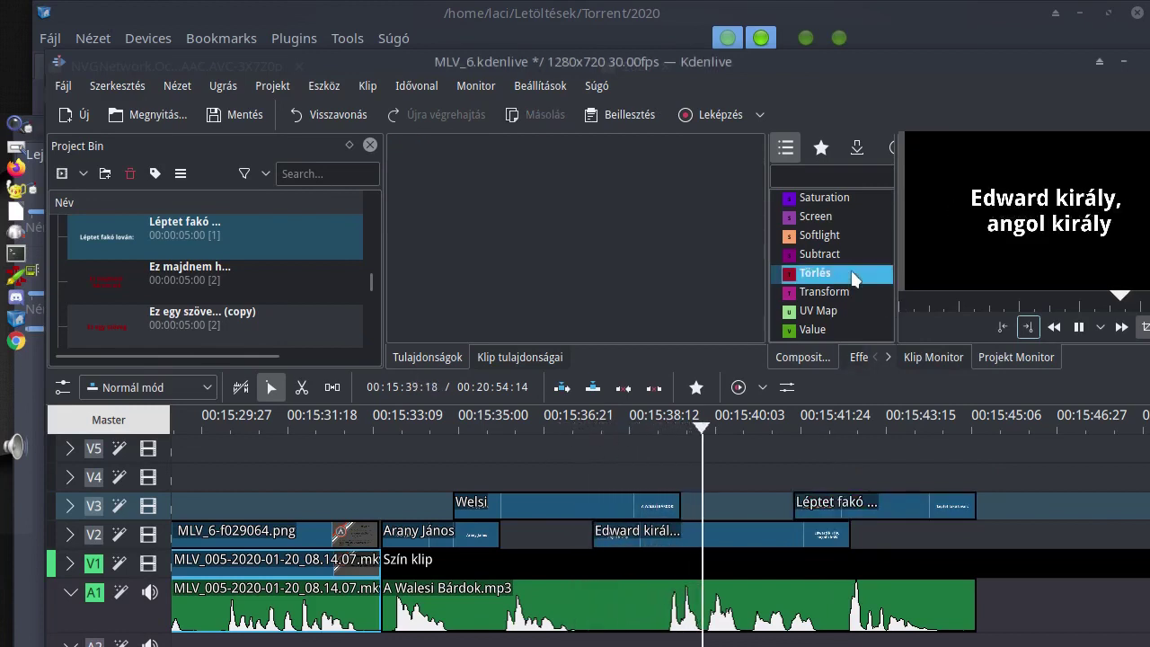
key(space)
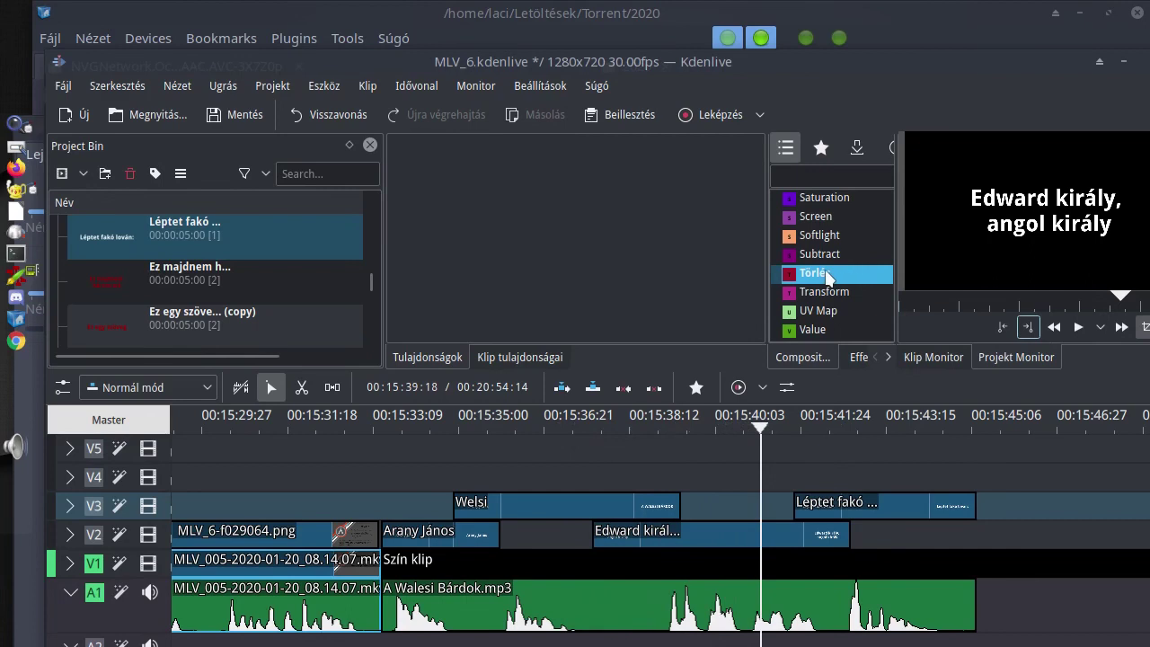
- Add Törlés compositions at the Arany János–Welsi and Welsi–Edward király overlaps, trimming the second to the end of the Welsi clip
drag(717, 337, 465, 523)
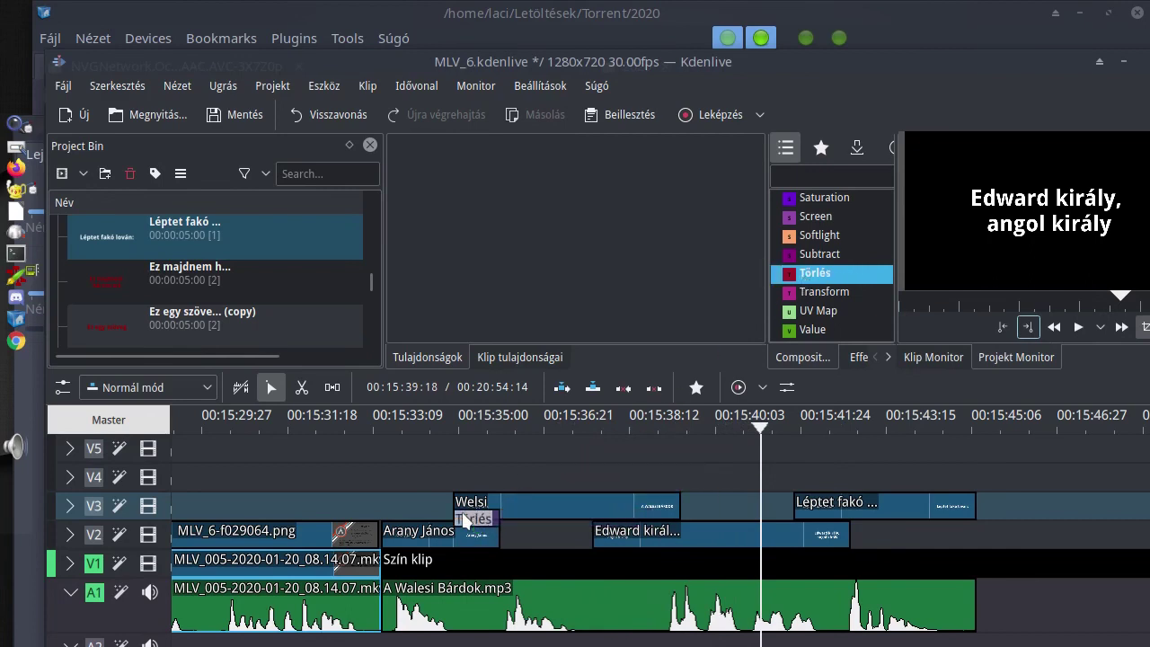
click(445, 430)
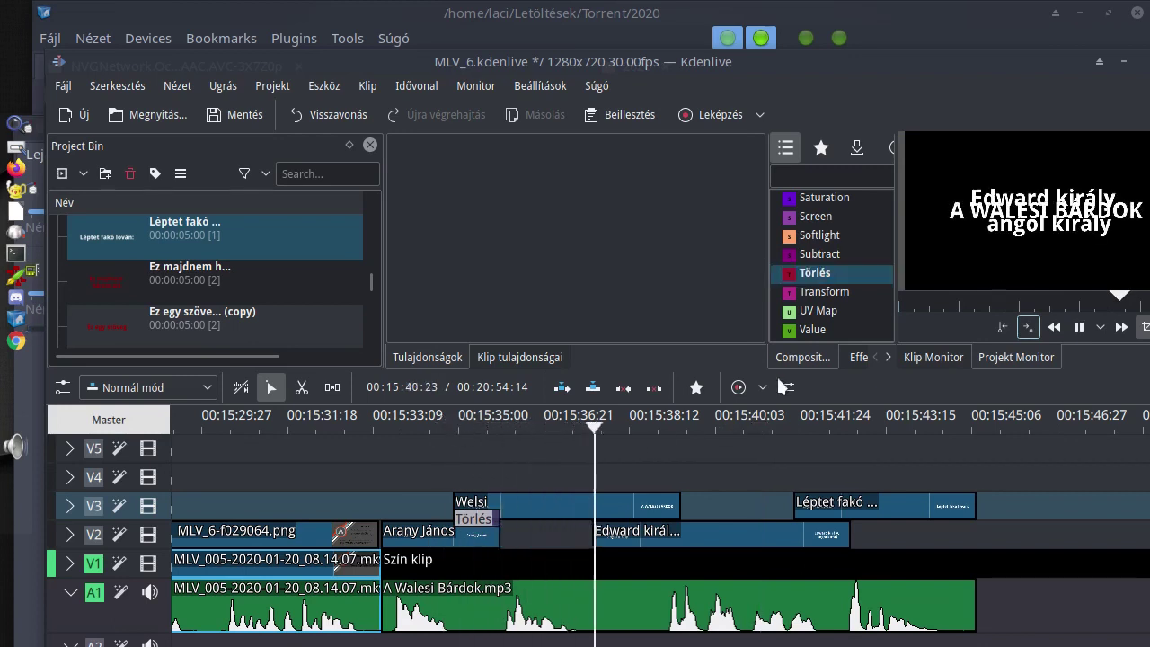
click(834, 277)
drag(834, 277, 623, 519)
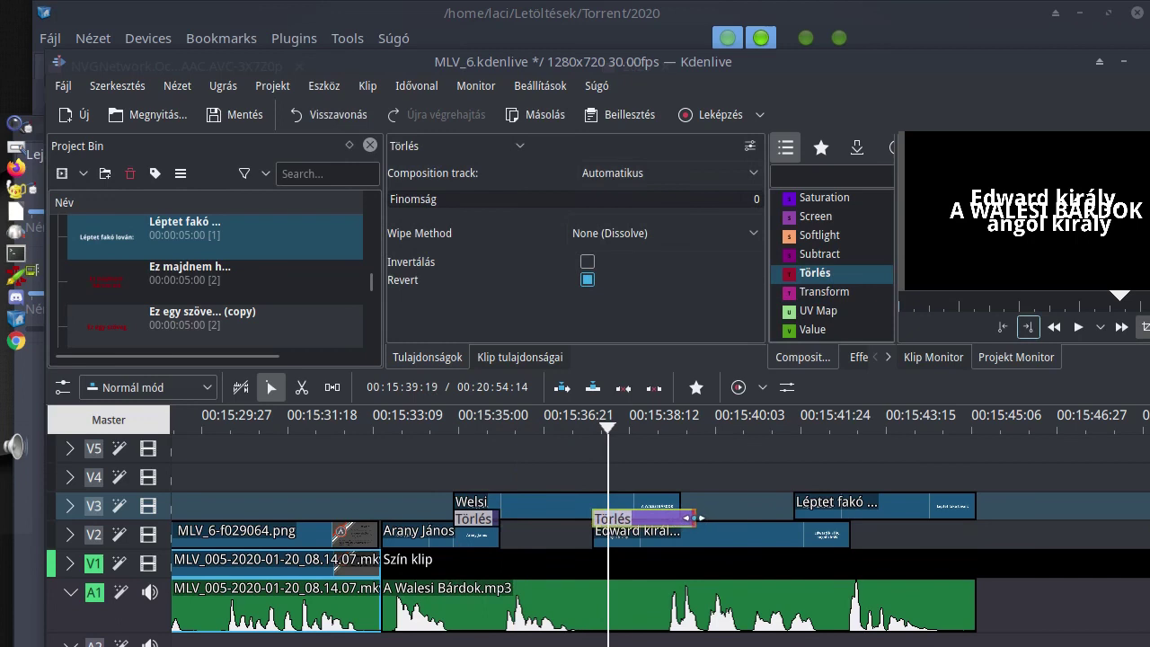
drag(700, 518, 680, 519)
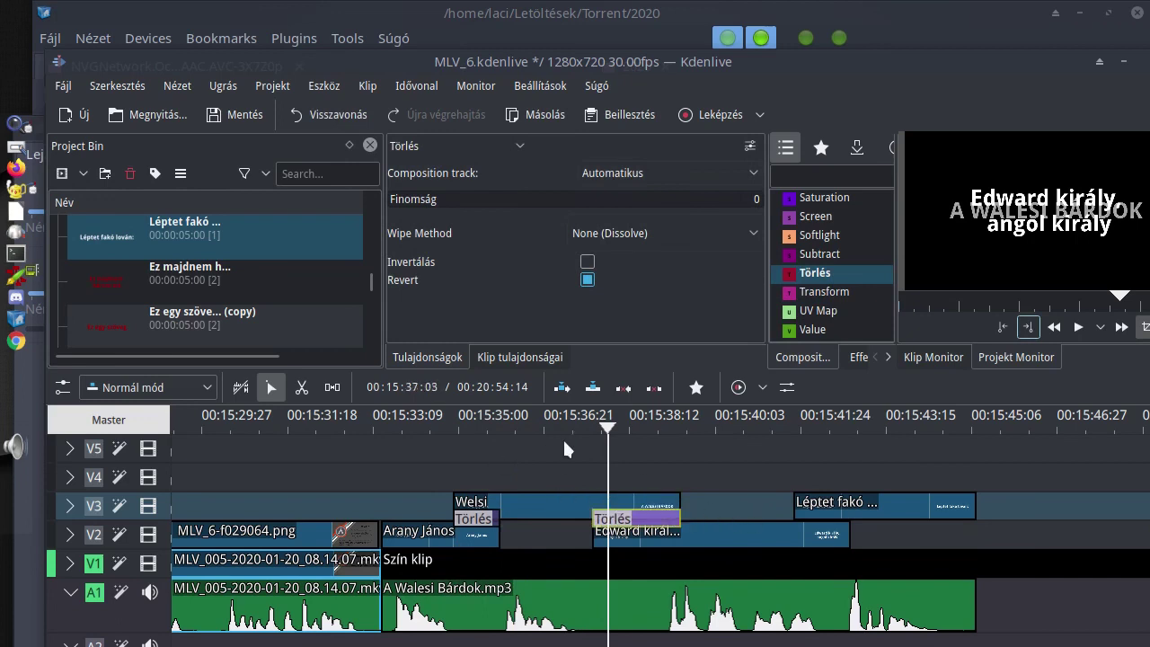
- Play back the Törlés transition between the Welsi and Edward király title clips
scroll(665, 525, up, 3)
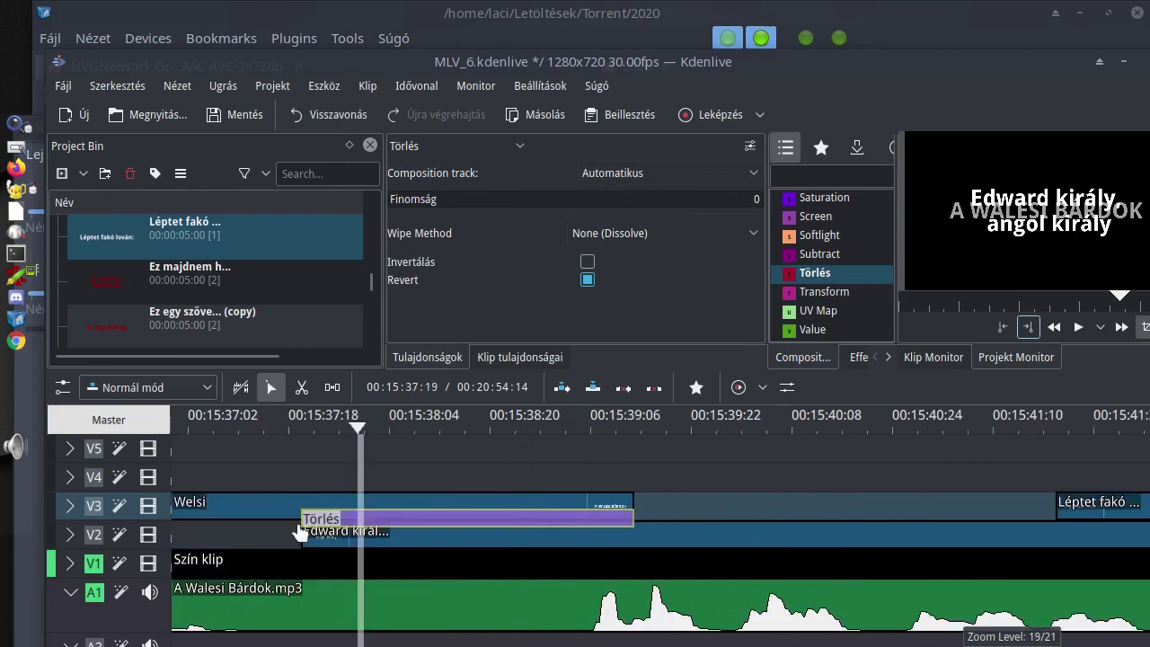
click(261, 418)
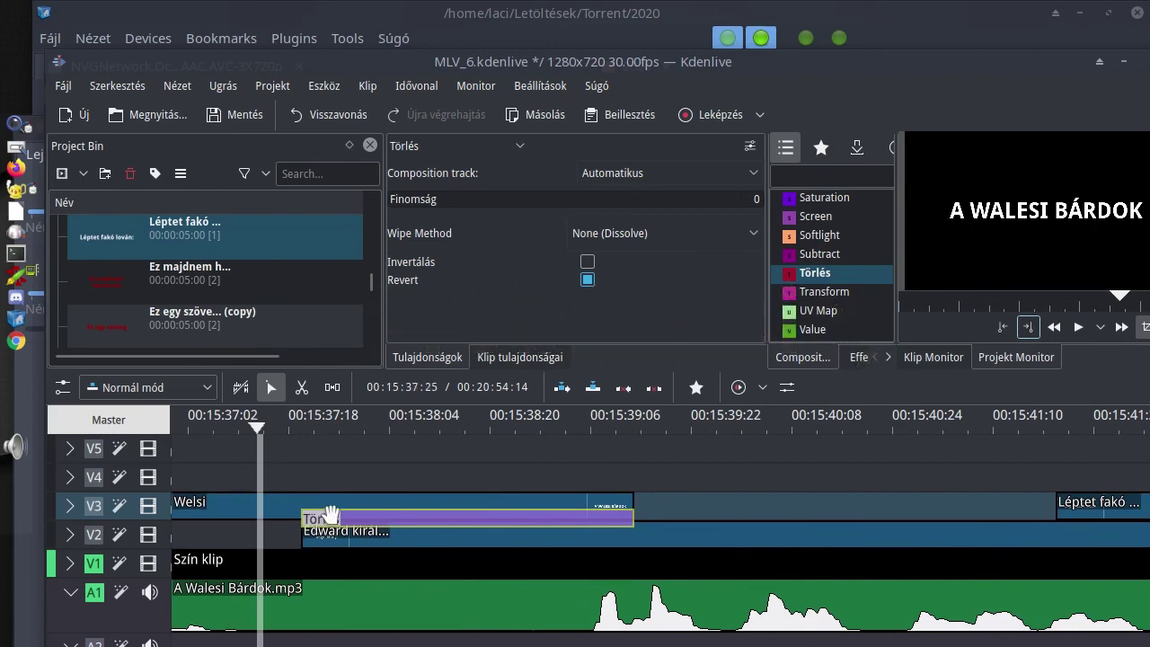
key(space)
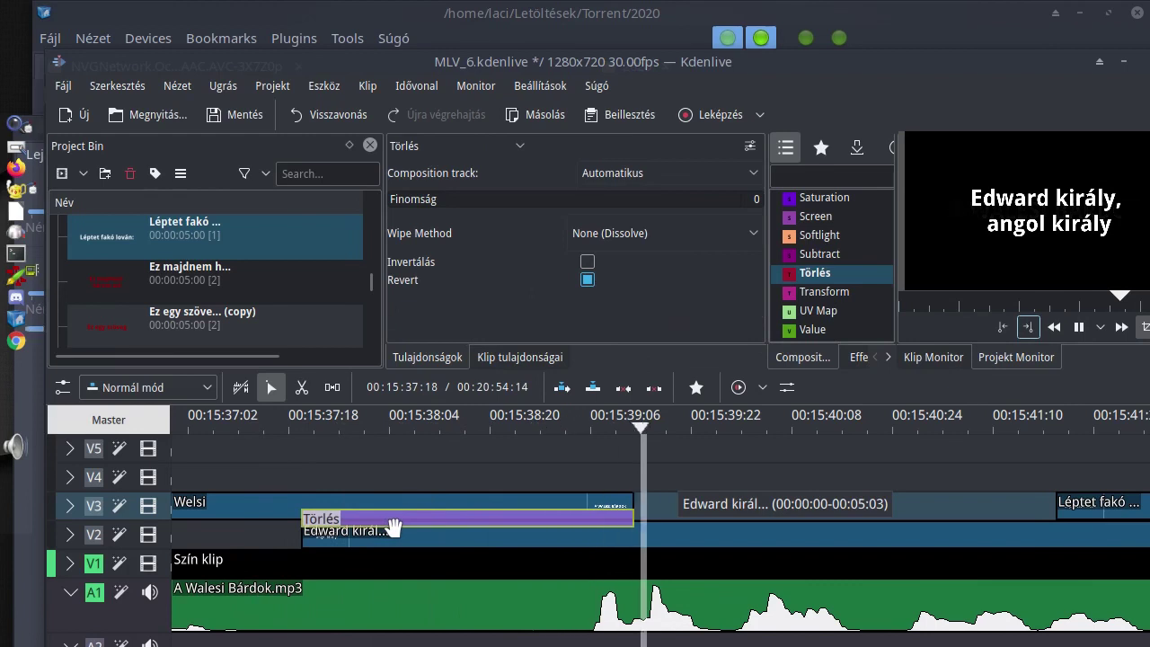
key(space)
- Add a Törlés composition at the overlap between the Edward király and Léptet fakó title clips
scroll(564, 540, down, 5)
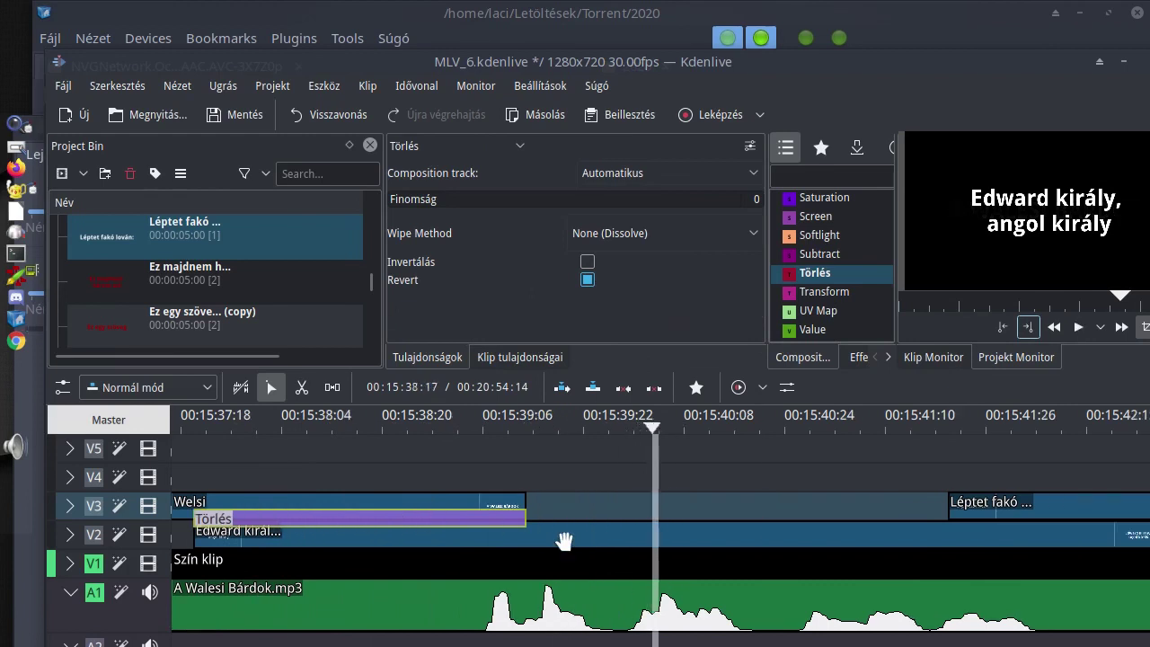
click(811, 276)
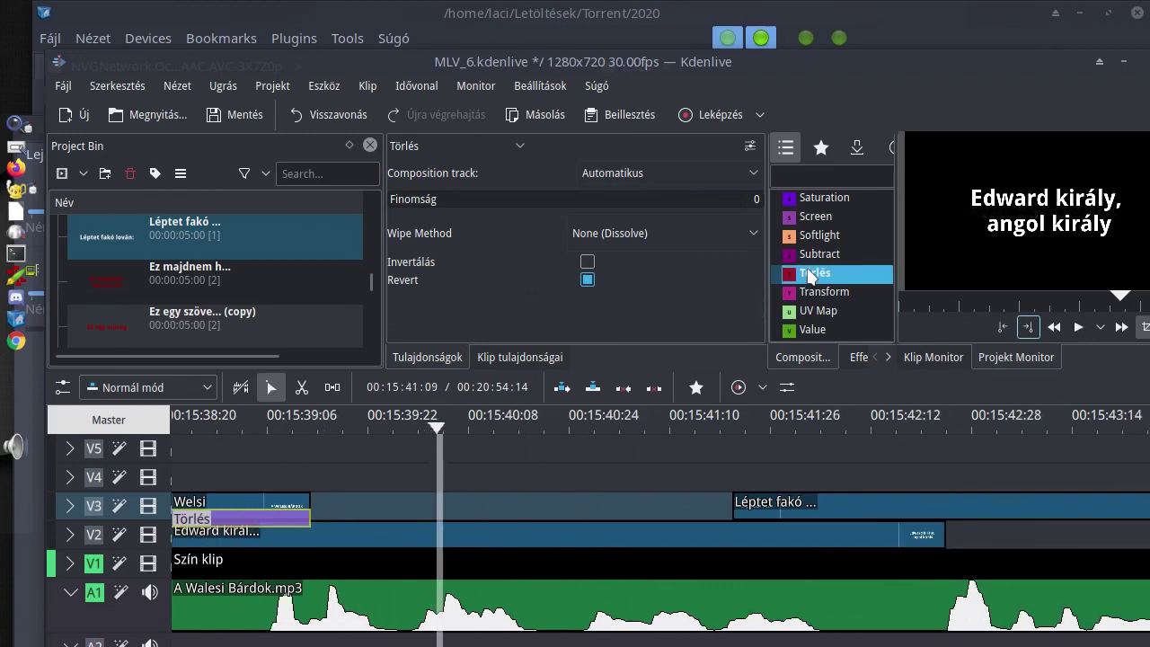
drag(793, 467, 755, 494)
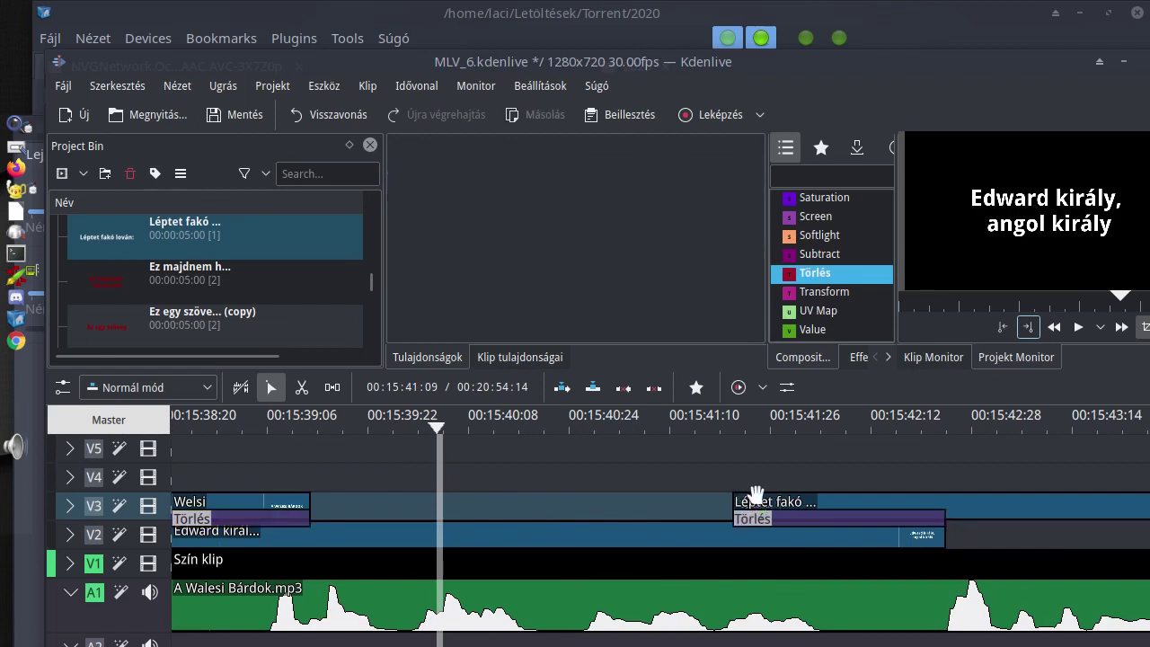
- Play back the Törlés transition between the Edward király and Léptet fakó title clips
click(704, 419)
key(space)
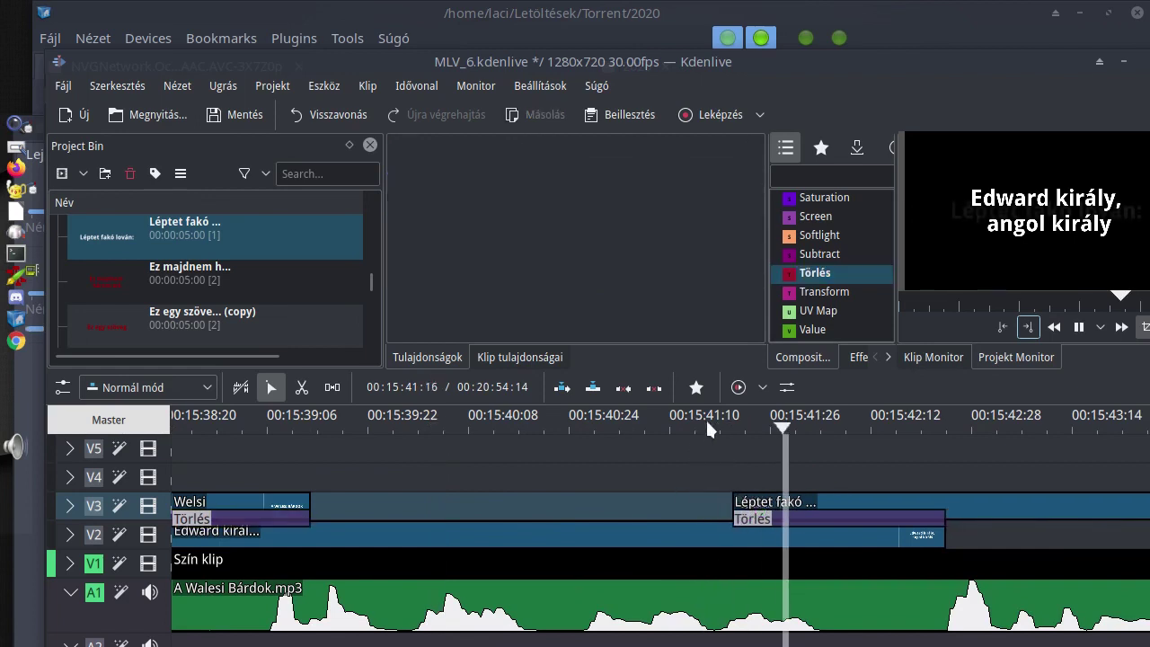
scroll(591, 494, left, 5)
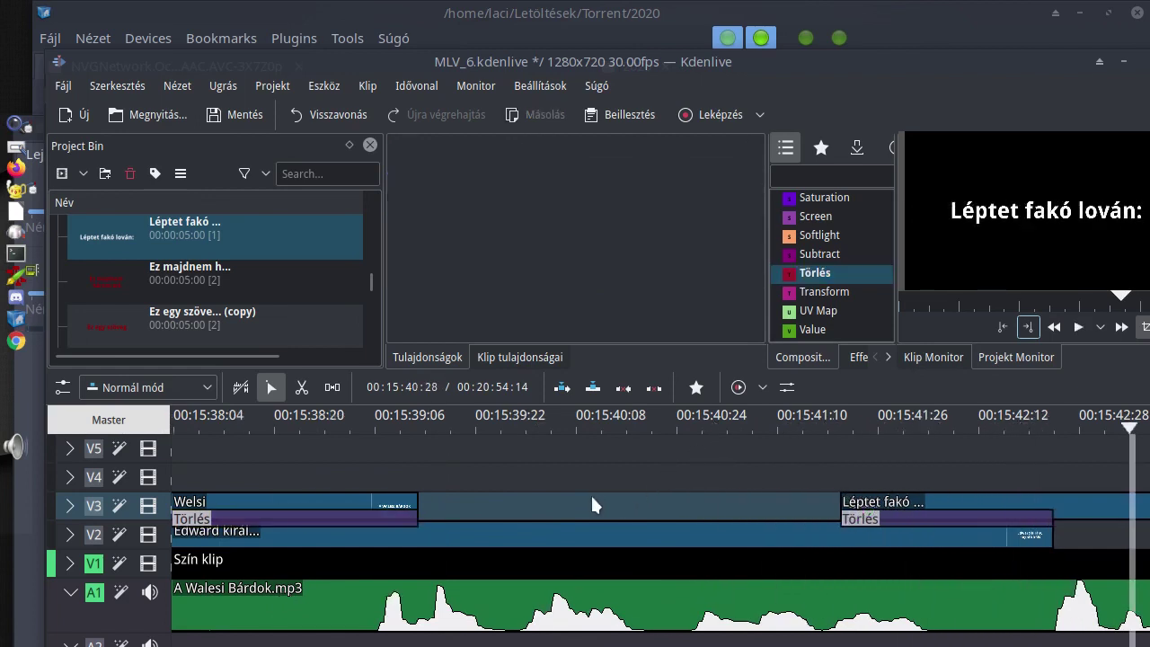
key(space)
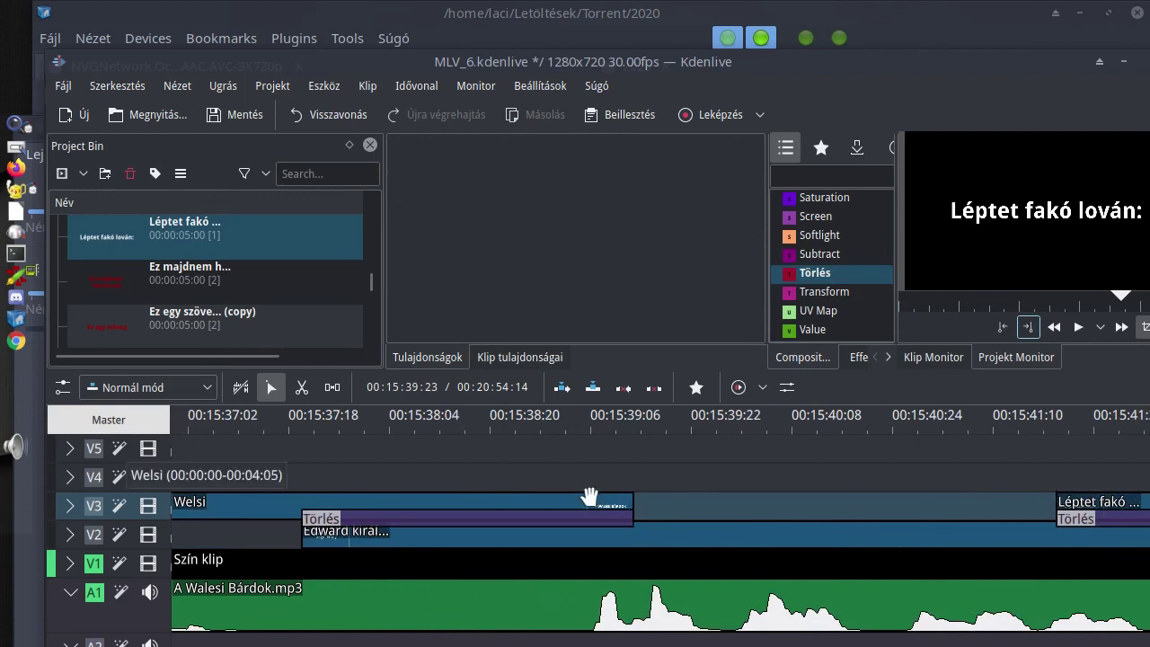
- Add a 00:00:01:23 Fokozatos megjelenítés fade-in to the Edward király clip across its overlap with Welsi and play it back
click(528, 542)
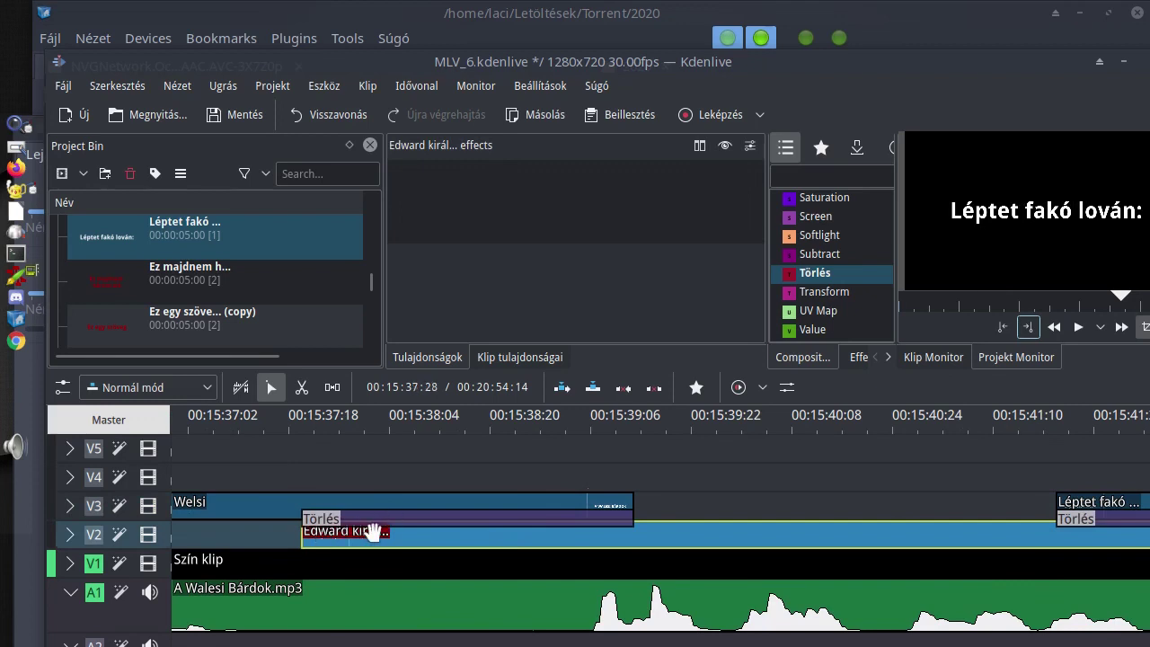
click(70, 535)
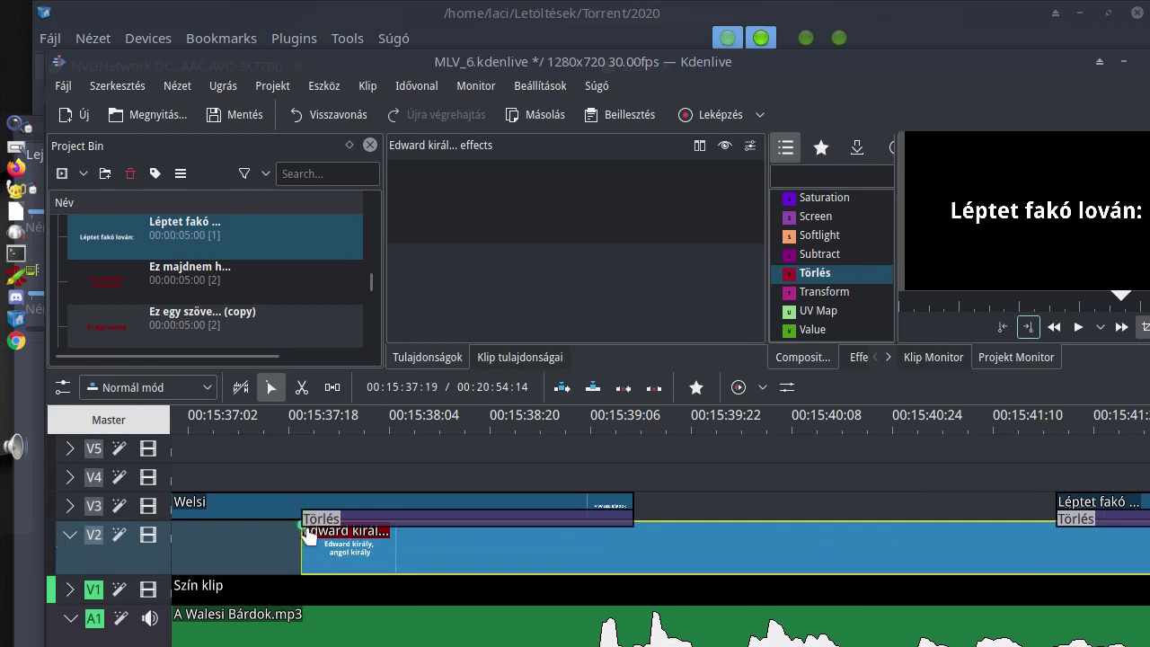
drag(306, 527, 637, 532)
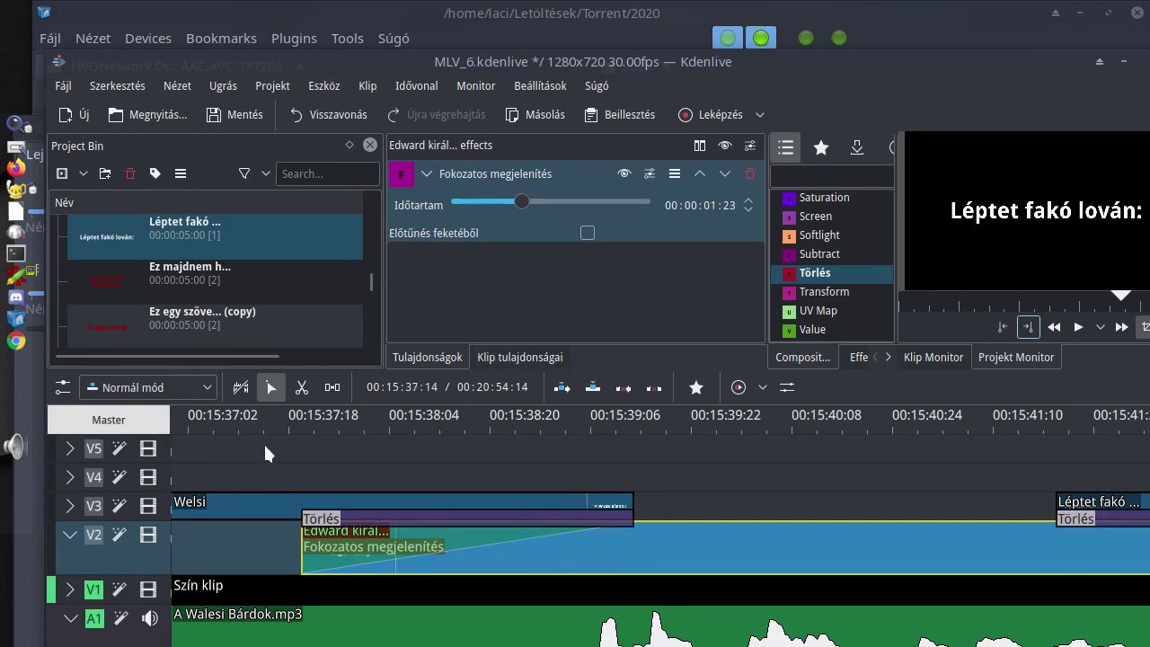
click(225, 438)
key(space)
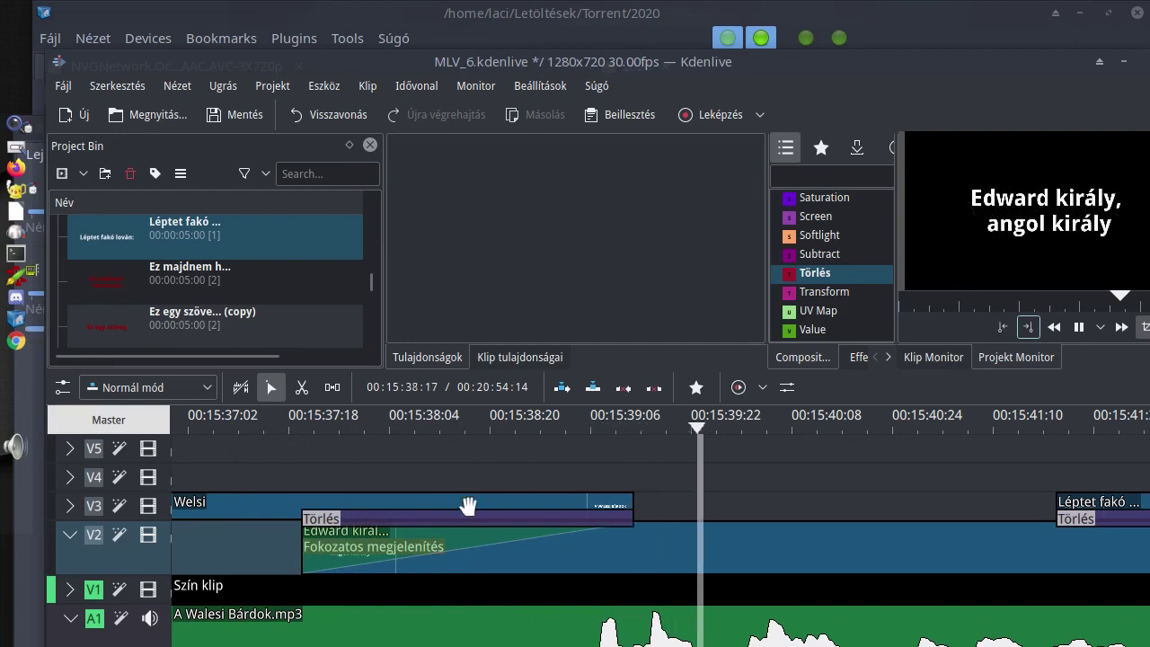
key(space)
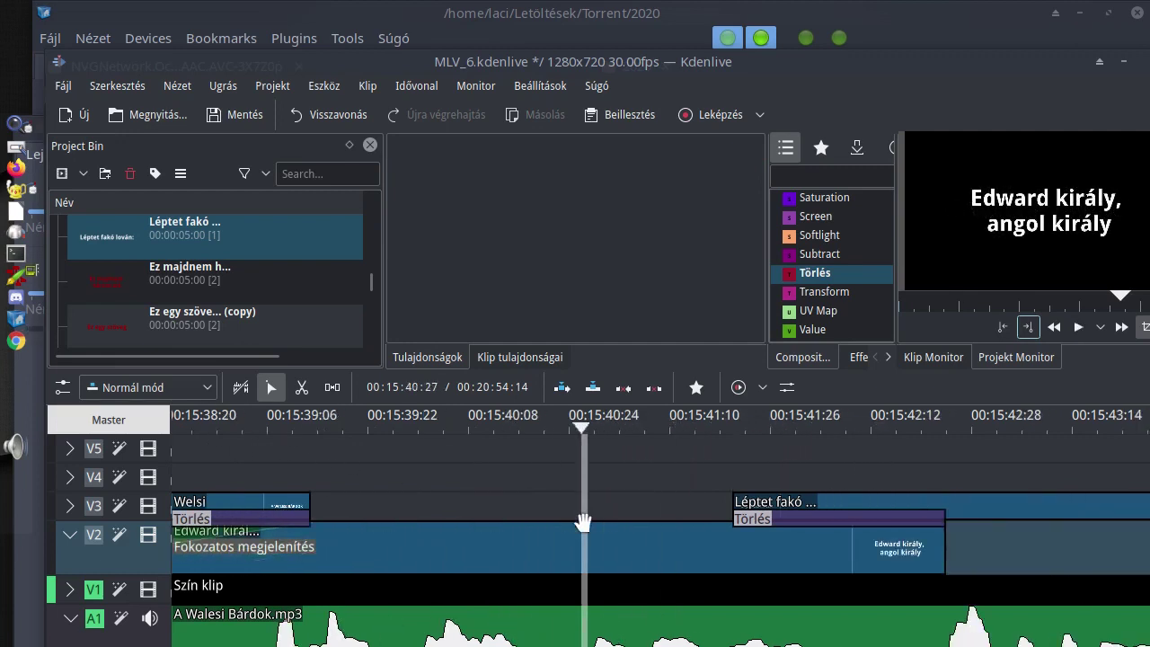
- Add a 00:00:01:03 Elhalványodás fade-out to the end of the Edward király clip and play back the transition to Léptet fakó
click(645, 415)
click(880, 505)
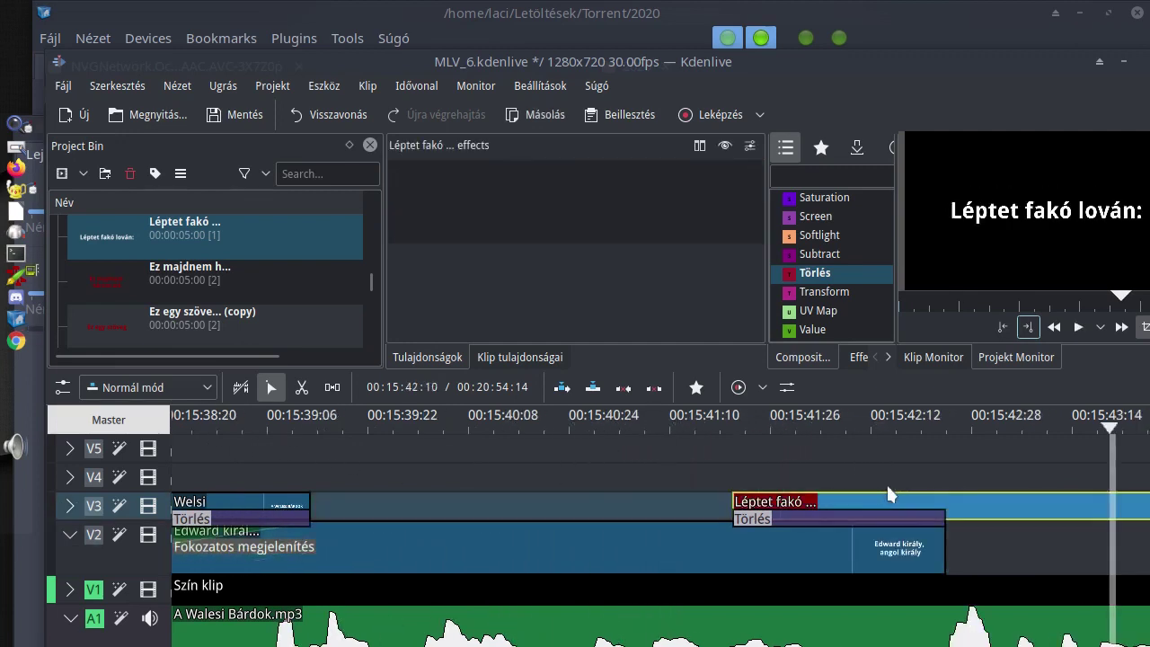
click(925, 551)
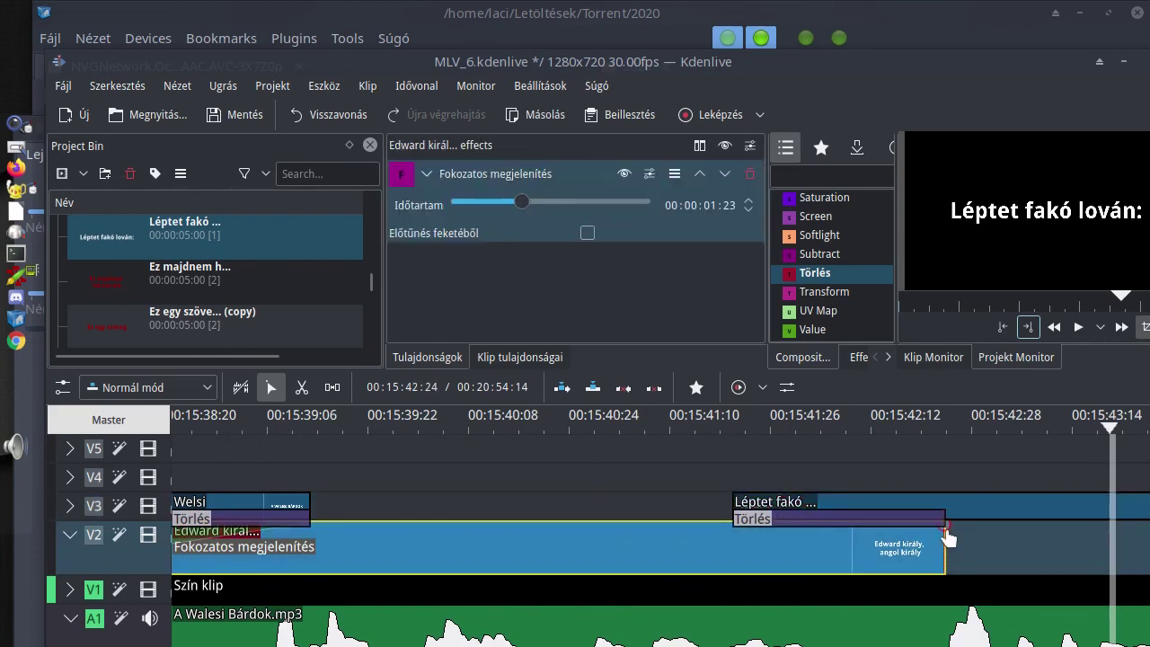
drag(948, 537, 741, 526)
click(710, 429)
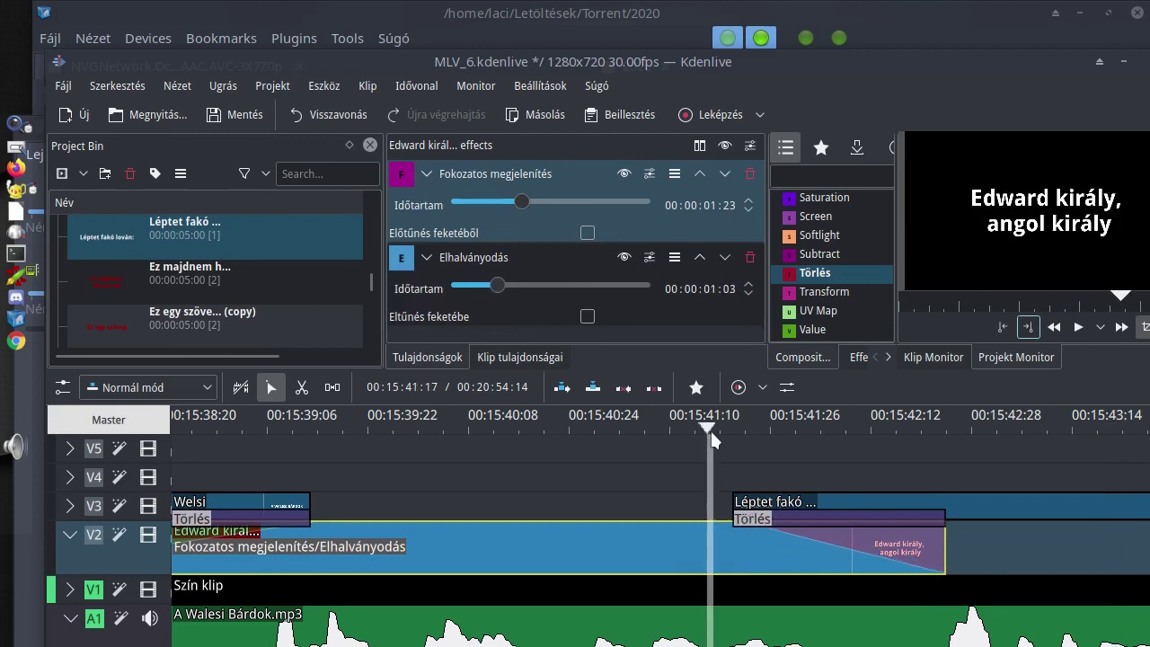
key(space)
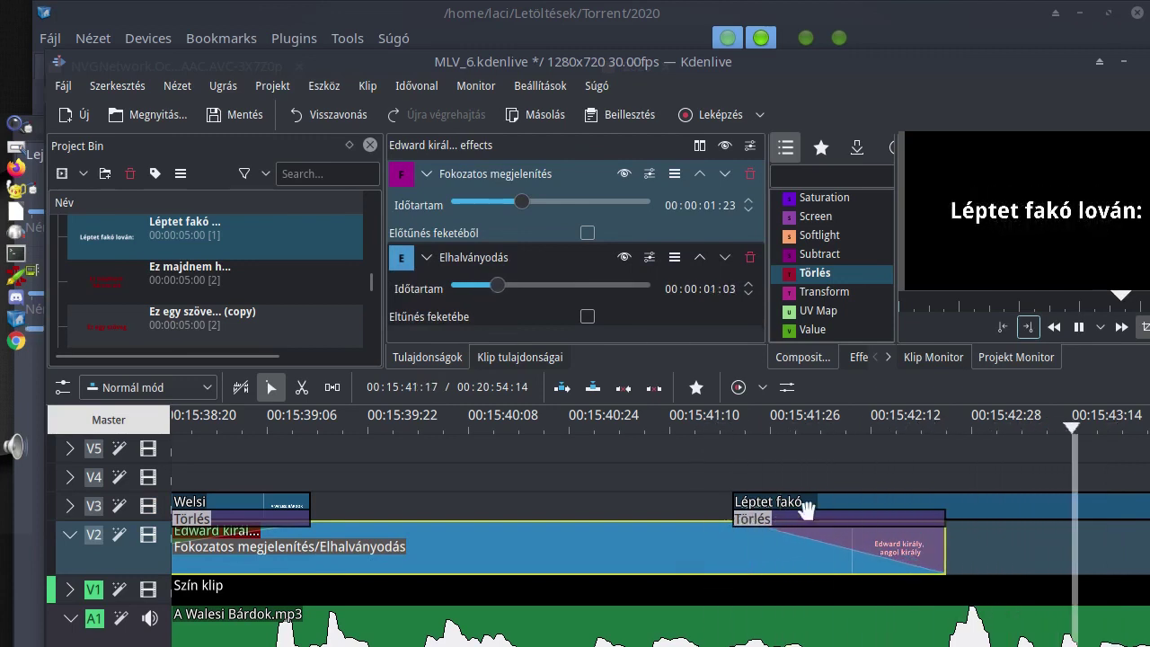
key(space)
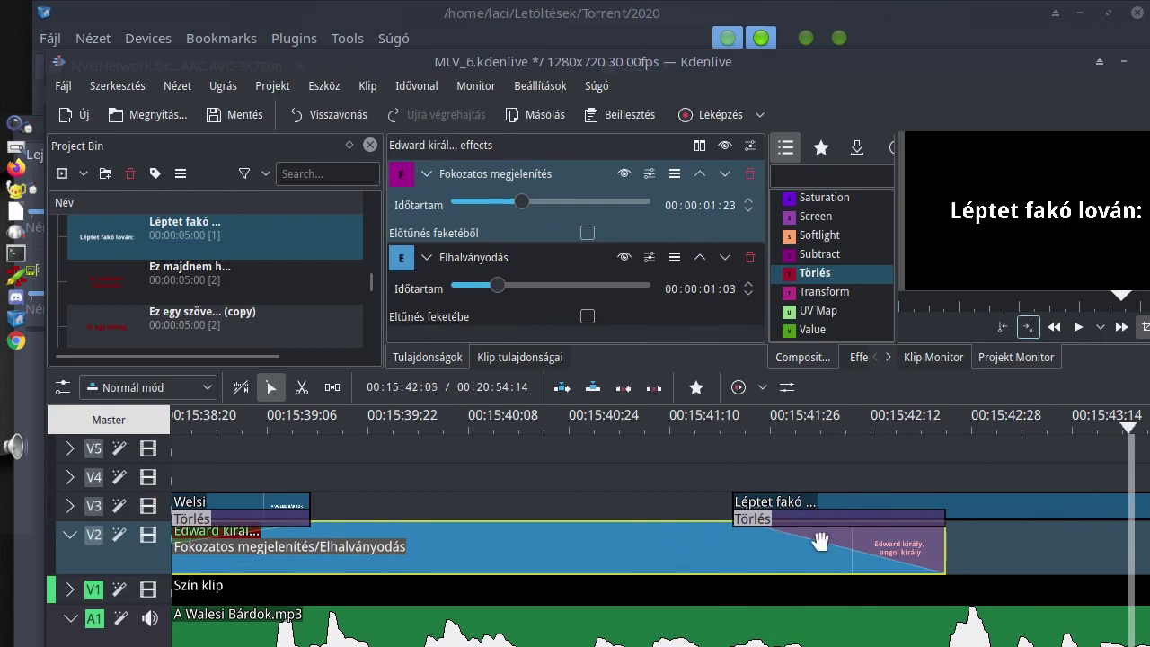
- Shorten the Edward király clip's Elhalványodás fade-out to 00:00:00:24 and play back the transition
drag(739, 524, 808, 538)
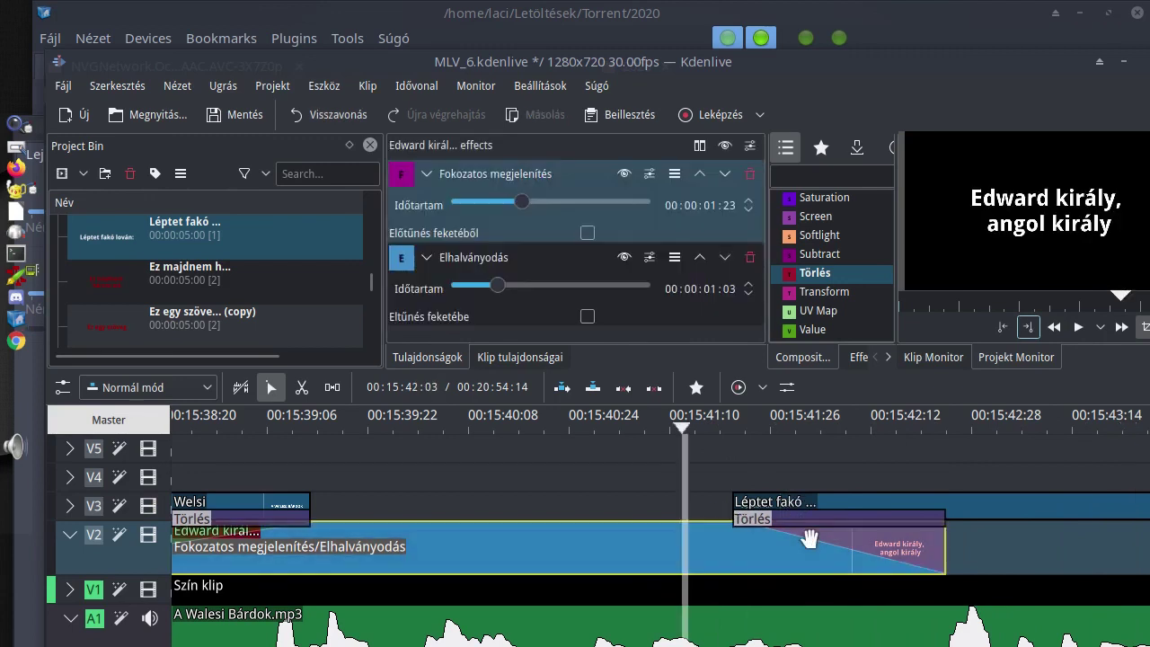
drag(490, 286, 484, 278)
click(679, 428)
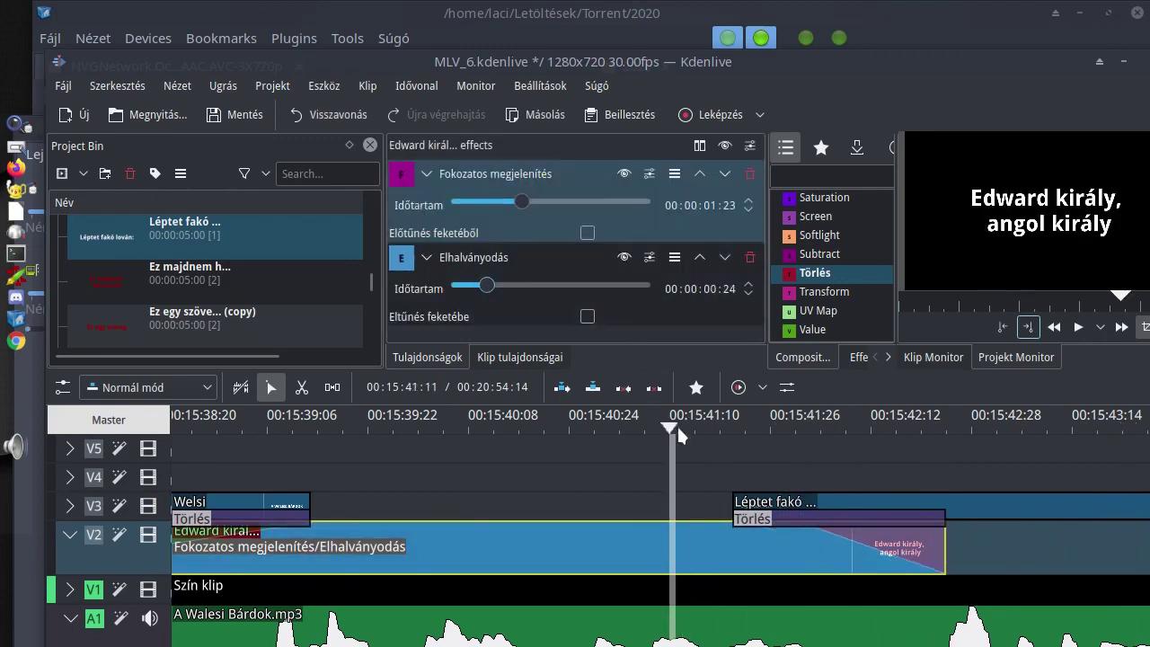
key(space)
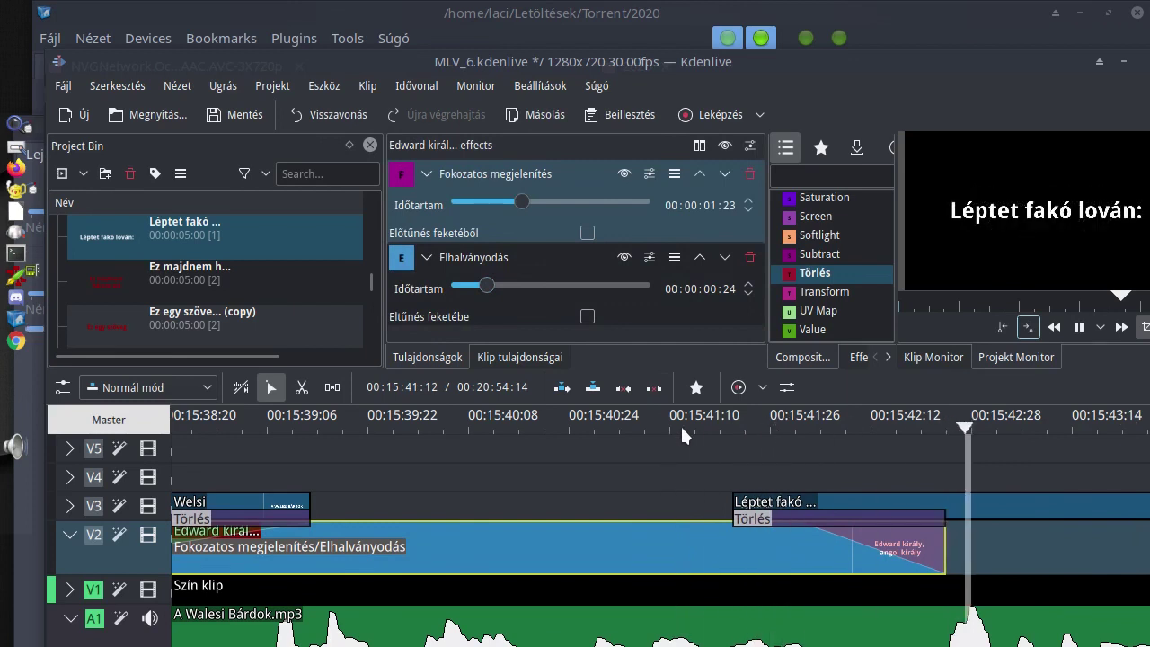
key(space)
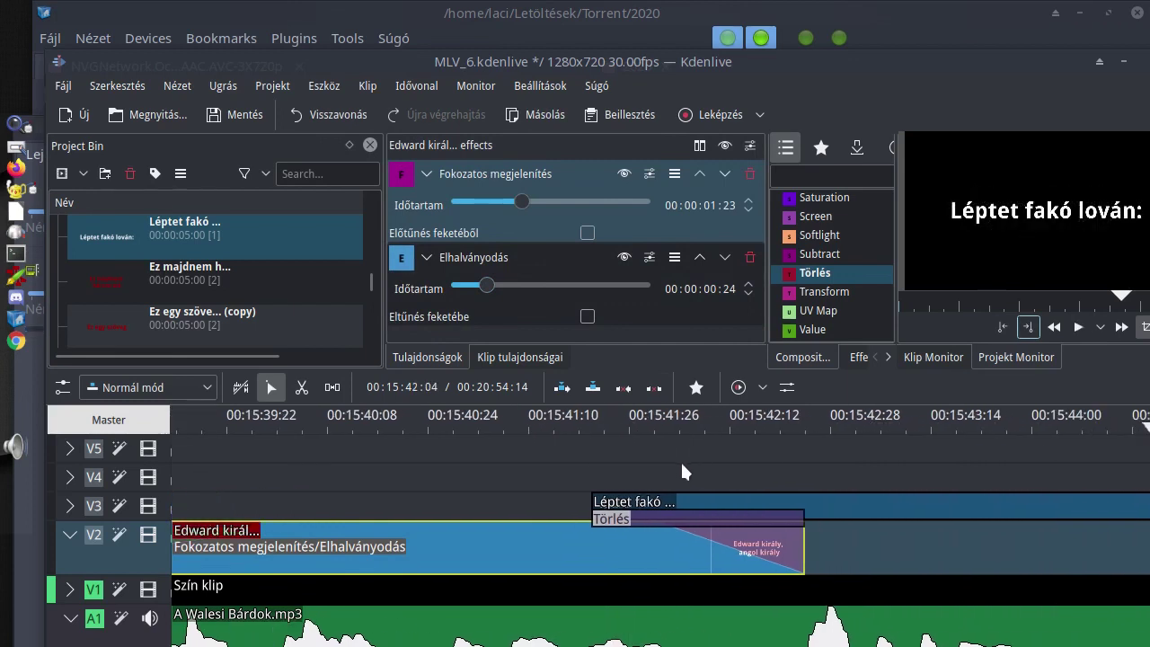
- Play back the title sequence from just before the Arany János clip to the Edward király transition
scroll(739, 508, down, 3)
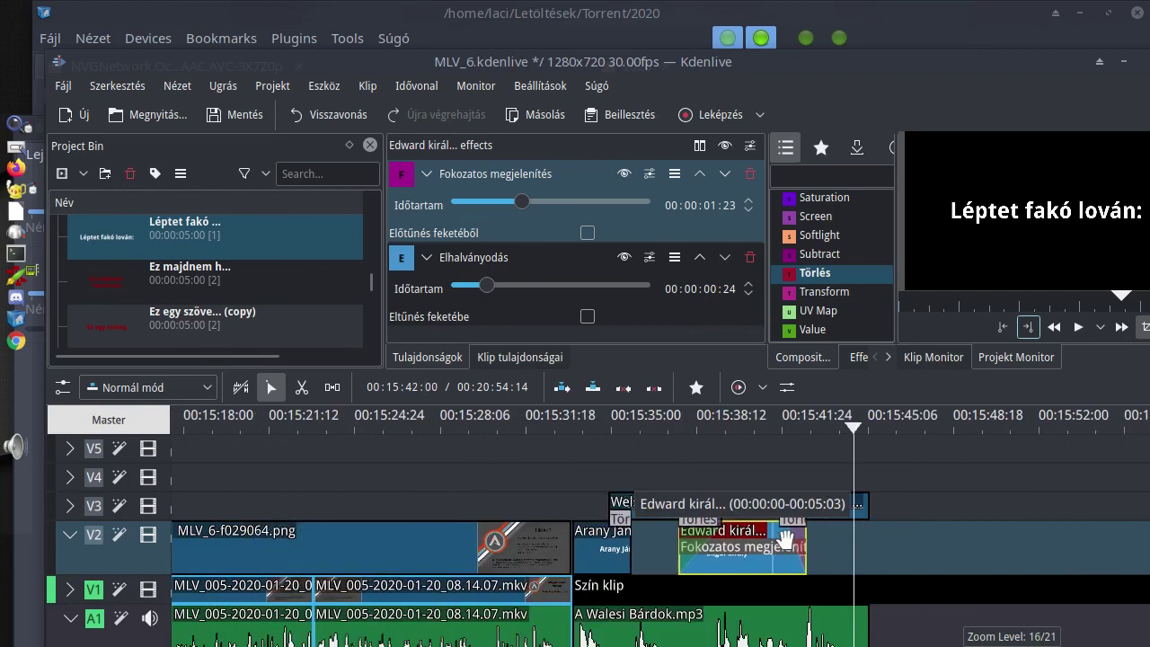
click(553, 428)
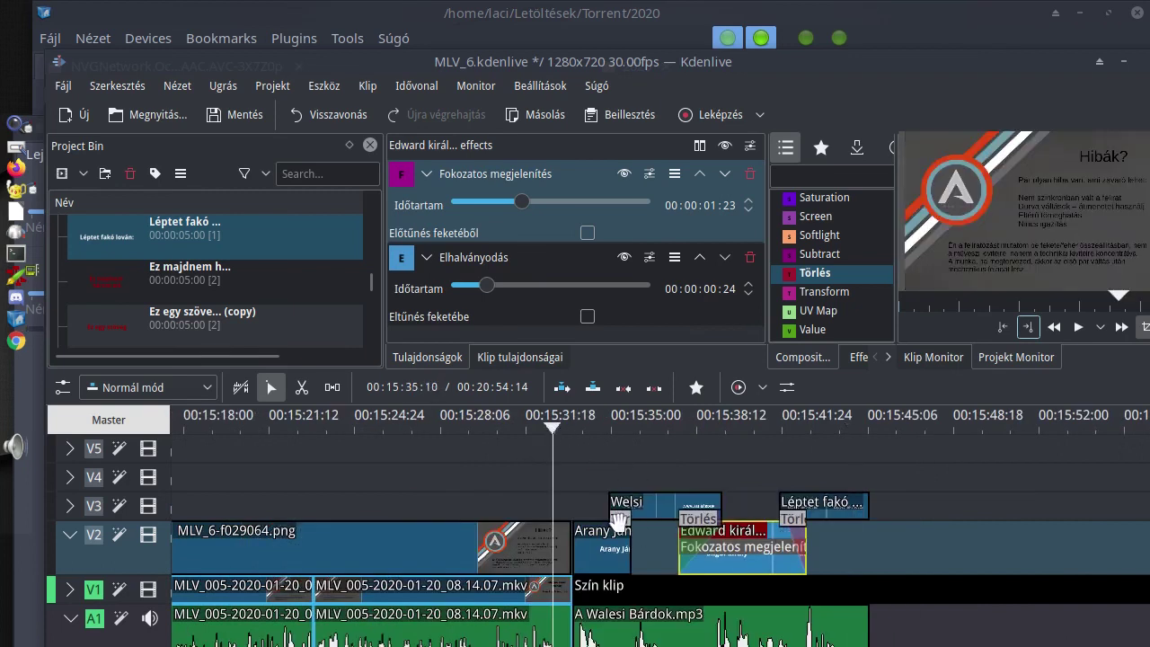
key(space)
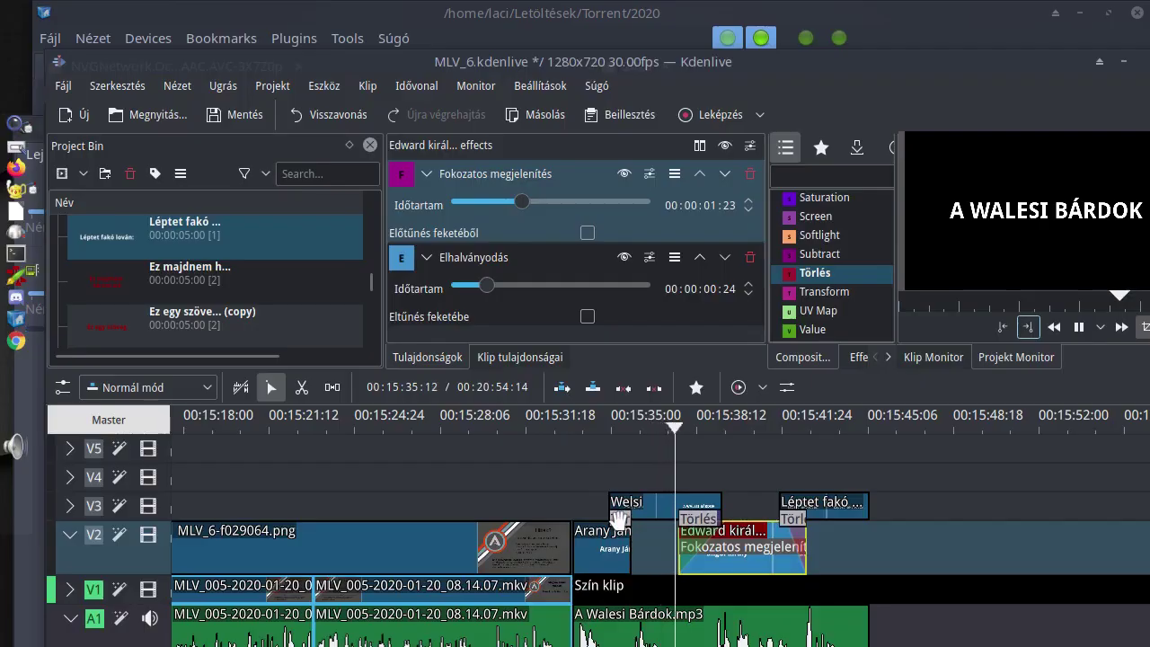
scroll(618, 519, up, 3)
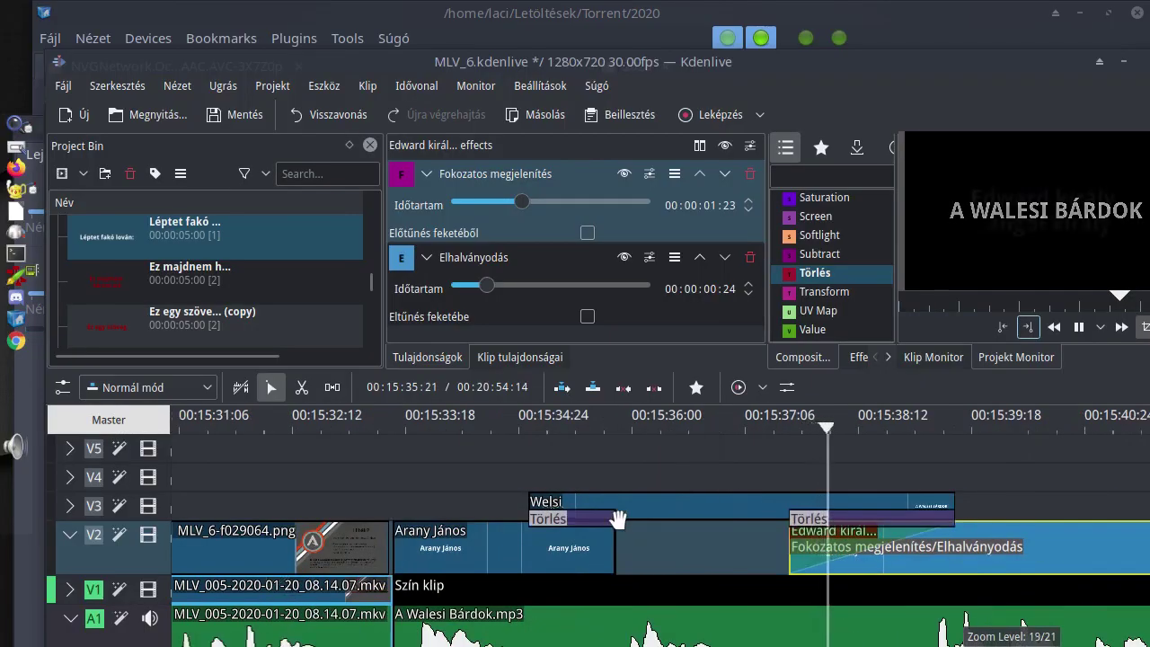
key(space)
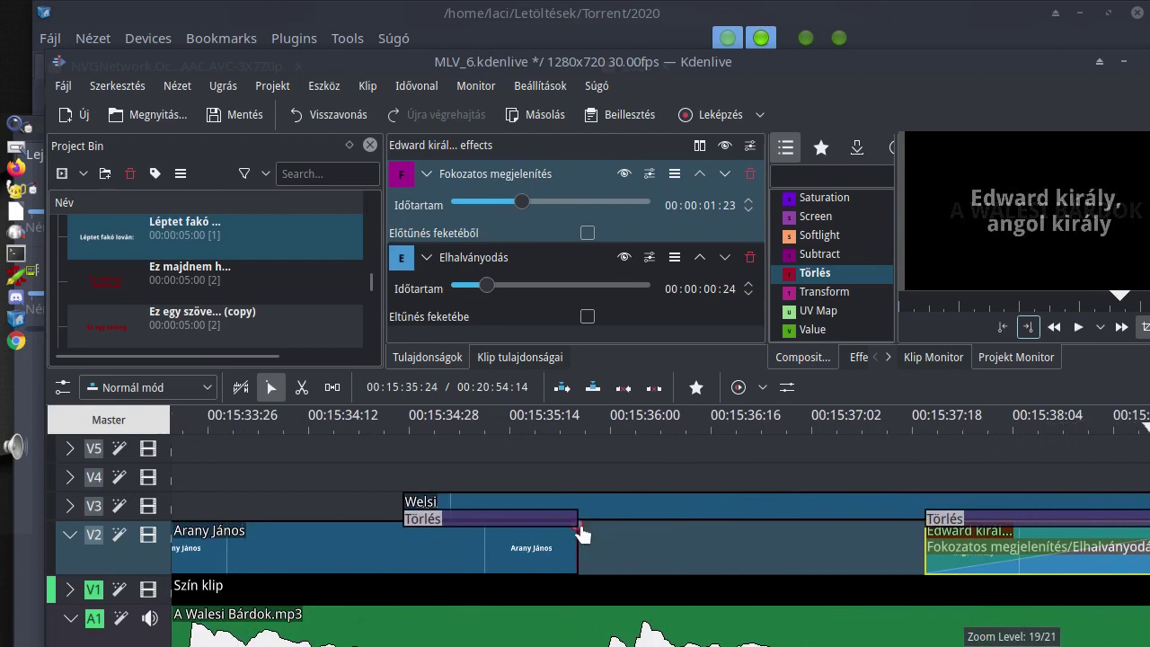
- Add an Elhalványodás fade-out to the end of the Arany János clip across its overlap with Welsi and play it back
drag(582, 534, 404, 525)
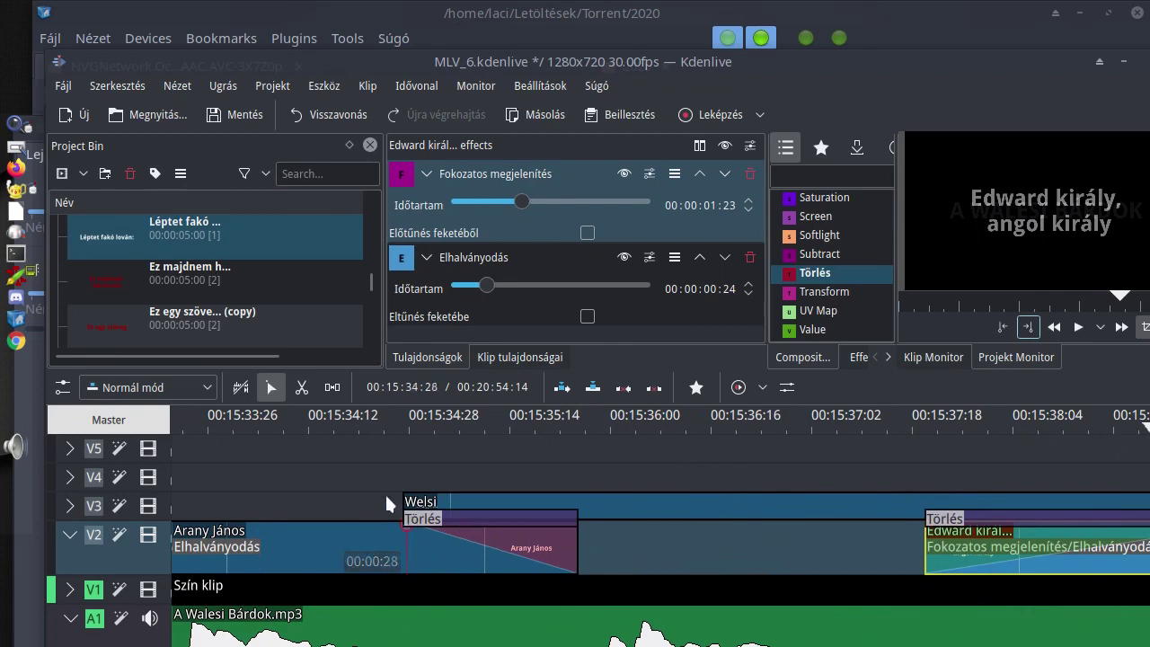
click(309, 426)
key(space)
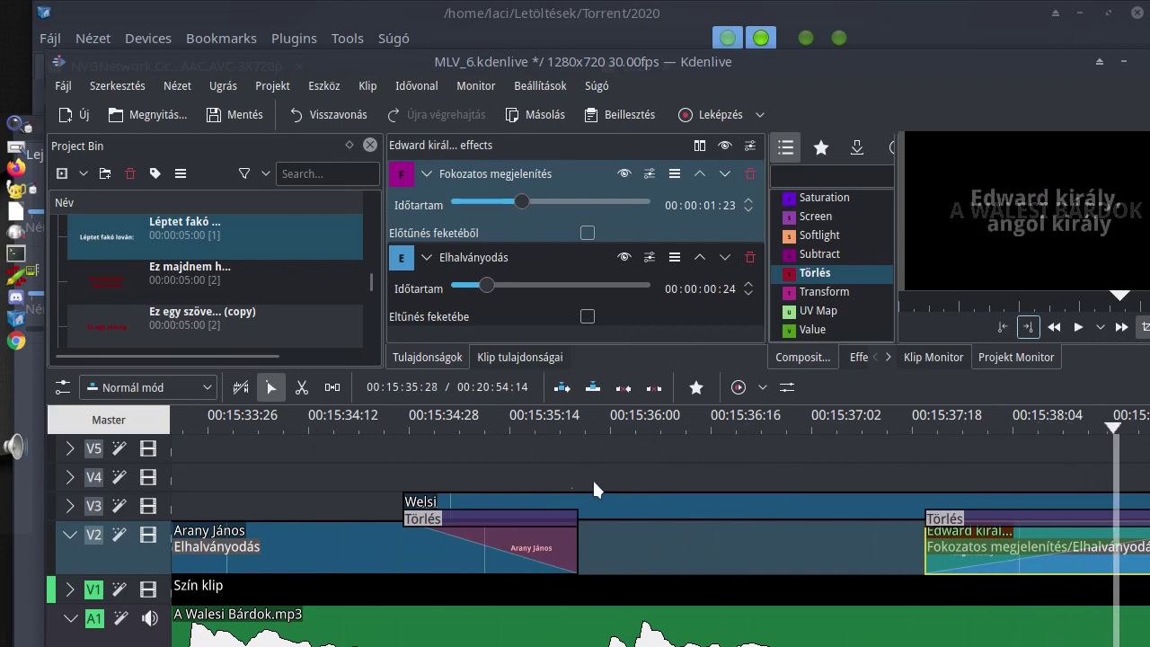
- Add a 00:00:00:14 Fokozatos megjelenítés fade-in to the start of the Welsi clip and play back the title sequence
click(407, 507)
drag(404, 499, 485, 501)
click(340, 432)
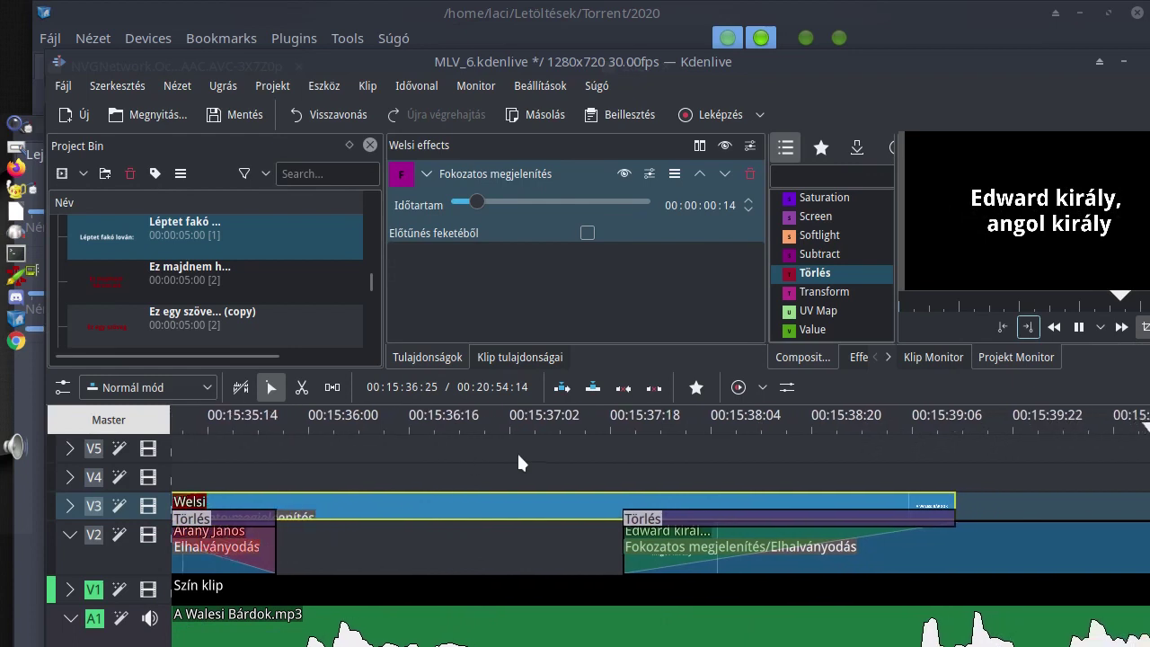
scroll(570, 500, down, 4)
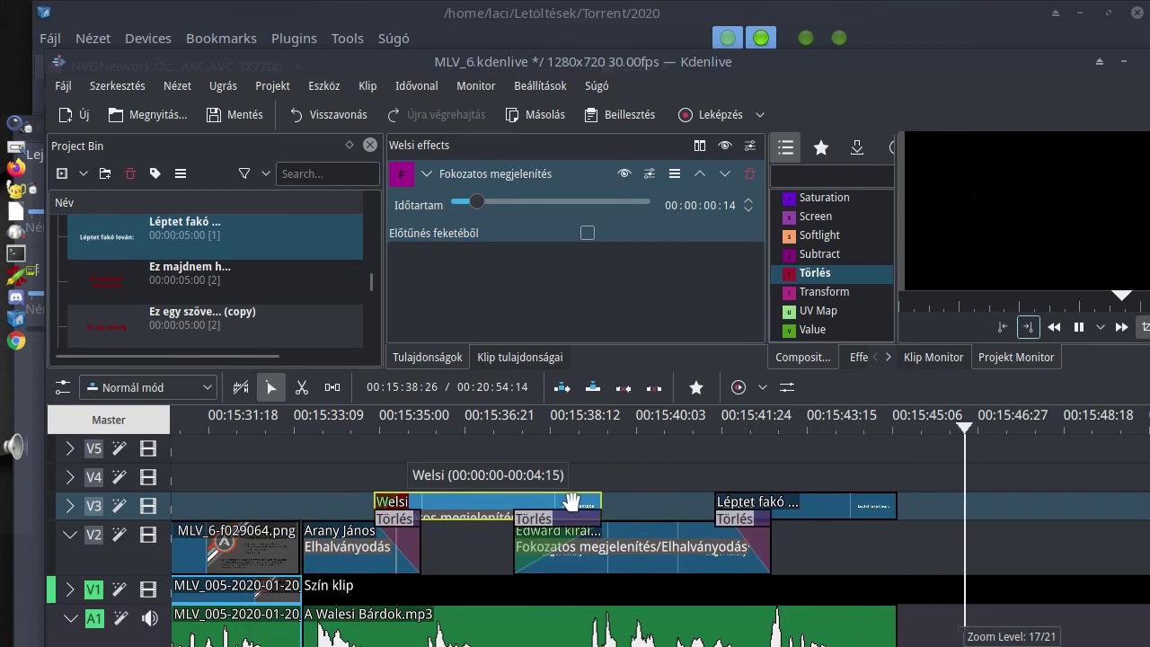
key(space)
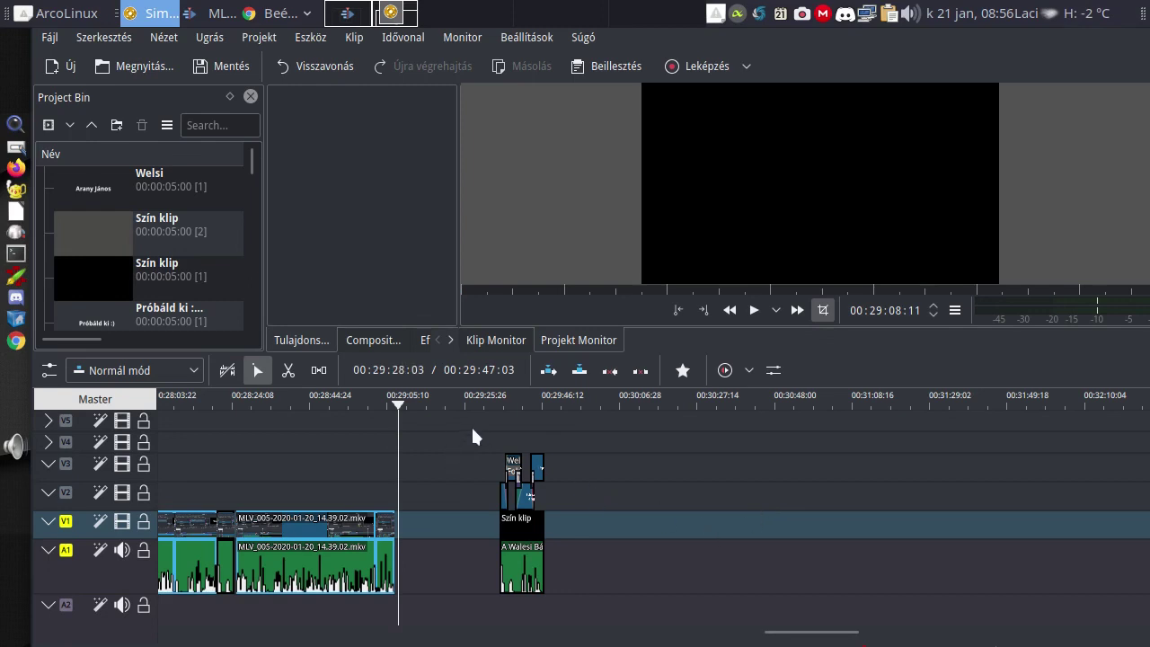
- Shift the whole A Walesi Bárdok clip set slightly earlier and paste a copy of it at about 00:30:24
drag(458, 445, 704, 624)
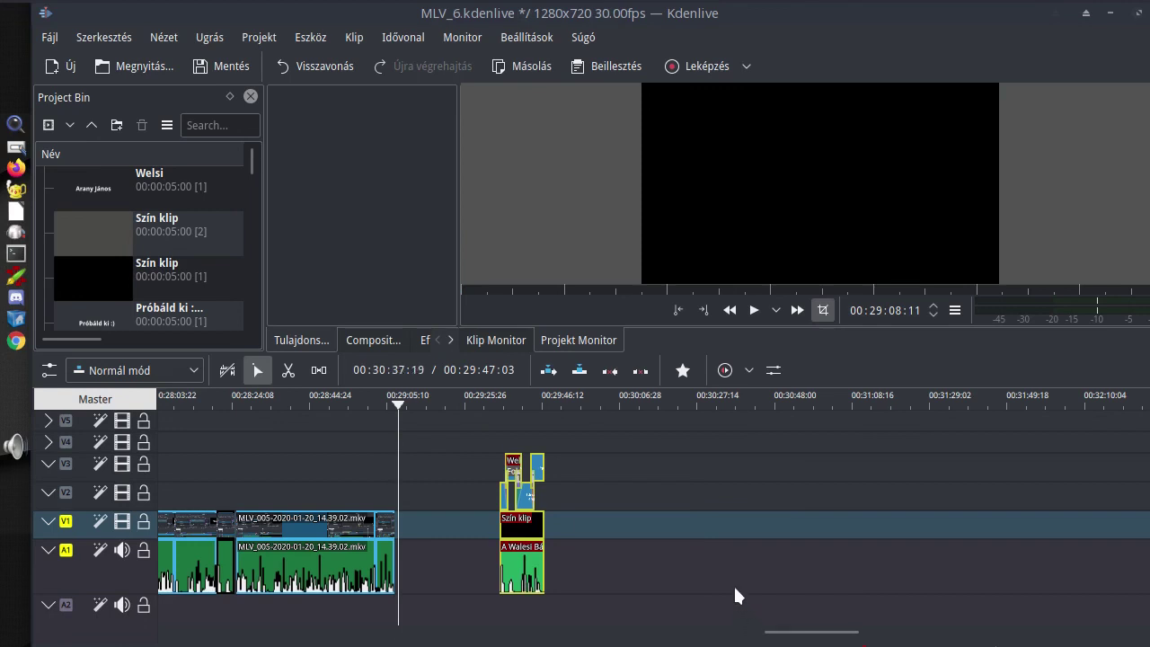
drag(513, 567, 460, 559)
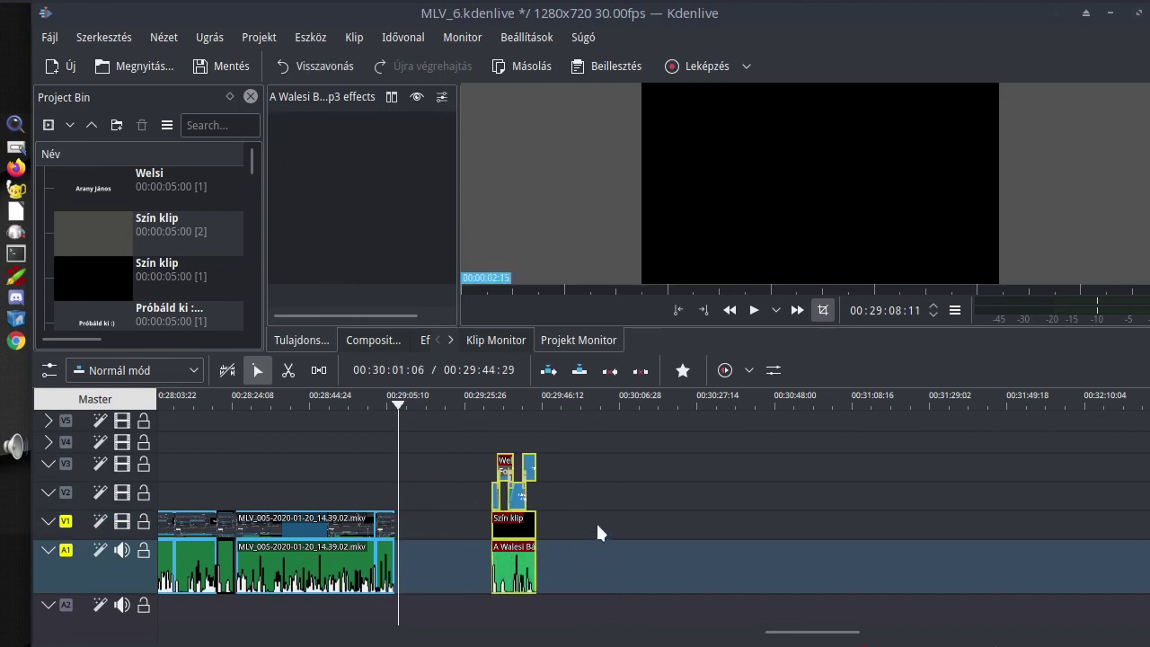
click(682, 487)
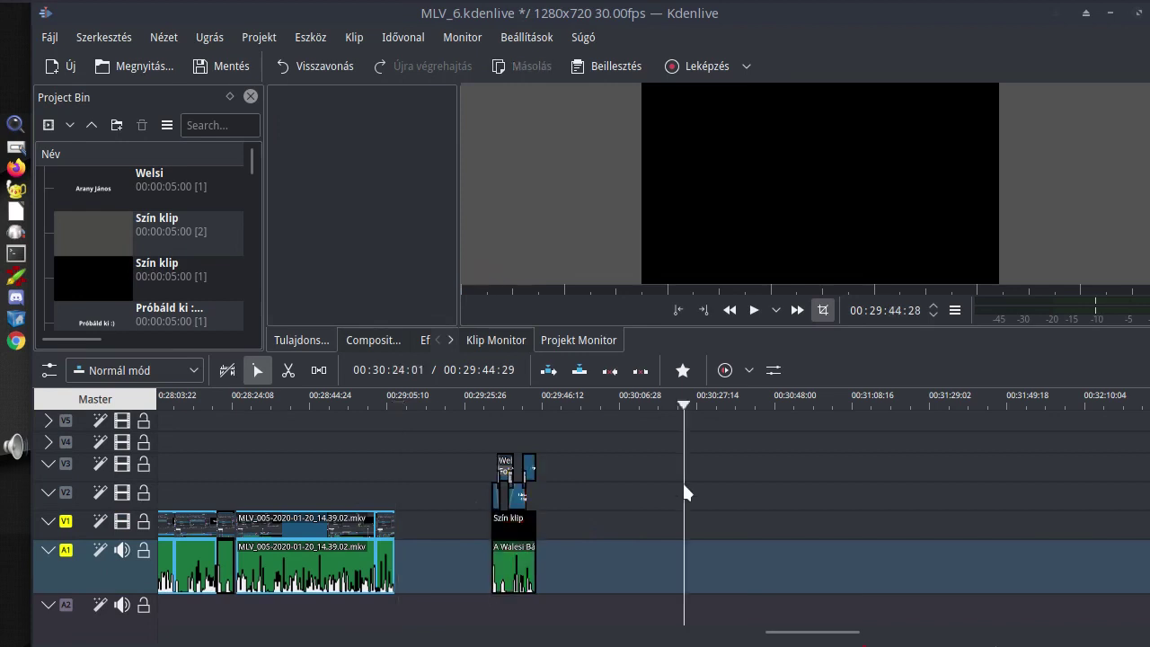
key(ctrl+v)
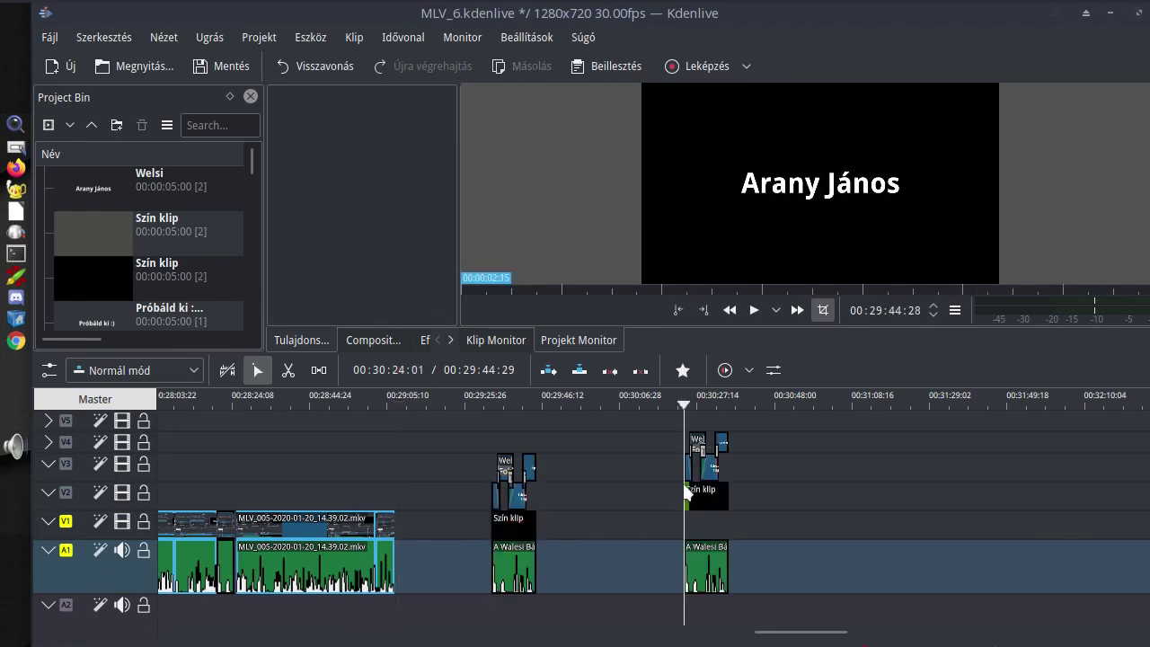
click(942, 505)
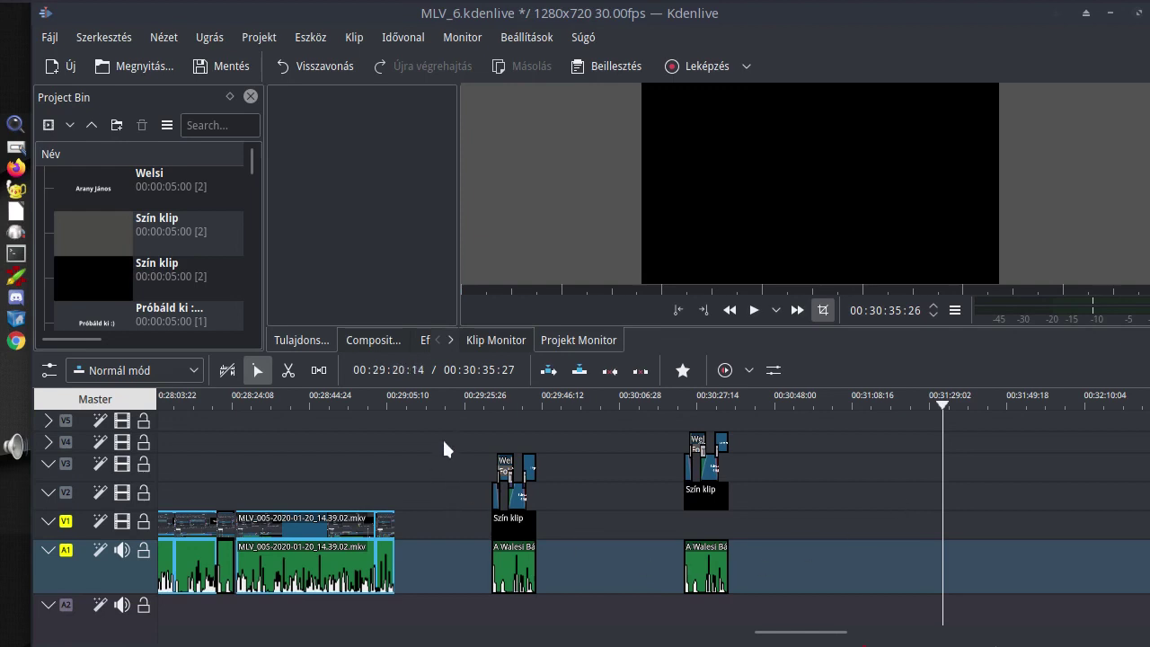
- Group all clips of the original A Walesi Bárdok set and move the group slightly later on the timeline
drag(446, 442, 584, 620)
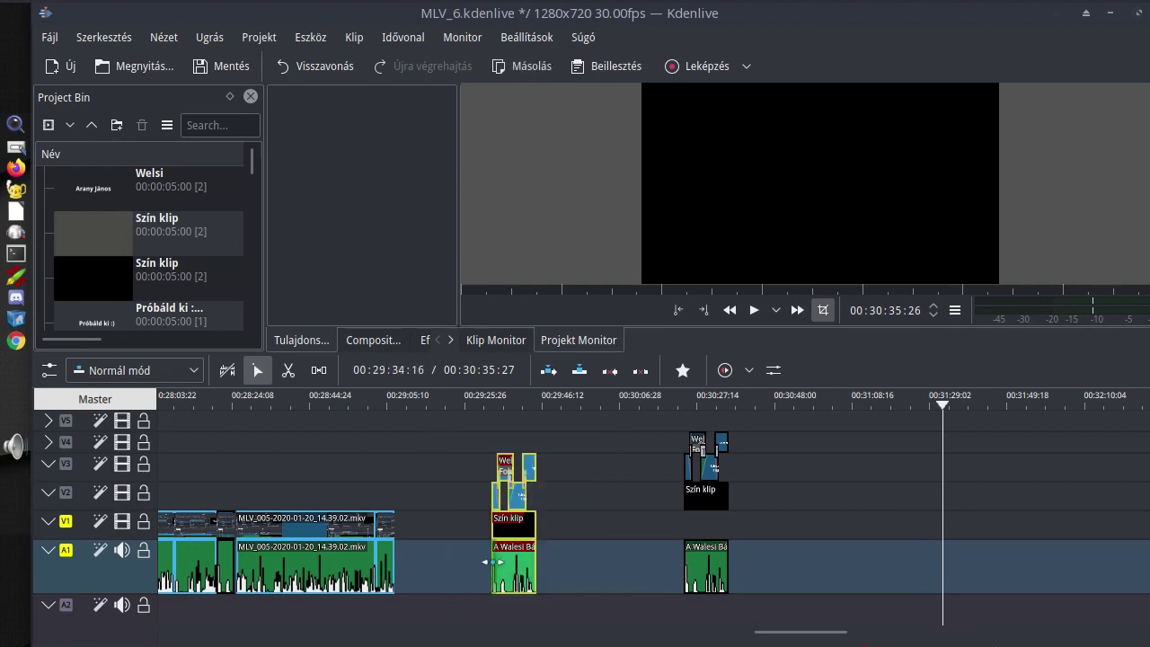
right_click(517, 566)
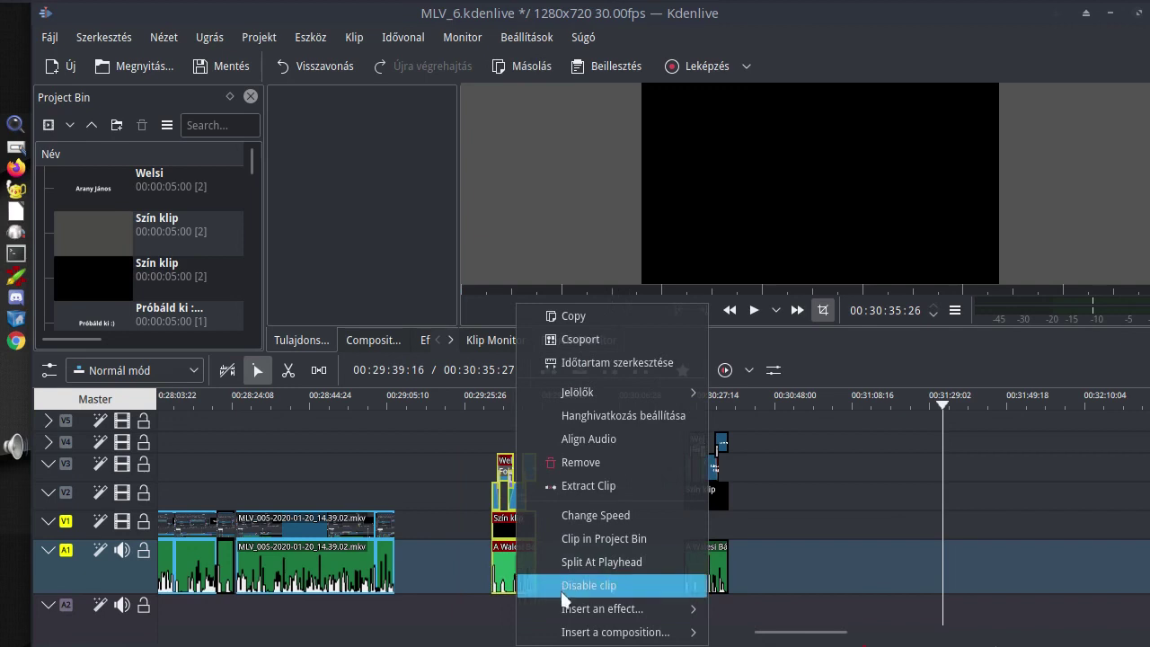
click(569, 339)
drag(500, 571, 531, 568)
click(623, 467)
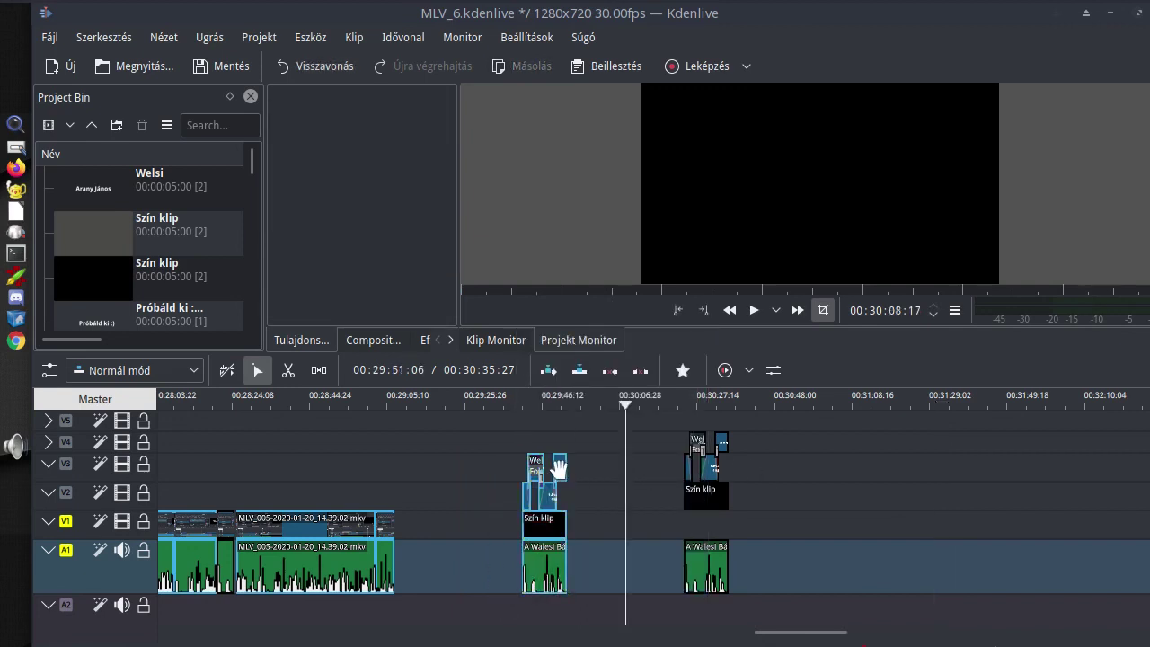
- Move the grouped A Walesi Bárdok set earlier so it starts directly at the end of the MLV_005 recording
drag(559, 466, 423, 488)
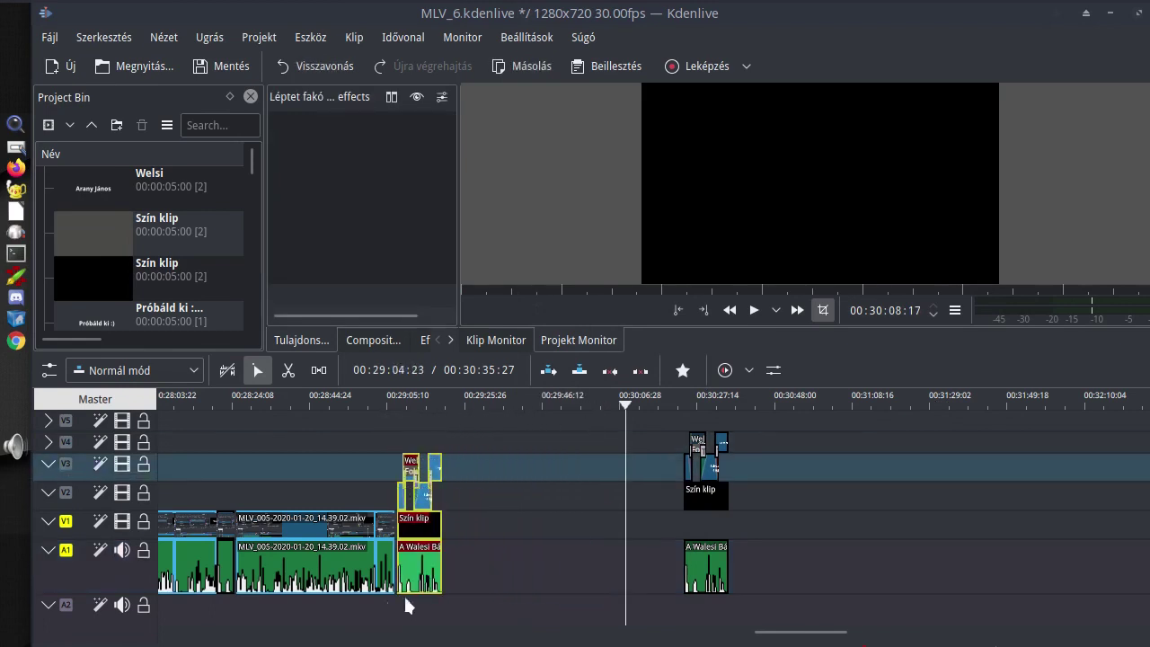
drag(404, 577, 384, 564)
click(357, 401)
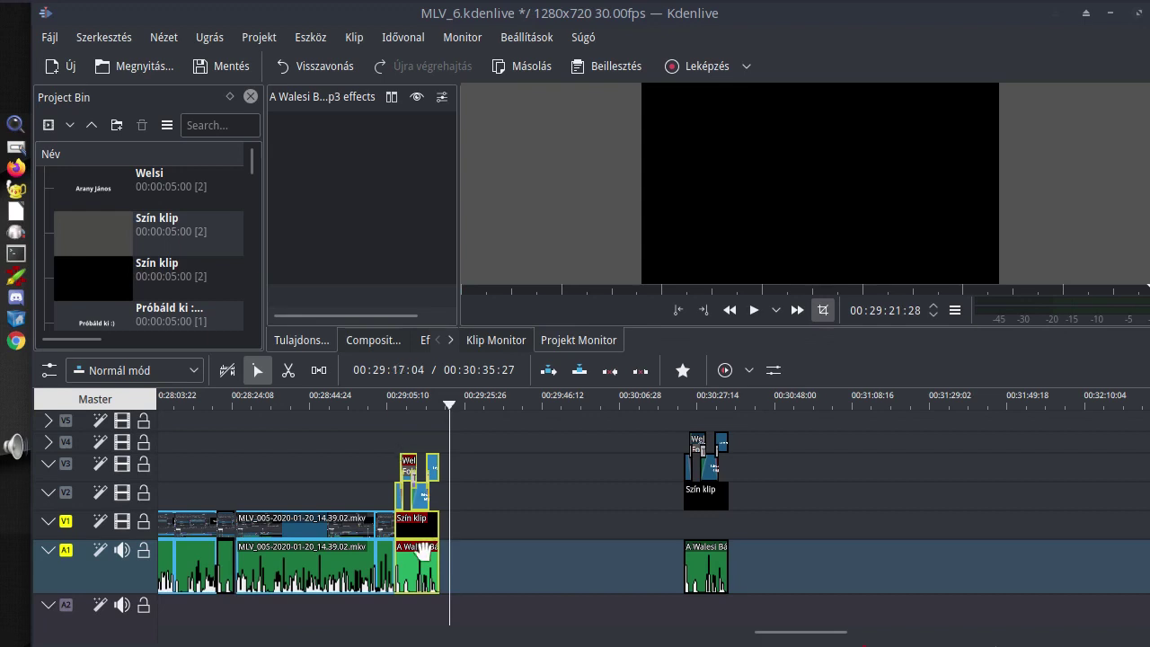
- Select the pasted copy's title clips and Szín klip and move them down one track, with Szín klip on V1
click(785, 462)
drag(643, 415, 762, 529)
click(710, 519)
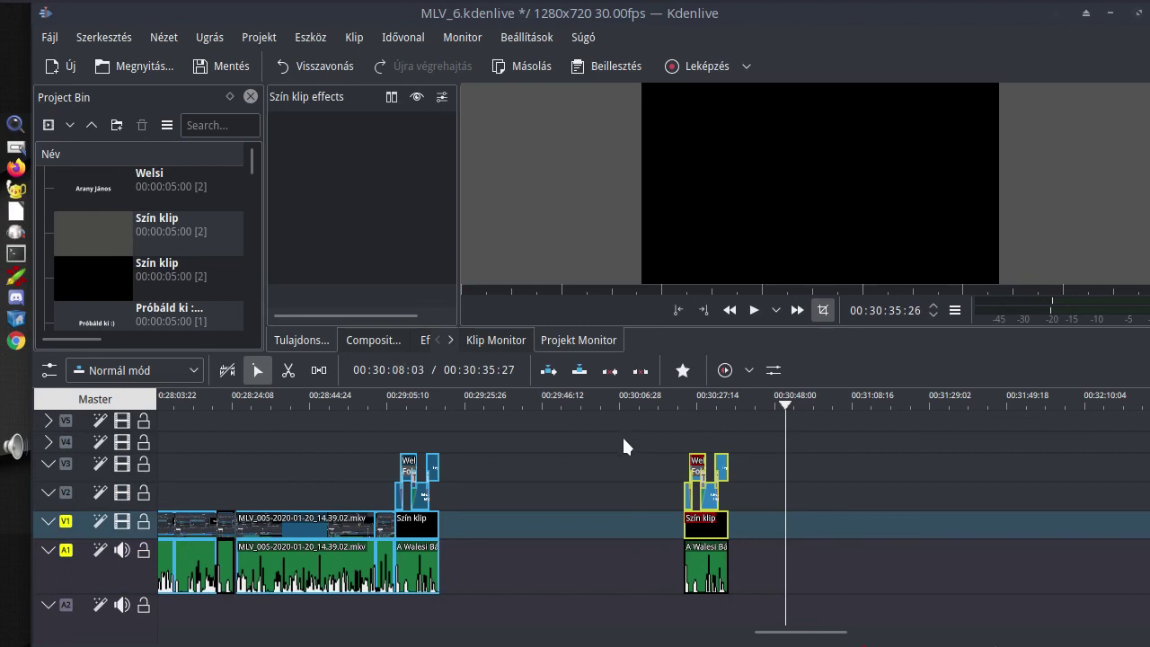
- Select the whole pasted A Walesi Bárdok copy, including its audio, and move it directly after the original set
drag(621, 436, 832, 625)
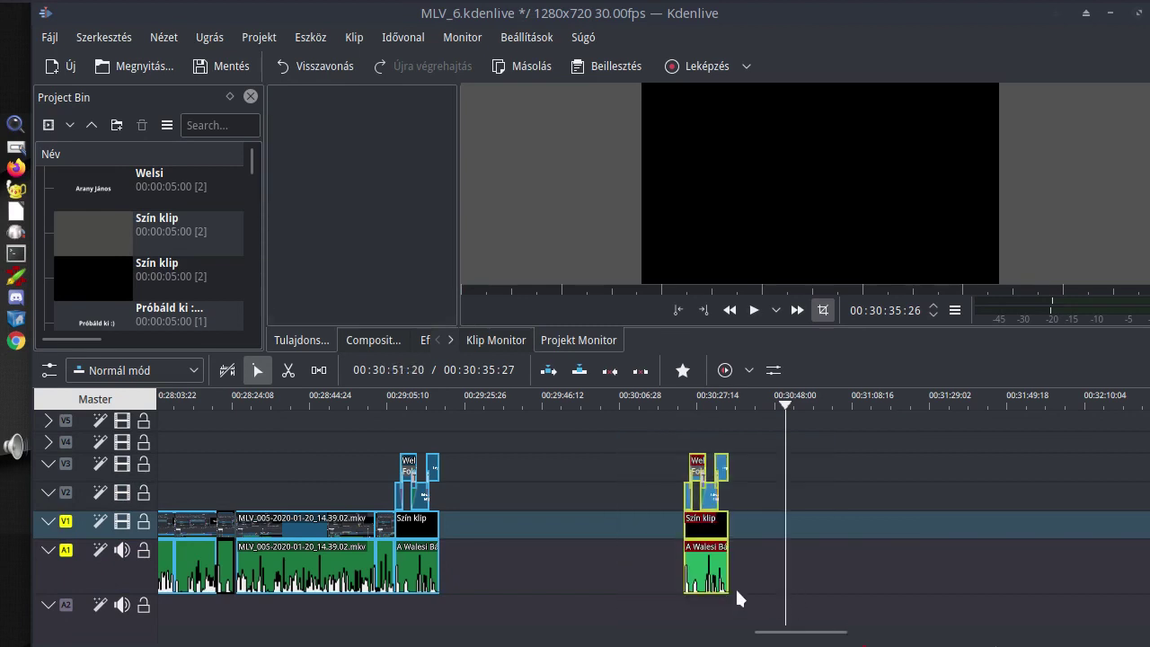
drag(710, 570, 457, 559)
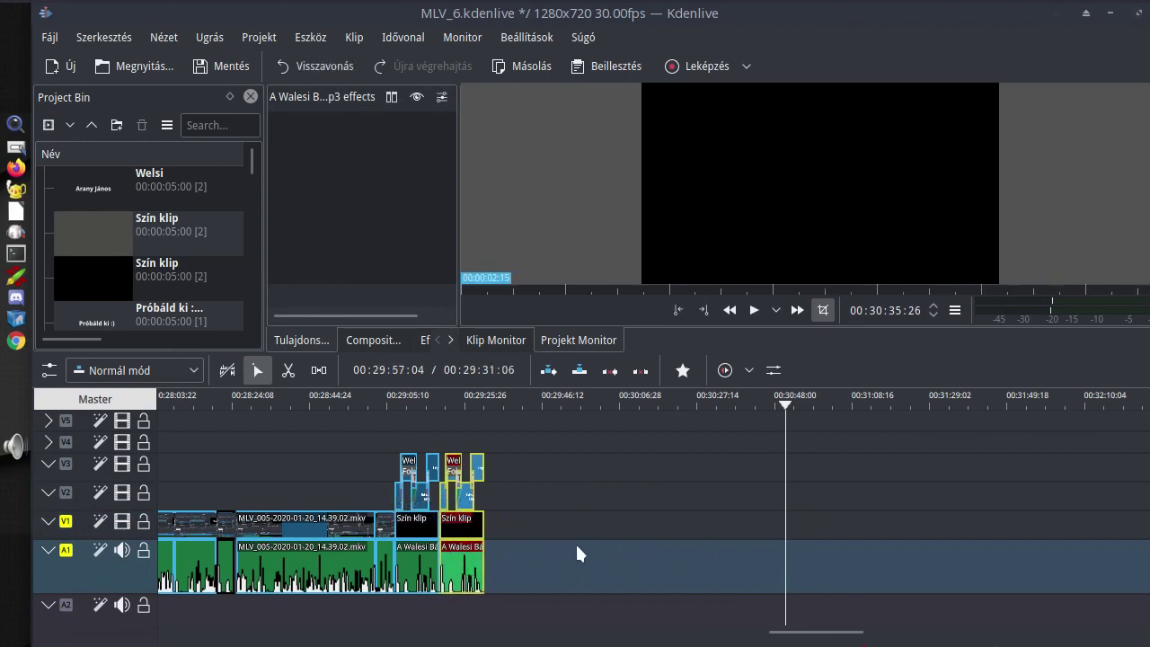
- Remove the Elhalványodás effect from the copied set's Arany János title clip
scroll(521, 550, up, 3)
scroll(519, 552, up, 2)
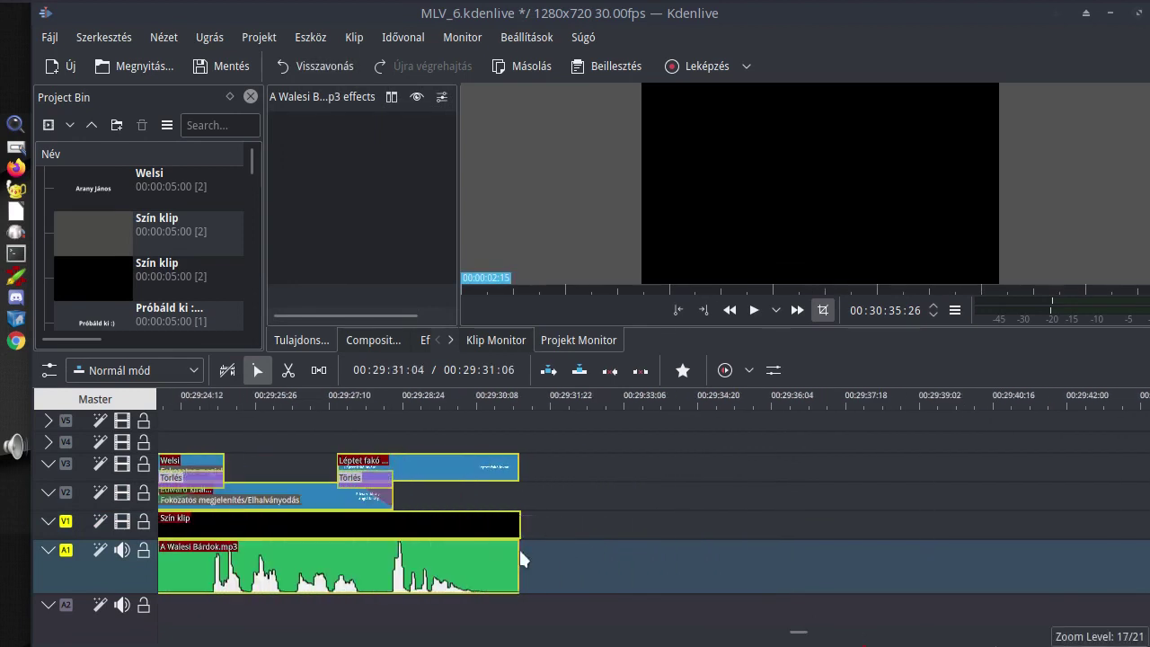
mouse_move(811, 634)
mouse_down()
mouse_move(760, 634)
mouse_move(801, 633)
mouse_up()
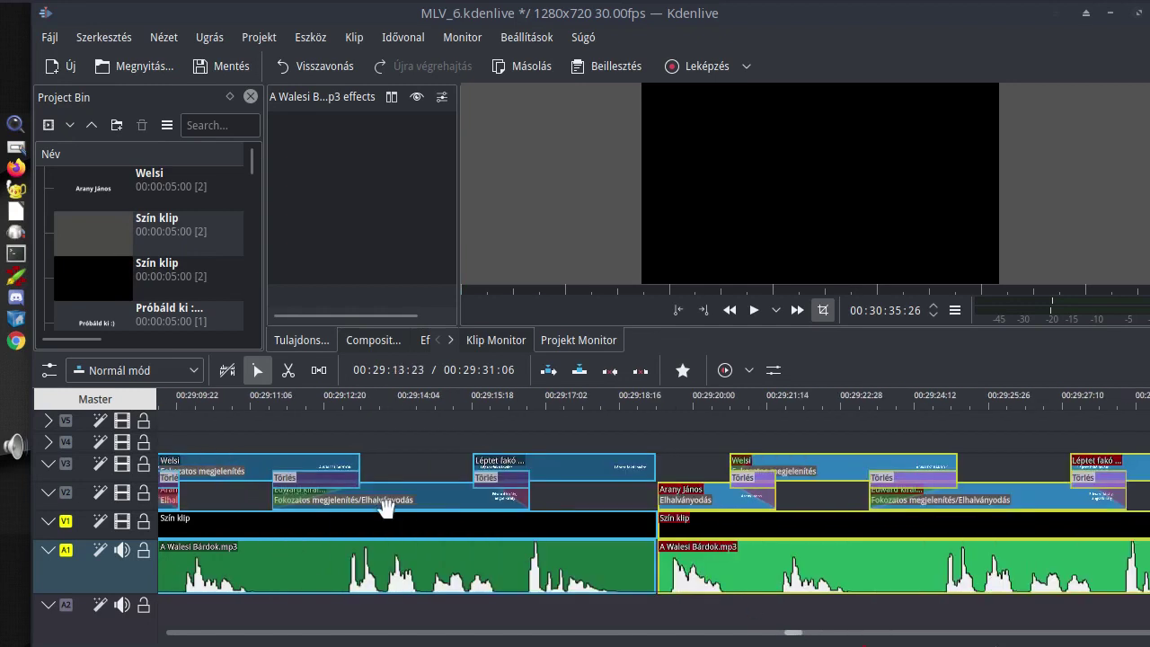
click(719, 493)
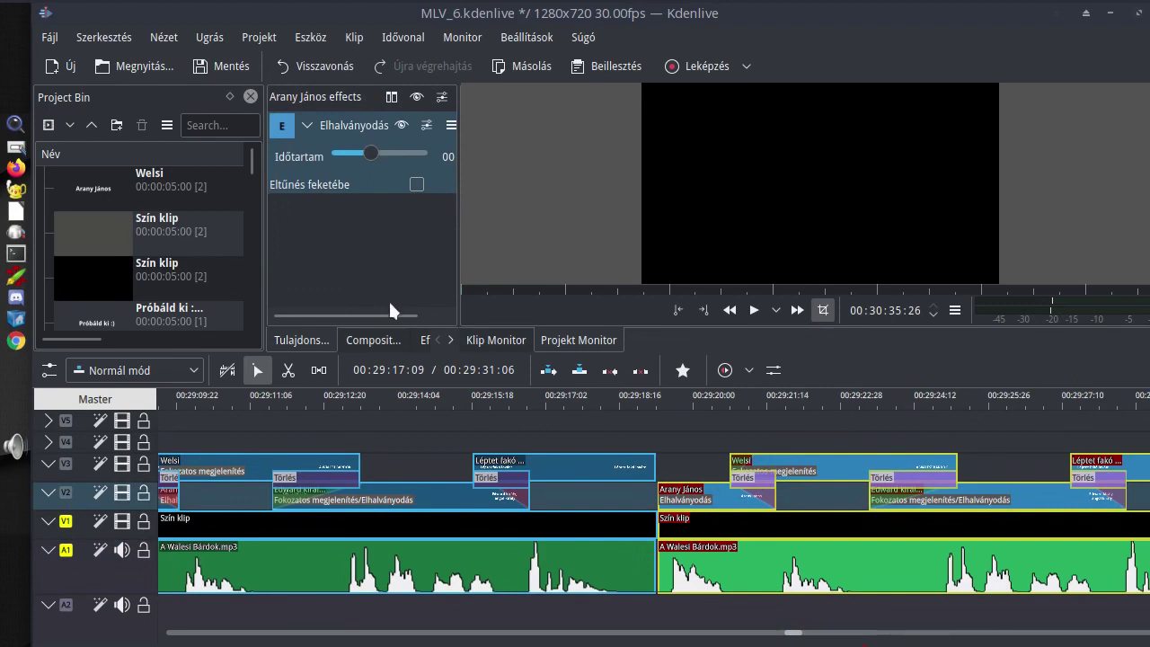
drag(388, 316, 749, 135)
click(732, 126)
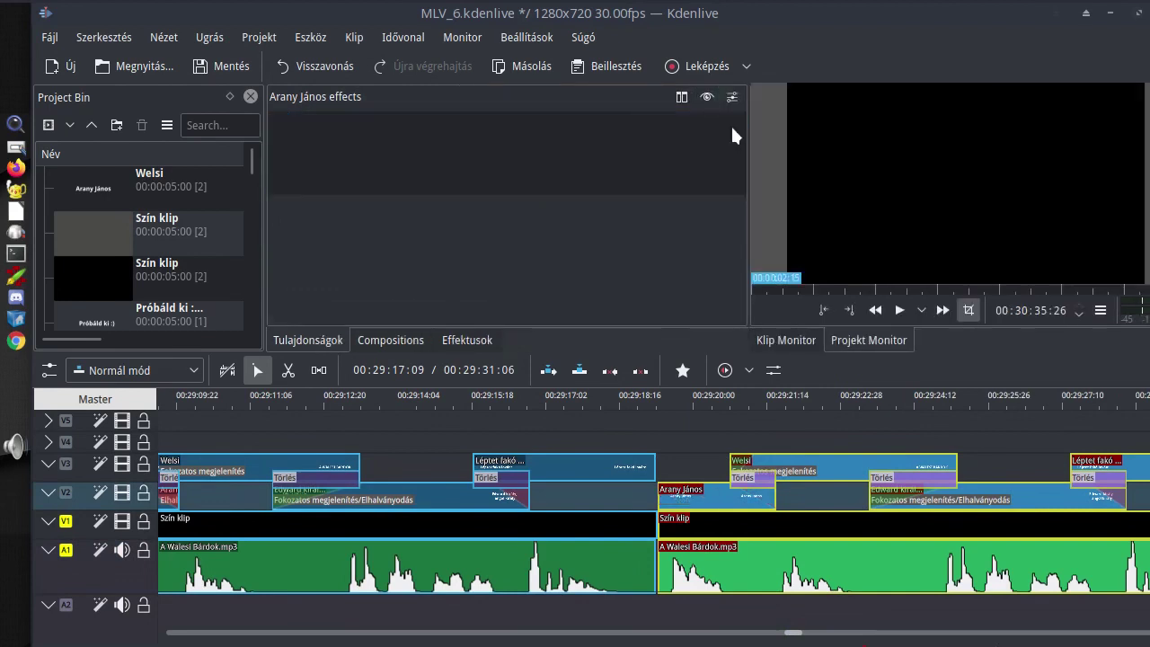
- Delete the Törlés between the copied Arany János and Welsi clips and remove Welsi's Fokozatos megjelenítés effect
click(755, 477)
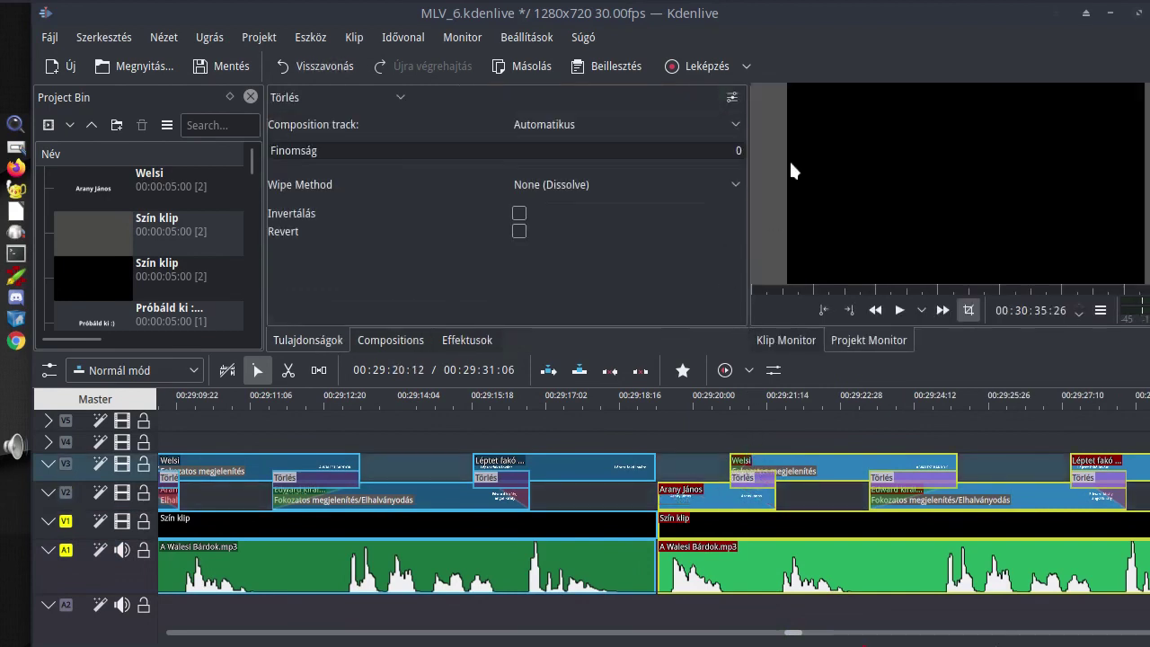
click(759, 478)
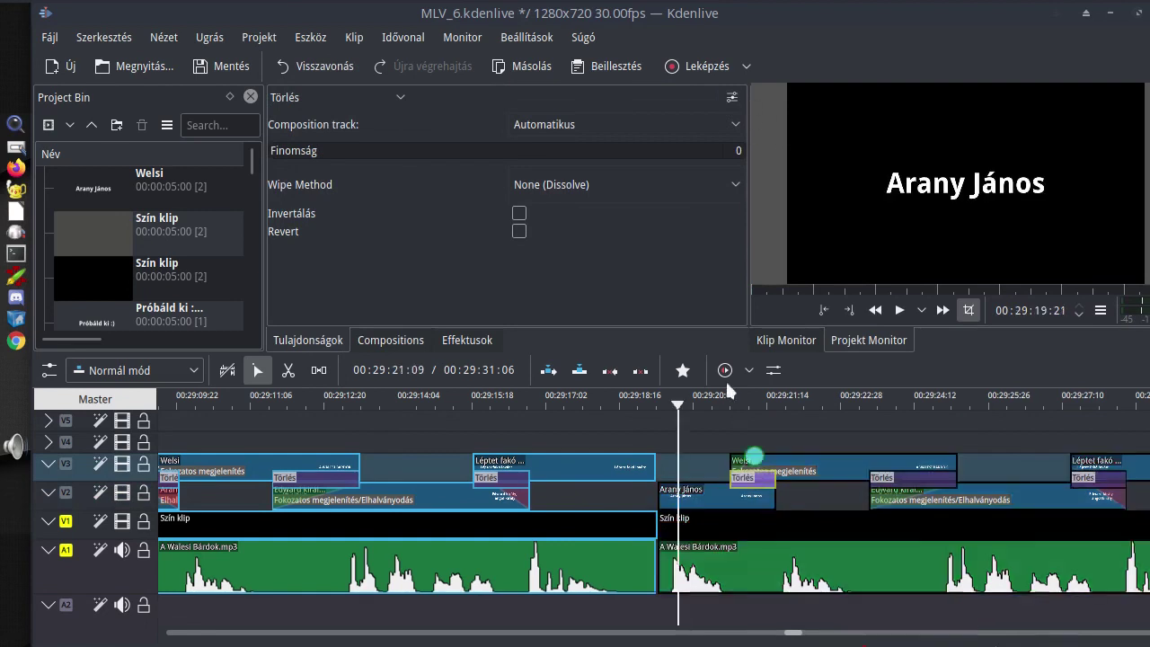
key(Delete)
click(753, 460)
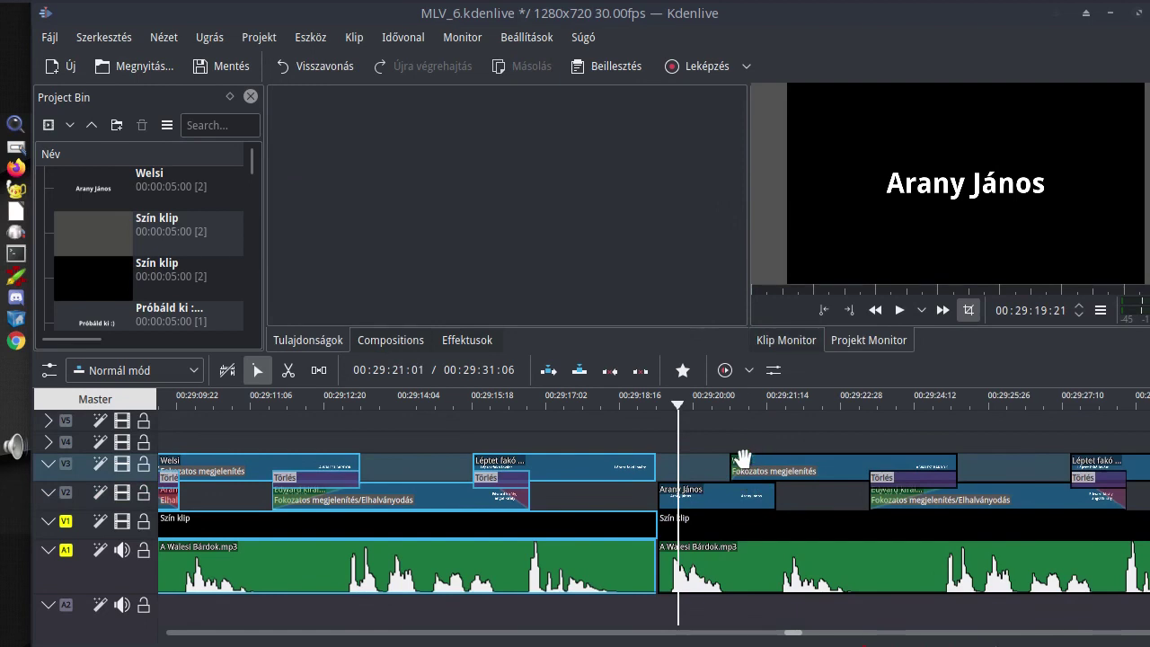
click(749, 463)
click(738, 474)
click(732, 126)
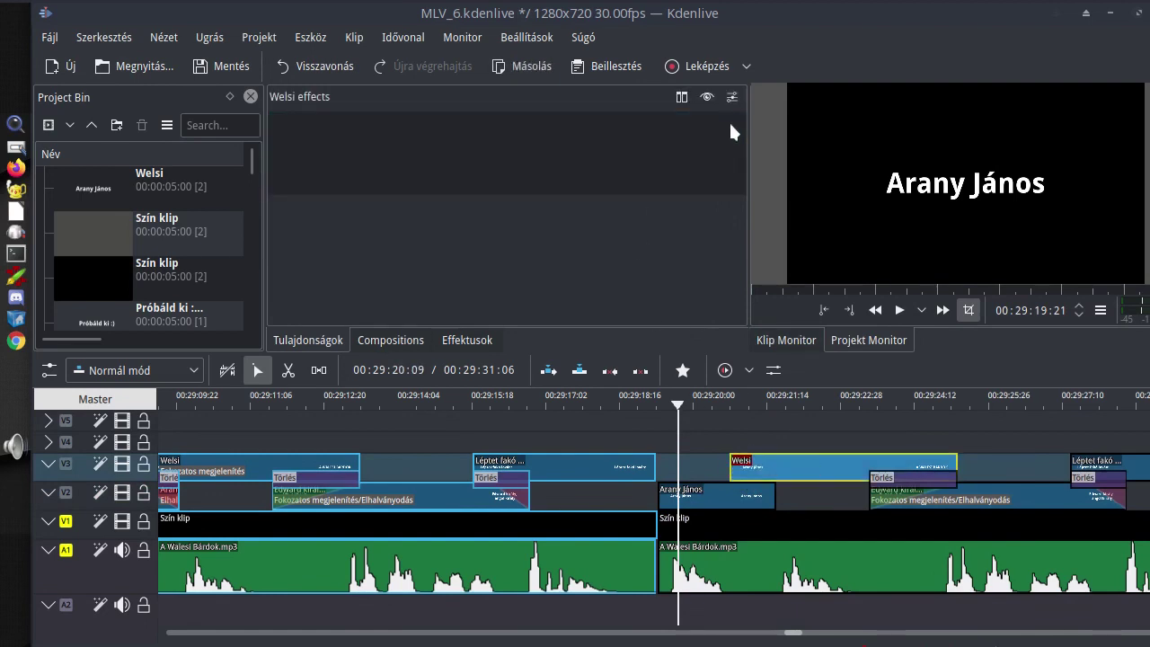
- Delete the Törlés between the copied Welsi and Edward király clips and remove both fade effects from Edward király
click(716, 497)
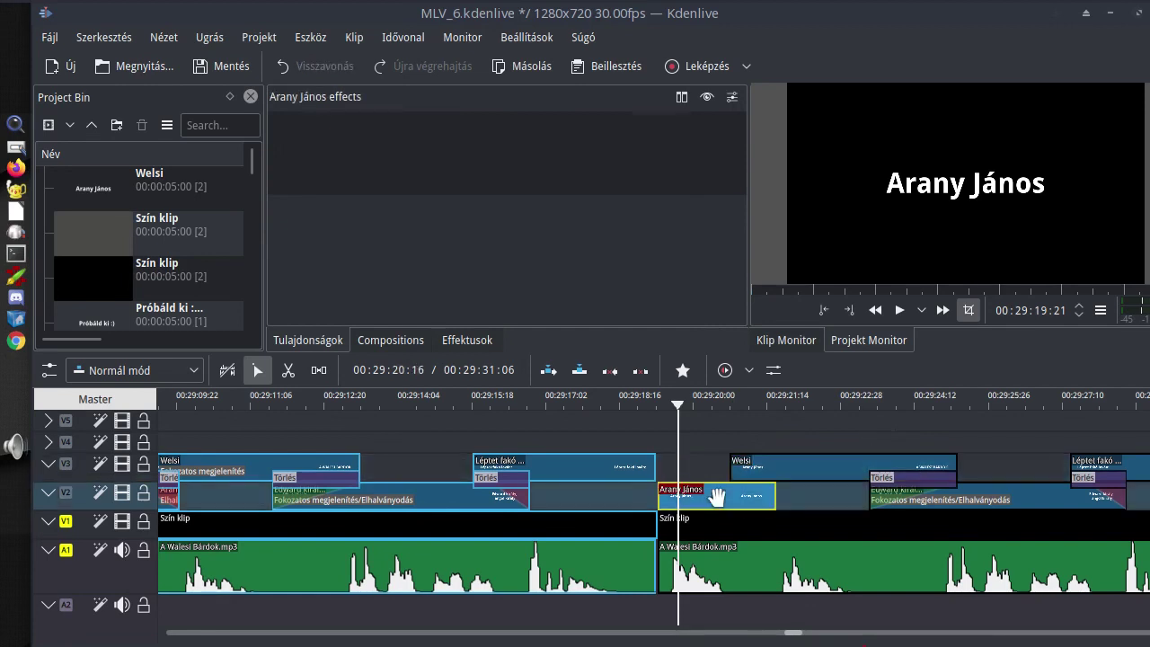
click(815, 470)
click(918, 477)
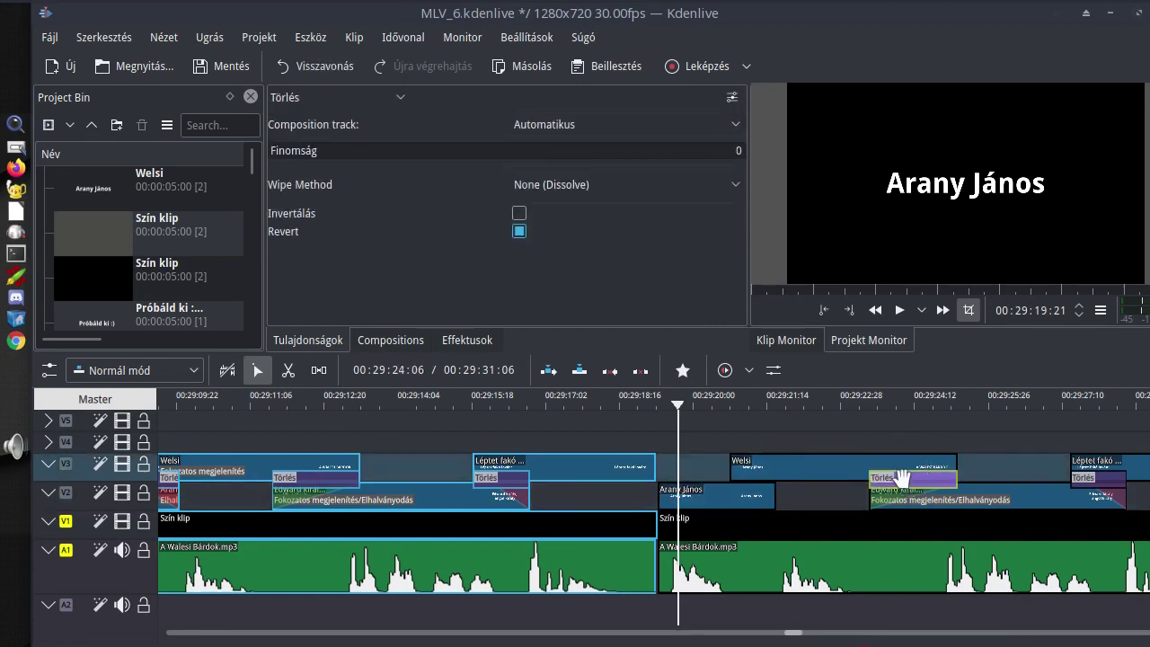
key(Delete)
click(911, 492)
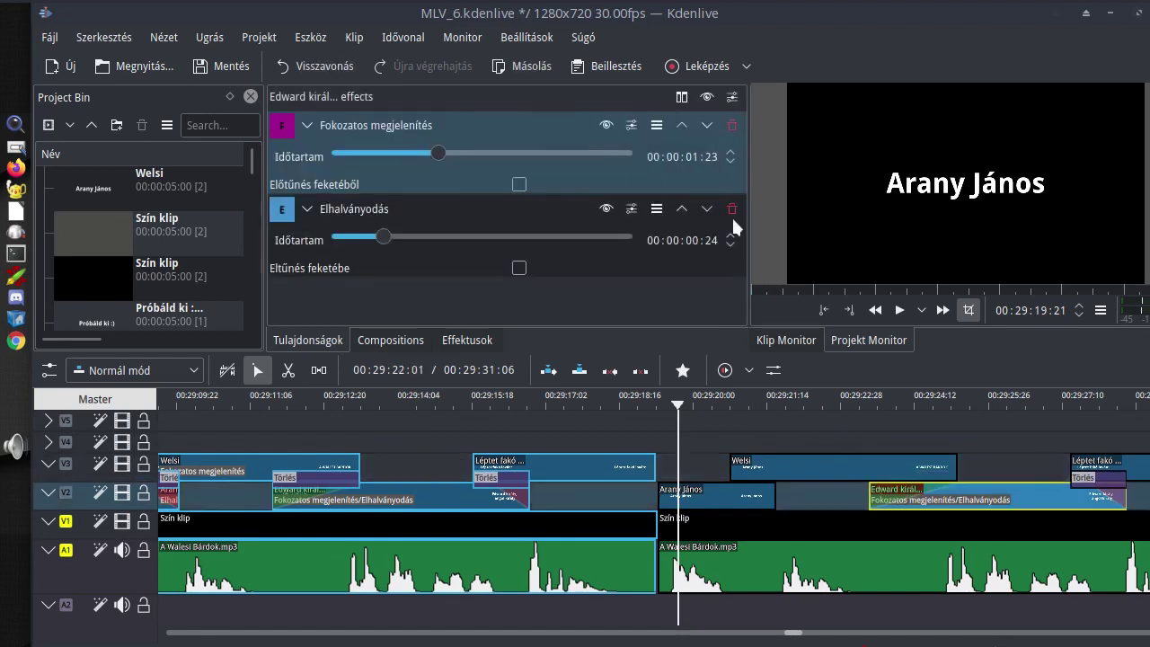
click(733, 209)
click(730, 125)
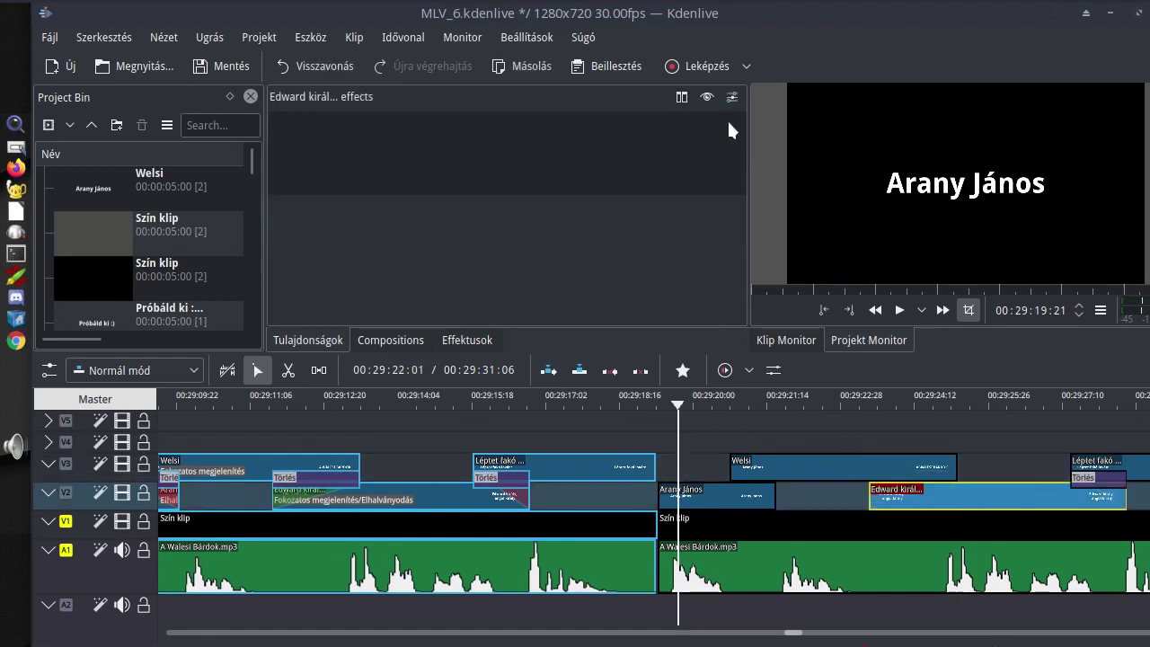
- Delete the remaining Törlés at the copied Léptet fakó clip and check the copied title clips for leftover effects
click(1082, 477)
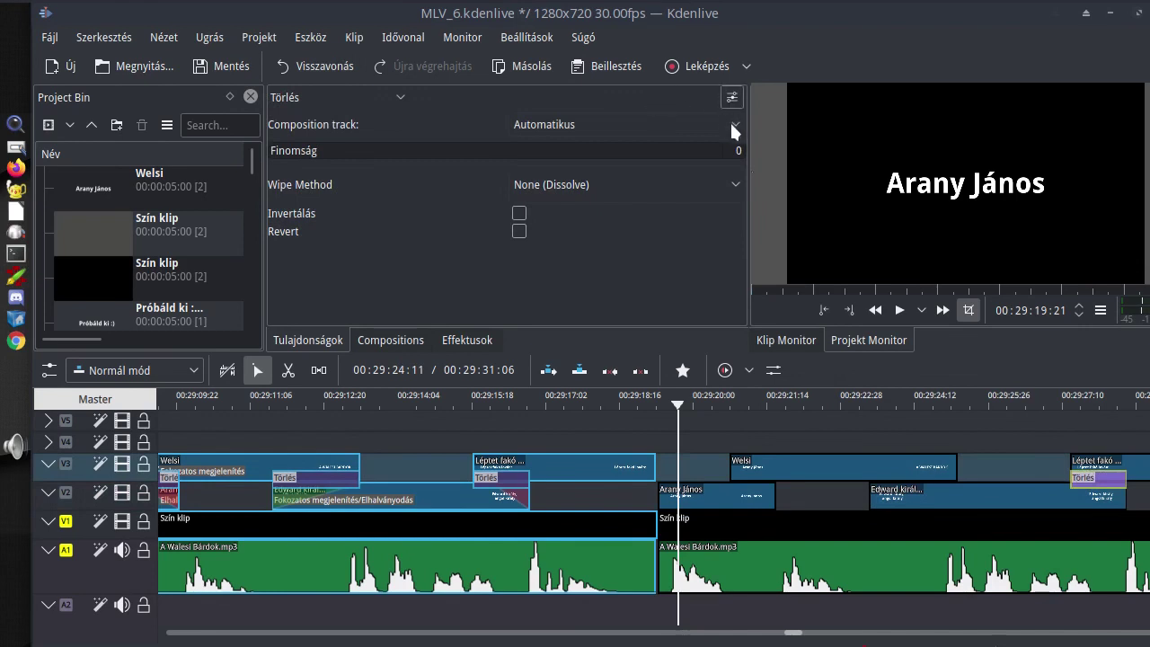
key(Delete)
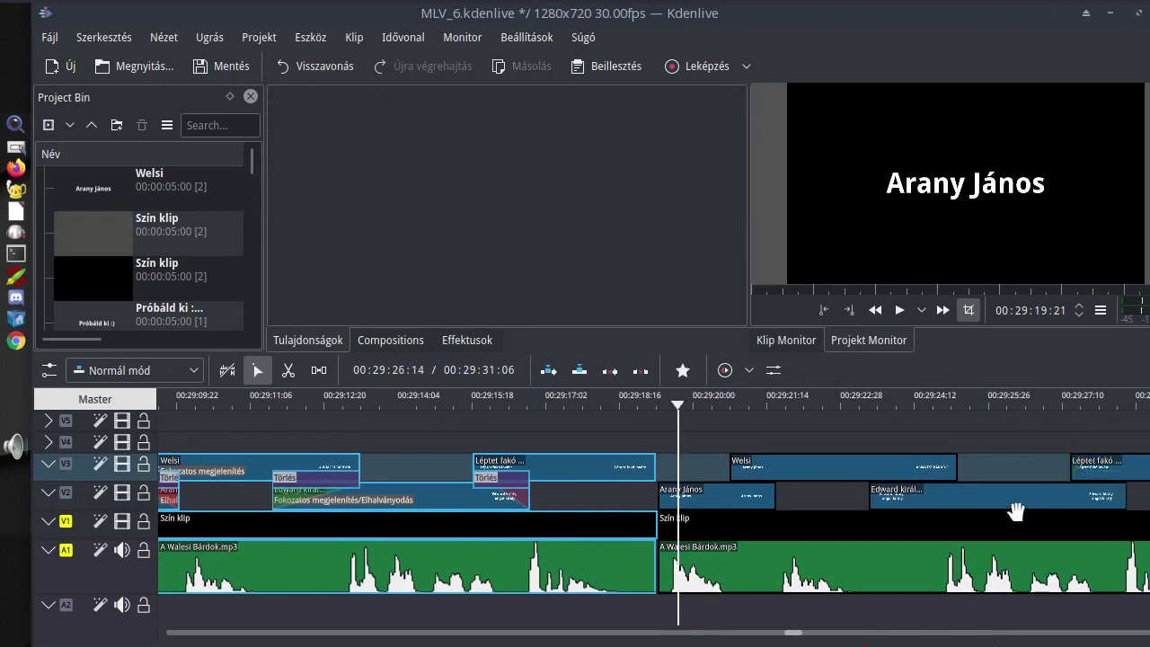
scroll(876, 546, down, 3)
scroll(876, 546, down, 3)
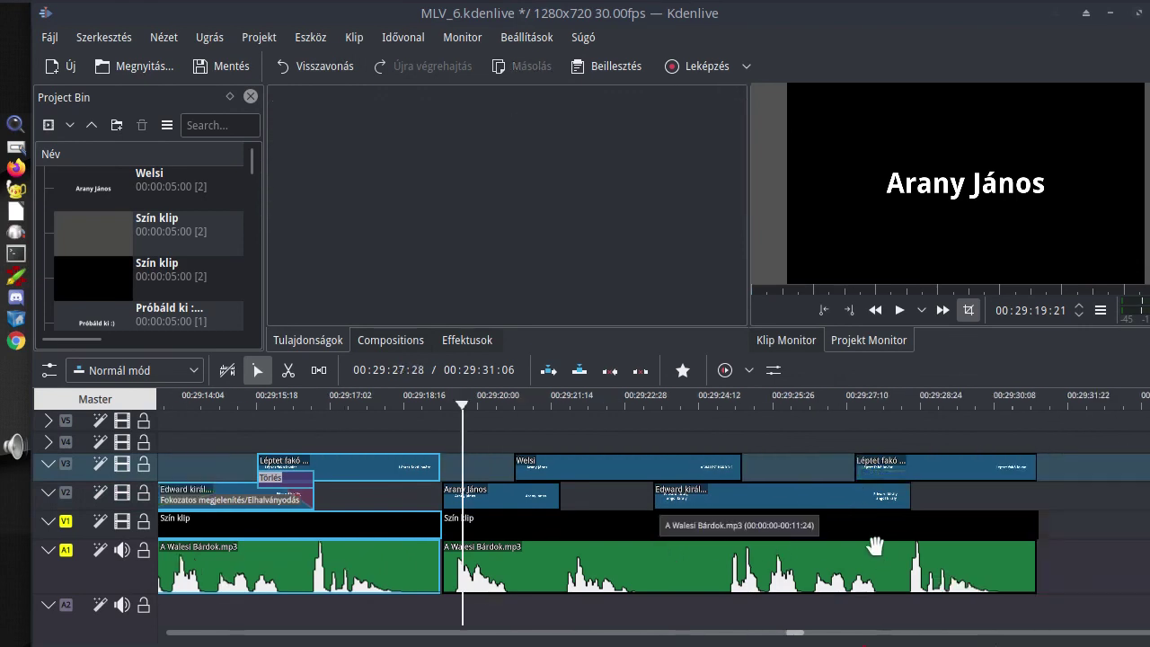
click(889, 465)
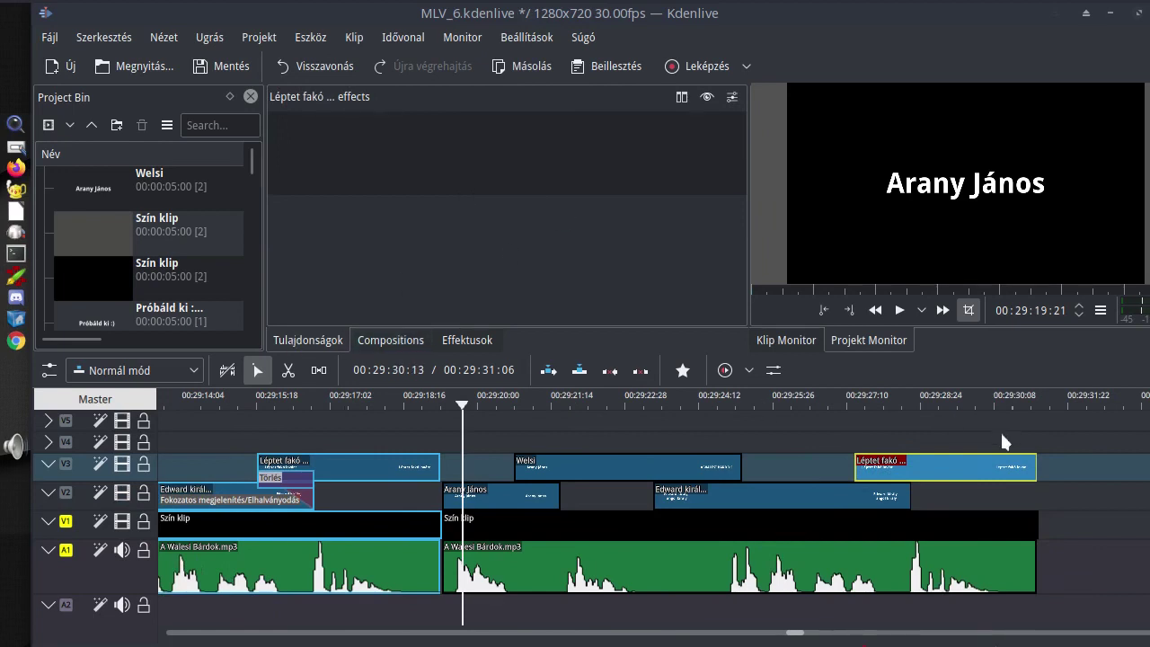
click(788, 502)
click(645, 462)
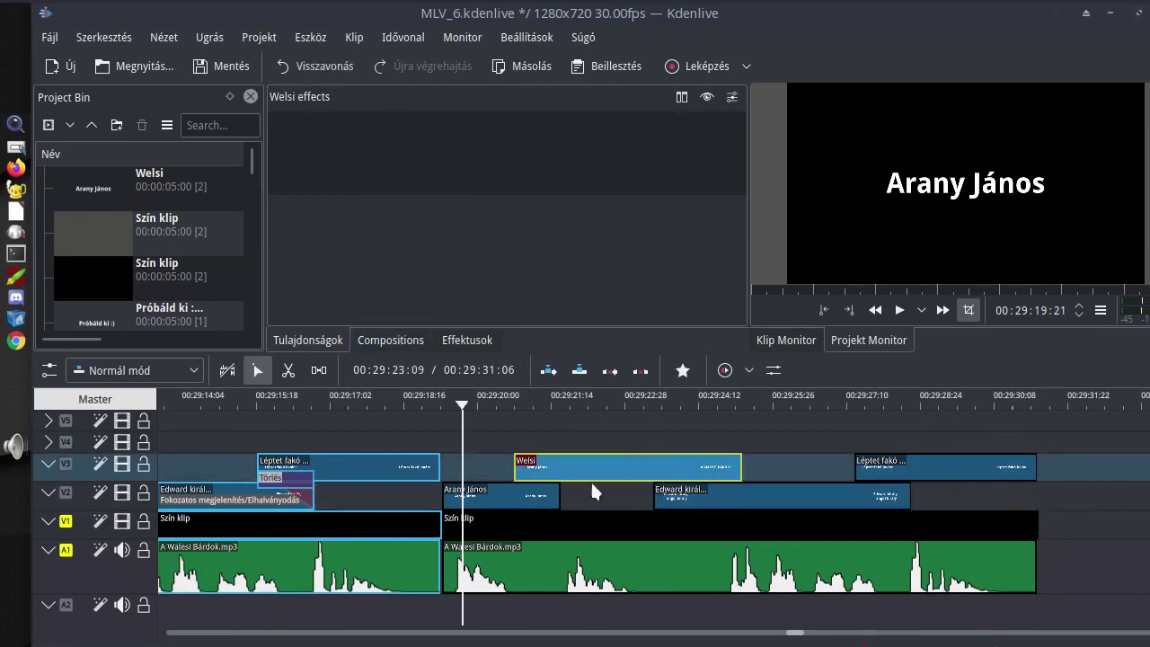
click(529, 490)
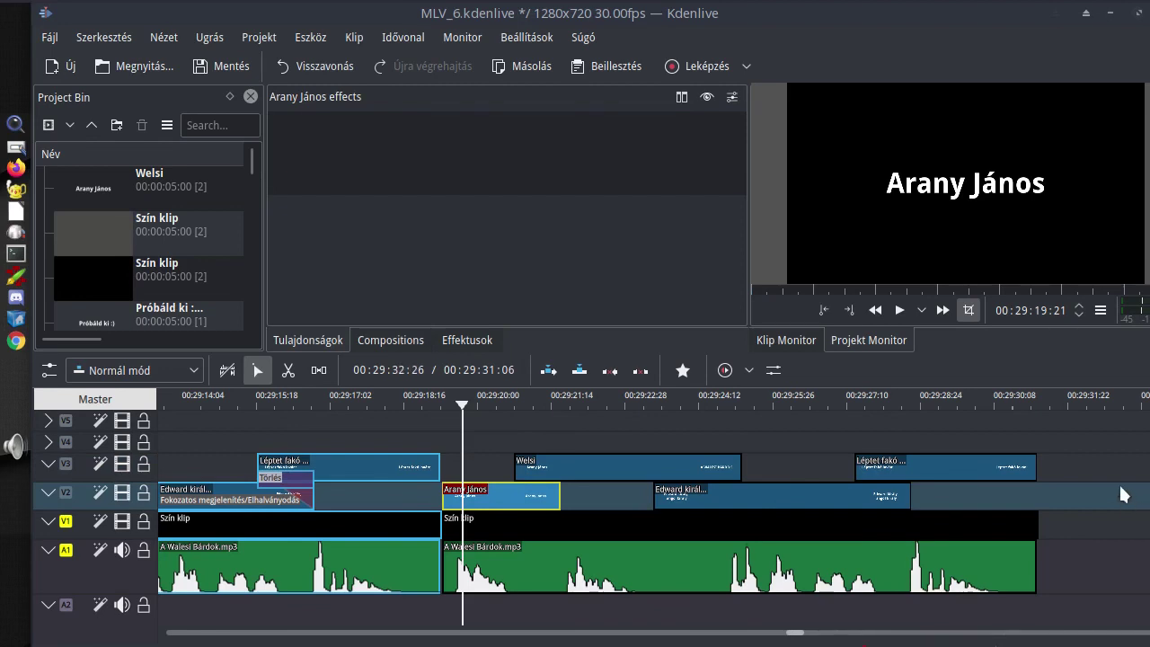
key(alt+Up)
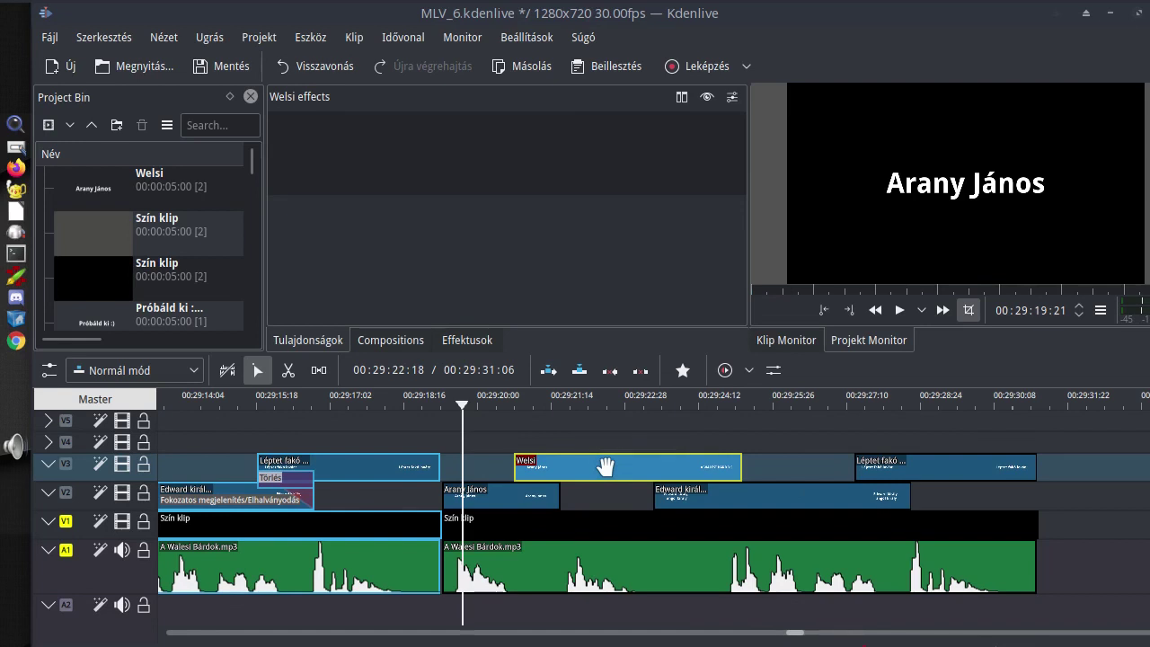
- Add a Composite and transform composition to the copied Welsi clip and preview where it overlaps Arany János
click(388, 342)
scroll(414, 237, down, 3)
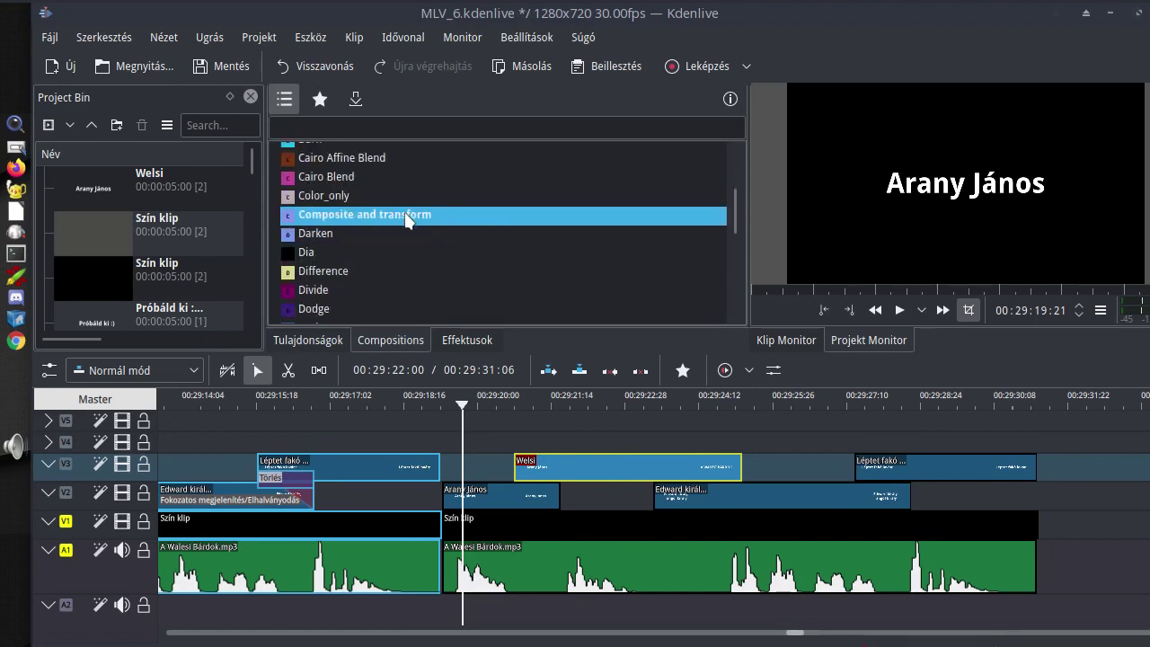
click(409, 216)
drag(417, 252, 721, 473)
click(602, 477)
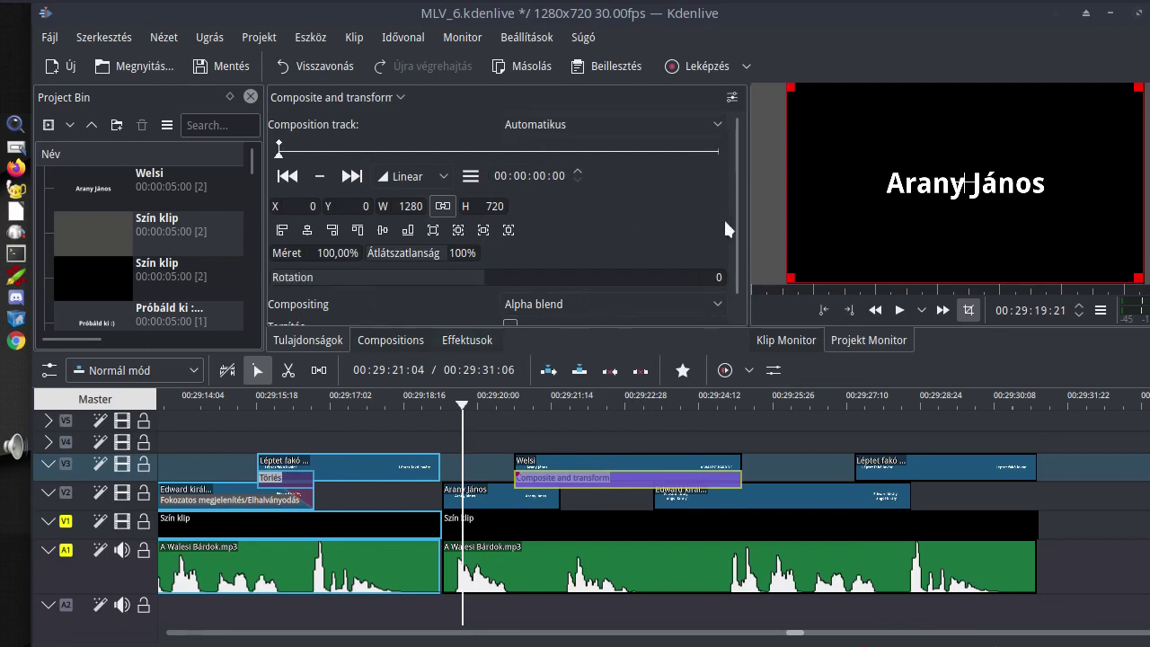
drag(737, 217, 735, 248)
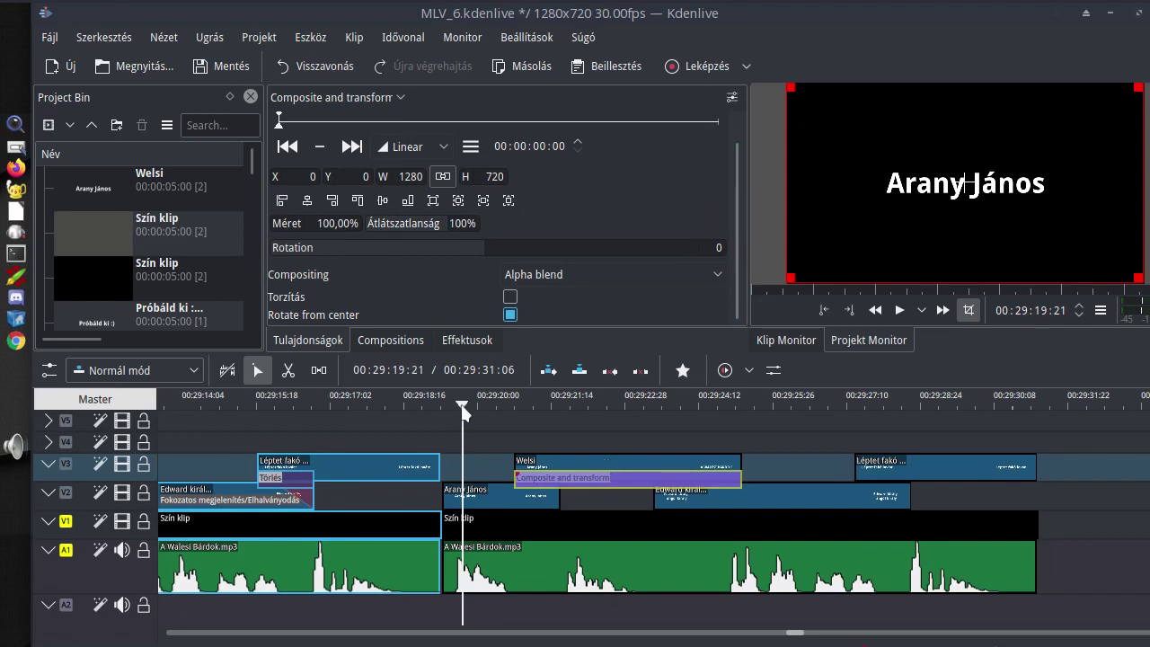
drag(463, 411, 519, 417)
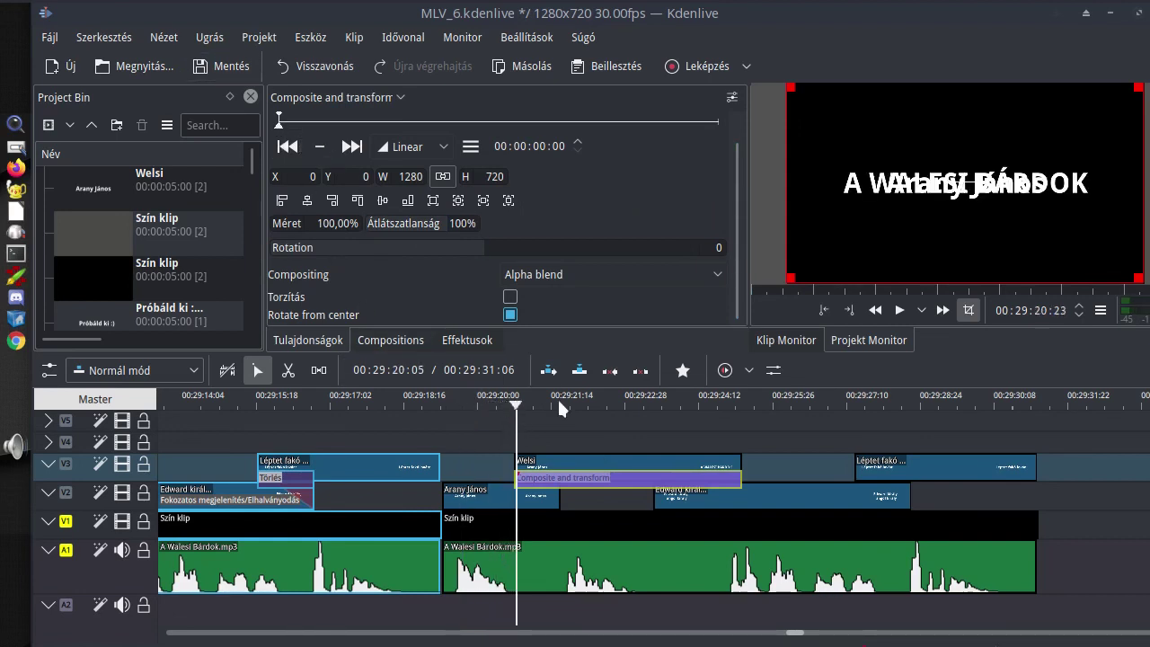
click(582, 466)
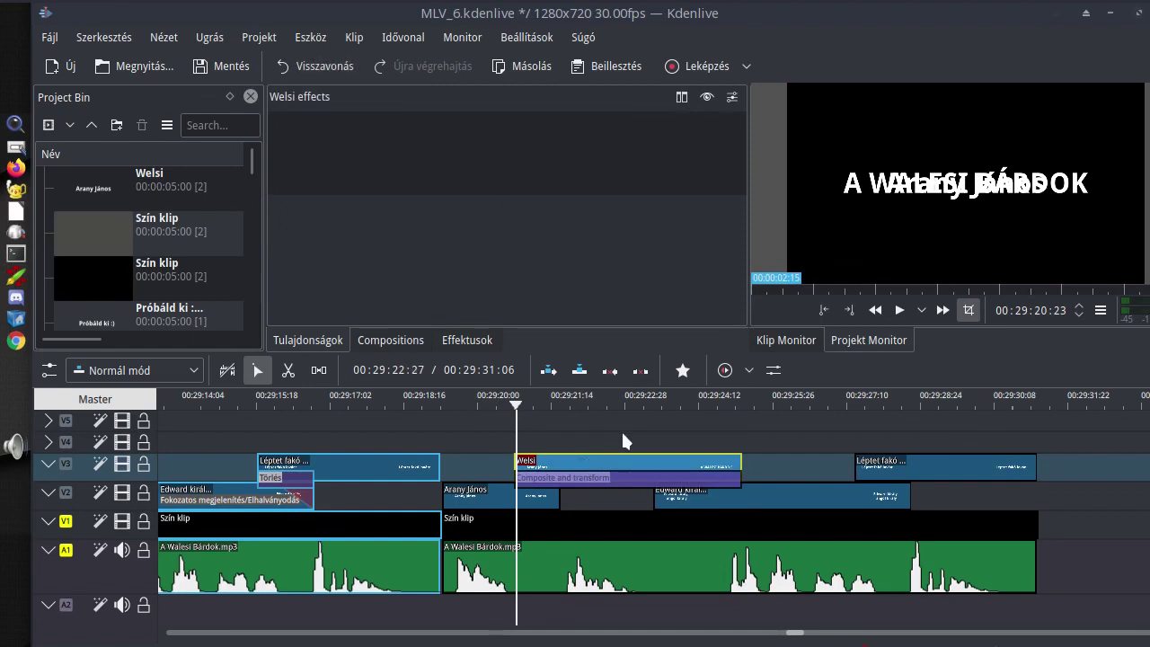
key(Left)
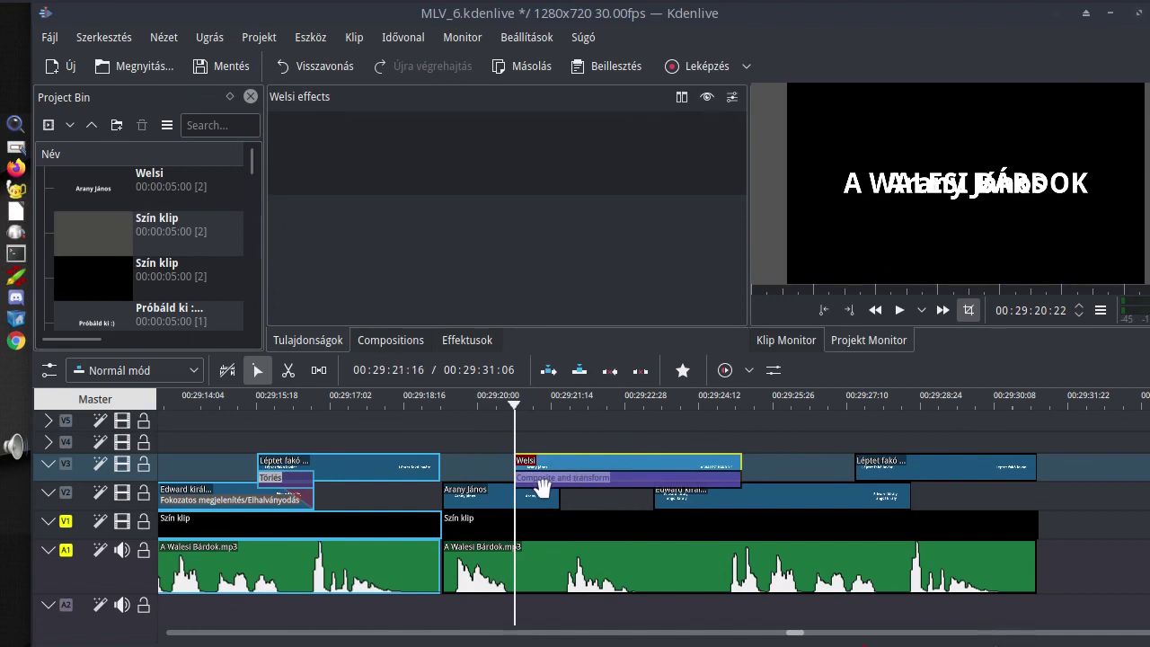
click(505, 408)
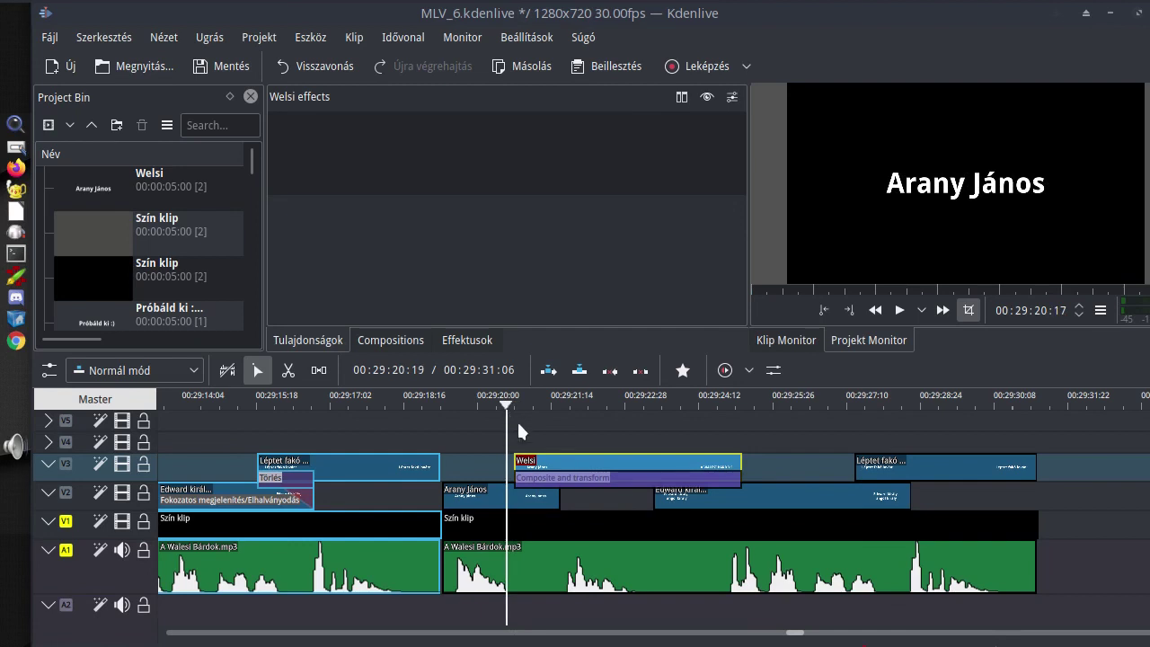
- Set the Welsi composition's size (Méret) to 80% and its opacity (Átlátszatlanság) to 80%
click(575, 477)
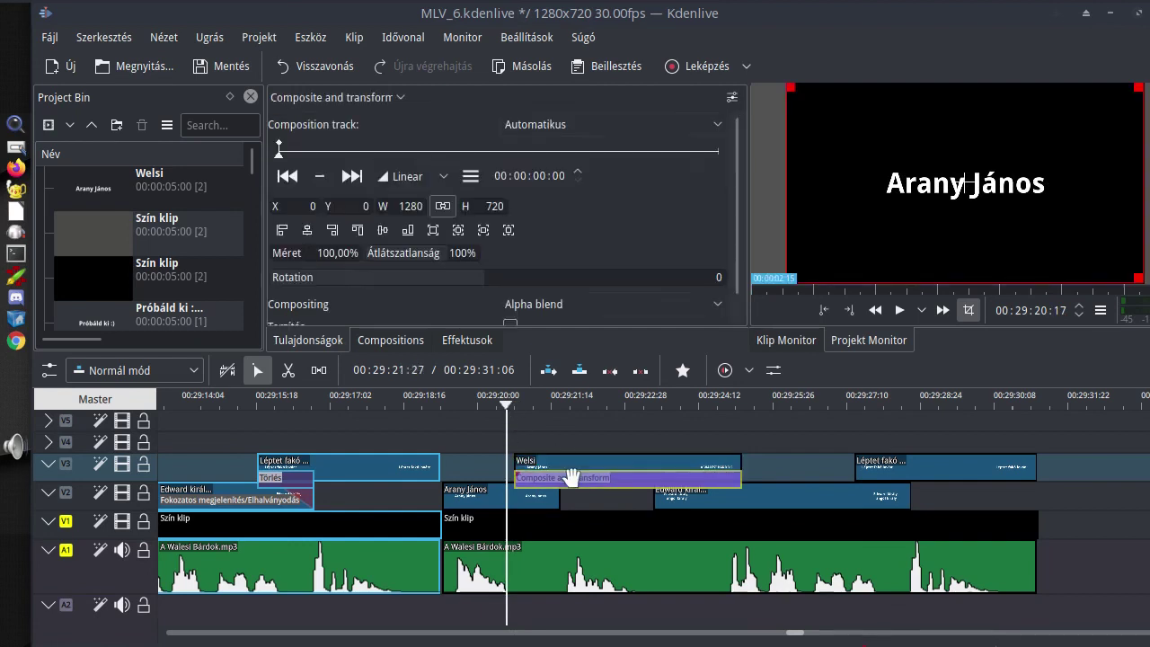
click(309, 253)
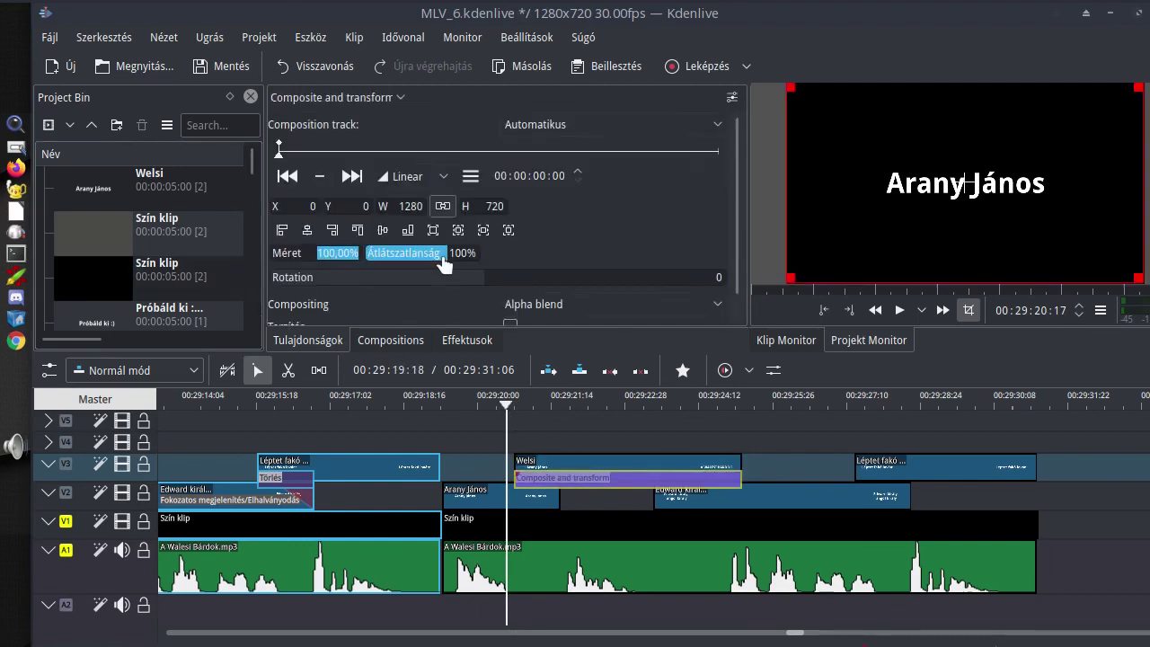
text(80)
key(Tab)
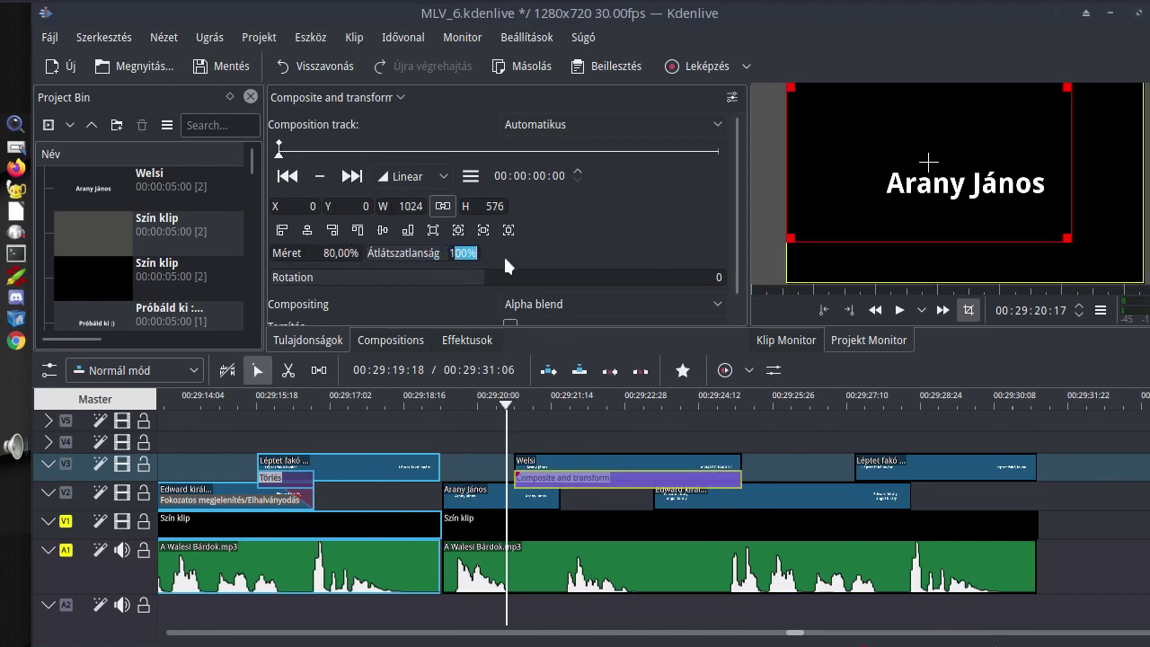
key(BackSpace)
text(80)
- Centre the composition horizontally and vertically in the frame and play back the Arany János to Welsi overlap
click(308, 230)
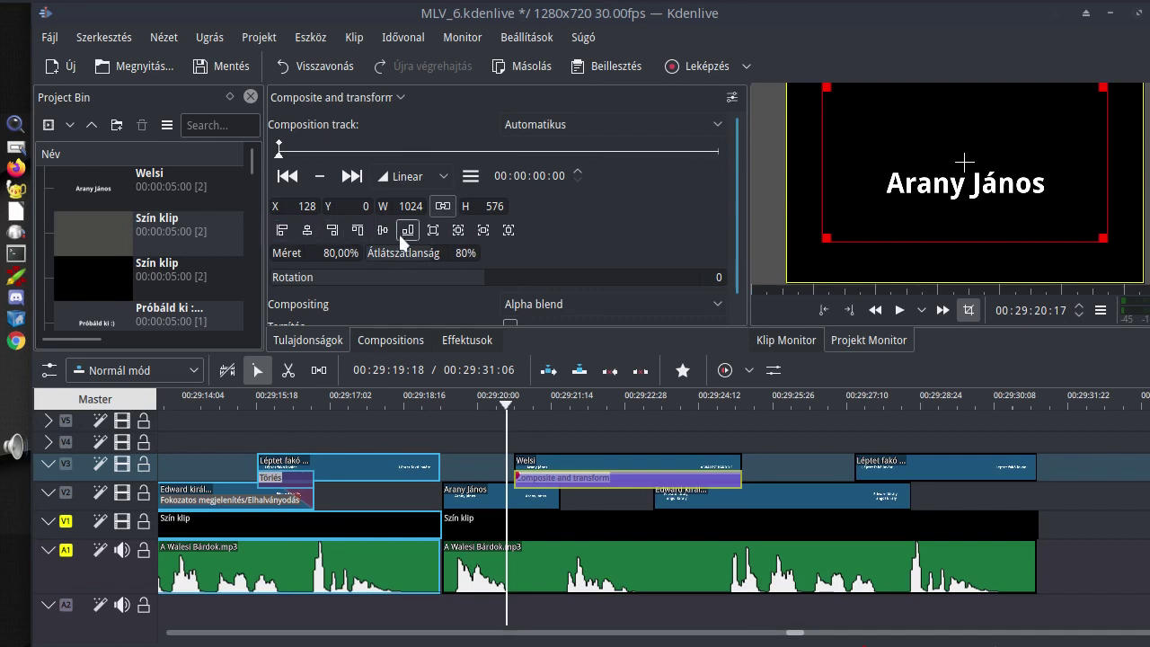
click(384, 230)
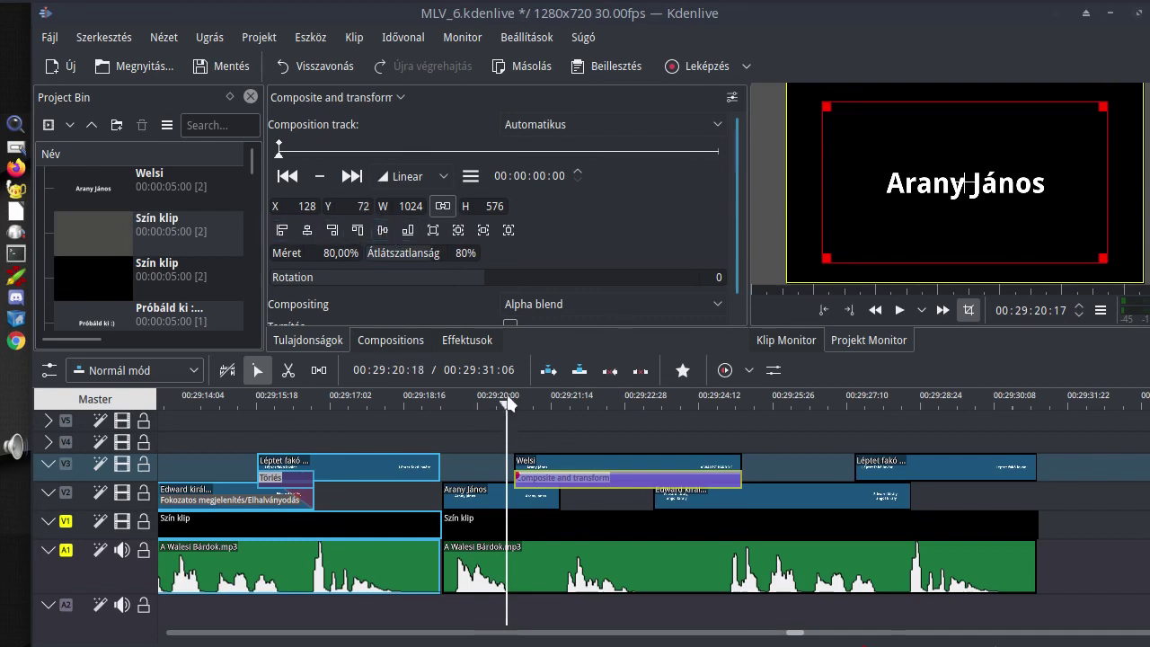
key(space)
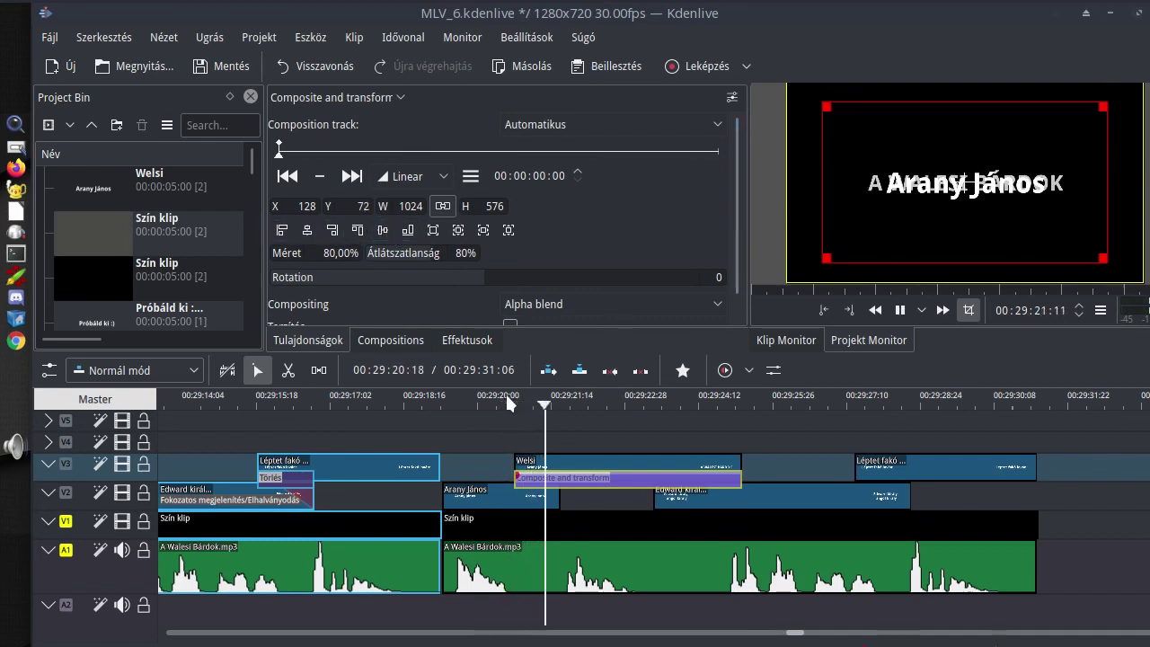
key(space)
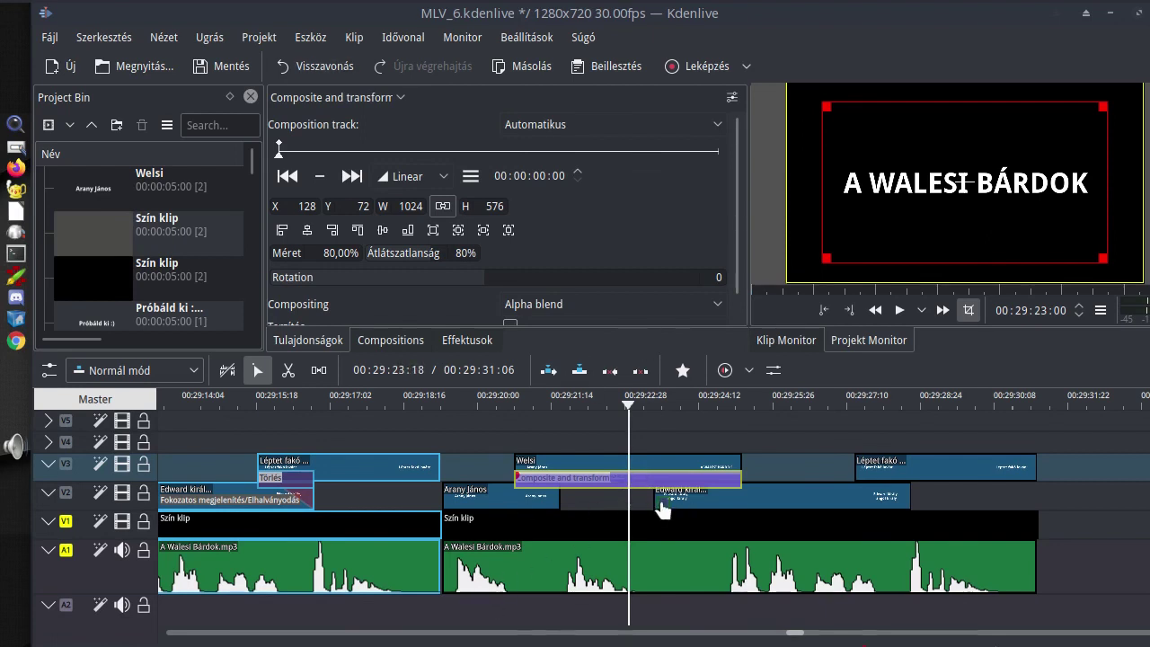
- Trim the starts of the copied Edward király and Welsi clips to clear the overlaps, and delete the old Welsi composition
drag(661, 508, 700, 503)
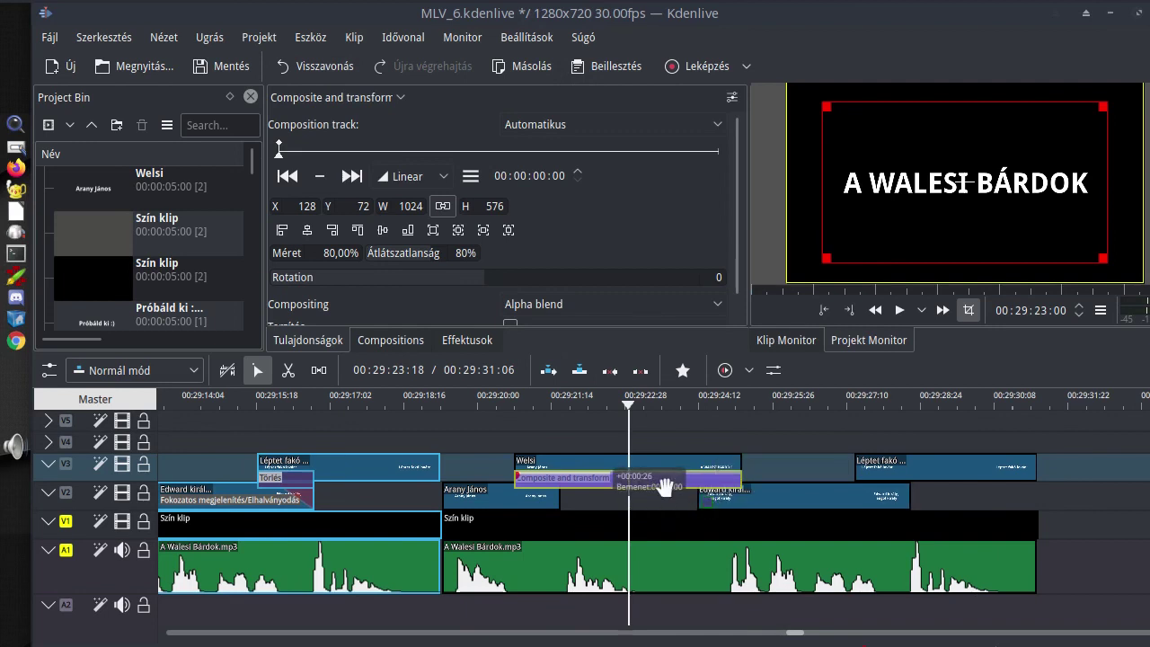
drag(518, 462, 566, 461)
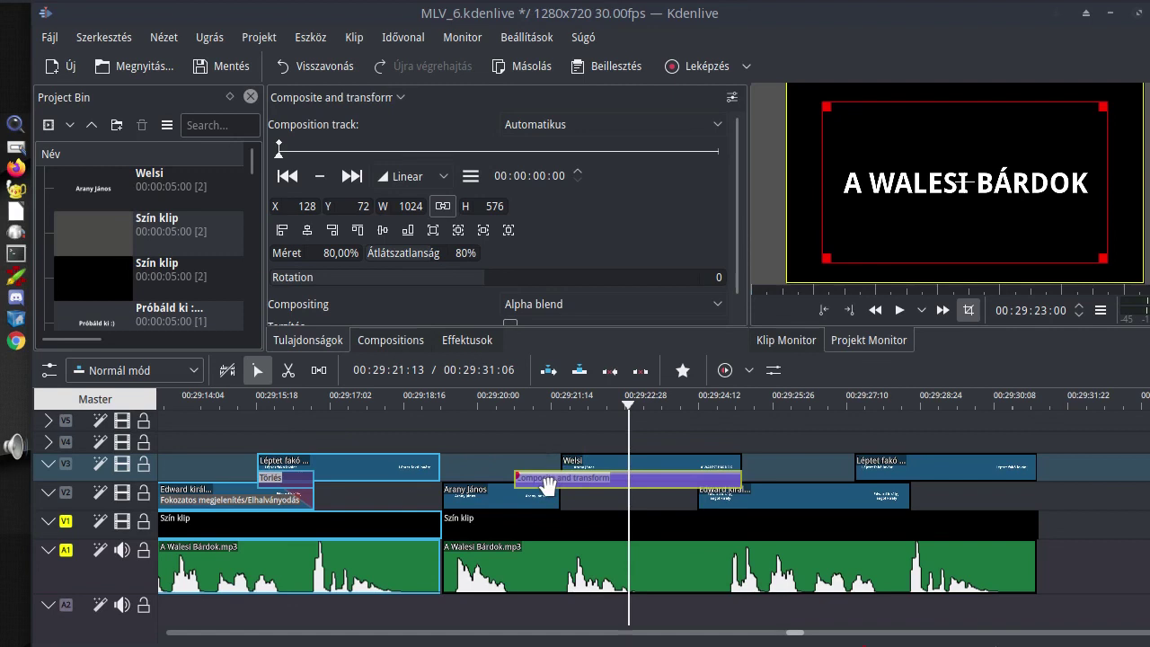
key(Delete)
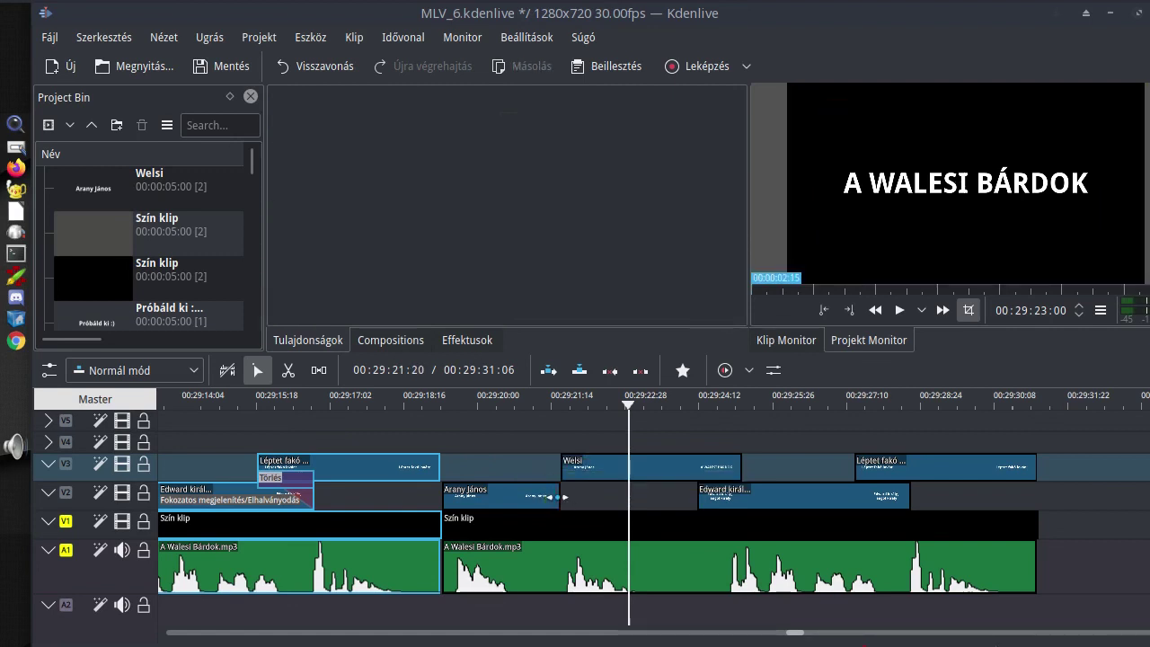
- Trim the end of the copied Welsi clip and place it on track V2 between Arany János and Edward király
click(556, 494)
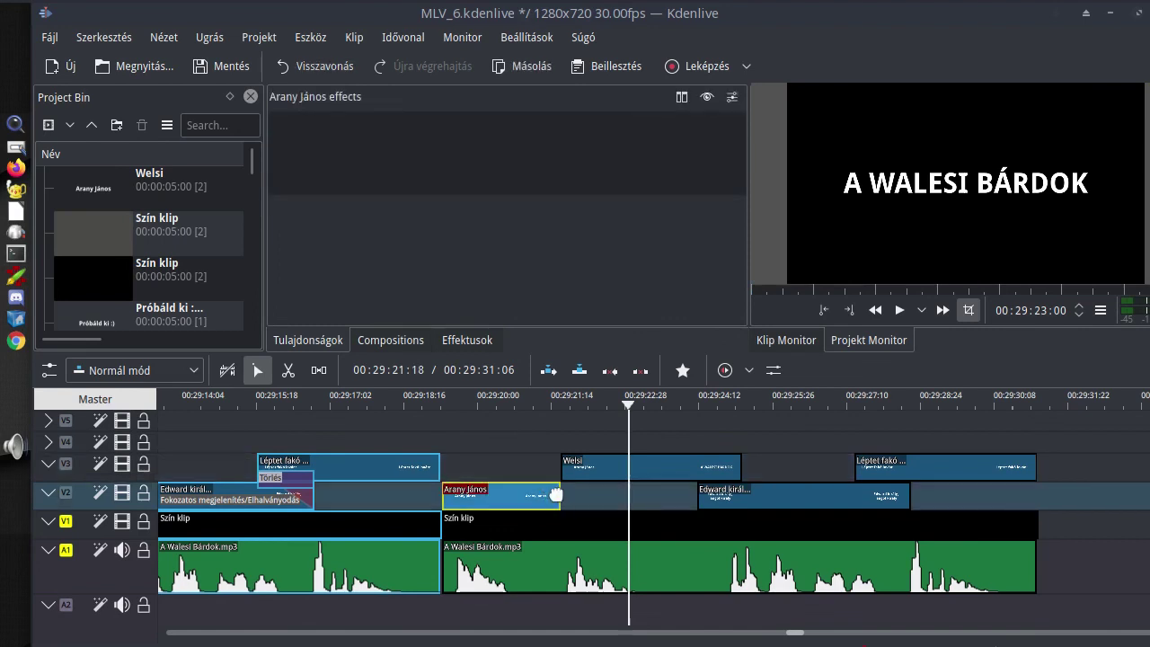
click(741, 460)
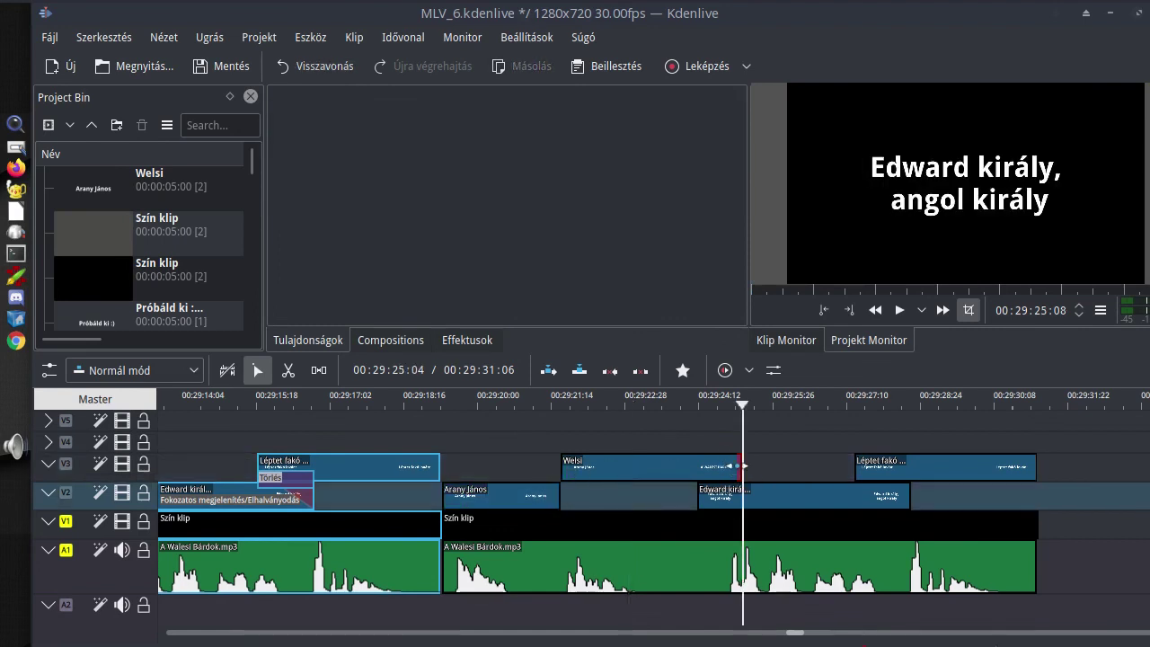
drag(742, 465, 636, 493)
scroll(631, 503, up, 1)
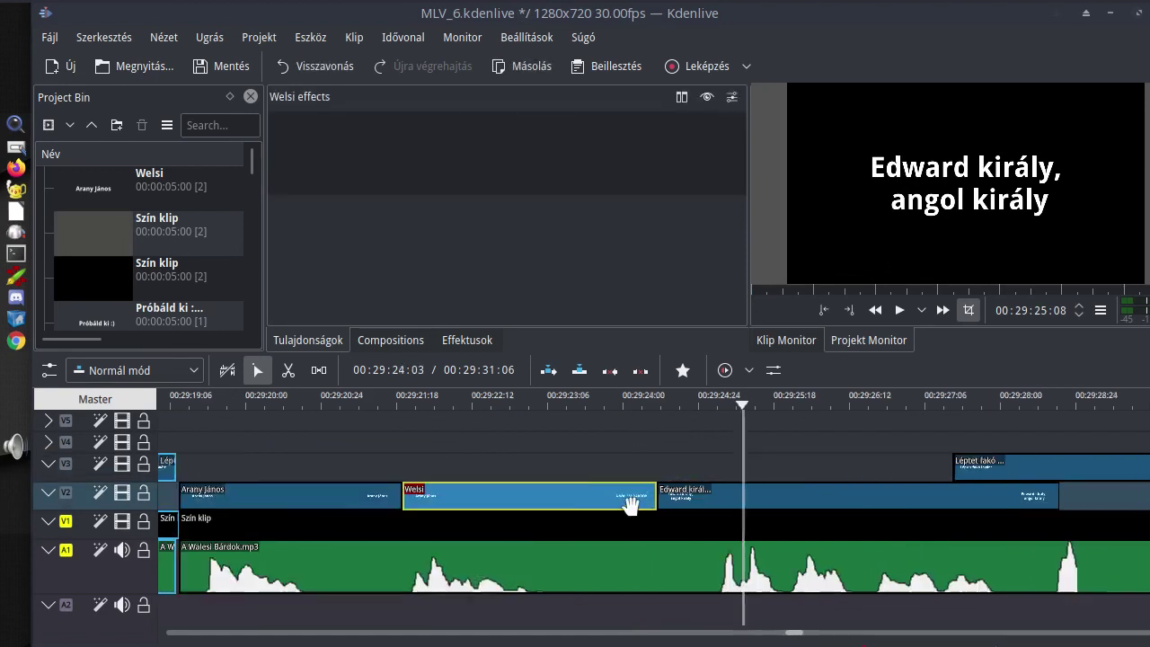
scroll(631, 504, up, 1)
- Shorten the end of the copied Edward király clip to about 00:29:28:00 and fit the Léptet fakó clip directly after it on track V2
click(662, 495)
scroll(719, 490, right, 1)
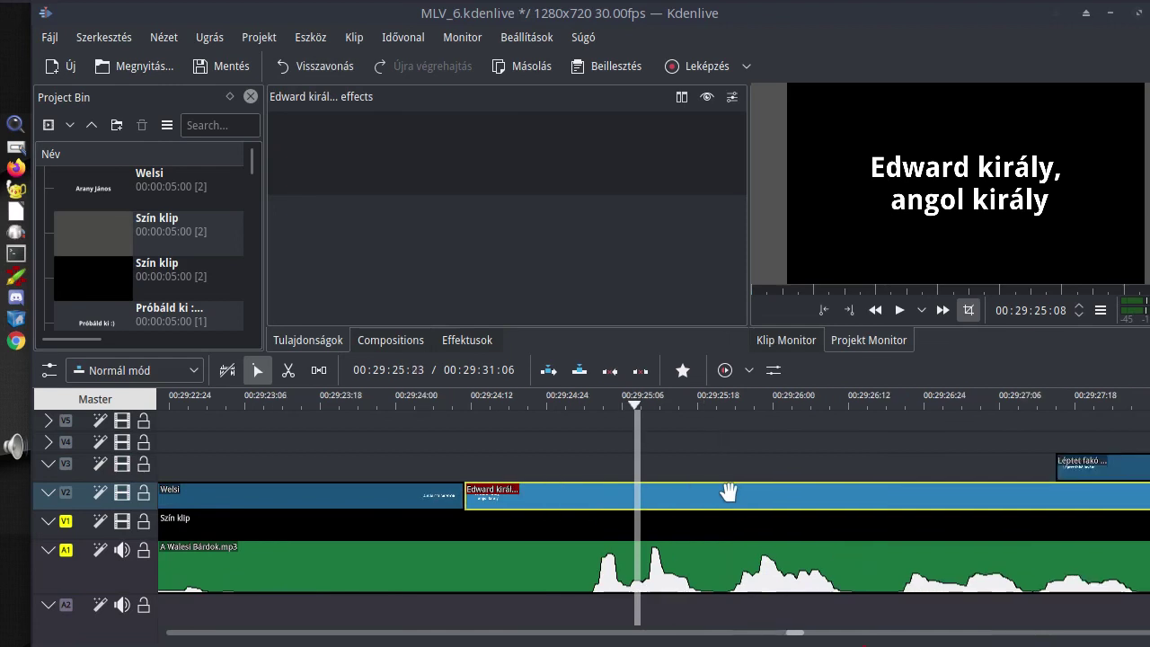
scroll(728, 493, right, 8)
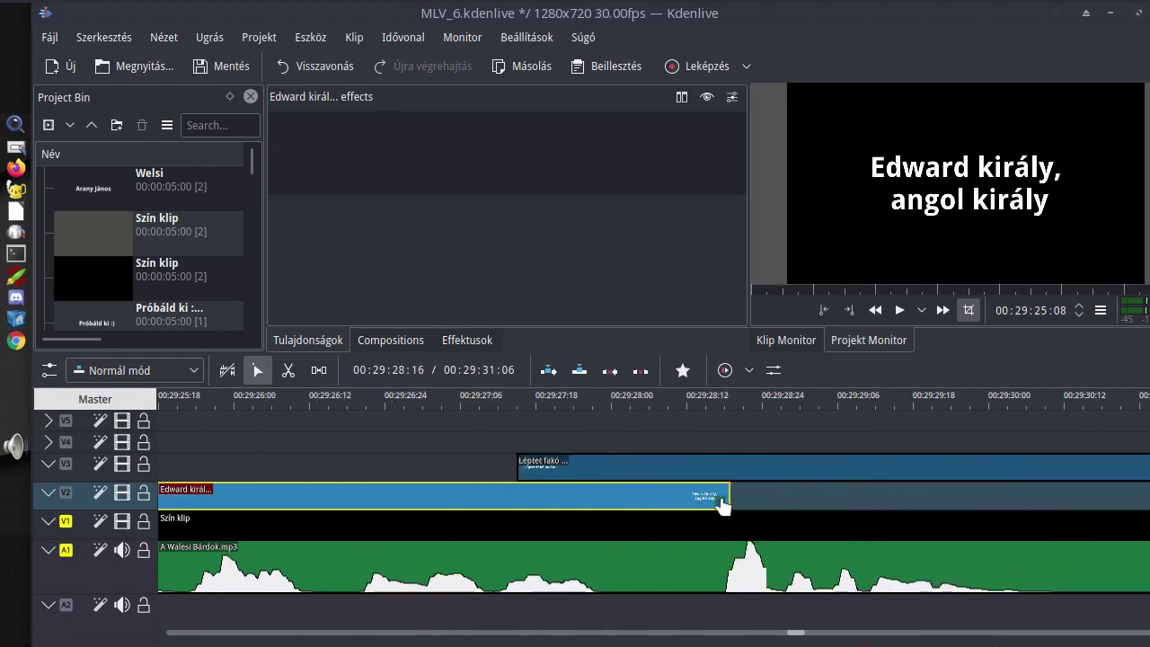
drag(723, 506, 635, 499)
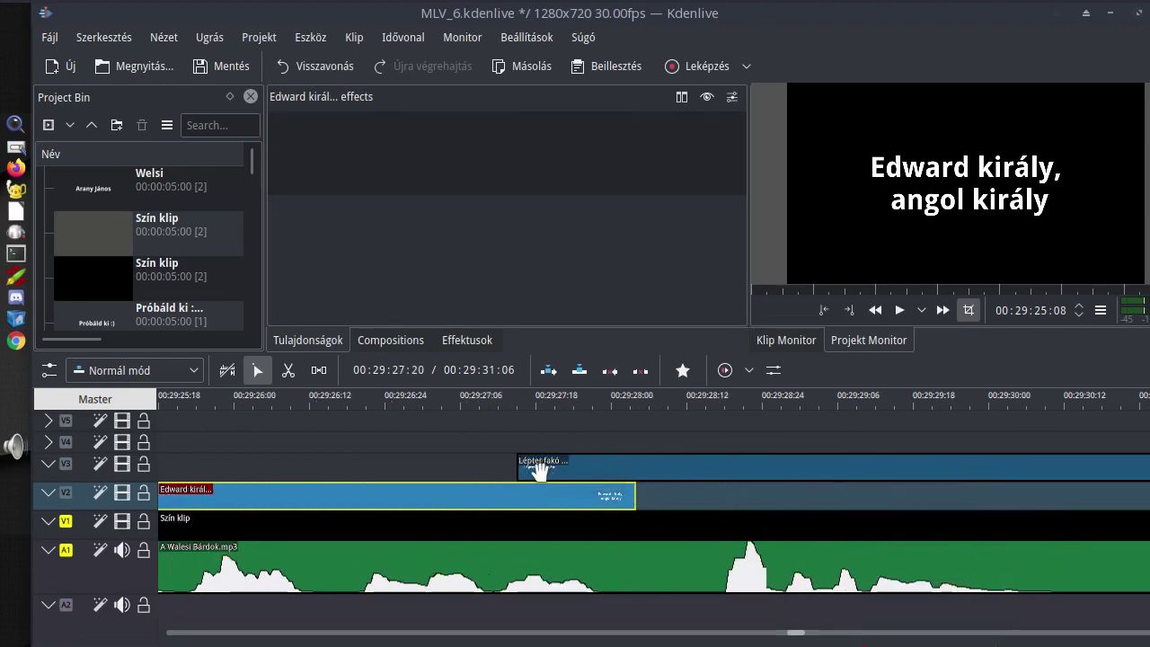
drag(537, 469, 698, 493)
scroll(701, 493, right, 7)
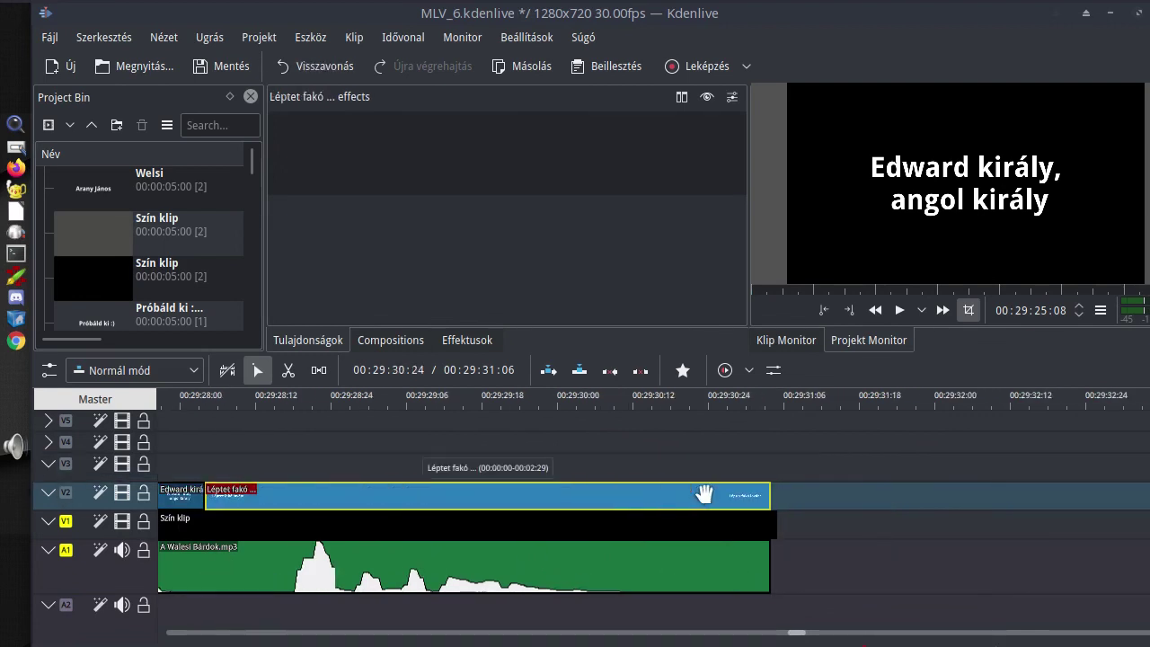
scroll(703, 492, left, 7)
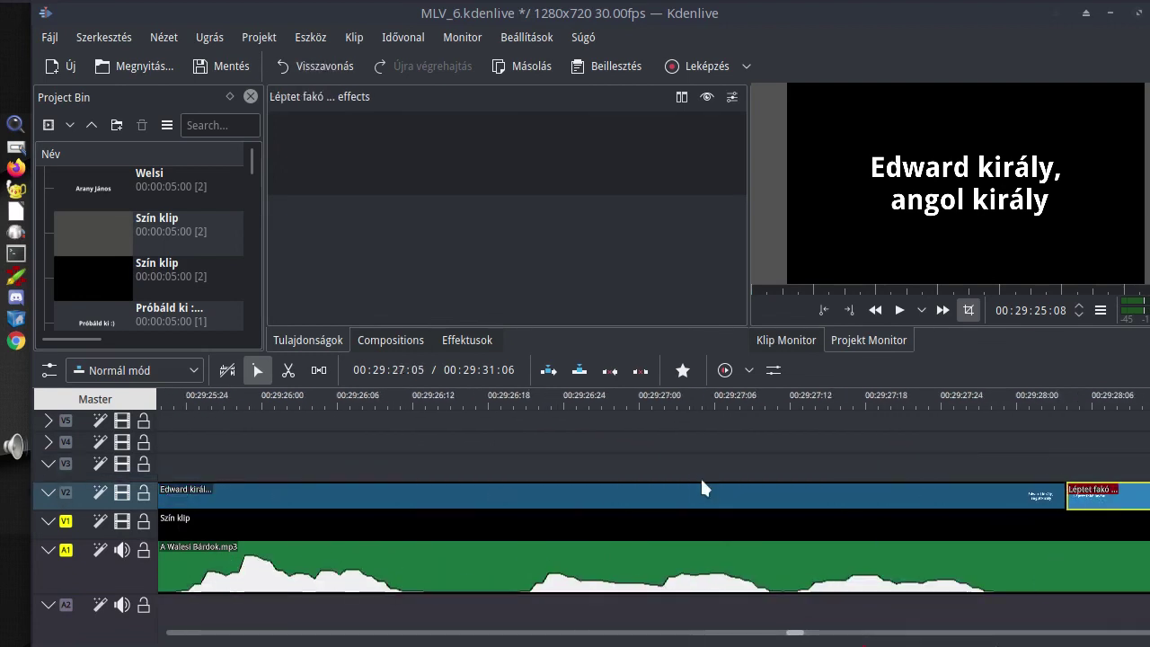
scroll(700, 476, down, 5)
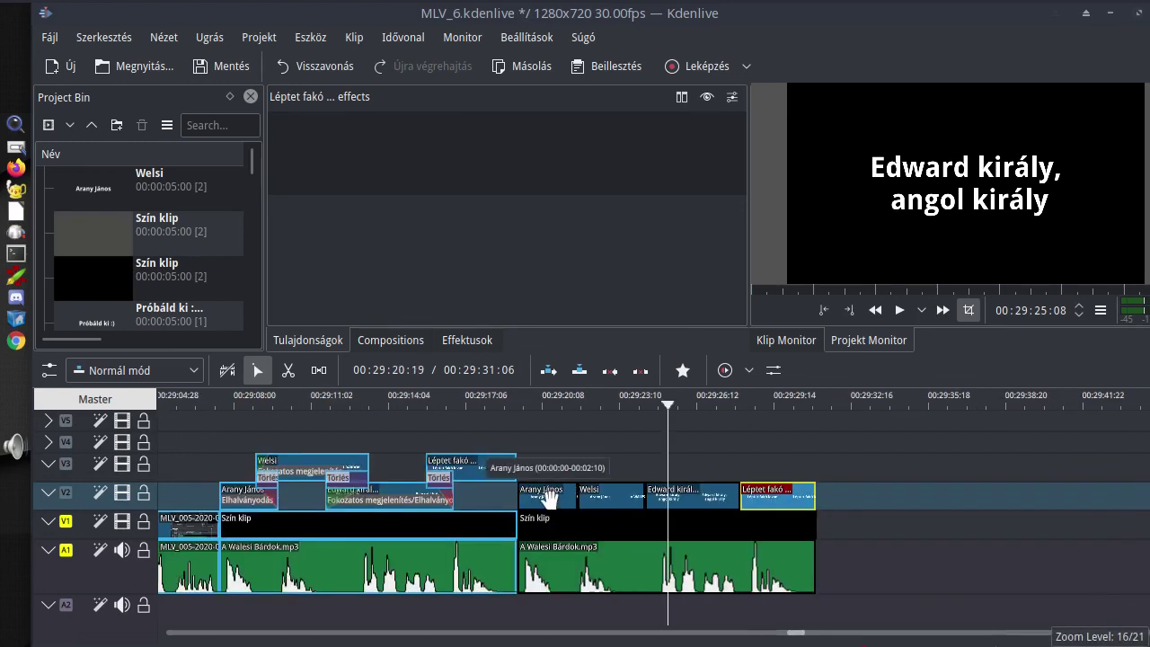
- Add a Composite and transform composition to the copied Welsi clip on track V2
click(616, 495)
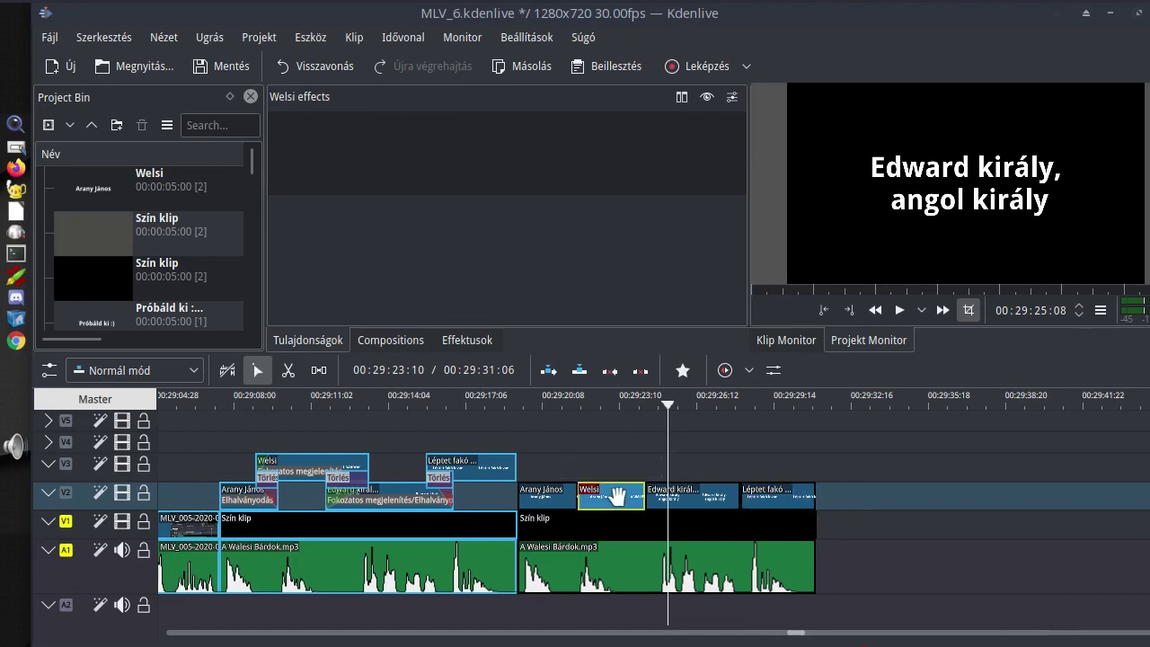
click(407, 342)
drag(385, 216, 611, 496)
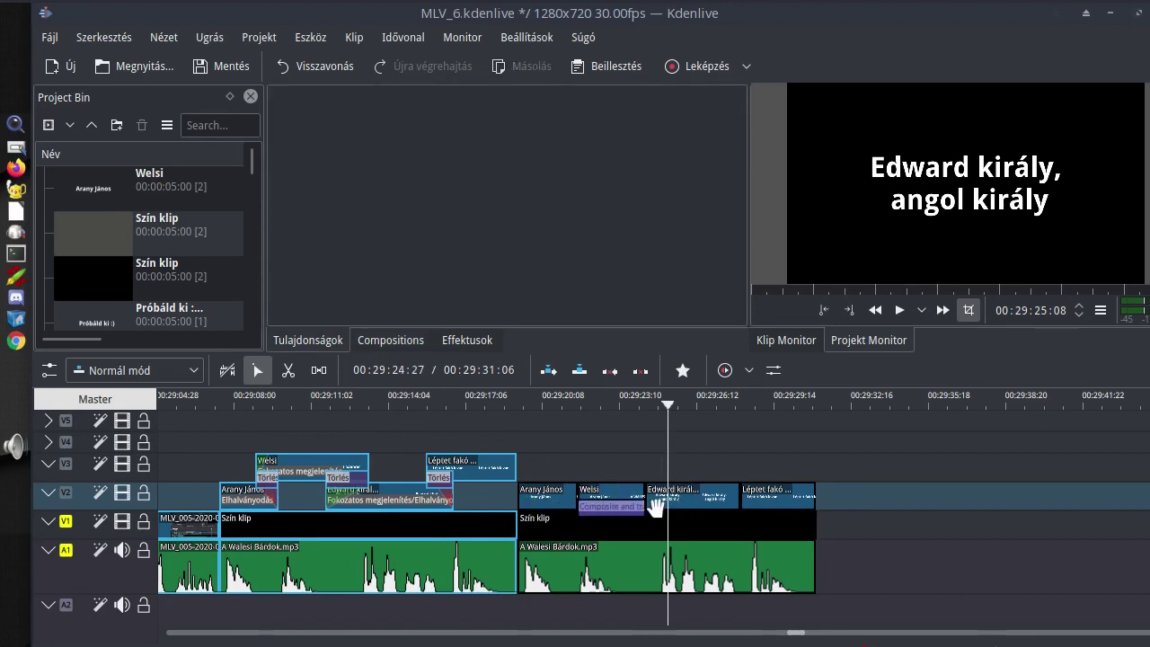
ctrl+scroll(598, 523, up, 3)
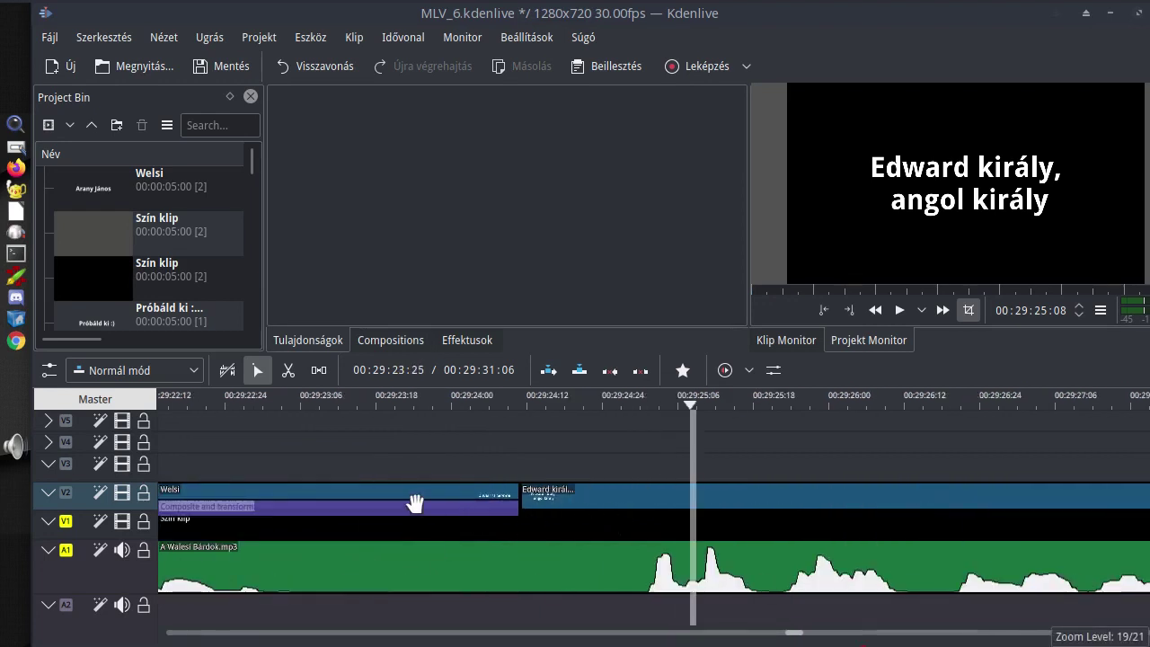
scroll(411, 501, up, 4)
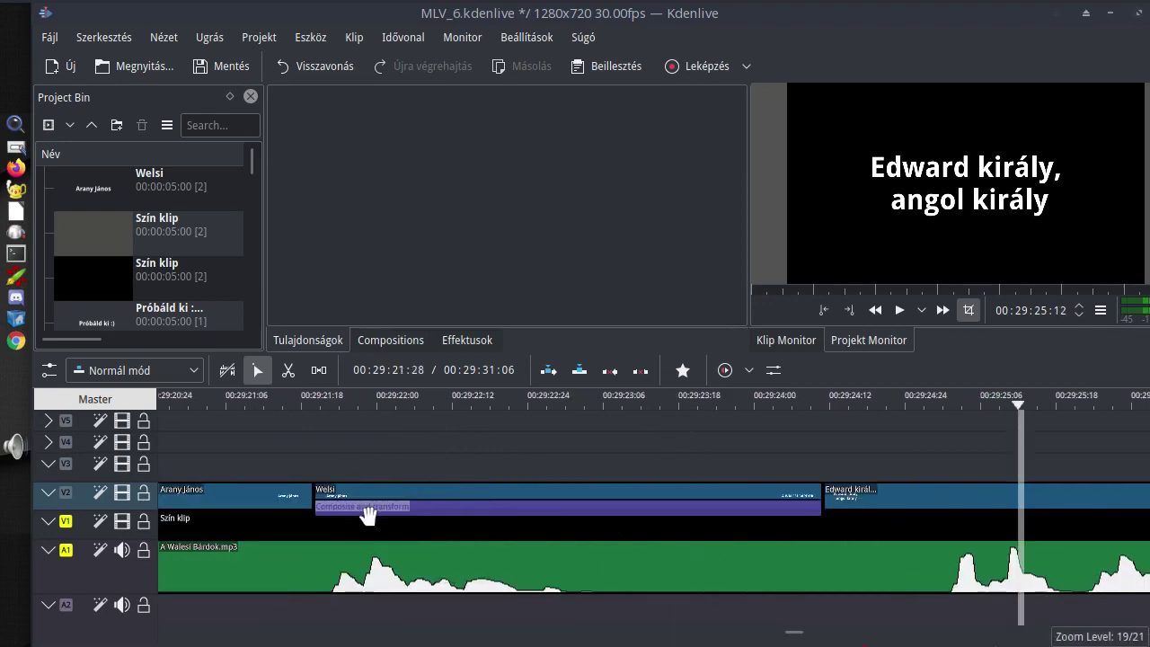
- Set the new Welsi composition's size (Méret) to 80% and its opacity (Átlátszatlanság) to 70% at the clip's start
click(436, 510)
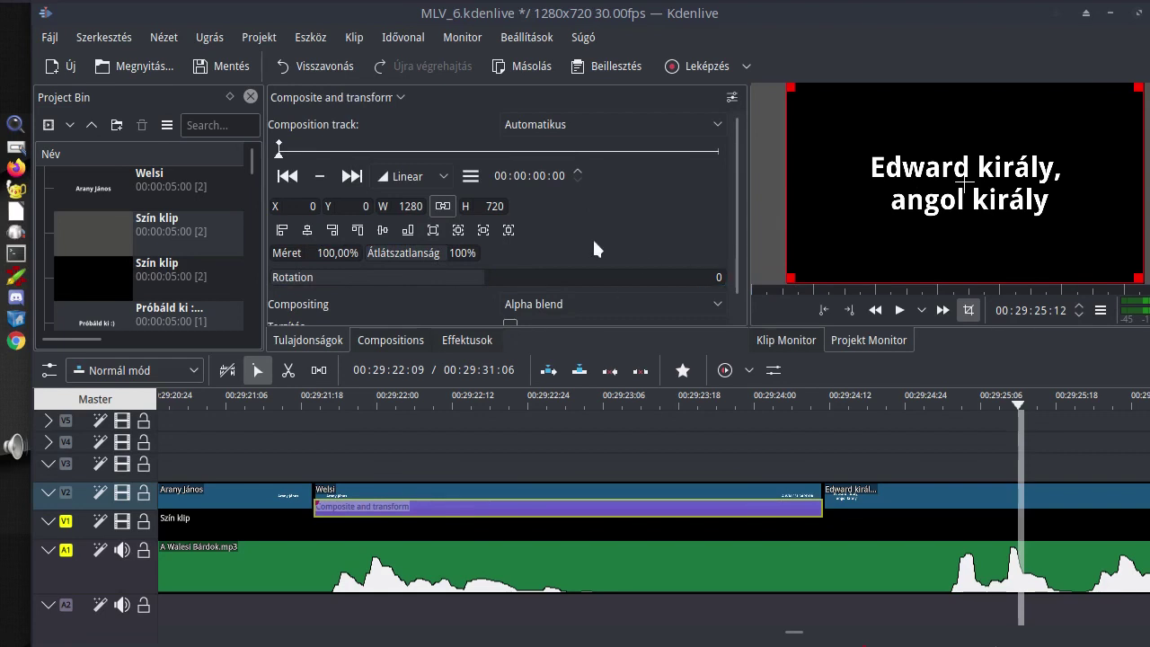
click(337, 253)
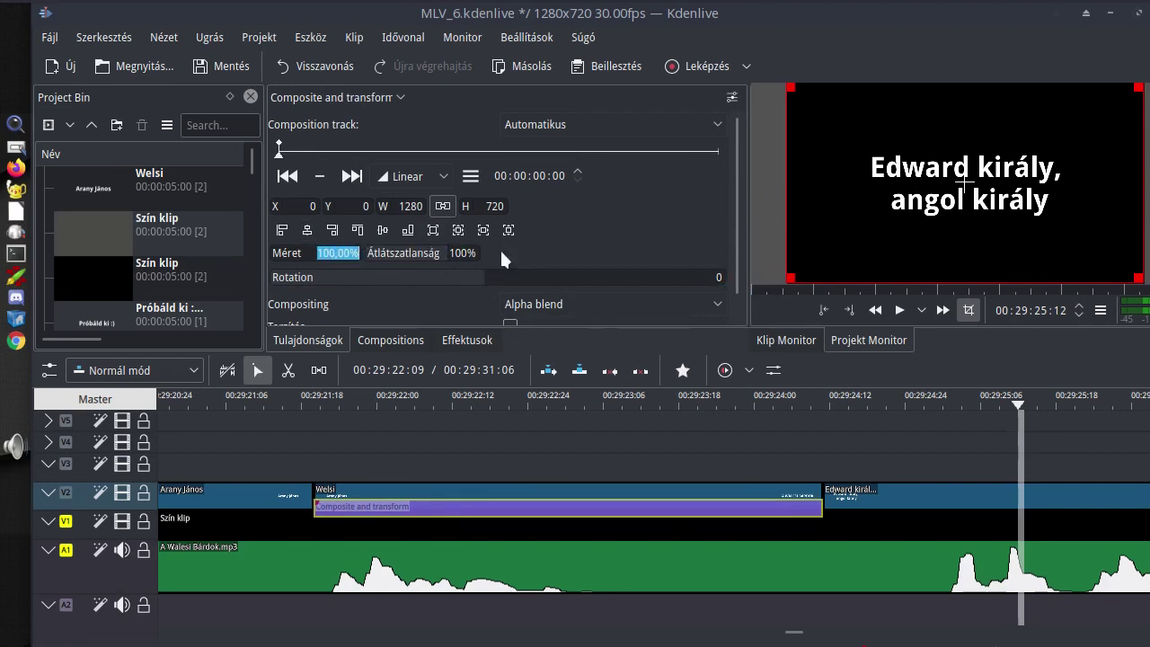
text(80)
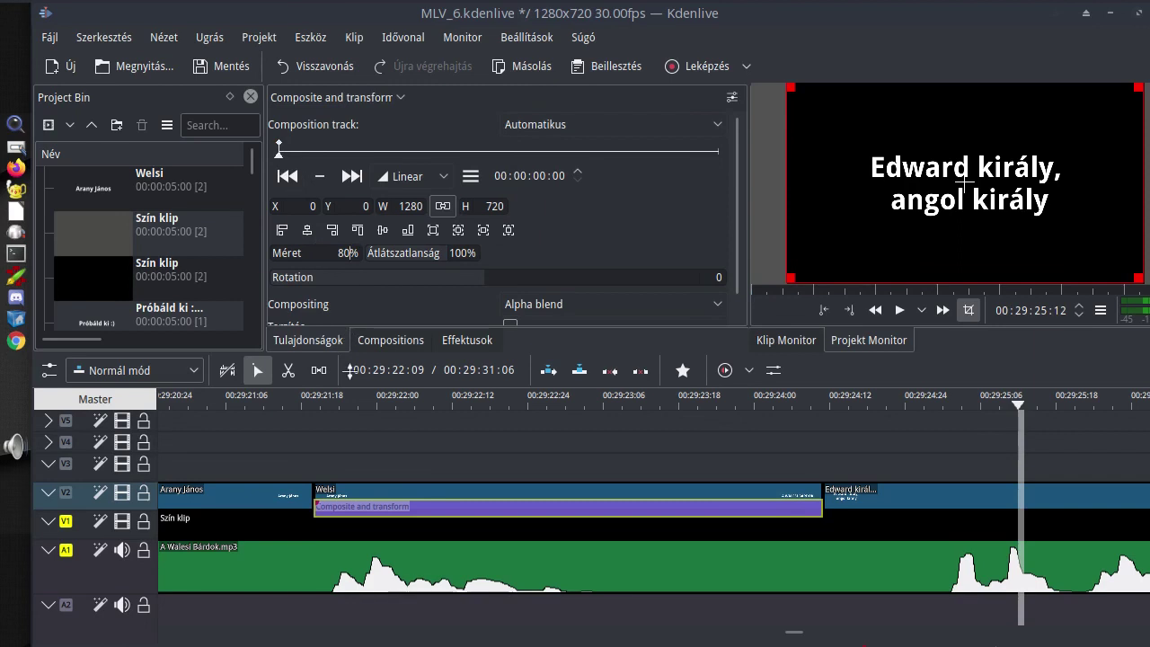
click(376, 510)
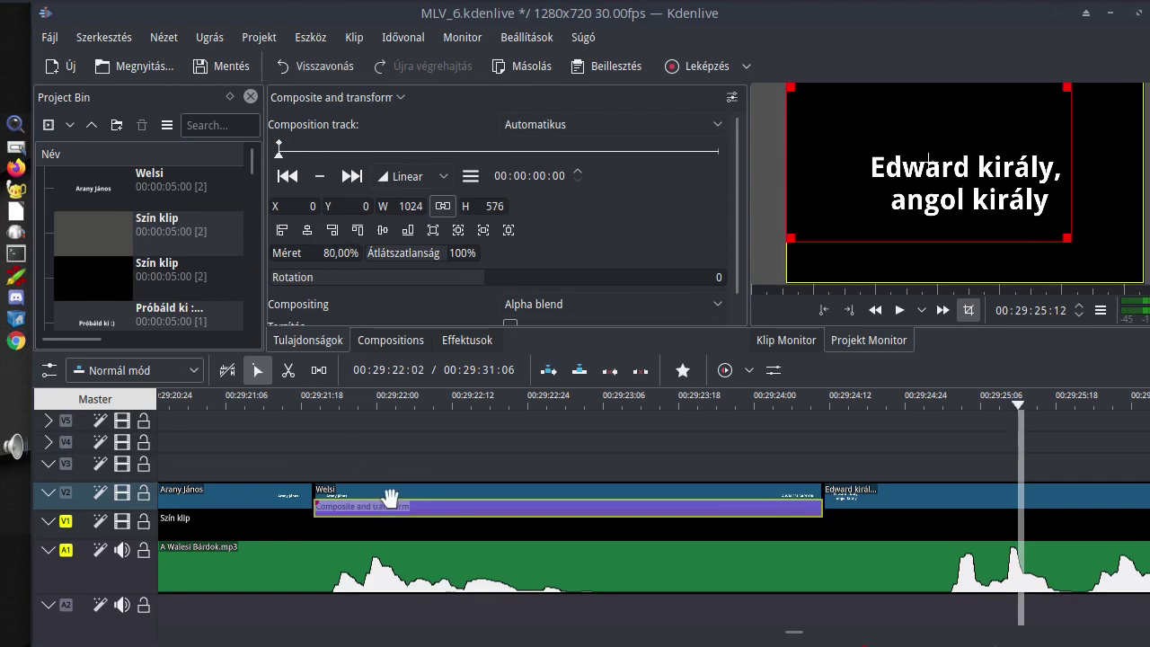
key(Home)
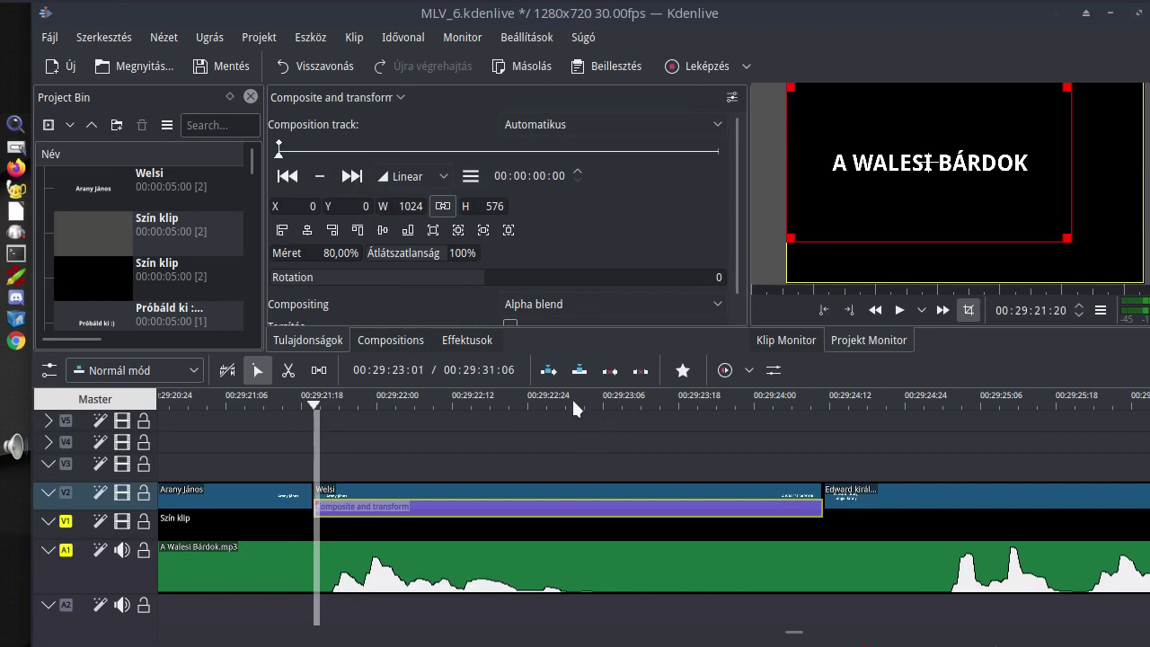
click(462, 253)
key(Return)
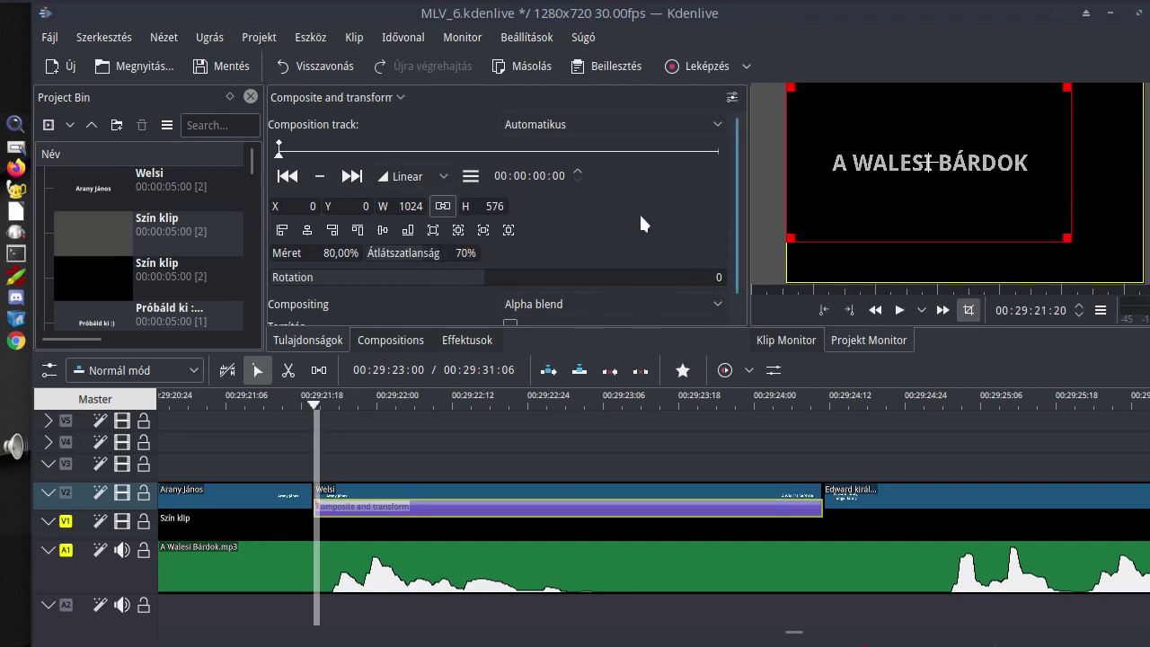
- Play back the beginning of the Welsi clip with its composition and return the playhead to the clip's start
click(319, 409)
key(space)
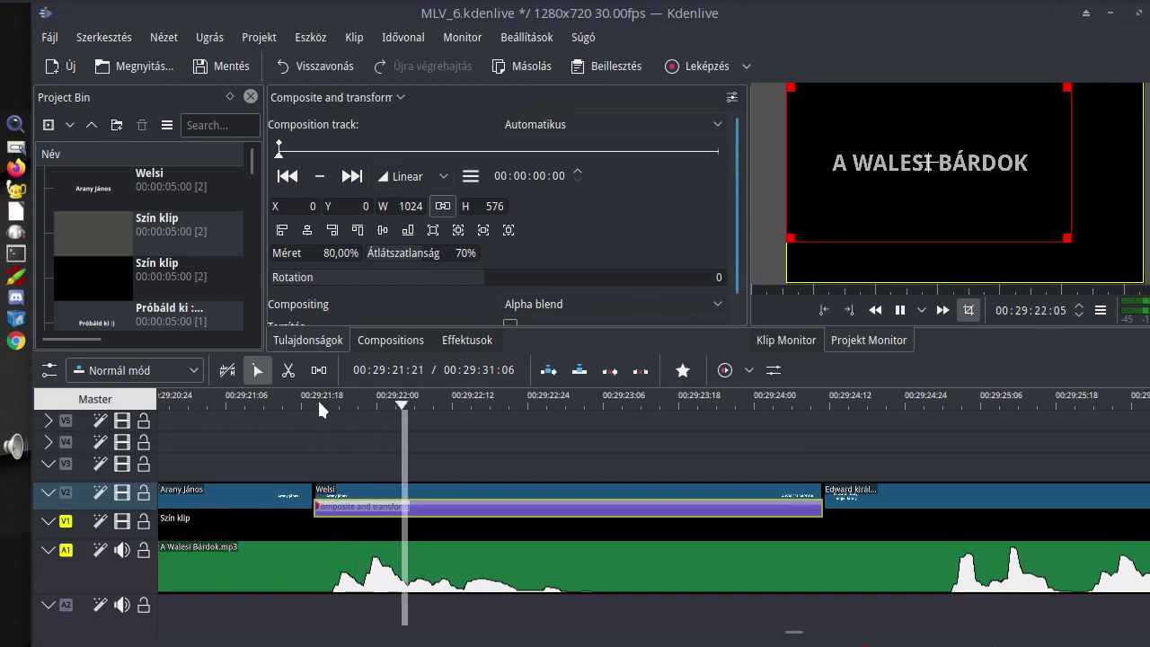
key(space)
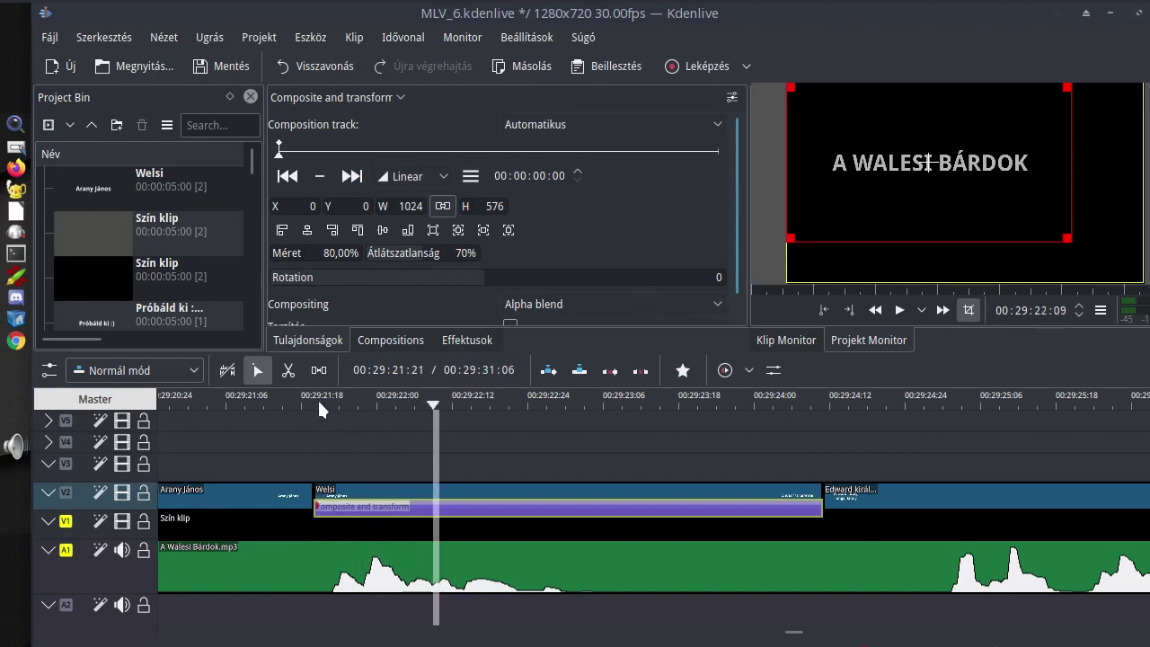
click(404, 495)
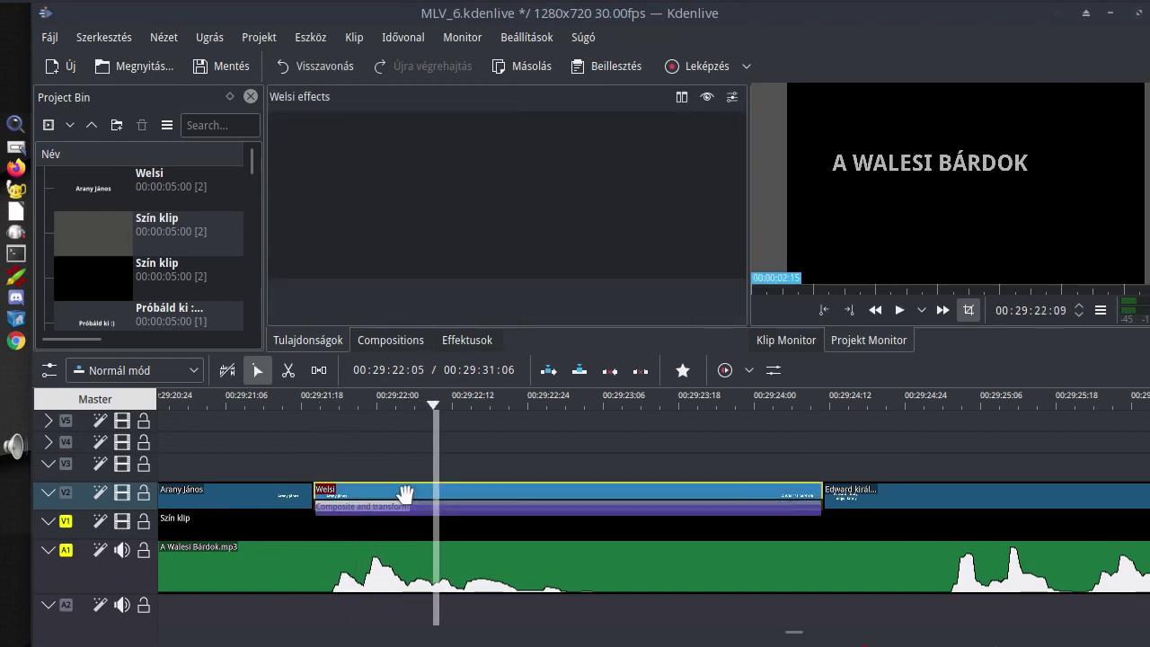
key(Home)
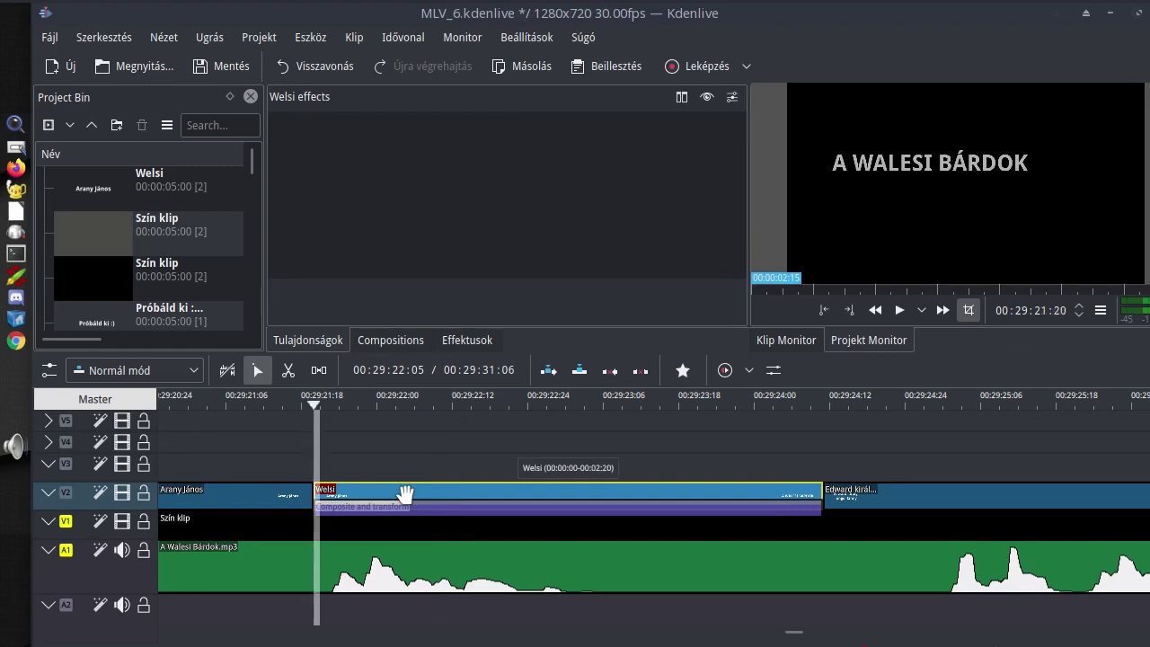
click(390, 340)
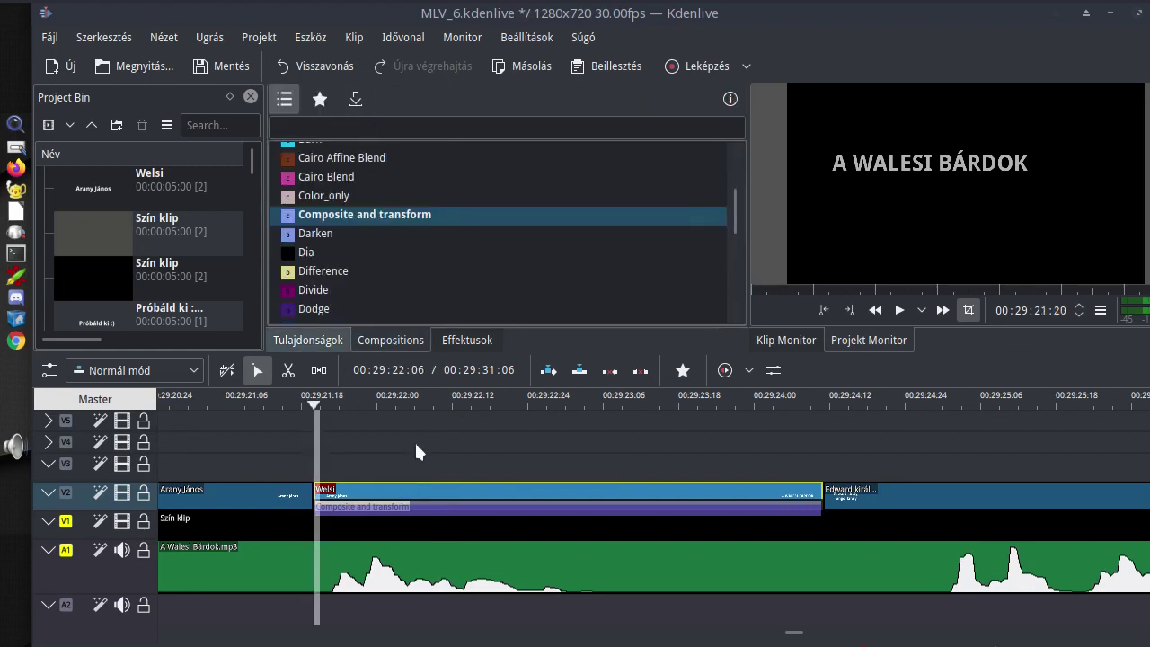
- Centre the Welsi composition horizontally and vertically in the frame at its first keyframe
click(419, 507)
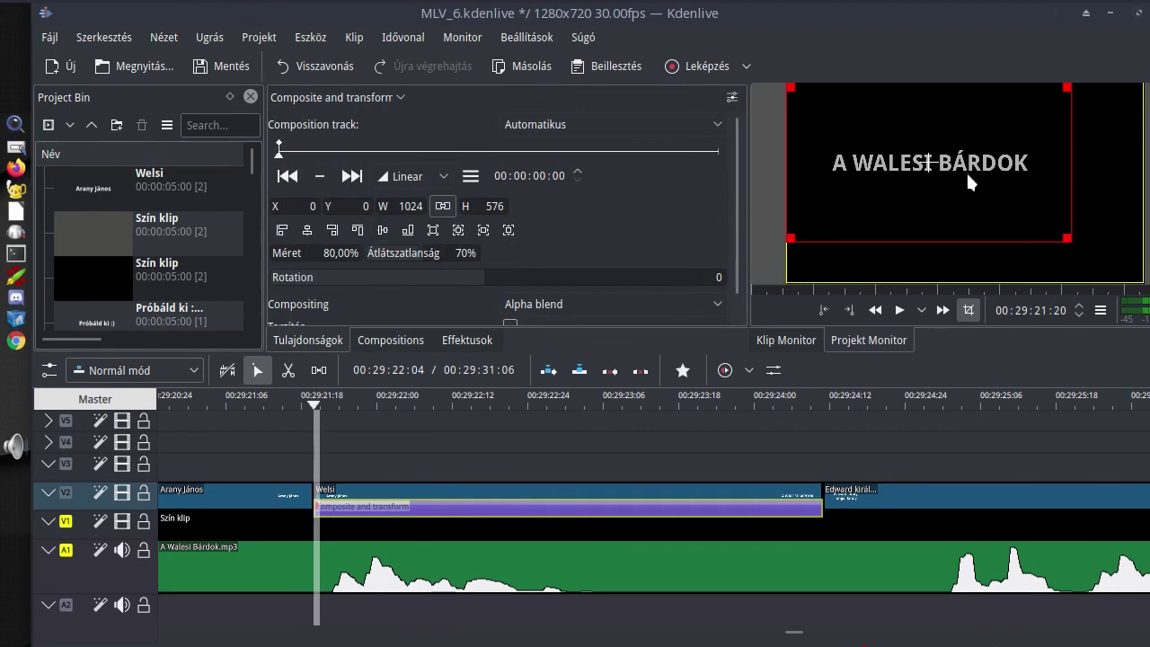
click(310, 227)
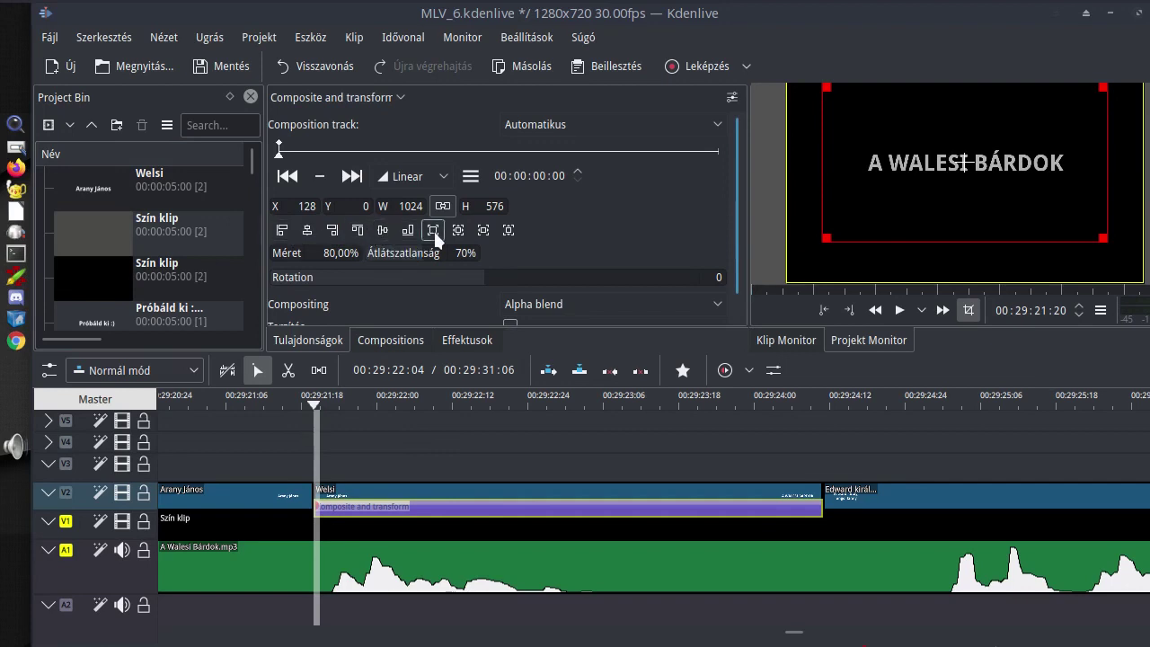
click(384, 230)
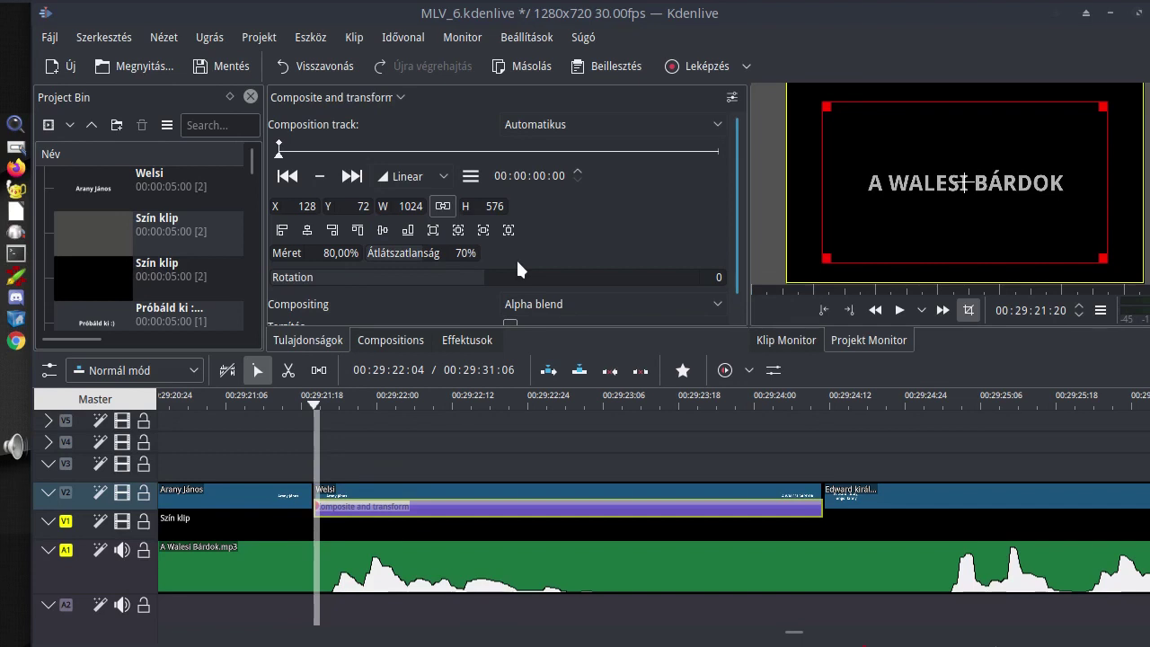
- Add a second keyframe to the Welsi composition at 00:00:00:15
click(429, 403)
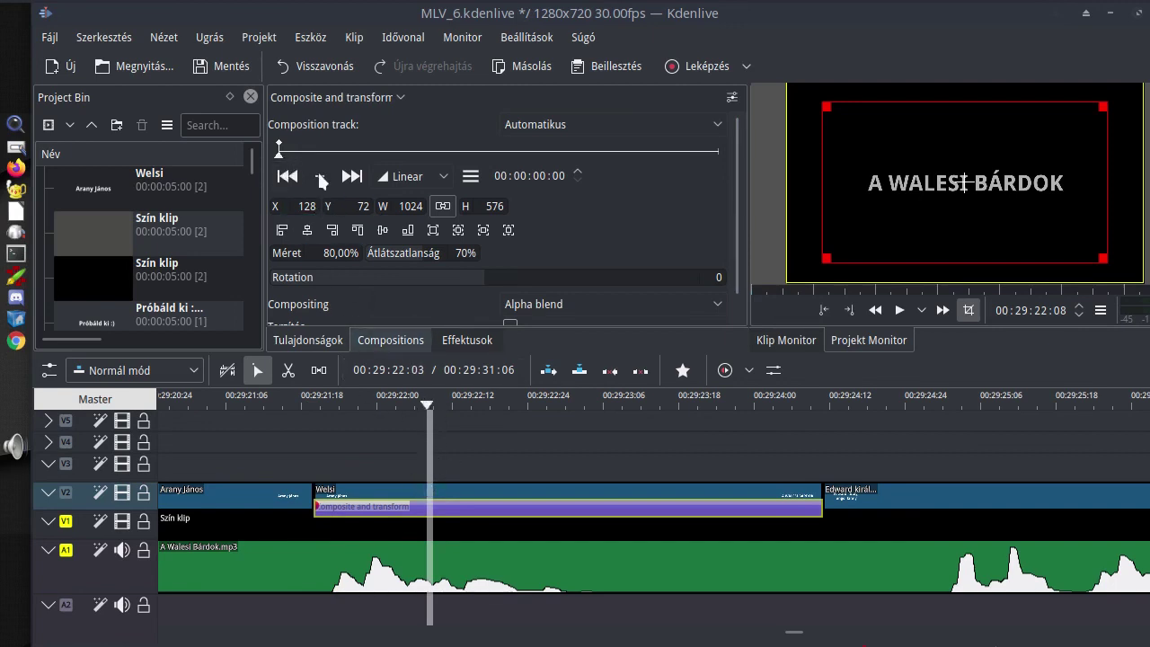
click(293, 154)
drag(294, 154, 363, 157)
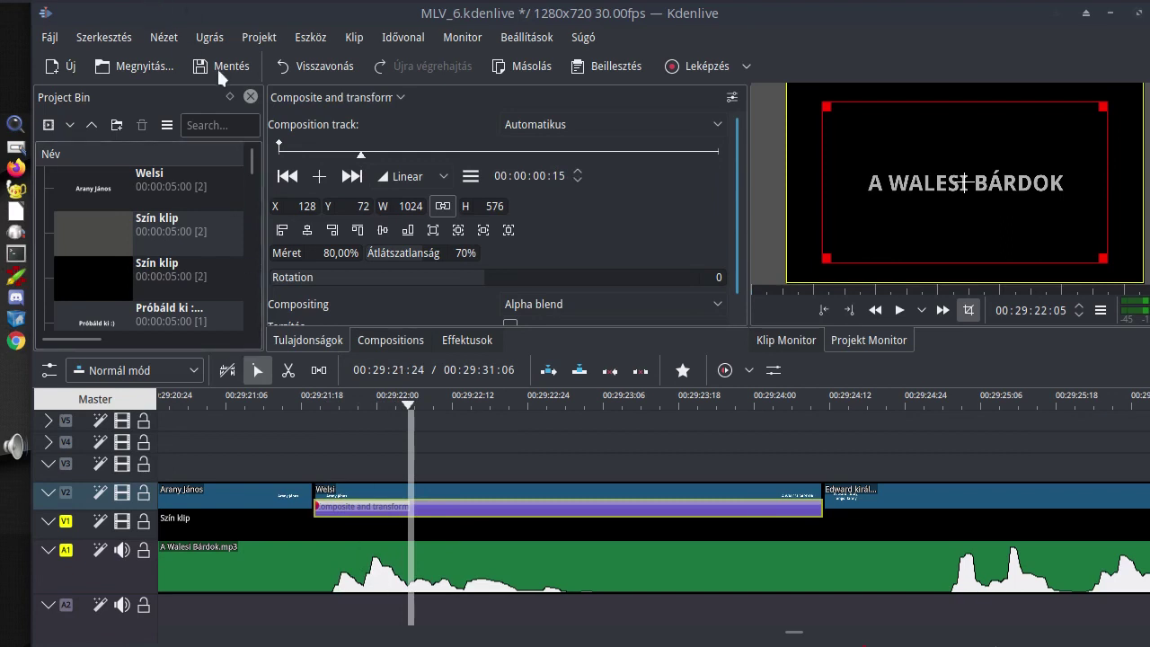
click(319, 177)
- At the Welsi composition's 00:00:00:15 keyframe, set size (Méret) and opacity (Átlátszatlanság) to 100% and centre it horizontally and vertically in the frame
click(340, 252)
text(100)
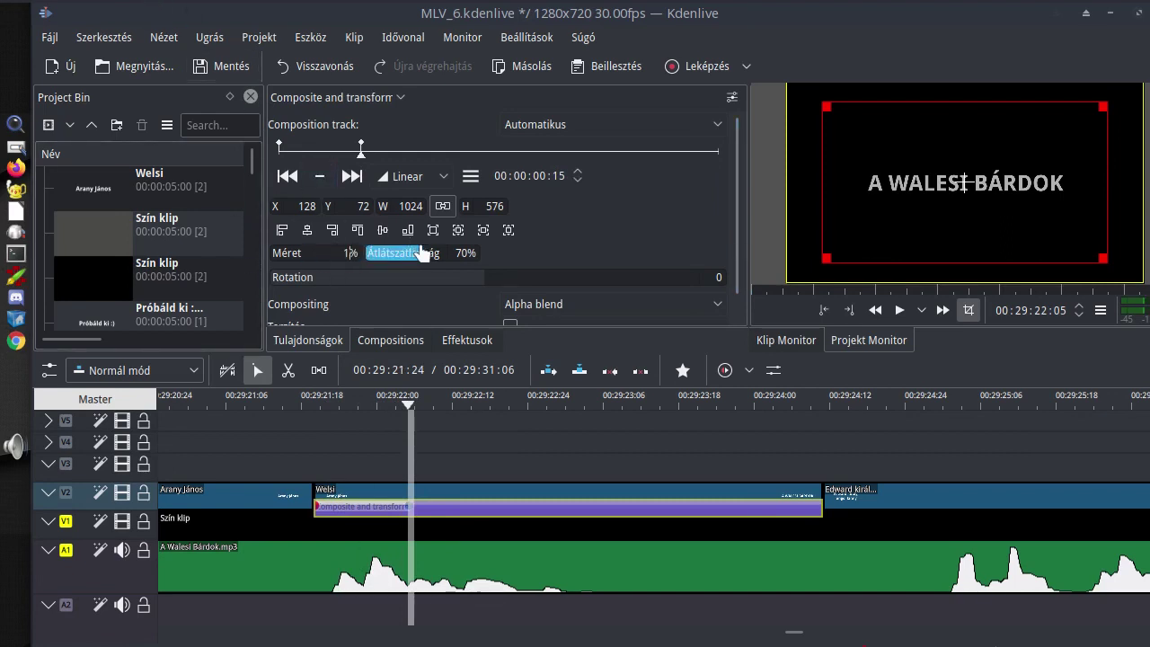
drag(443, 245, 488, 260)
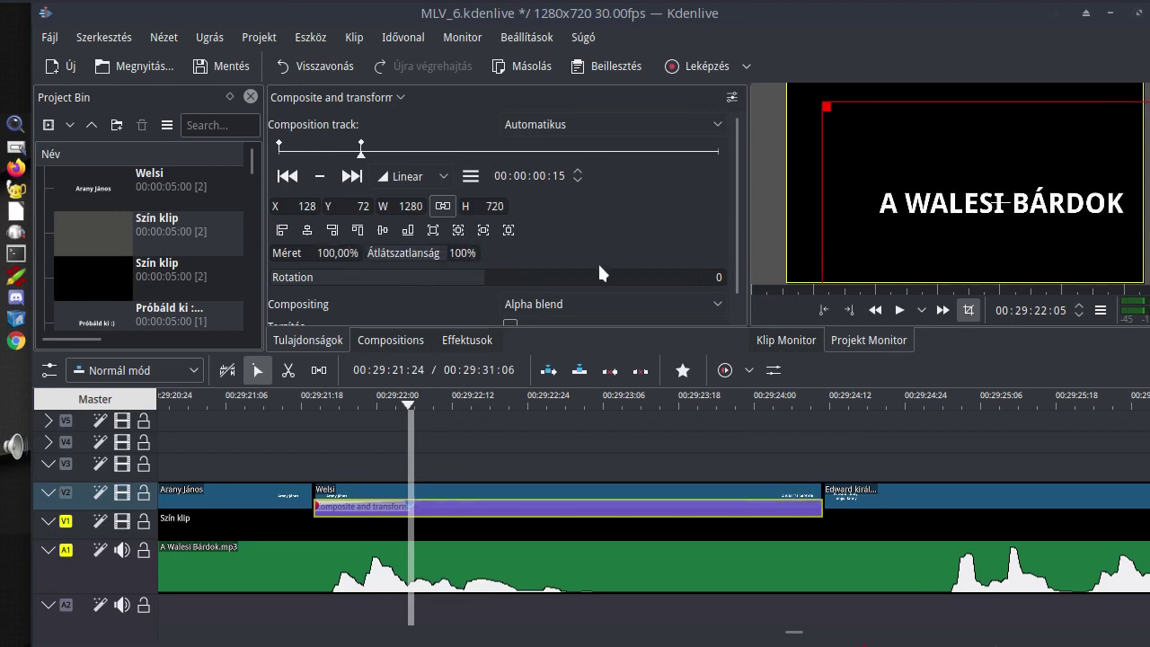
click(383, 230)
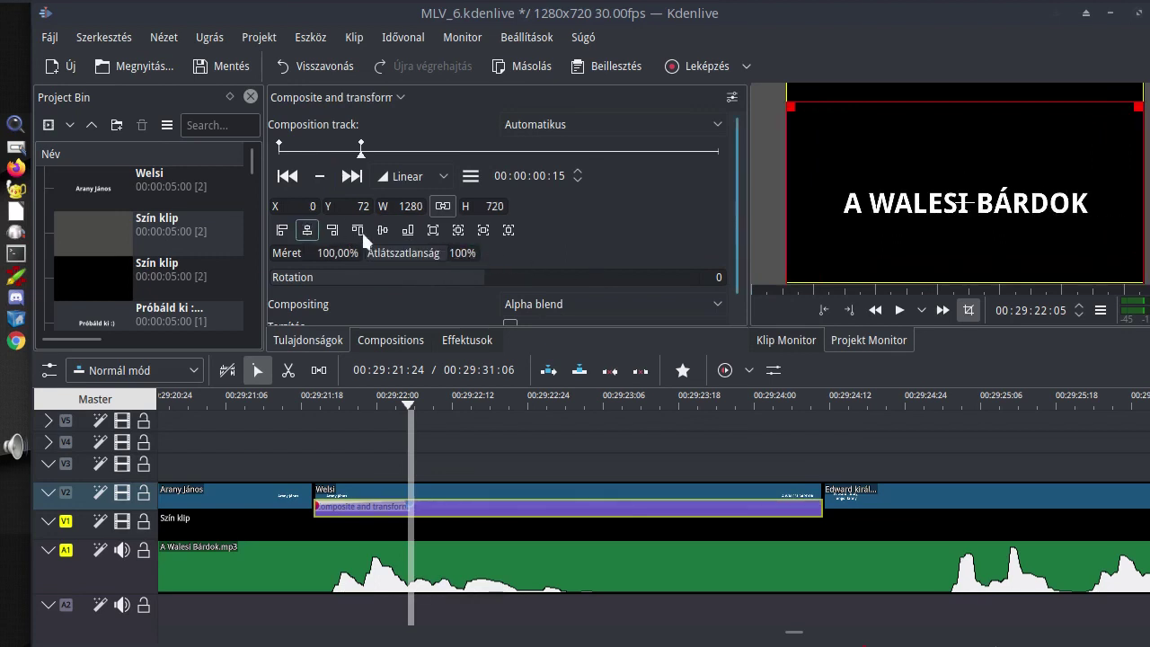
click(384, 230)
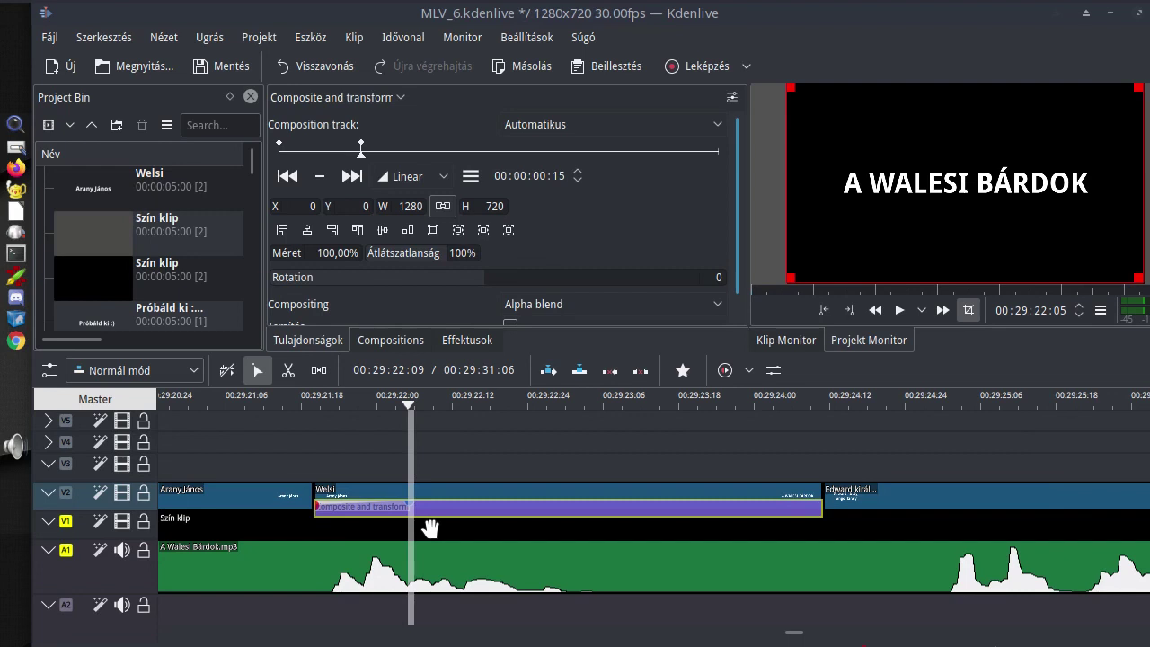
- Play back the Welsi clip's opening animation from 00:29:21:17, just before the clip starts
click(297, 399)
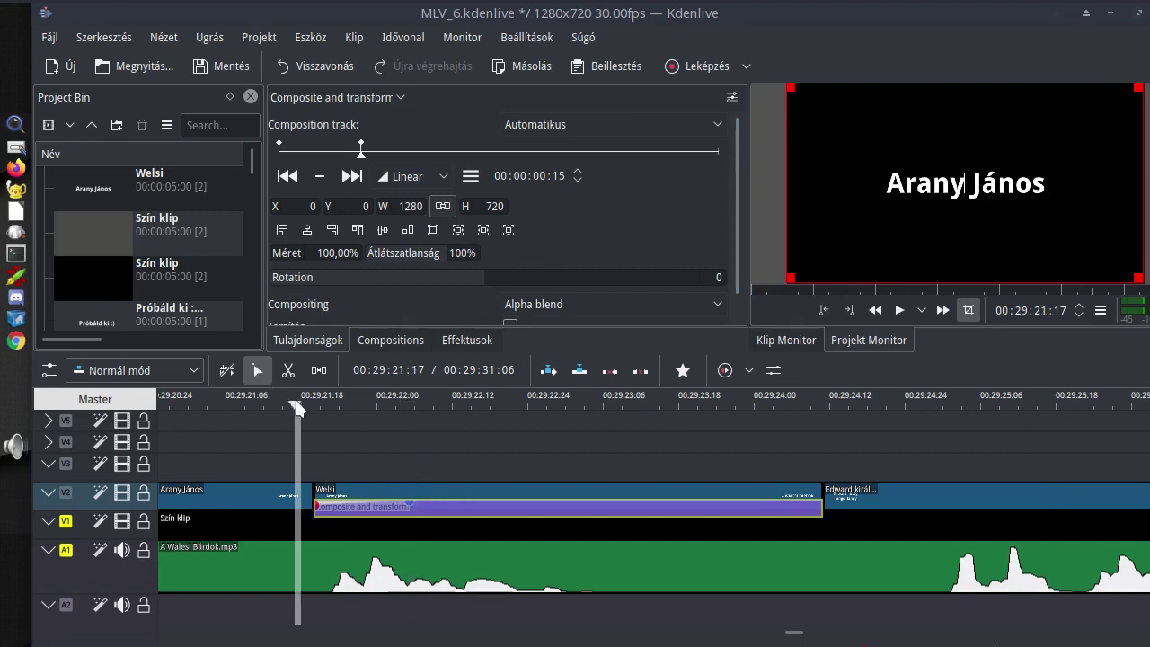
key(space)
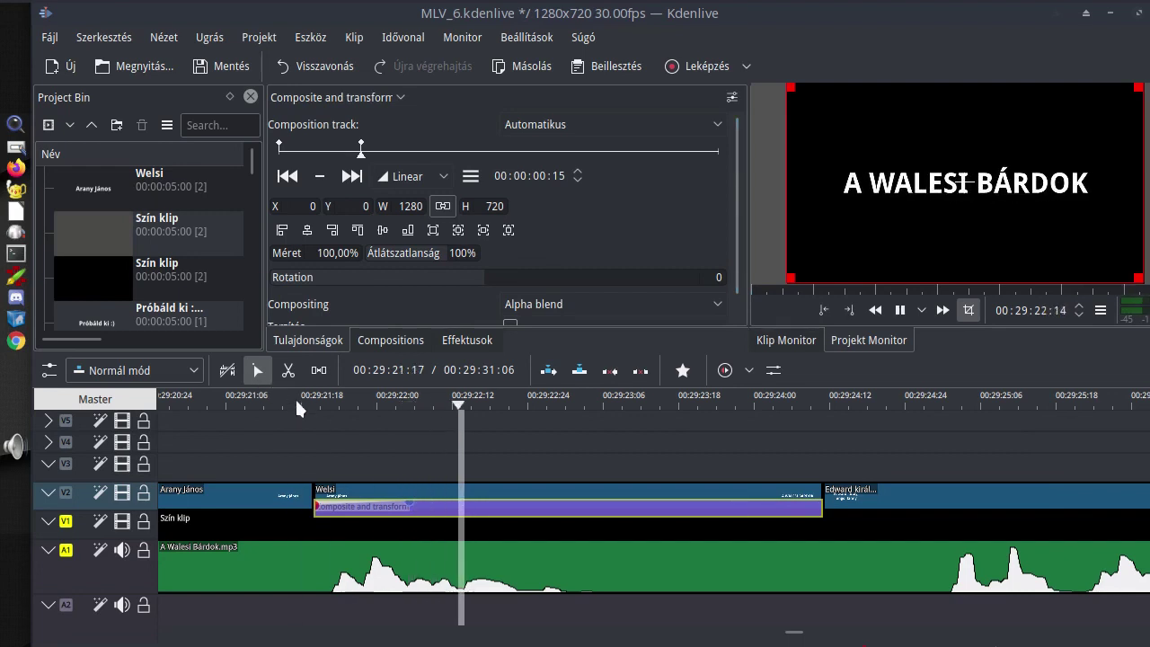
key(space)
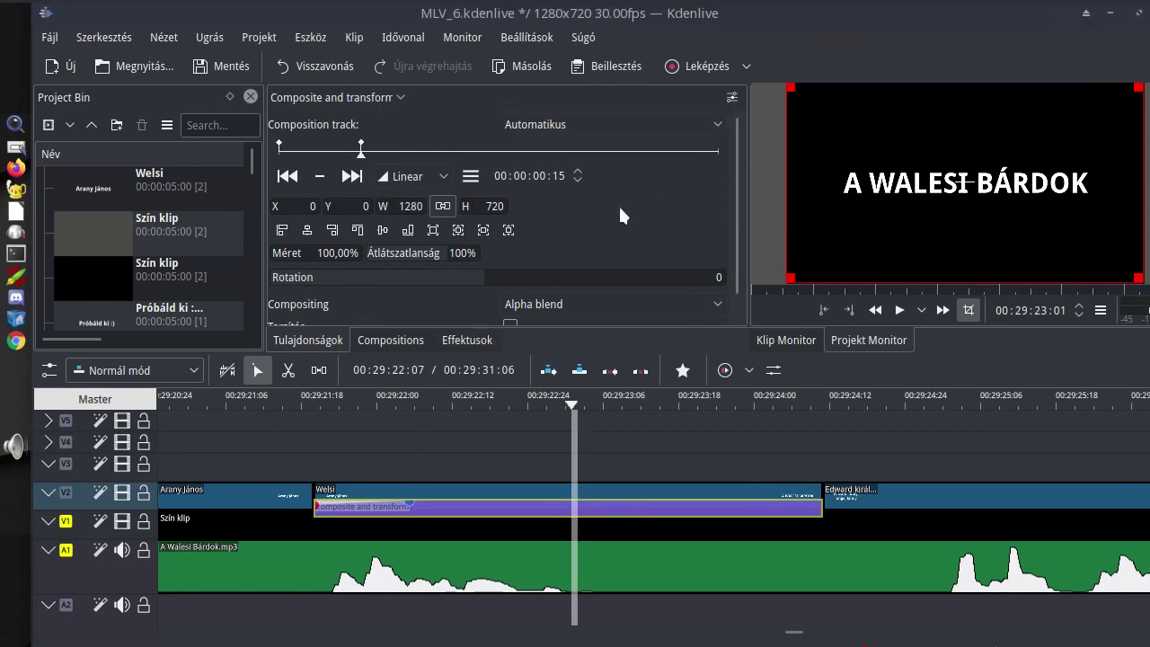
- Add keyframes to the Welsi composition at 00:00:02:02 and at its end, 00:00:02:20
drag(364, 160, 617, 159)
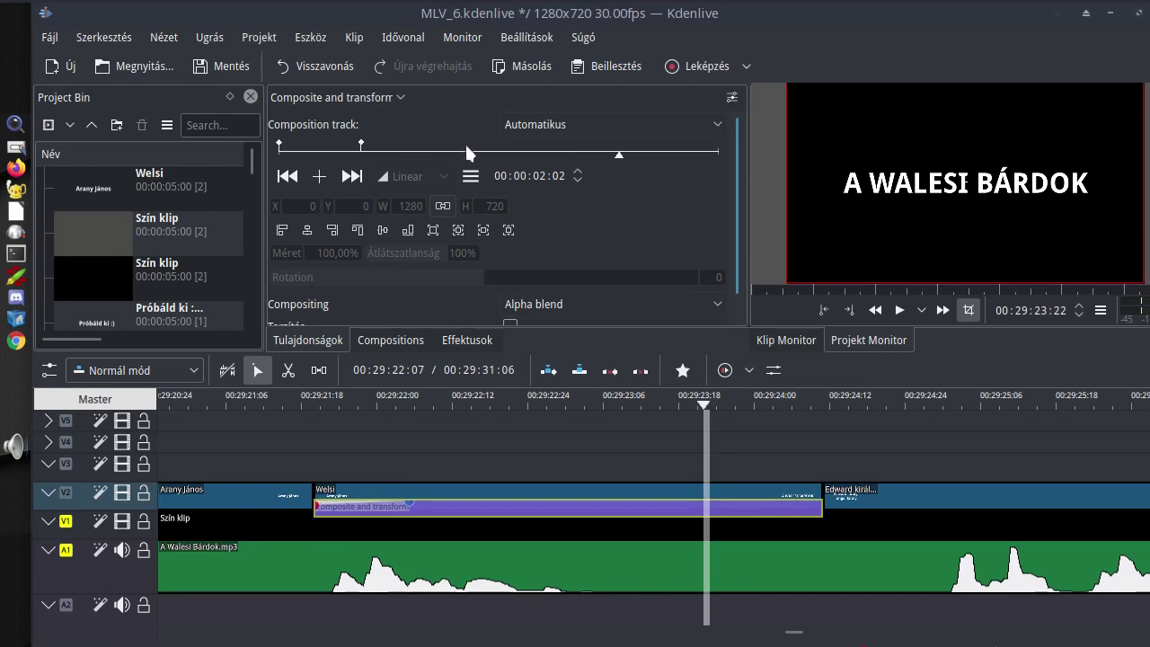
click(321, 179)
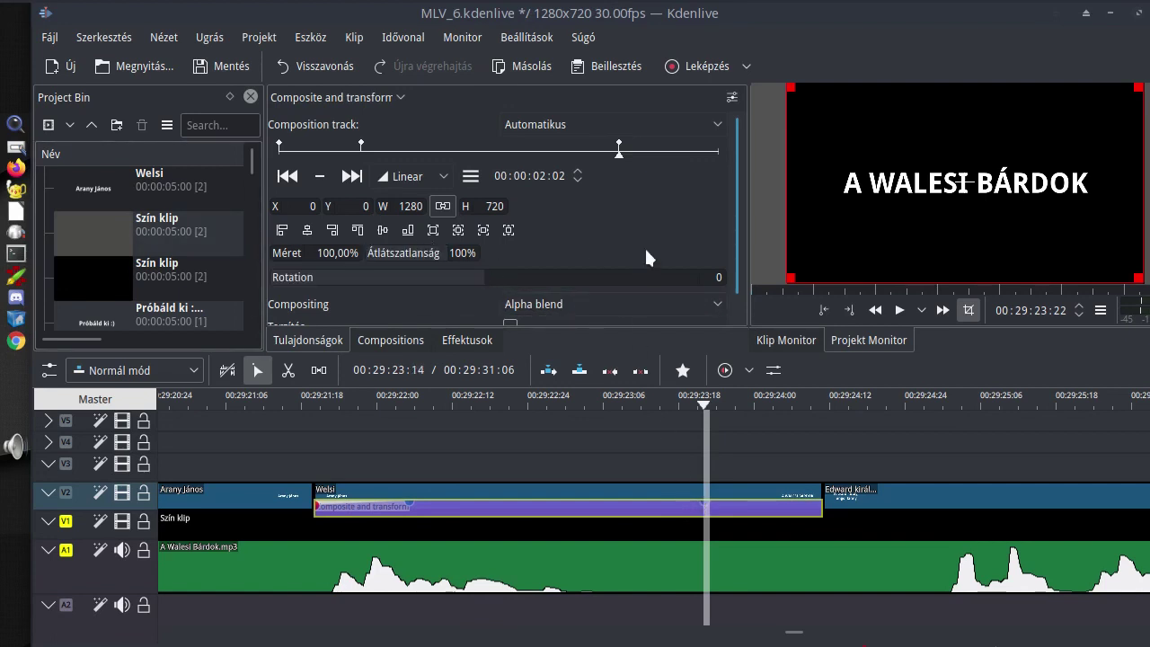
click(354, 176)
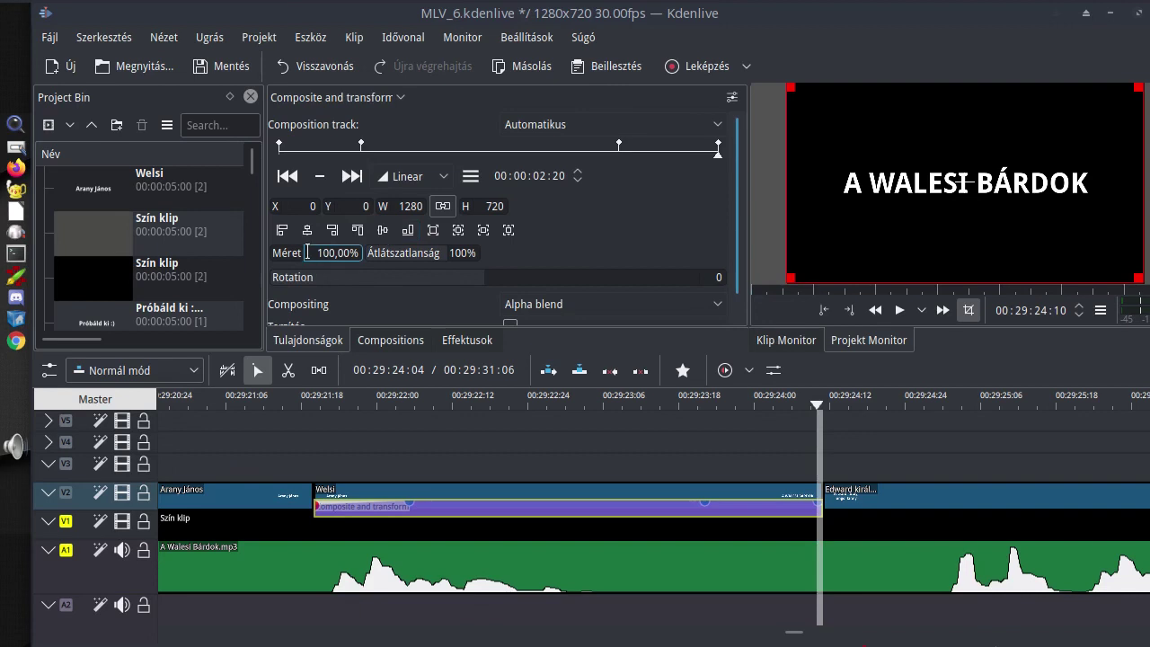
- Set the Welsi composition's opacity (Átlátszatlanság) to 10% at its last keyframe
drag(307, 252, 374, 256)
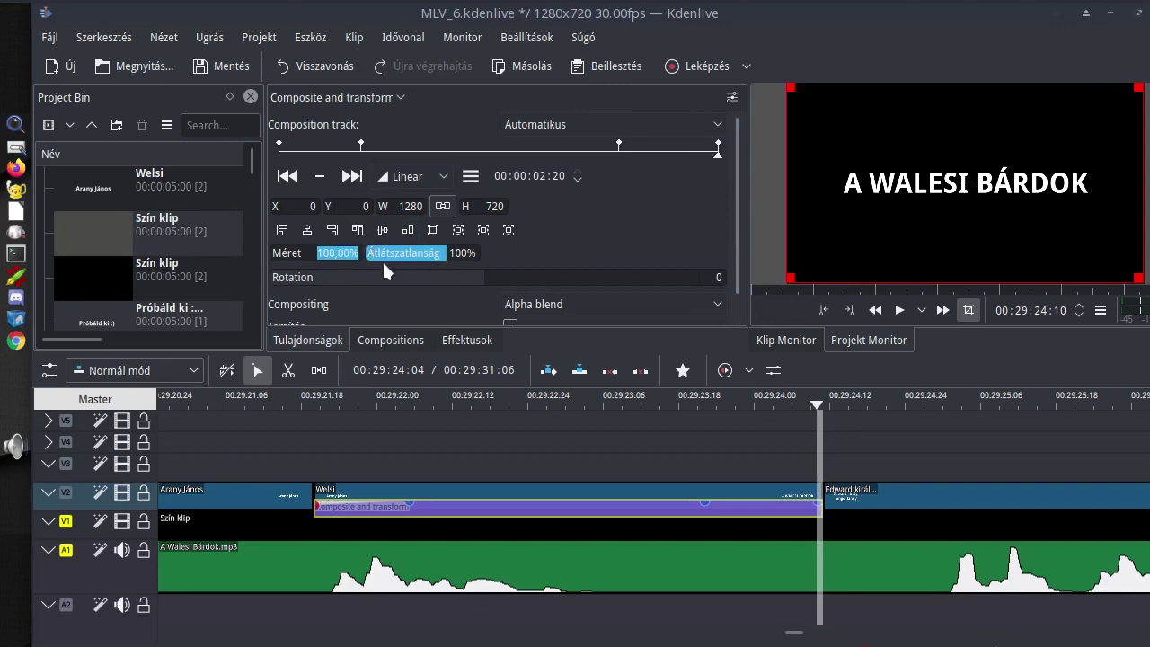
click(539, 258)
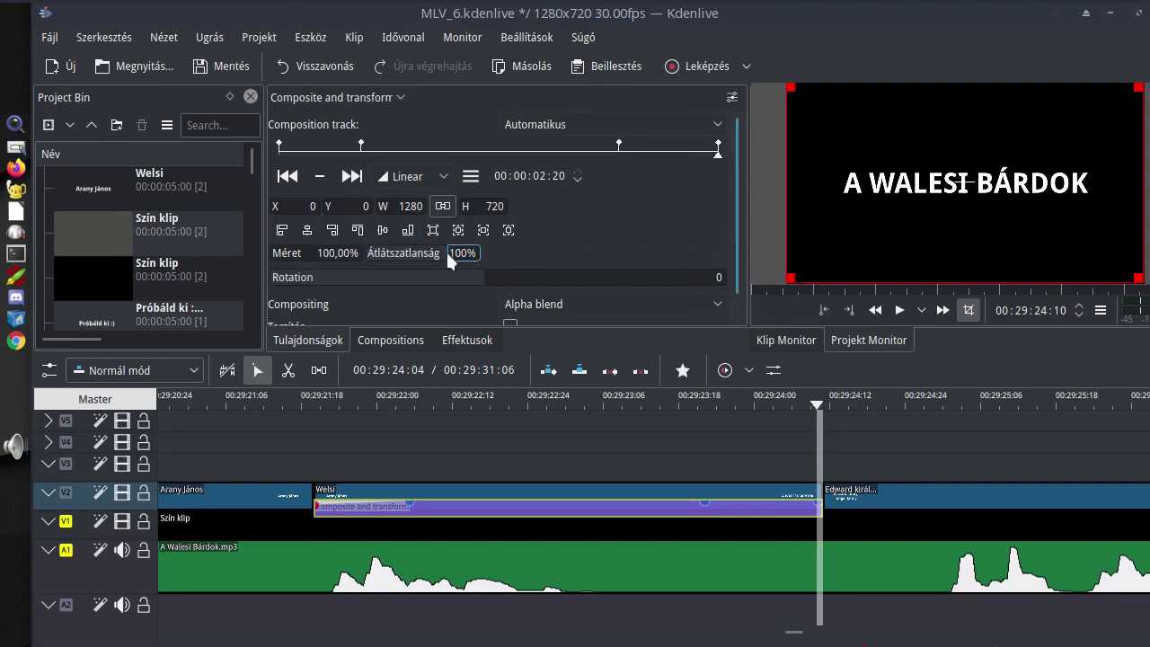
drag(447, 255, 497, 254)
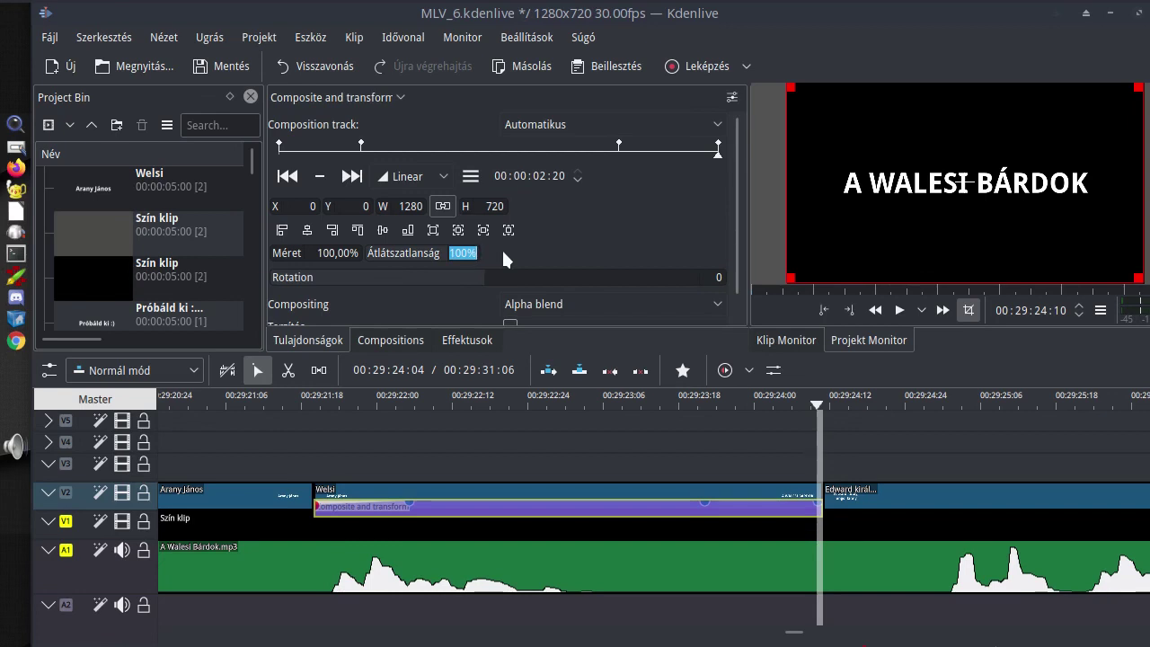
text(10)
key(Return)
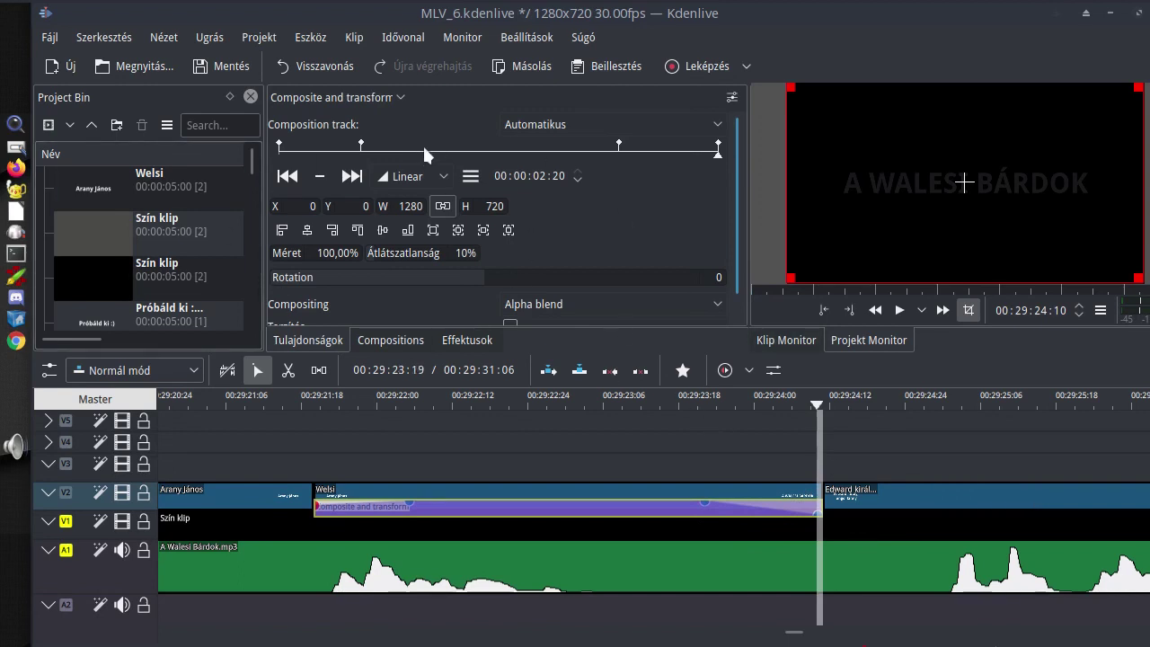
- Enlarge track V2 and play back the Welsi clip's fade-out from 00:29:23:10 into the Edward király title
click(742, 493)
scroll(46, 494, up, 3)
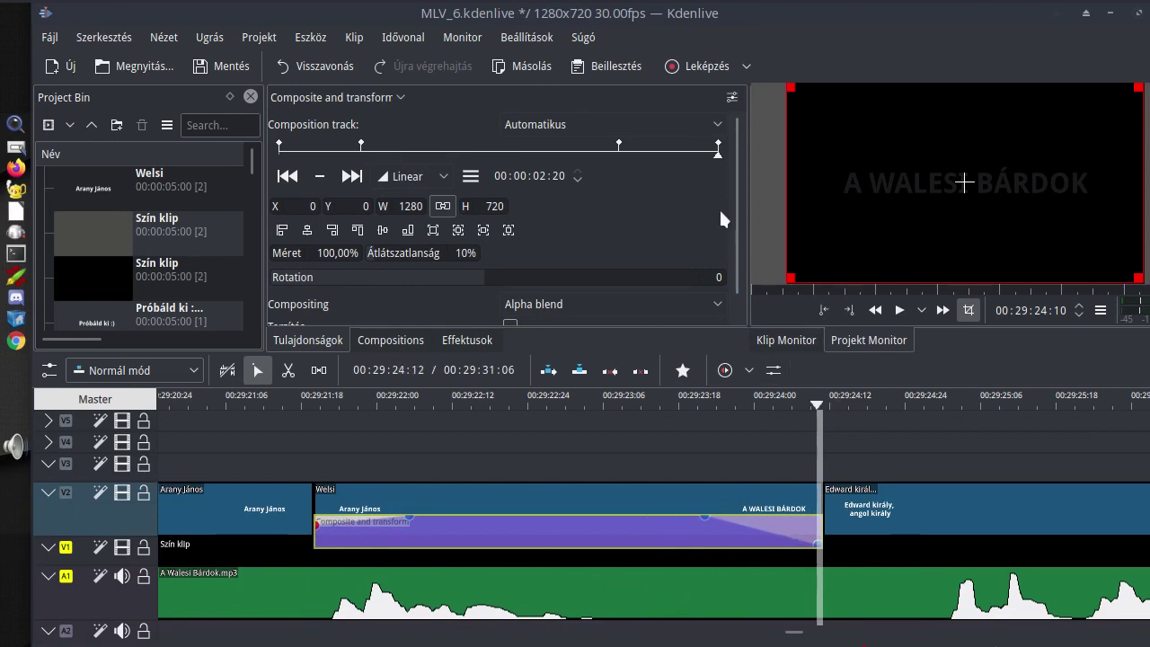
click(633, 435)
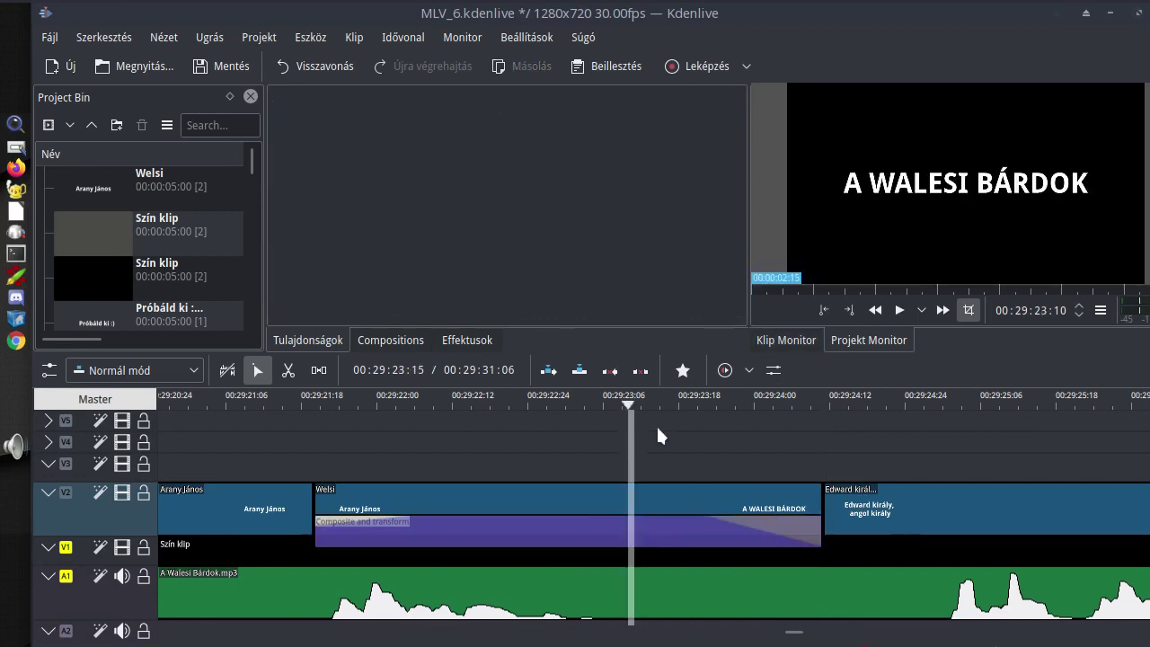
key(space)
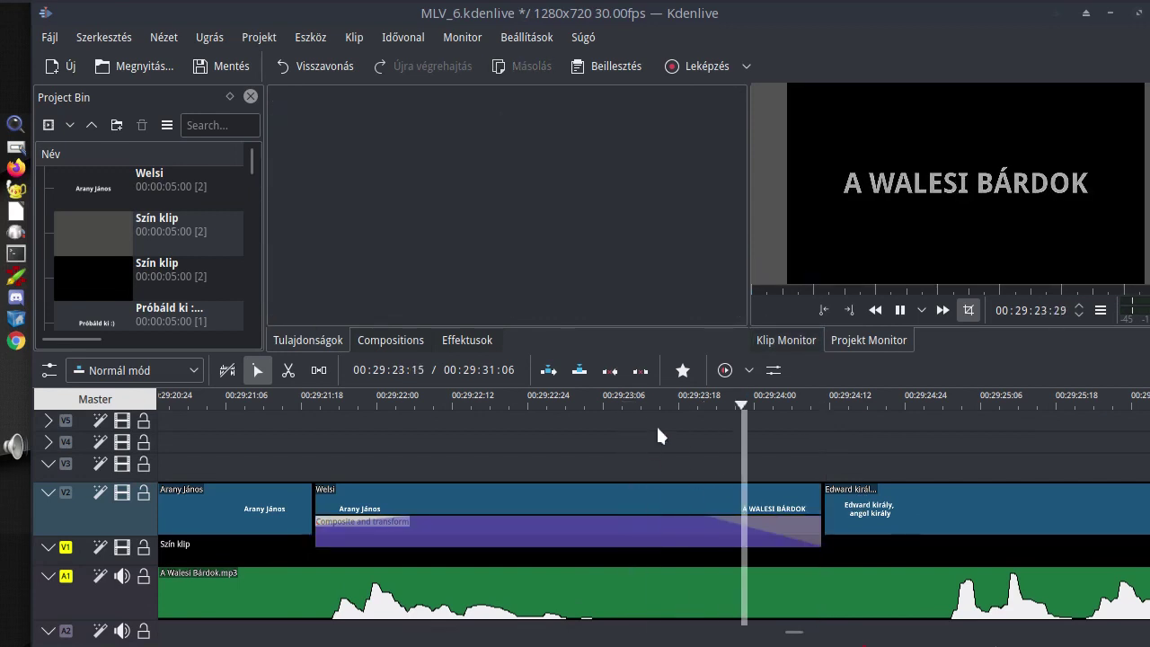
key(space)
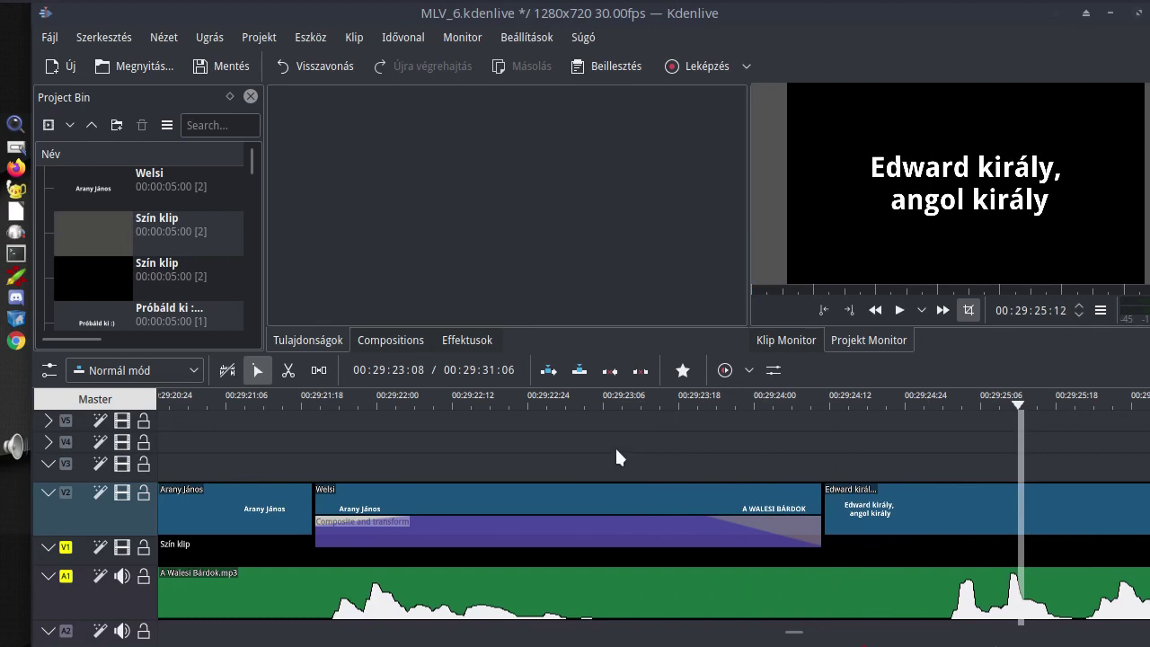
- Add a Composite and transform composition to the Edward király title clip on track V2
scroll(617, 458, right, 2)
scroll(617, 458, left, 1)
scroll(617, 458, down, 1)
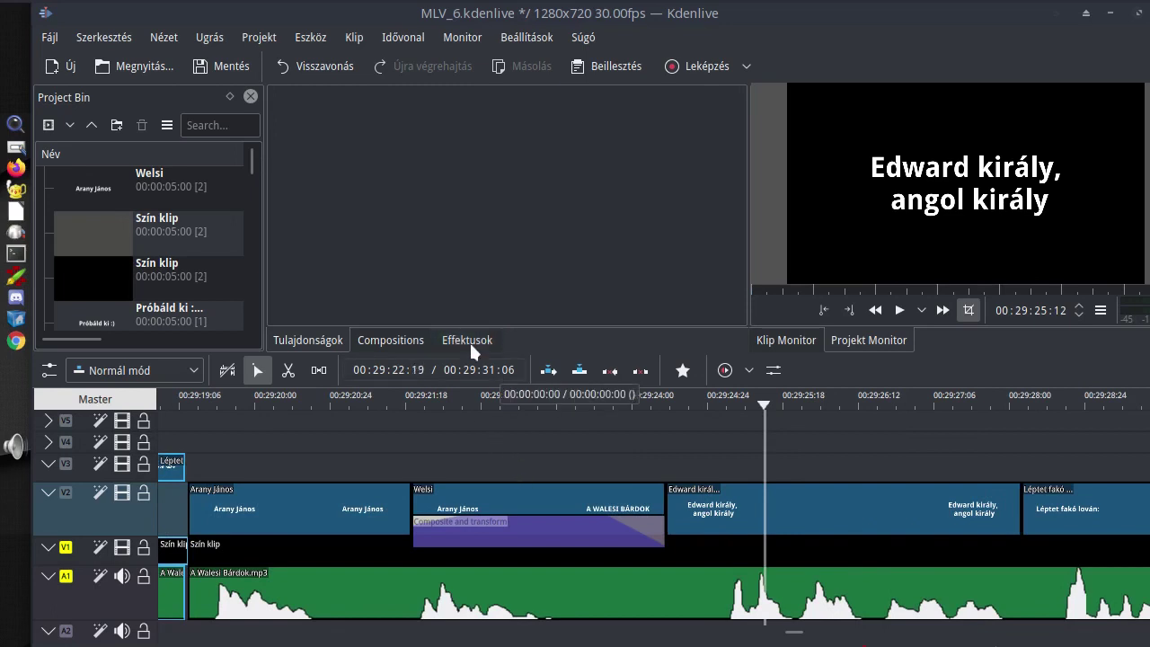
click(402, 335)
drag(369, 220, 778, 522)
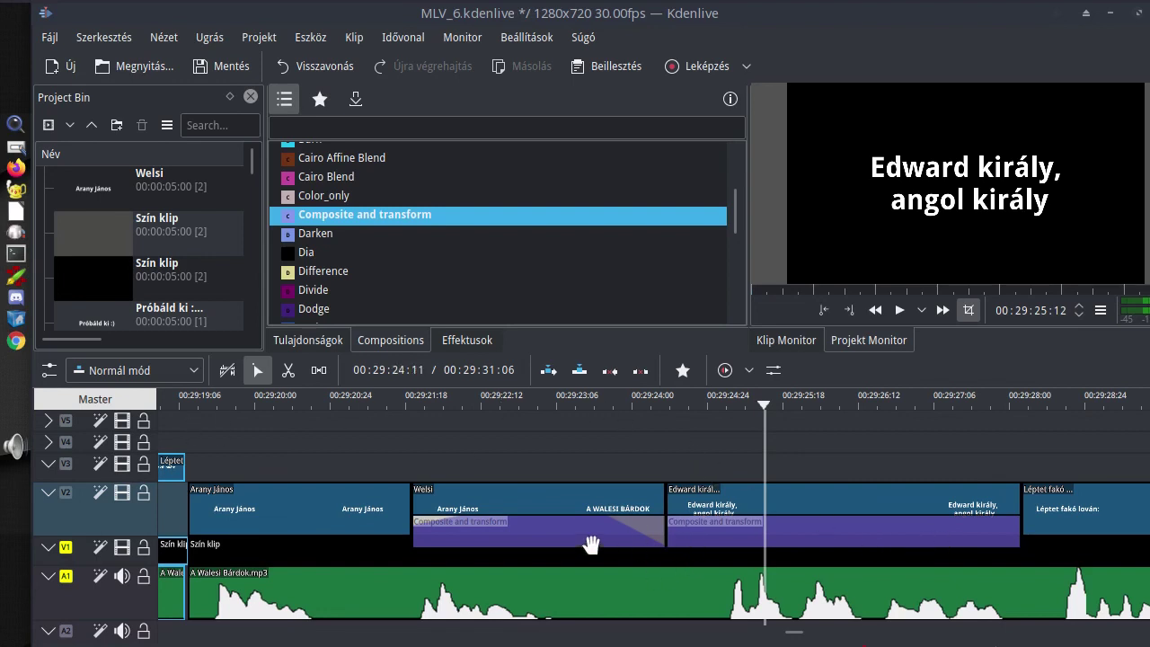
- At the Edward király composition's first keyframe, set size (Méret) to 80% and opacity (Átlátszatlanság) to 70%, and centre it in the frame
click(558, 539)
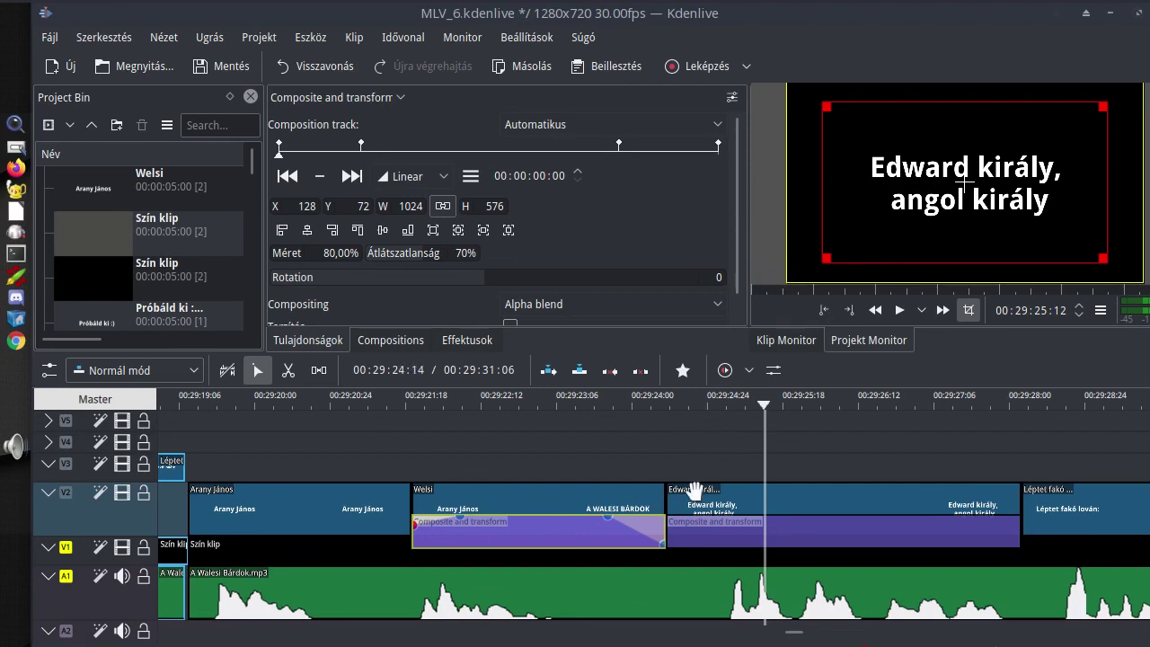
click(705, 532)
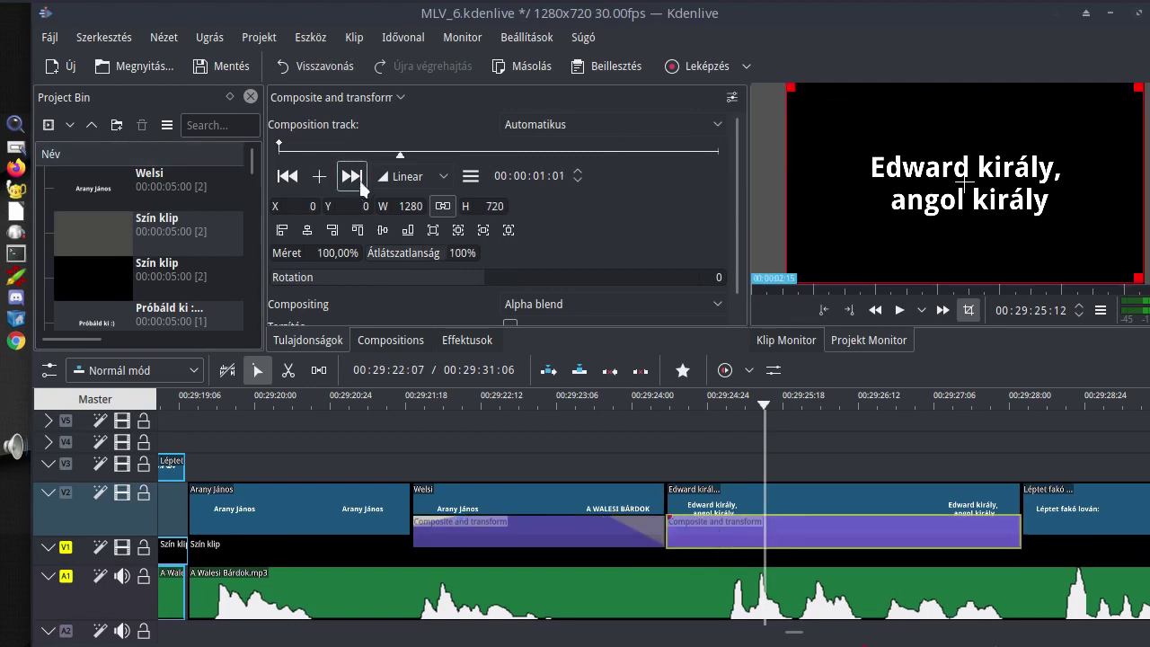
click(280, 143)
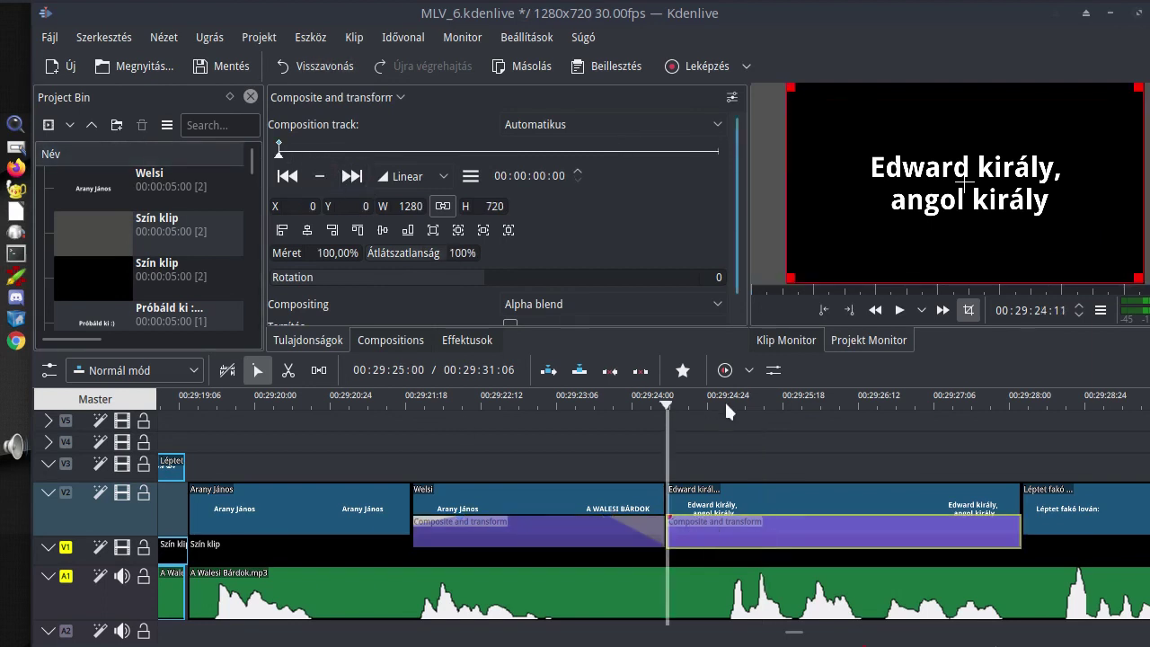
drag(316, 252, 468, 254)
click(468, 256)
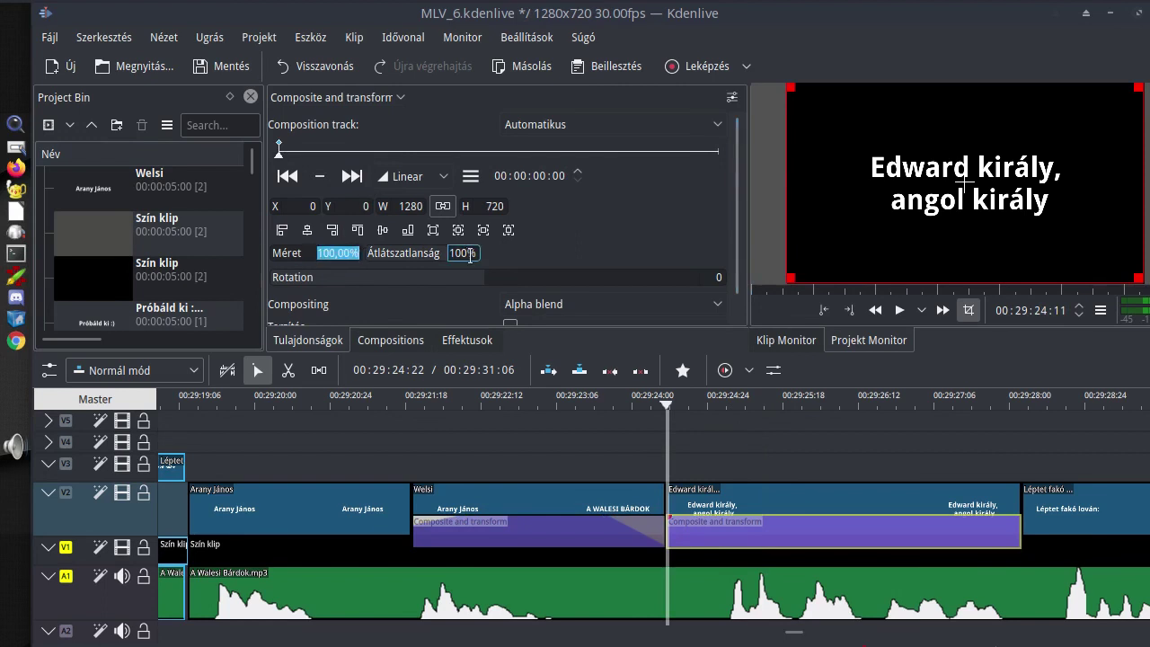
text(80)
key(Tab)
text(70)
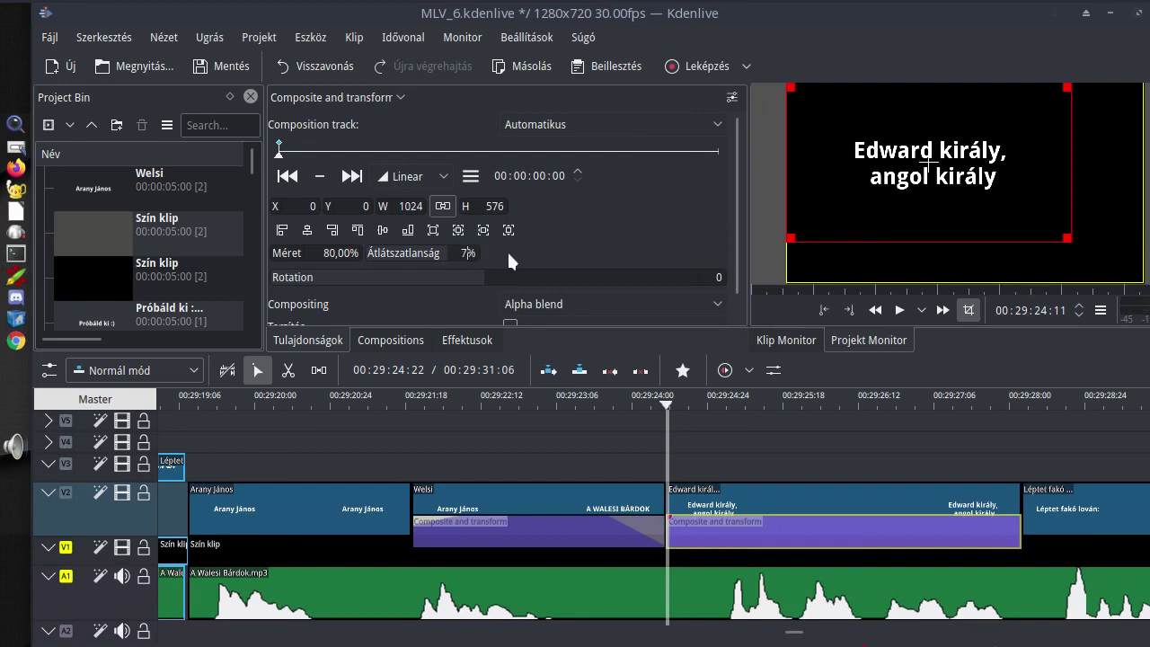
key(Return)
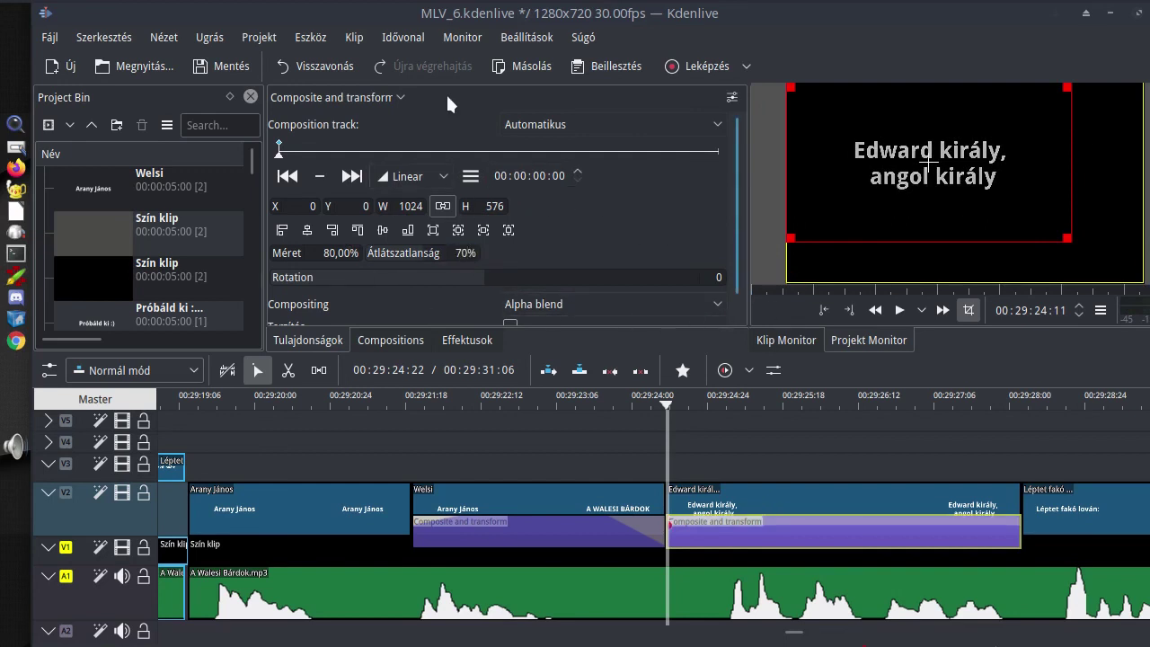
click(307, 230)
click(383, 230)
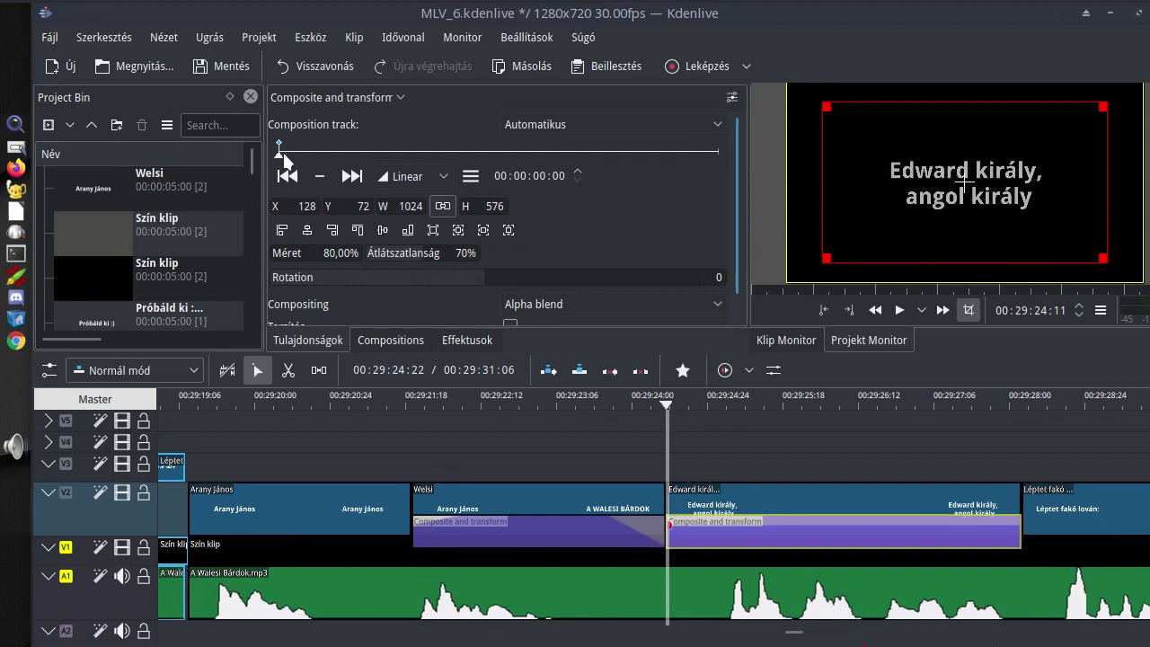
- Add a keyframe to the Edward király composition at 00:00:00:18 with size and opacity at 100%, centred horizontally and vertically in the frame
drag(285, 155, 352, 159)
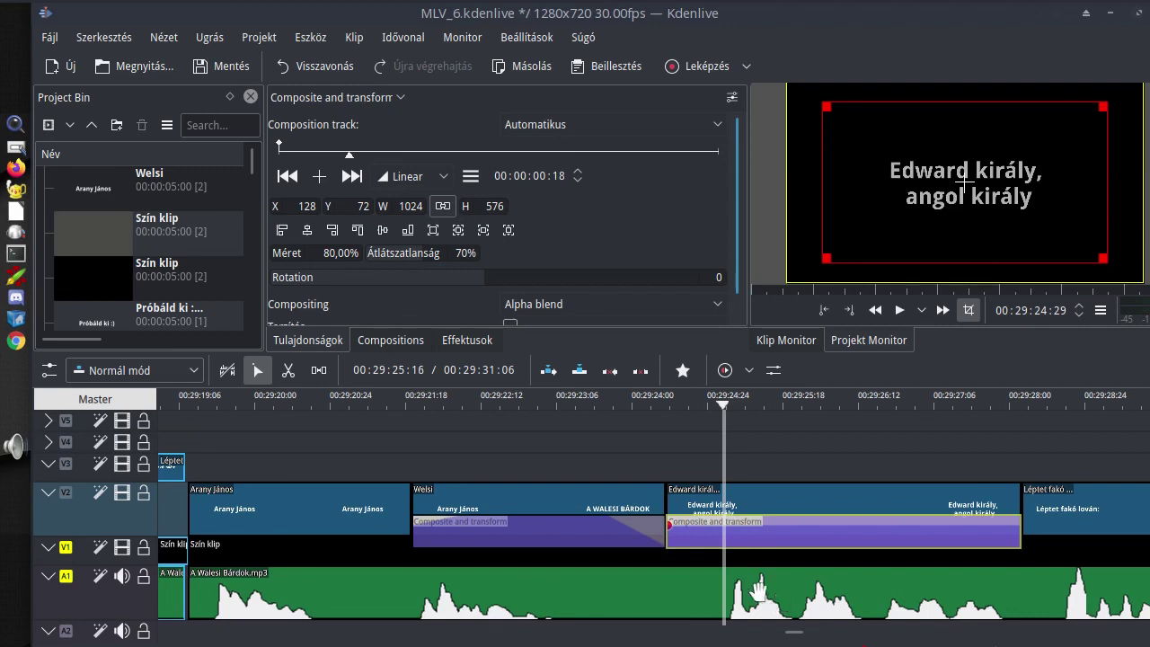
click(319, 175)
click(342, 252)
text(100)
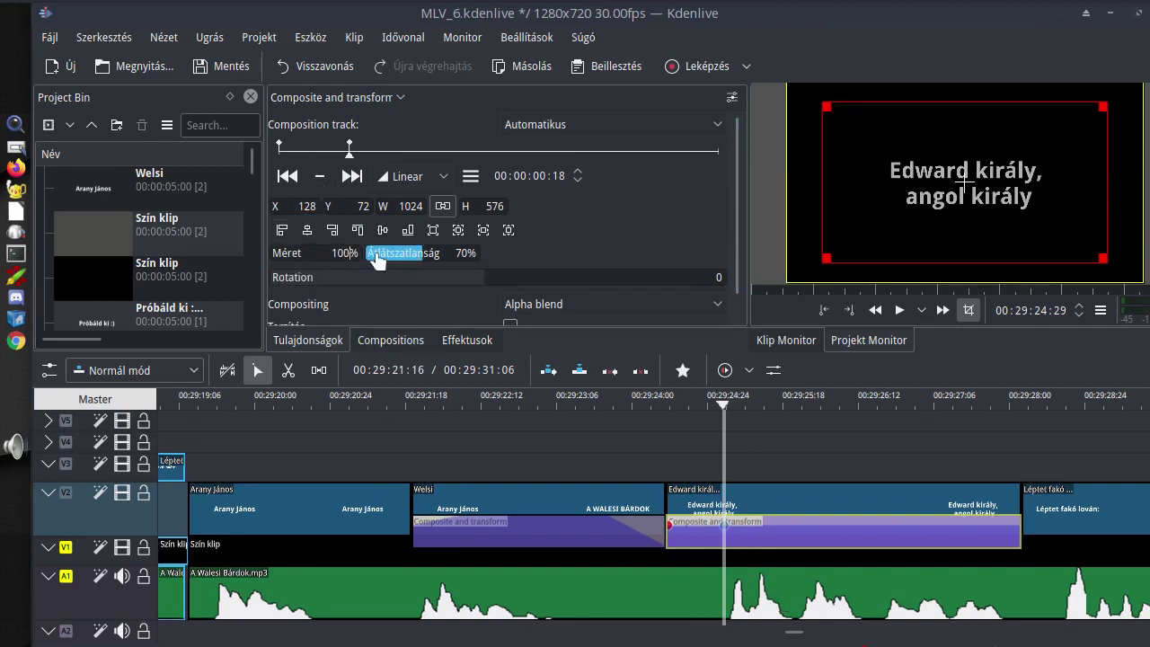
drag(421, 256, 448, 257)
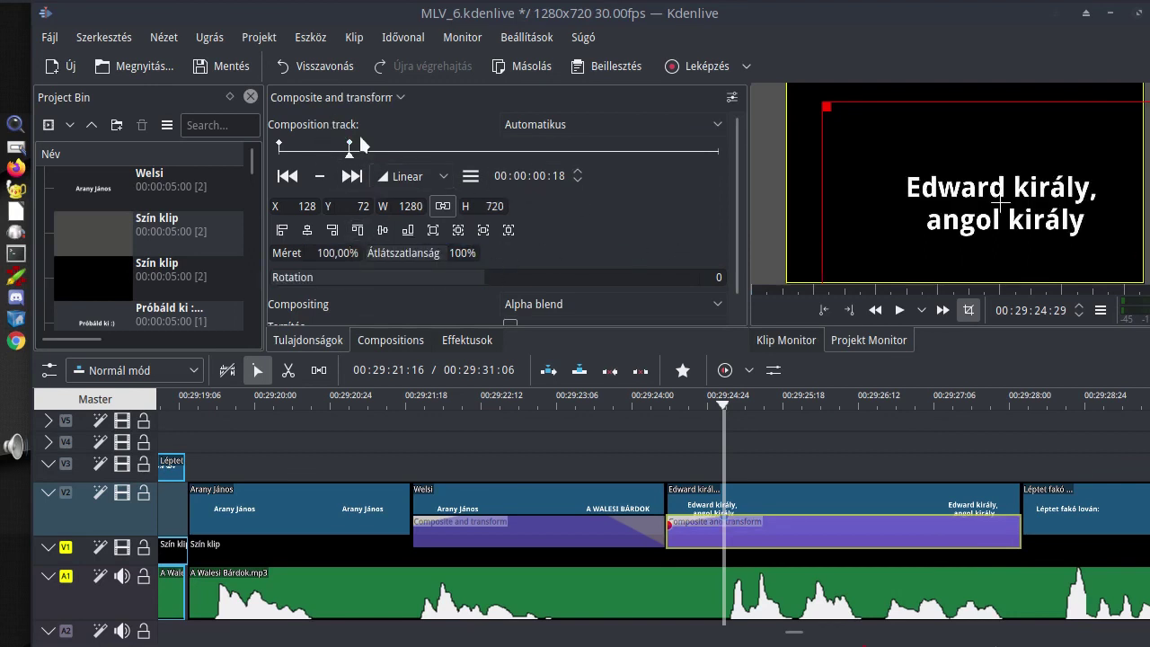
click(306, 232)
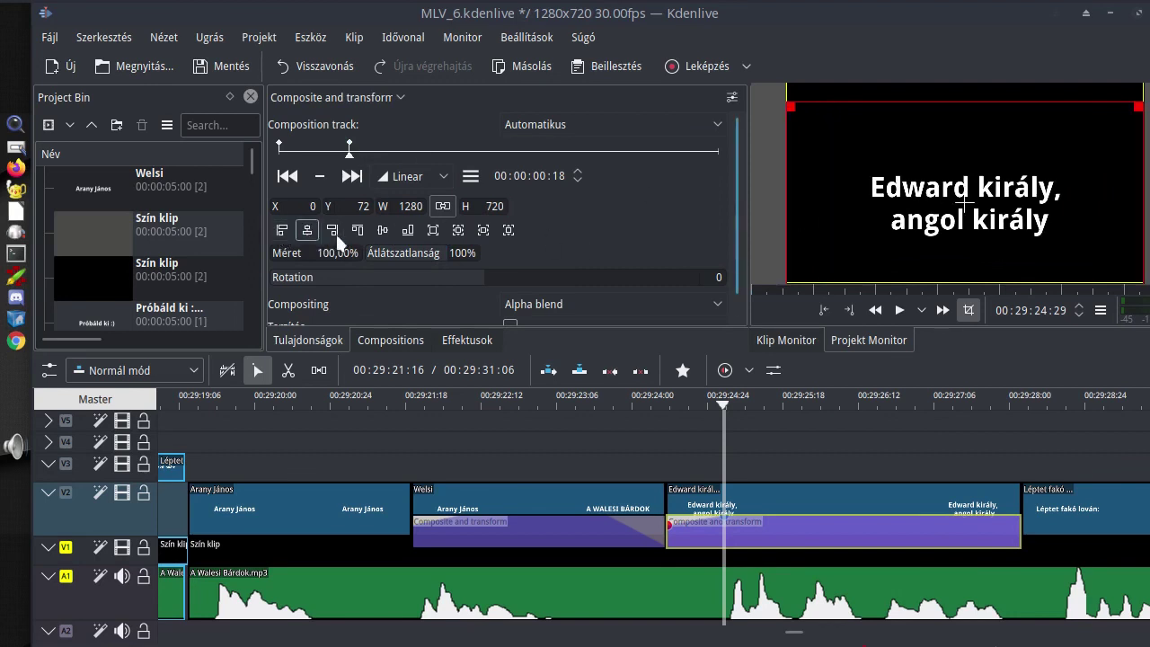
click(384, 228)
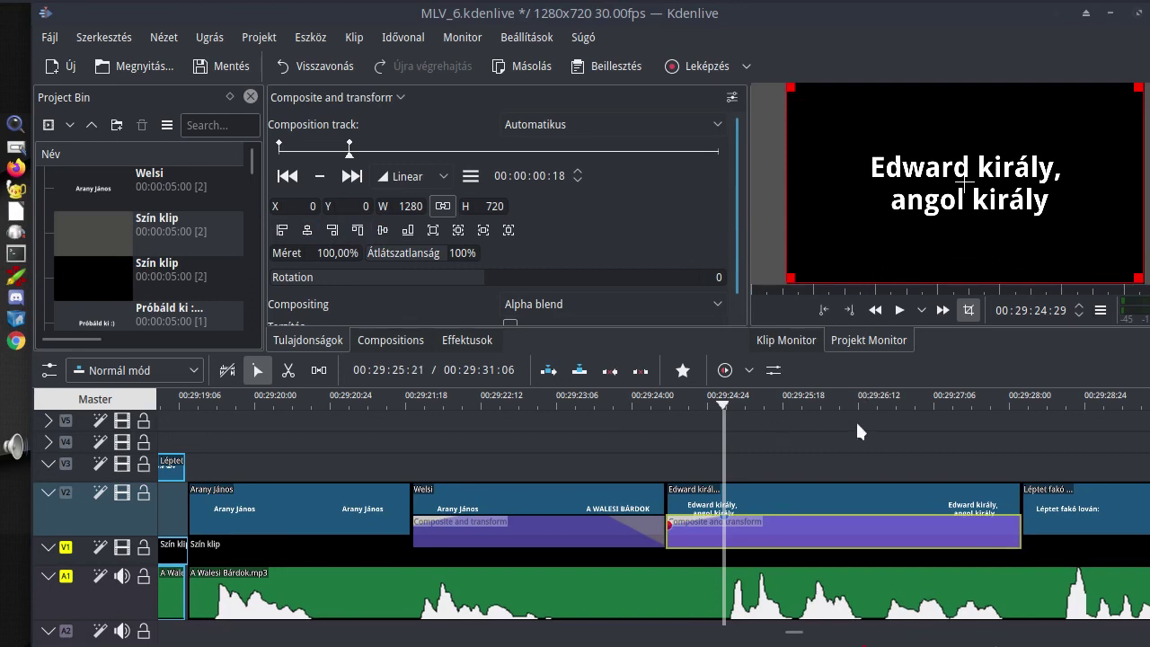
- Add a keyframe to the Edward király composition at 00:00:03:04, keeping size and opacity at 100%
click(931, 398)
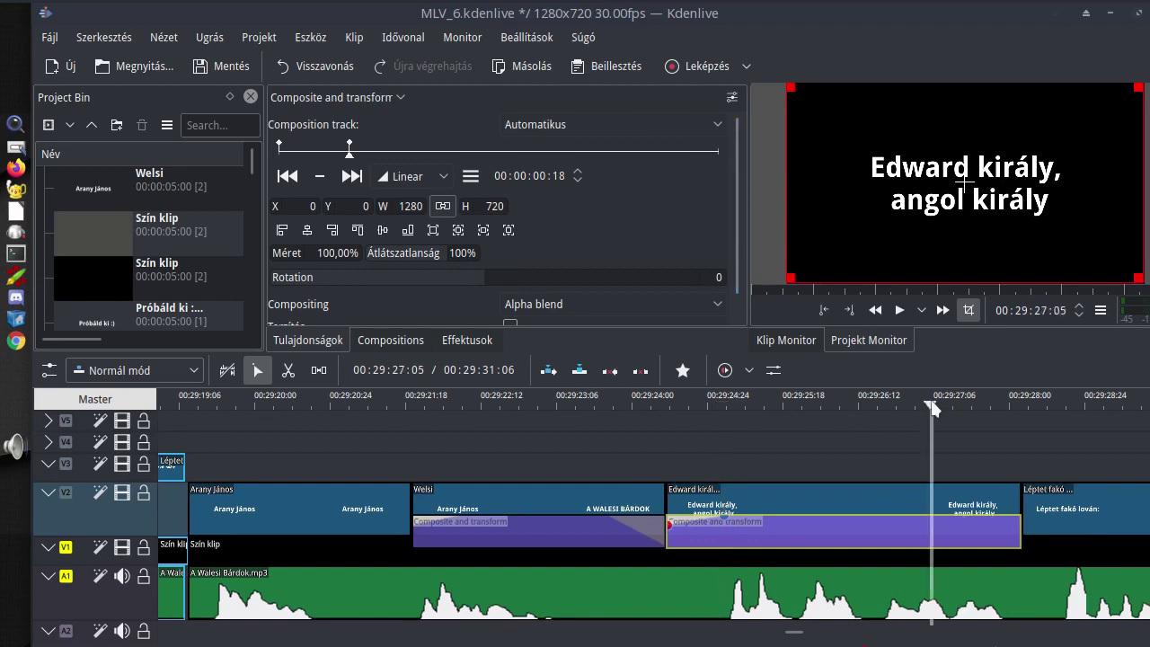
click(934, 400)
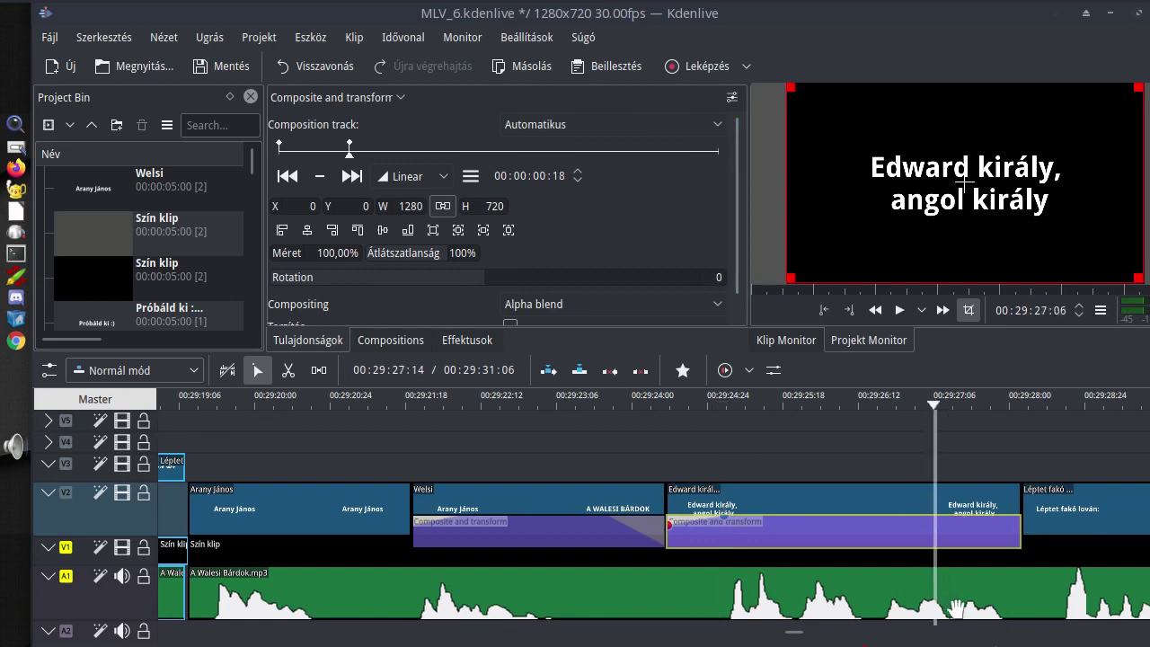
click(967, 406)
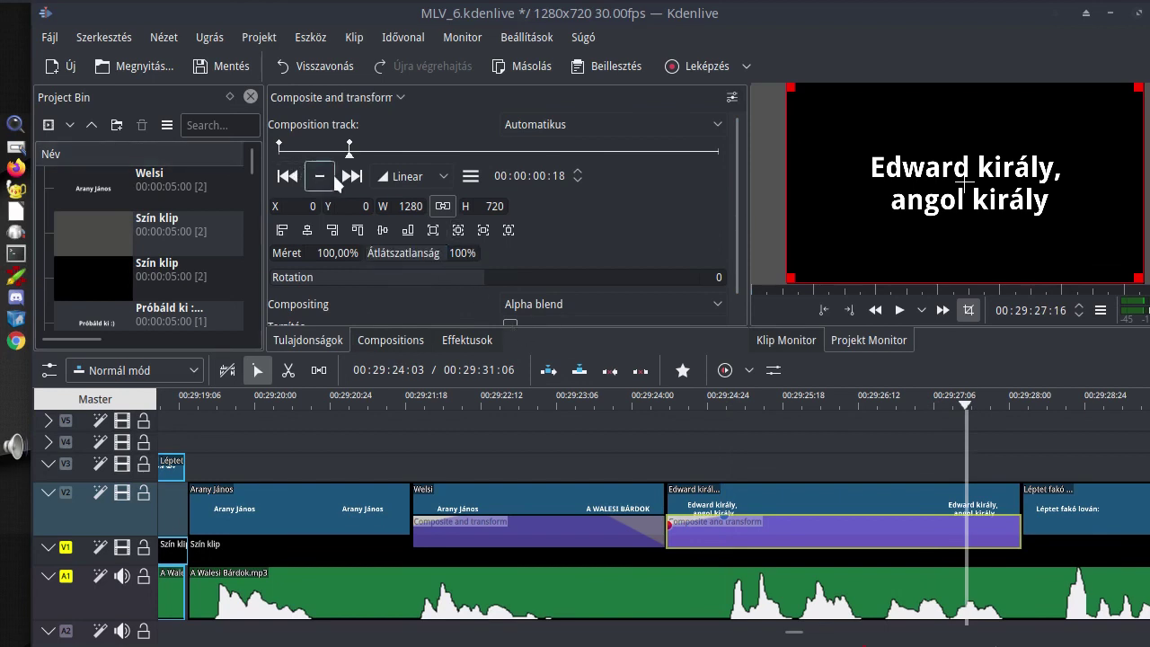
drag(349, 155, 649, 156)
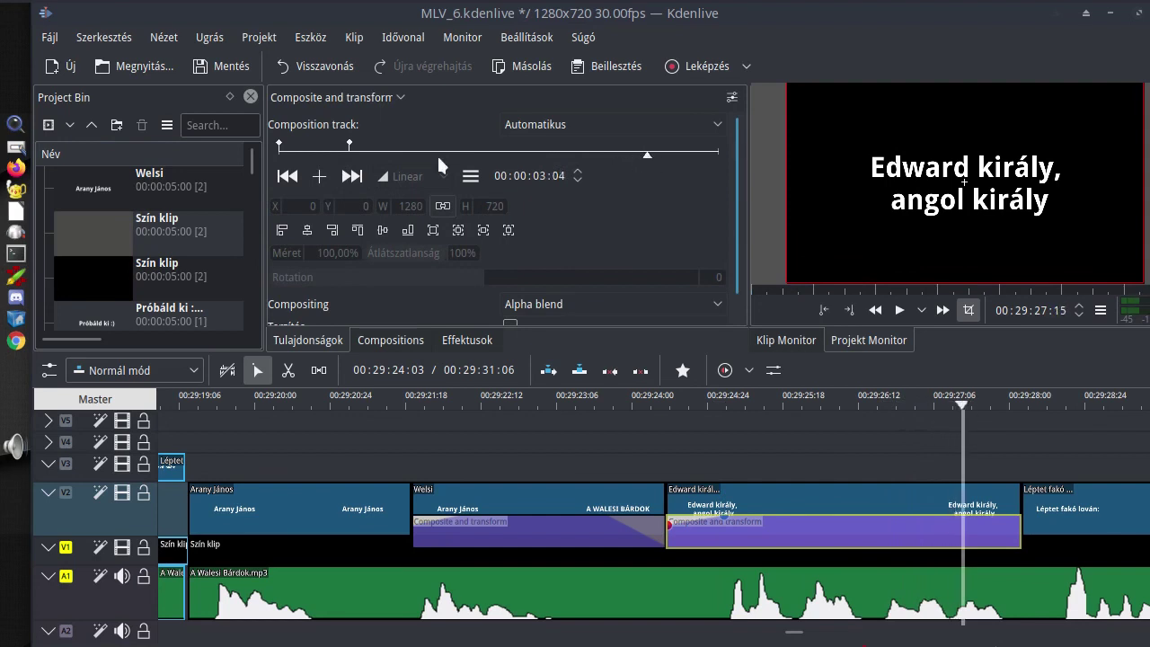
click(320, 176)
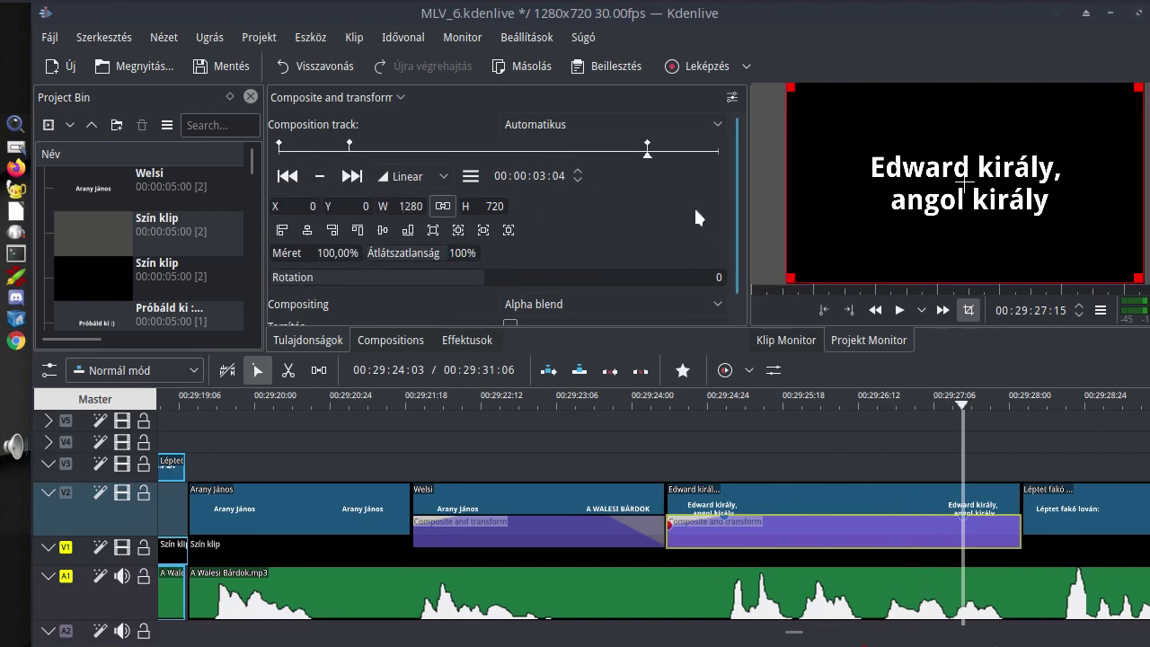
- Add a keyframe at the Edward király composition's end, 00:00:03:22, and set its opacity (Átlátszatlanság) to 10%
click(351, 176)
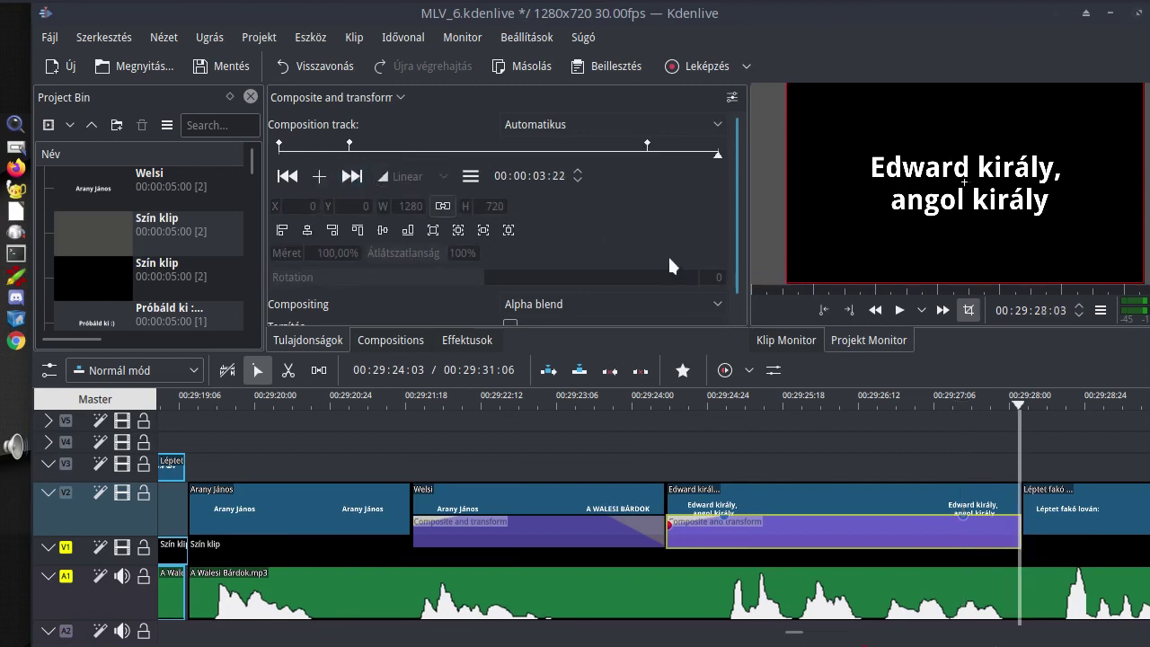
click(319, 176)
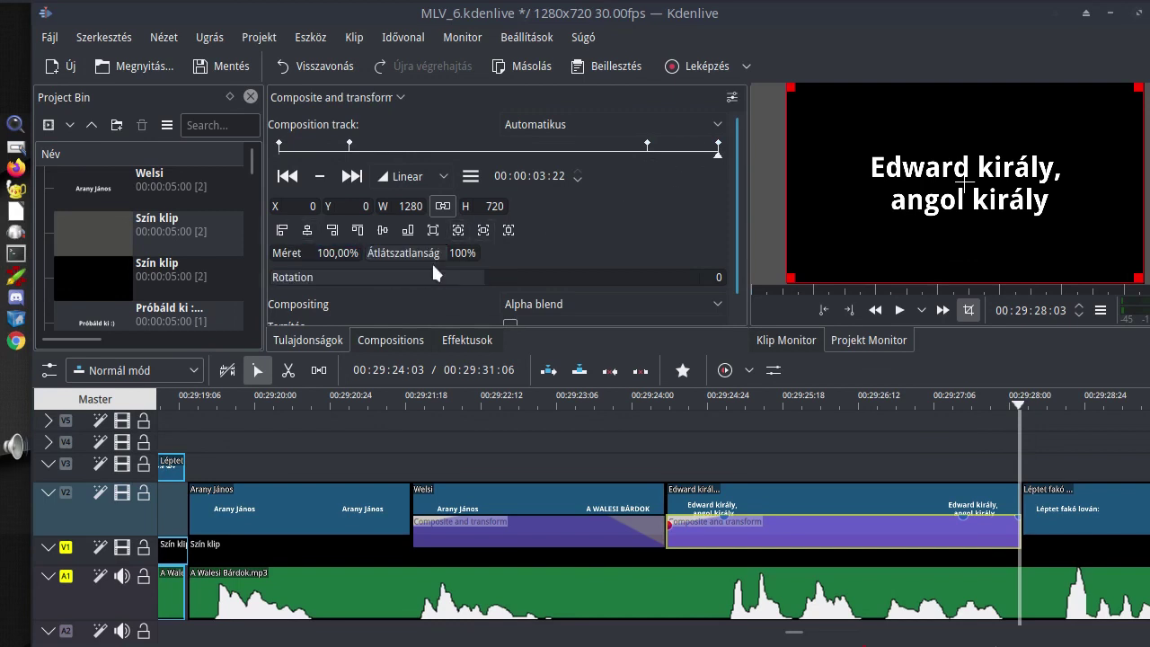
drag(452, 253, 521, 251)
text(10)
key(Return)
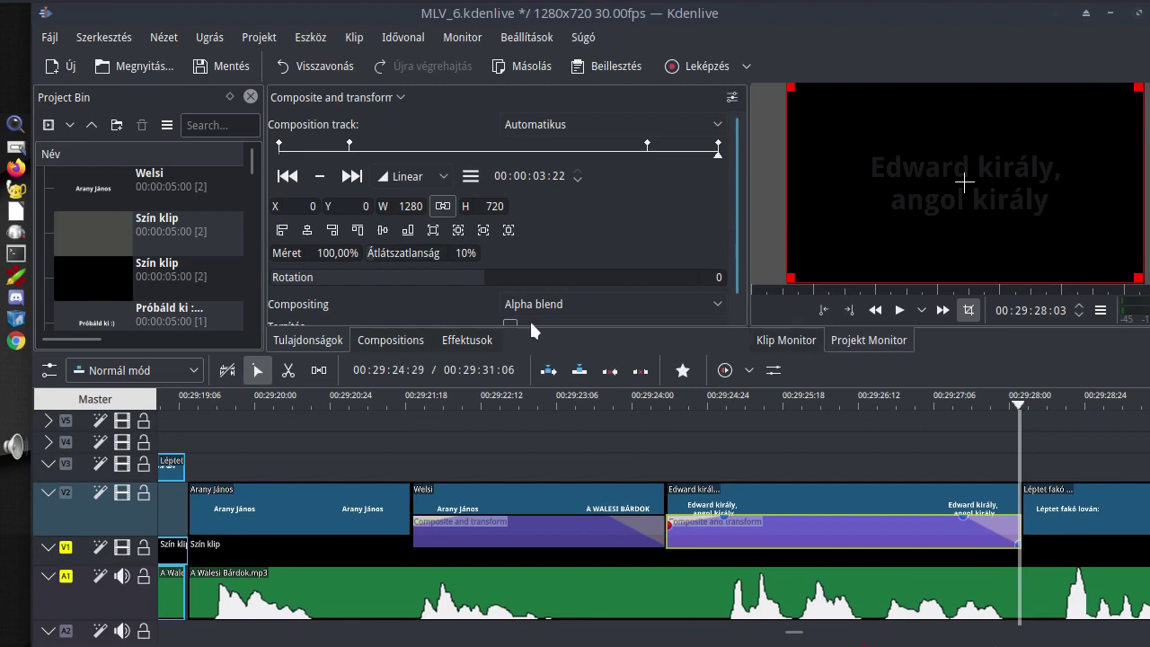
- Play back the timeline from 00:29:23:11 through the Edward király title into the Léptet fakó clip
click(572, 402)
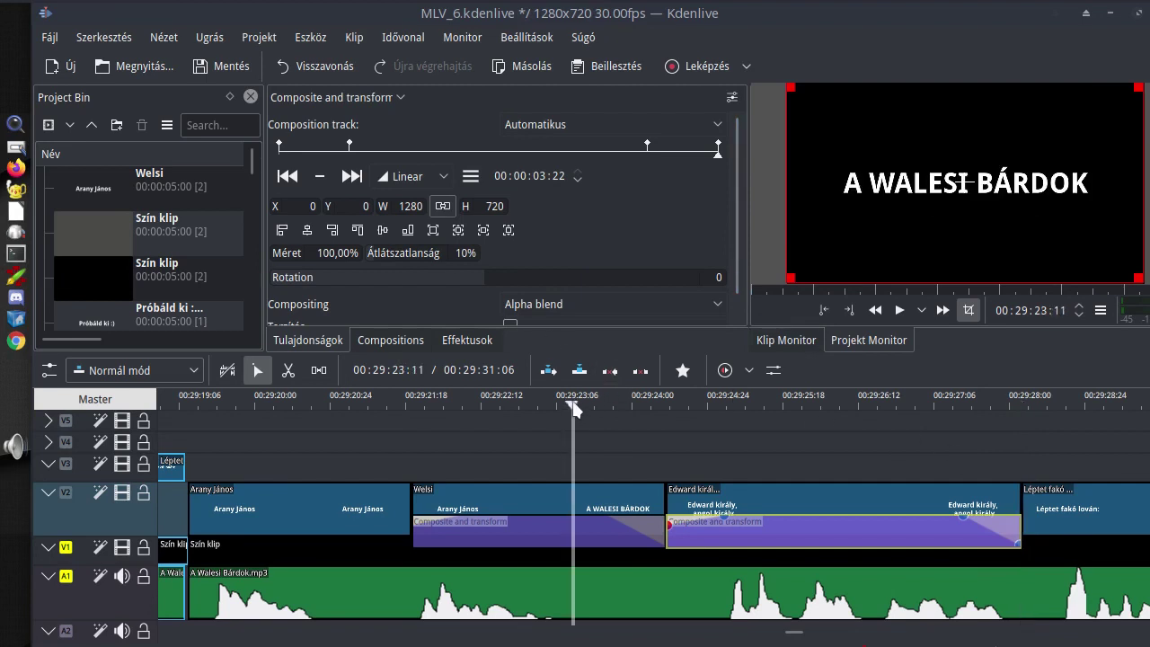
key(space)
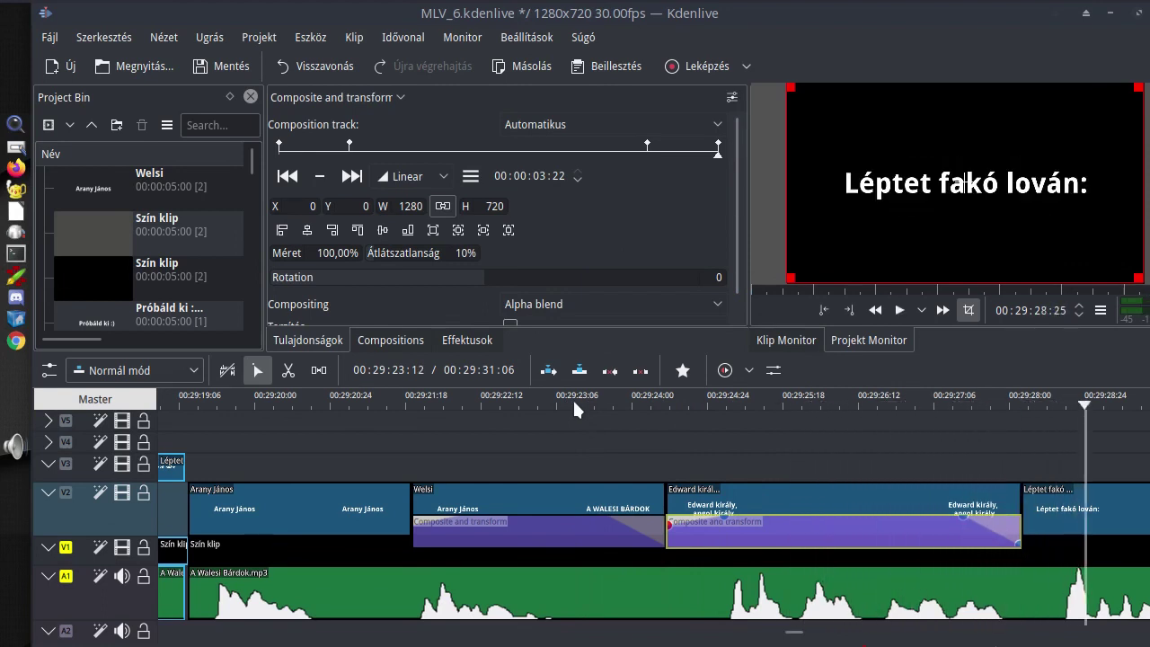
key(space)
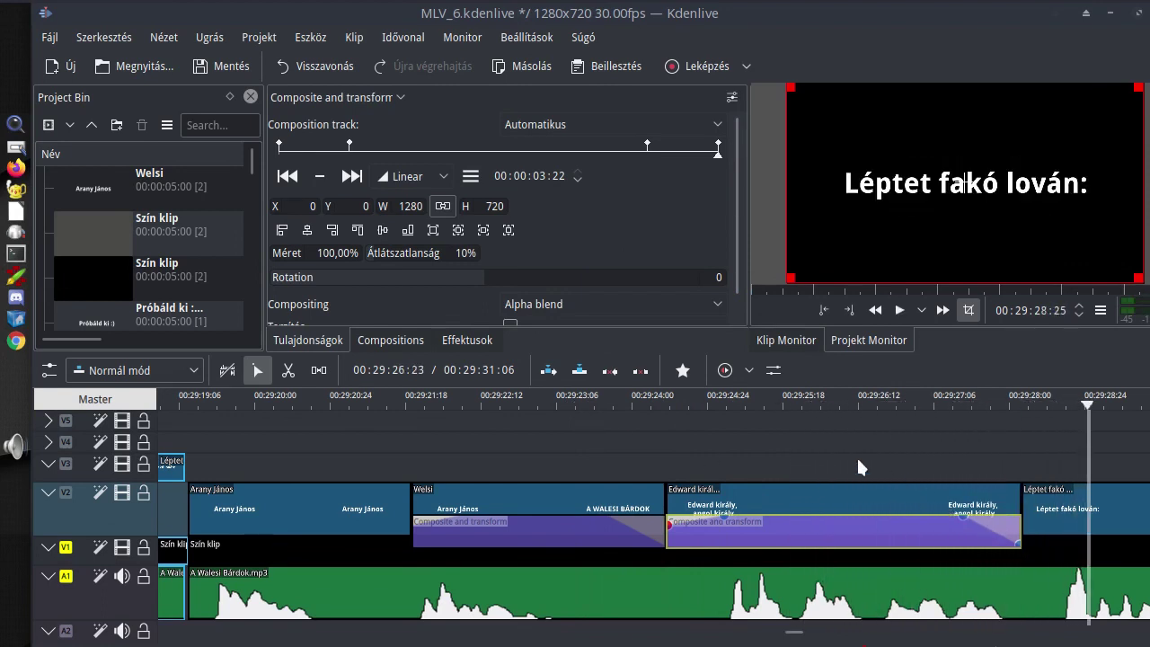
- Add a Composite and transform composition to the Léptet fakó title clip on track V2 and select it
scroll(856, 455, down, 4)
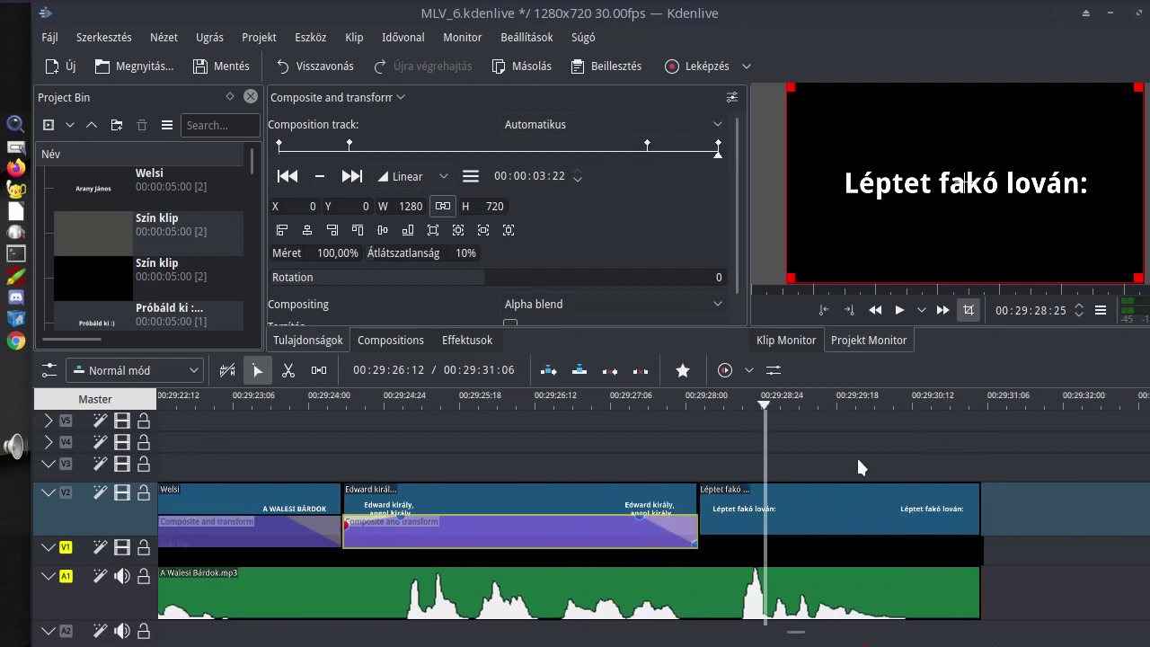
click(402, 339)
drag(325, 214, 698, 496)
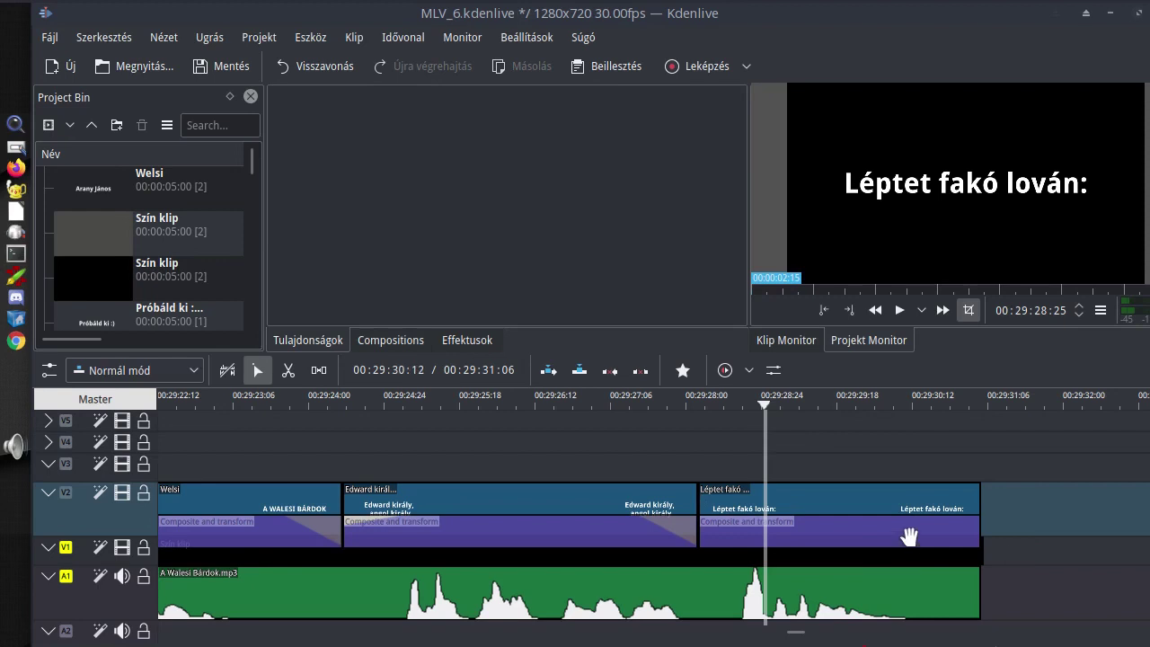
click(749, 534)
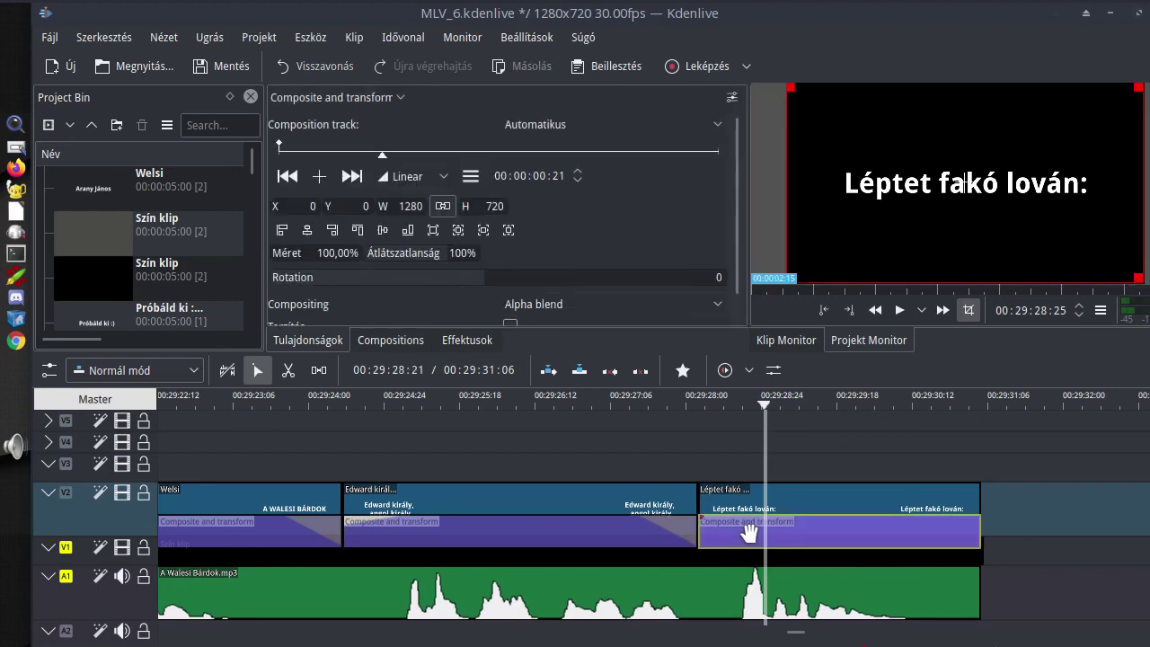
- At the Léptet fakó composition's first keyframe, set size (Méret) to 80% and opacity (Átlátszatlanság) to 70%, and centre it in the frame
click(287, 175)
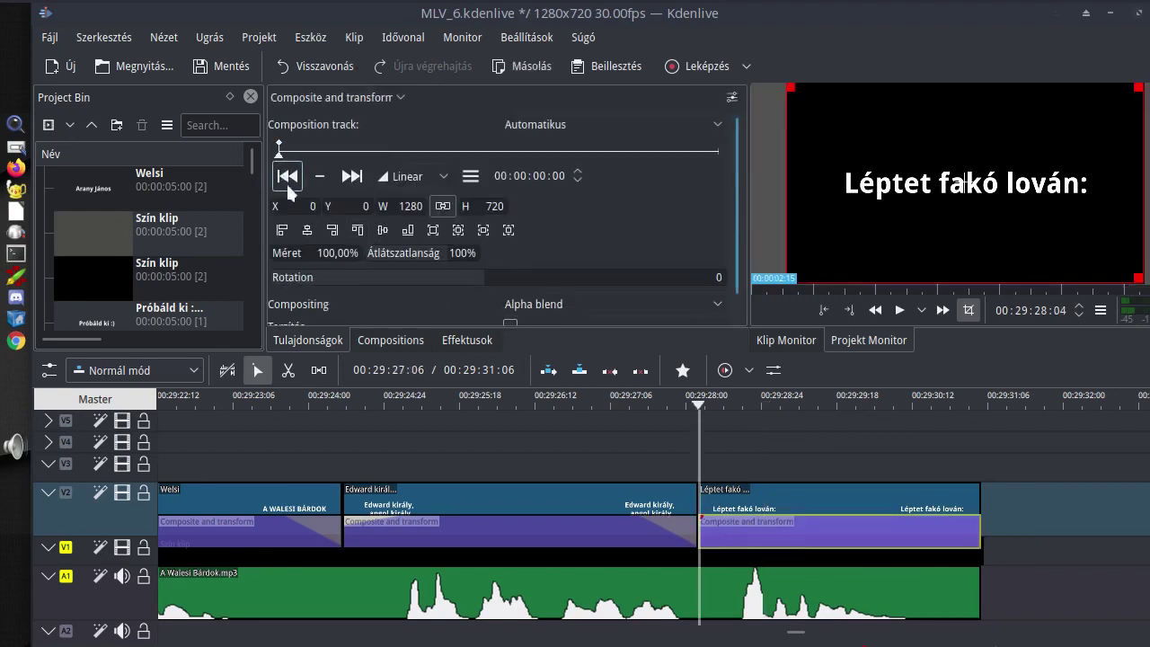
click(338, 252)
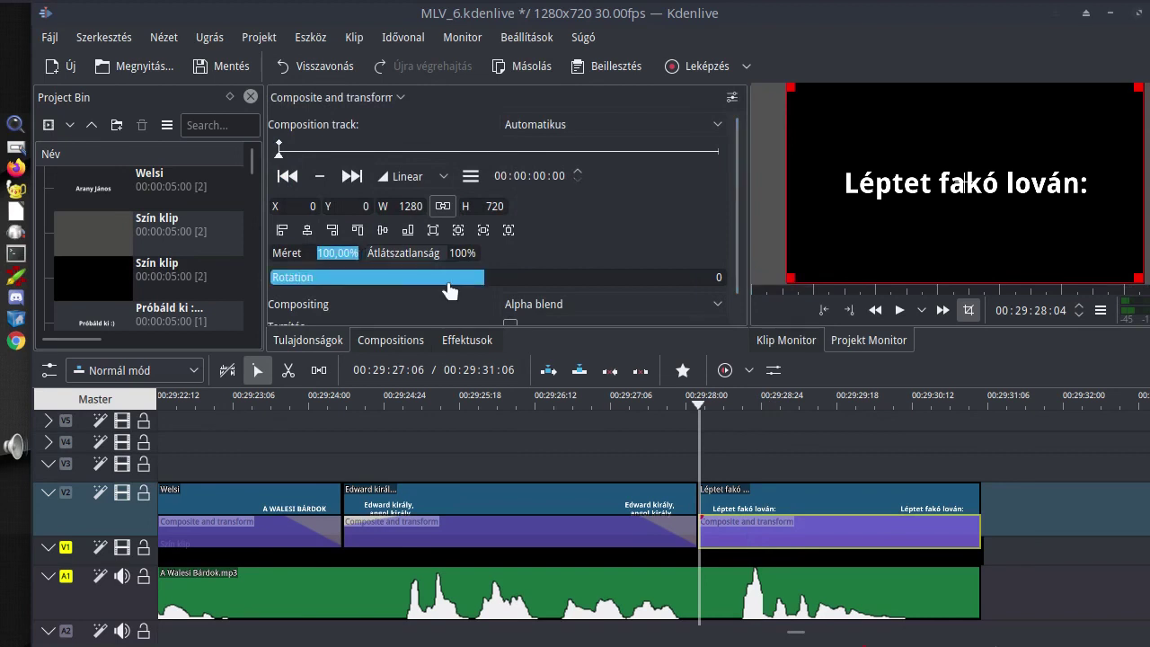
text(80)
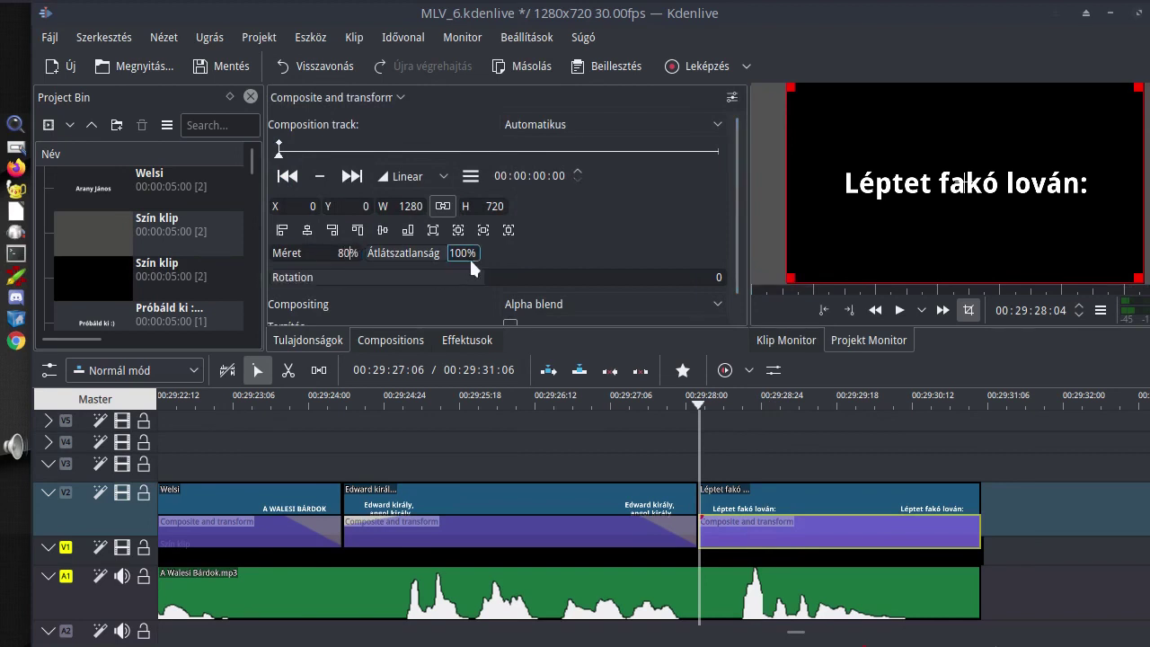
click(448, 252)
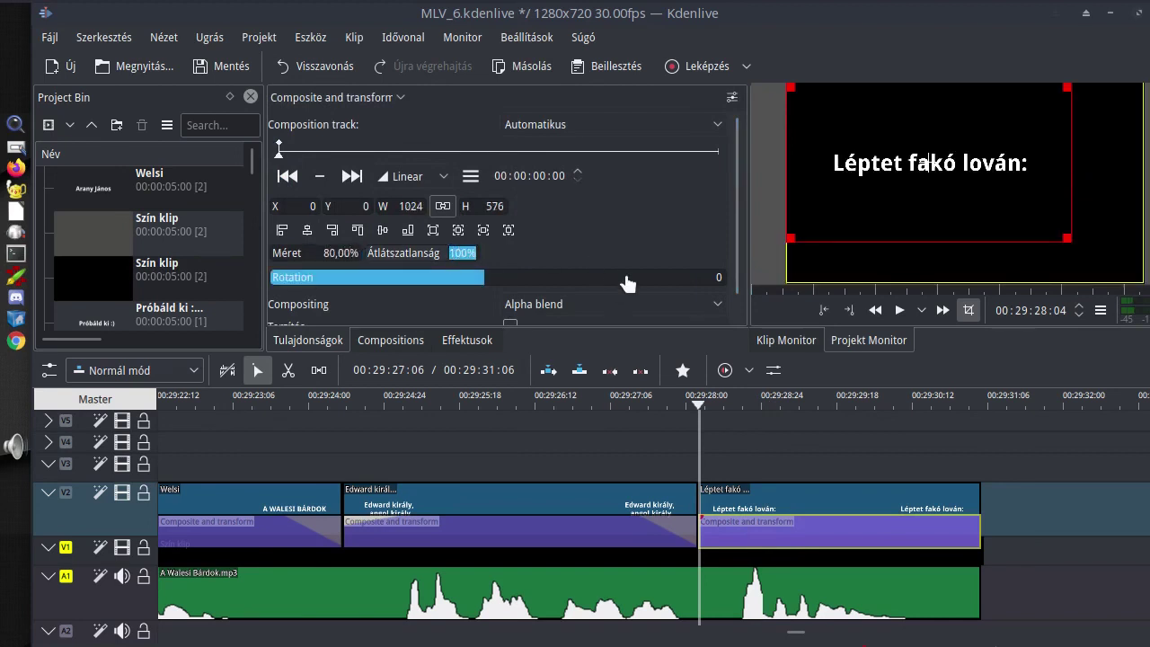
text(70)
key(Return)
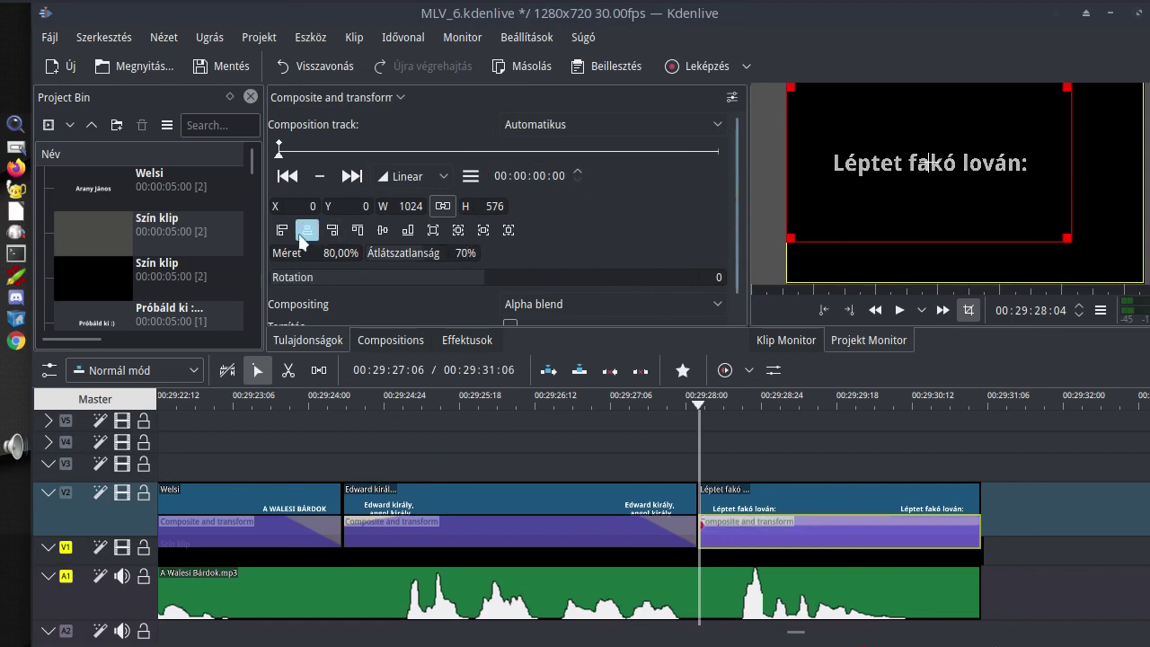
click(383, 230)
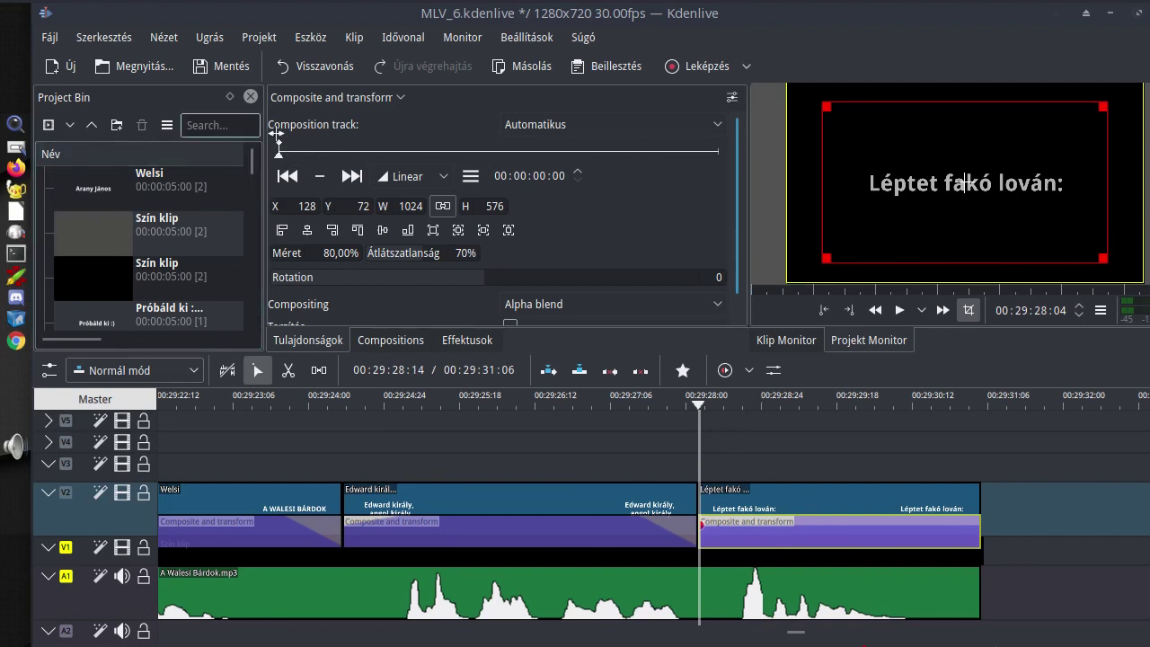
- Add a keyframe to the Léptet fakó composition at 00:00:00:15 with size and opacity at 100%, centred horizontally and vertically
drag(279, 158, 356, 157)
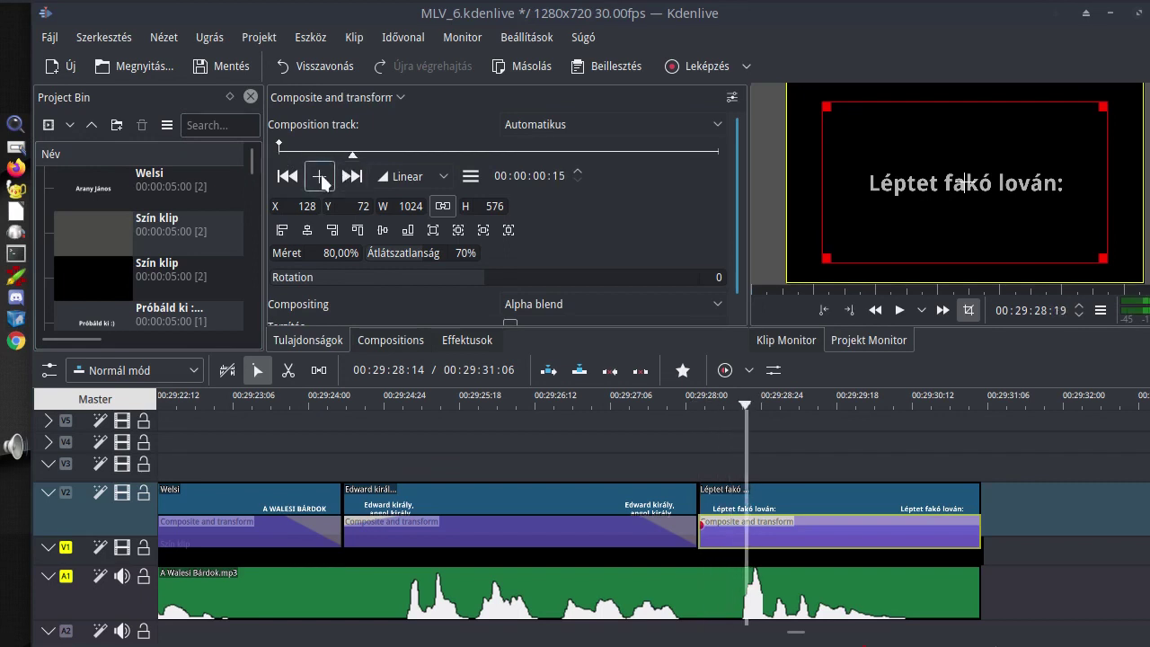
click(319, 176)
click(321, 252)
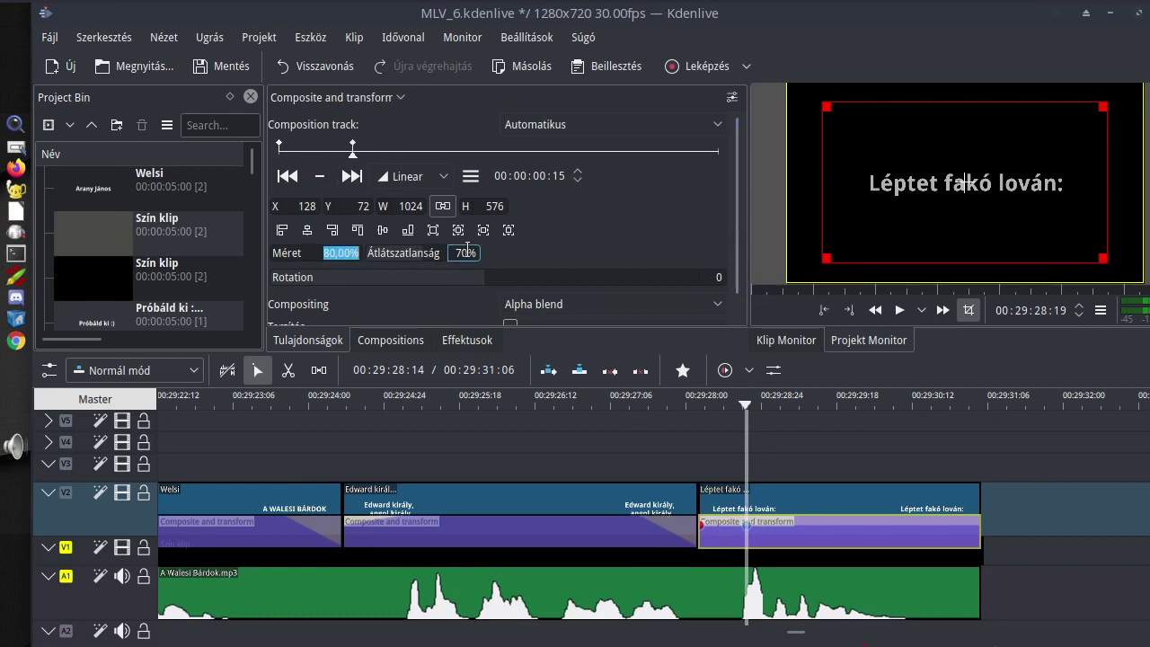
text(100)
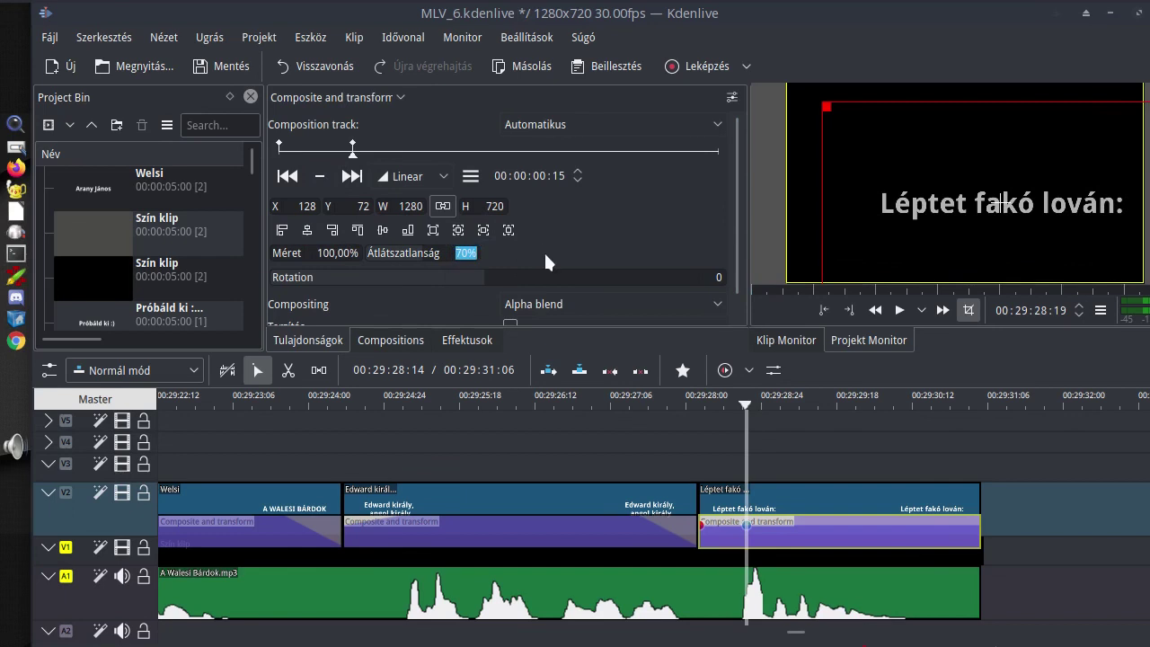
text(100)
key(Return)
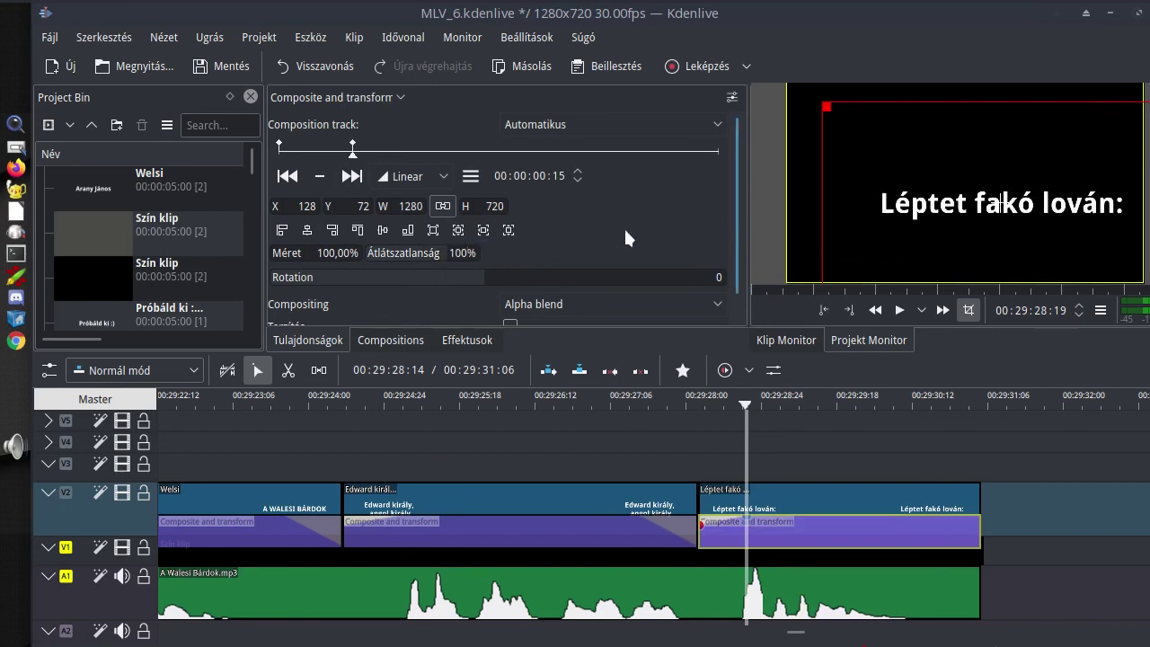
click(308, 230)
click(382, 230)
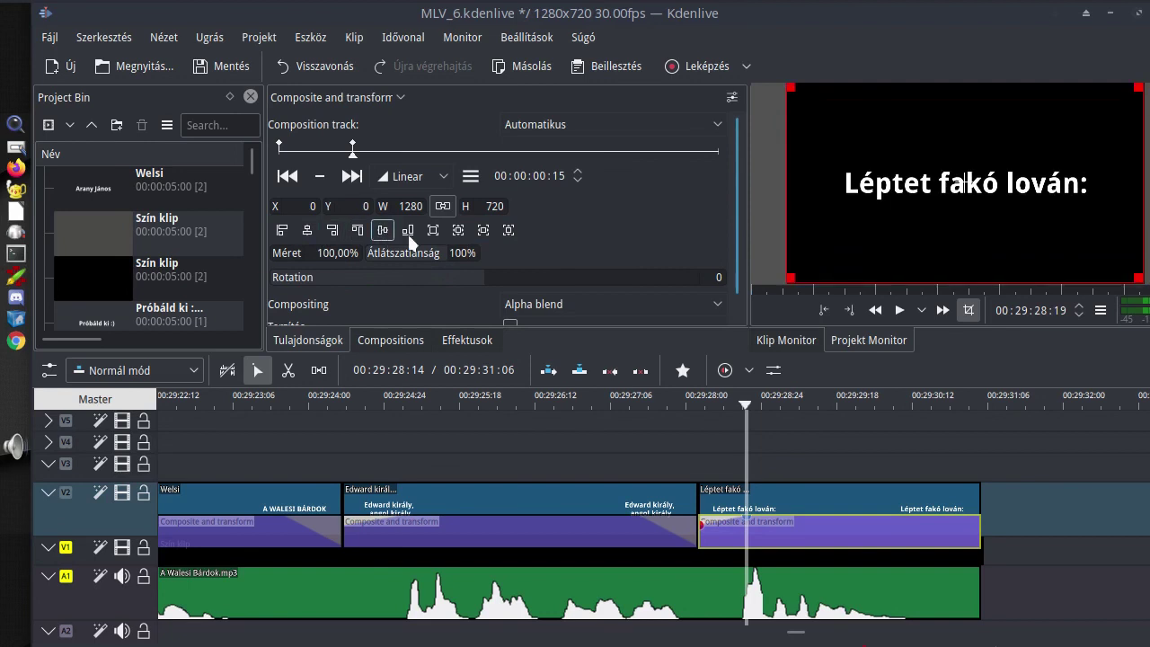
- Play back the transition from the Edward király title into the Léptet fakó title, starting at 00:29:27:09
click(620, 424)
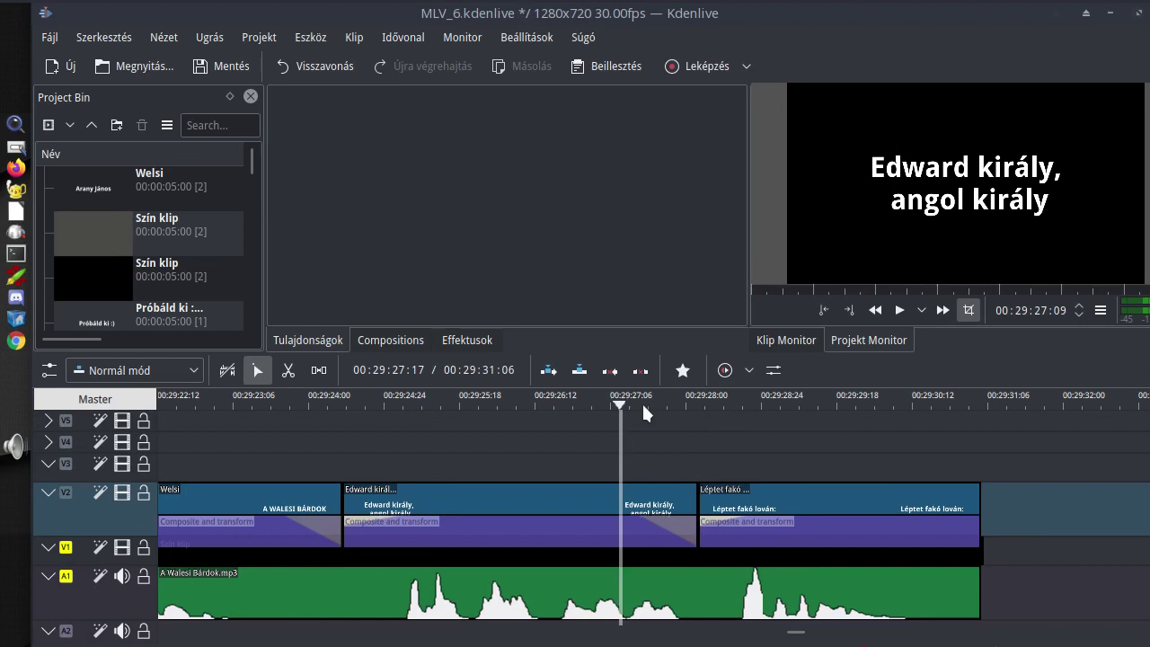
key(space)
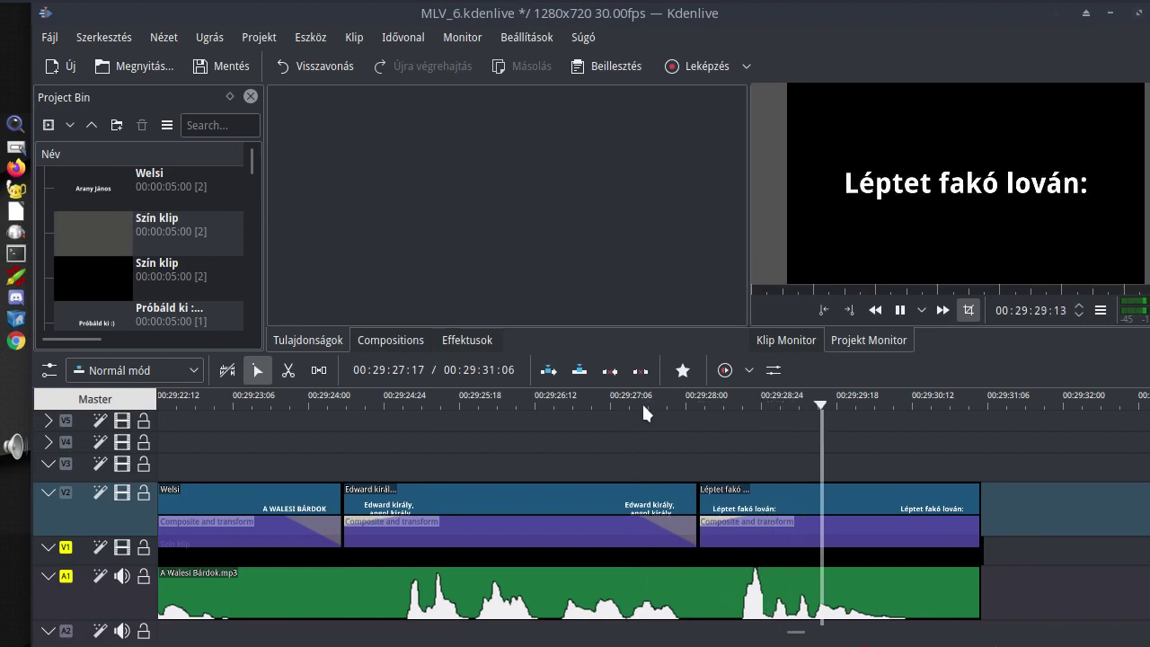
key(space)
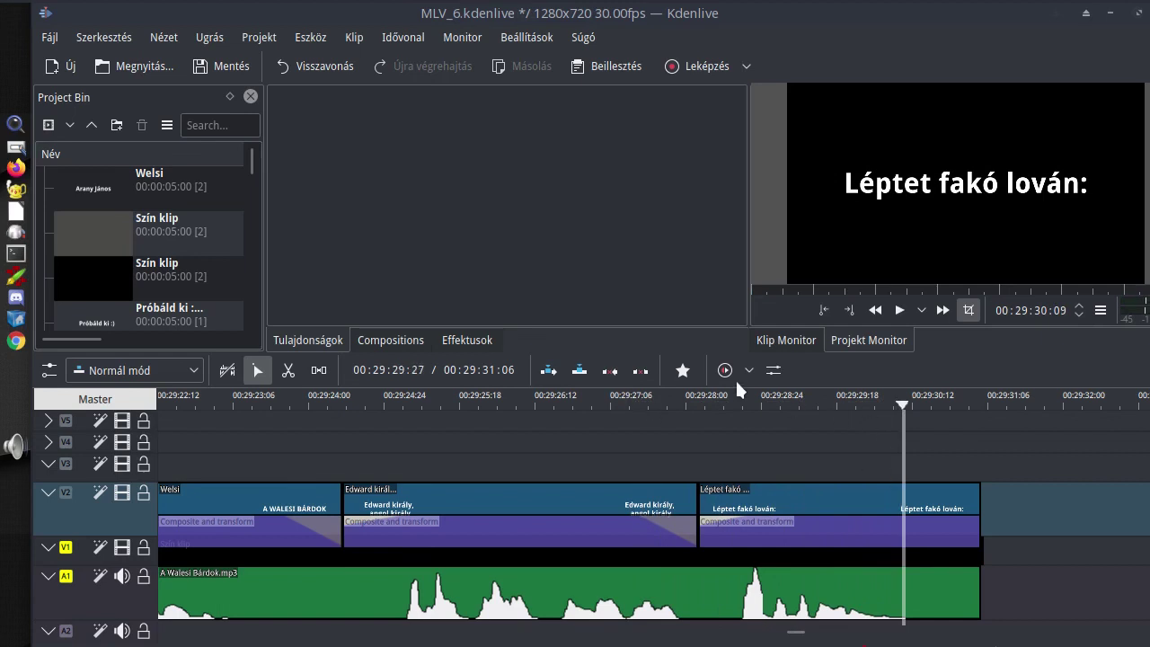
- Add a keyframe to the Léptet fakó composition at 00:00:02:04, keeping size and opacity at 100%
click(911, 537)
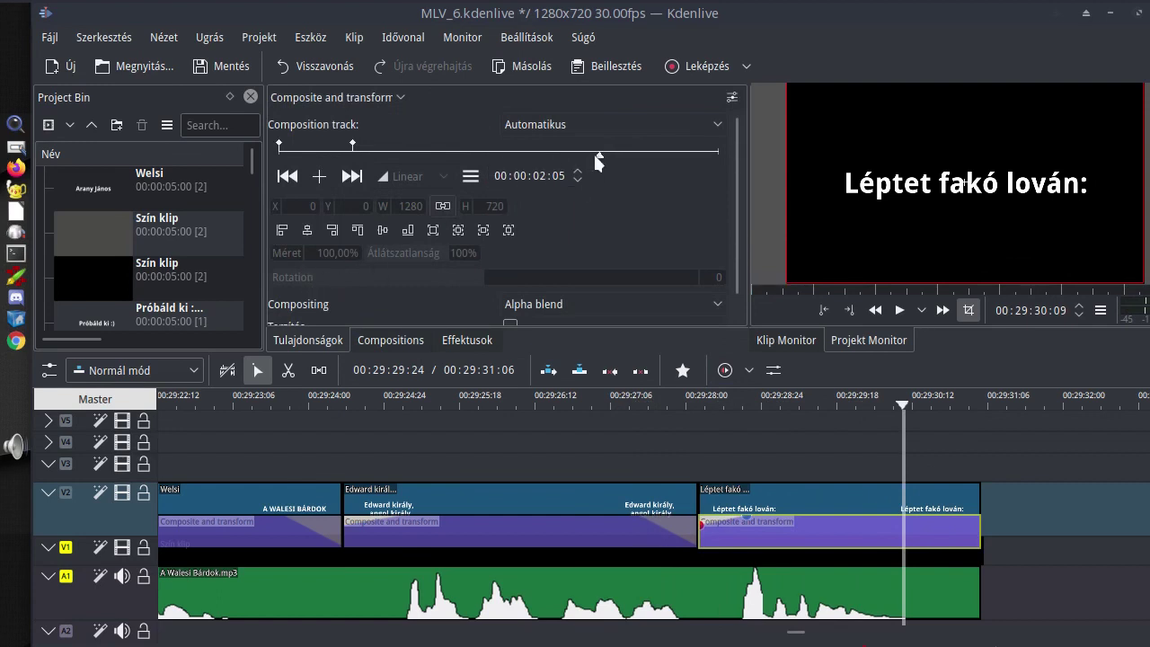
click(595, 152)
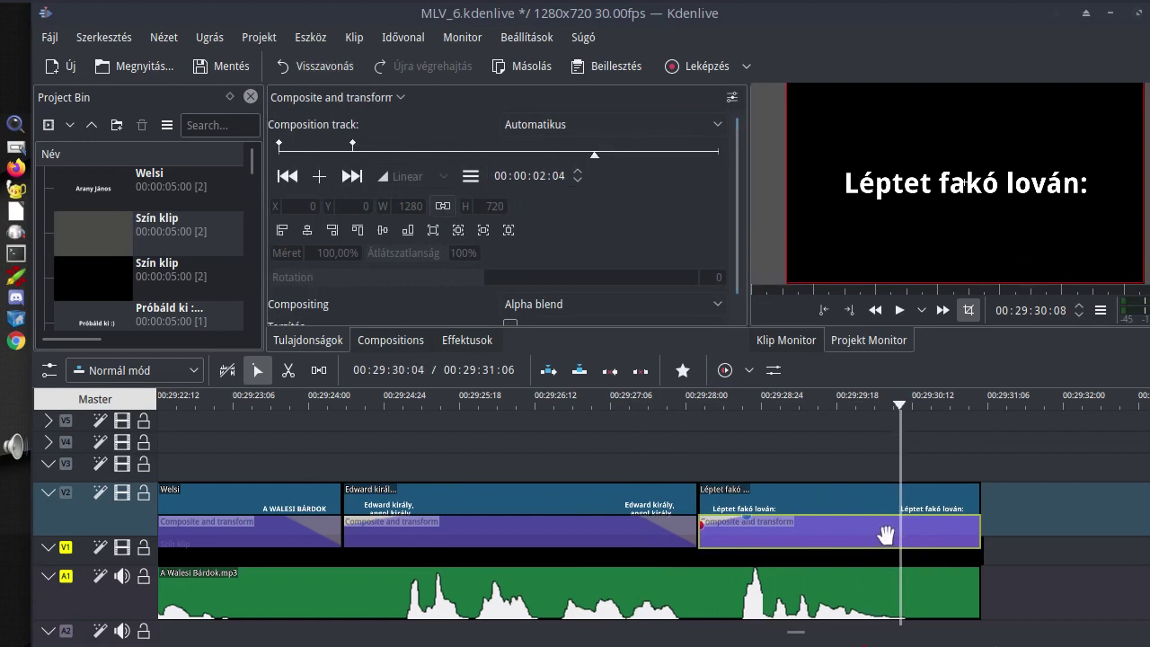
click(319, 177)
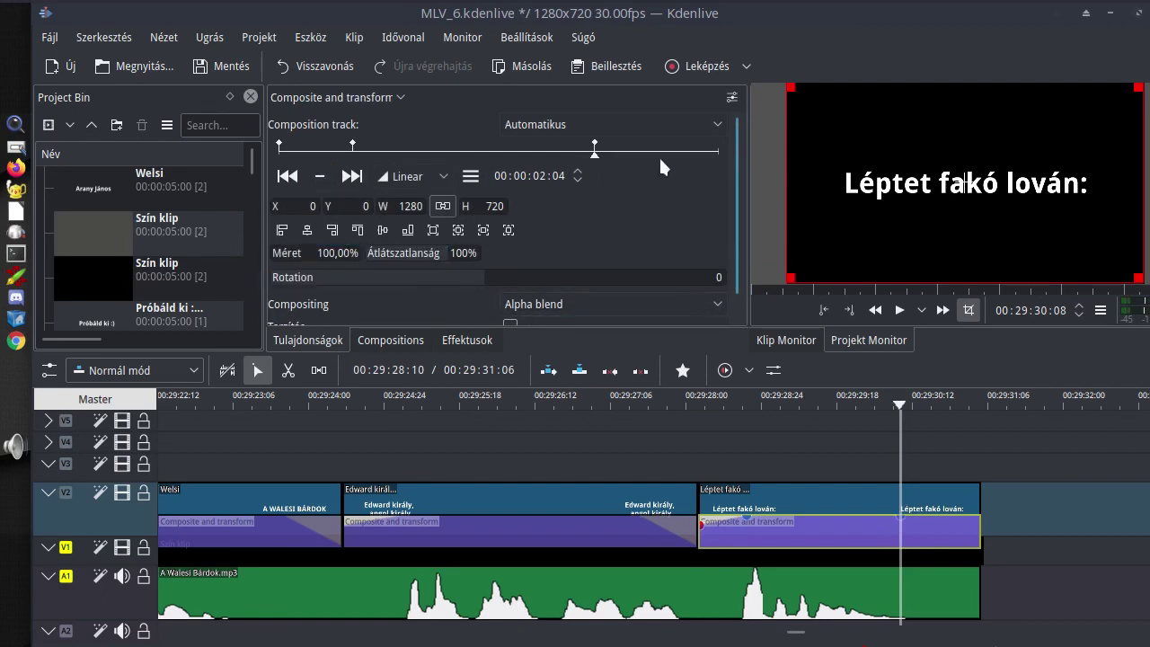
- Add a keyframe at the Léptet fakó composition's end, 00:00:02:29, and set its opacity (Átlátszatlanság) to 70%
click(352, 176)
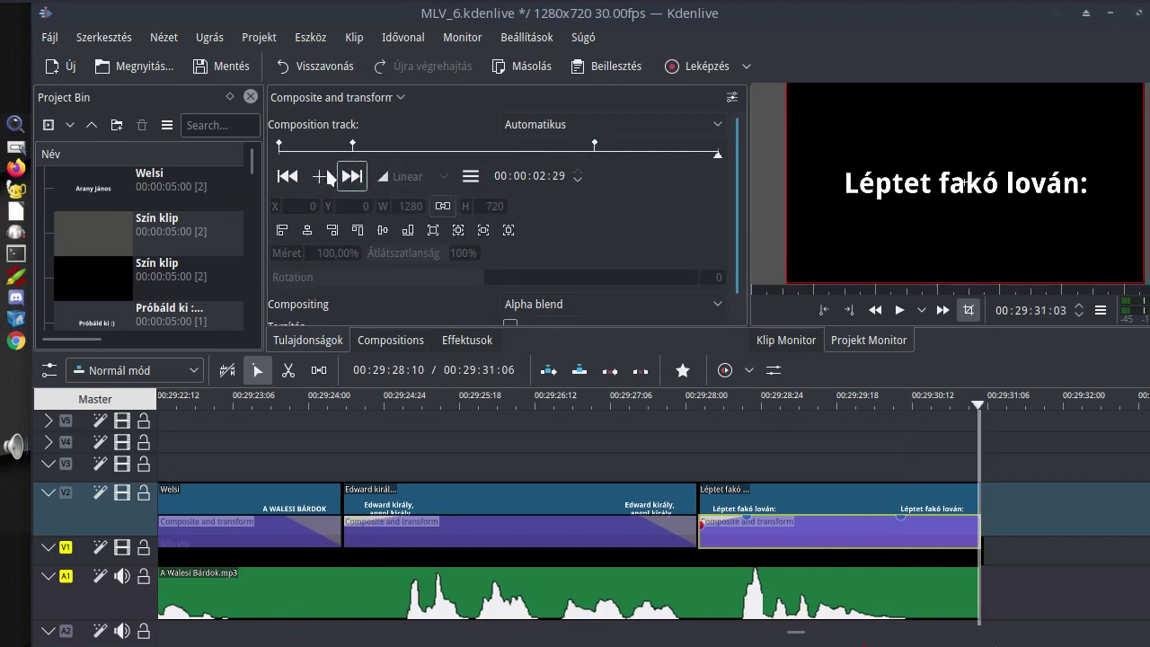
click(321, 176)
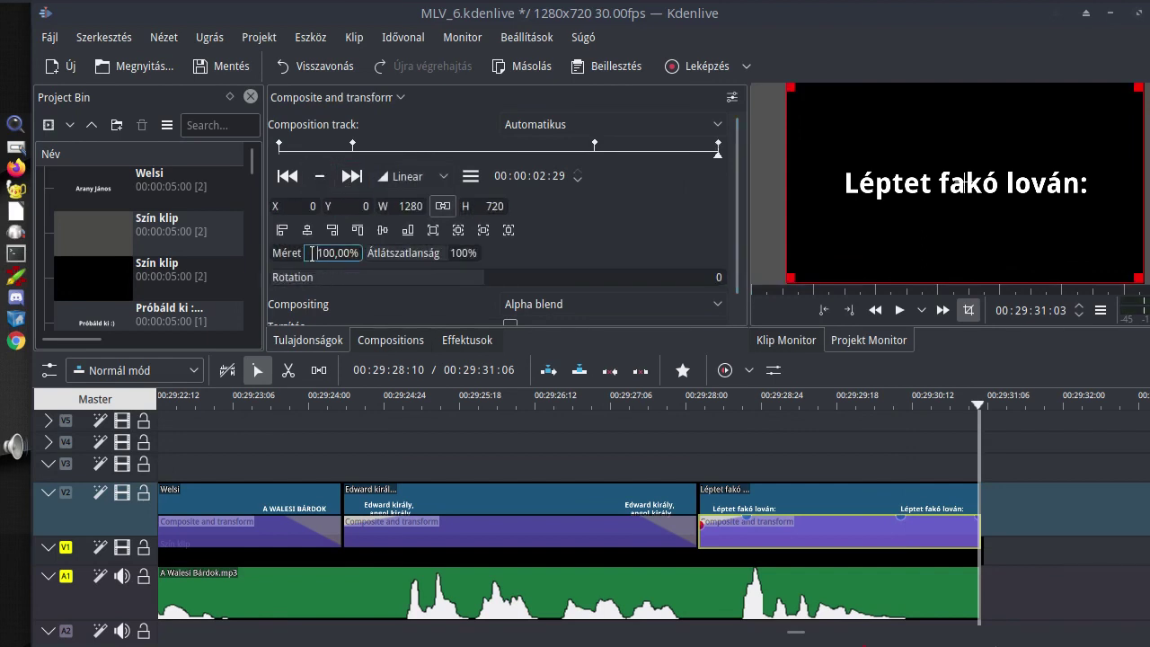
click(450, 254)
drag(450, 254, 522, 244)
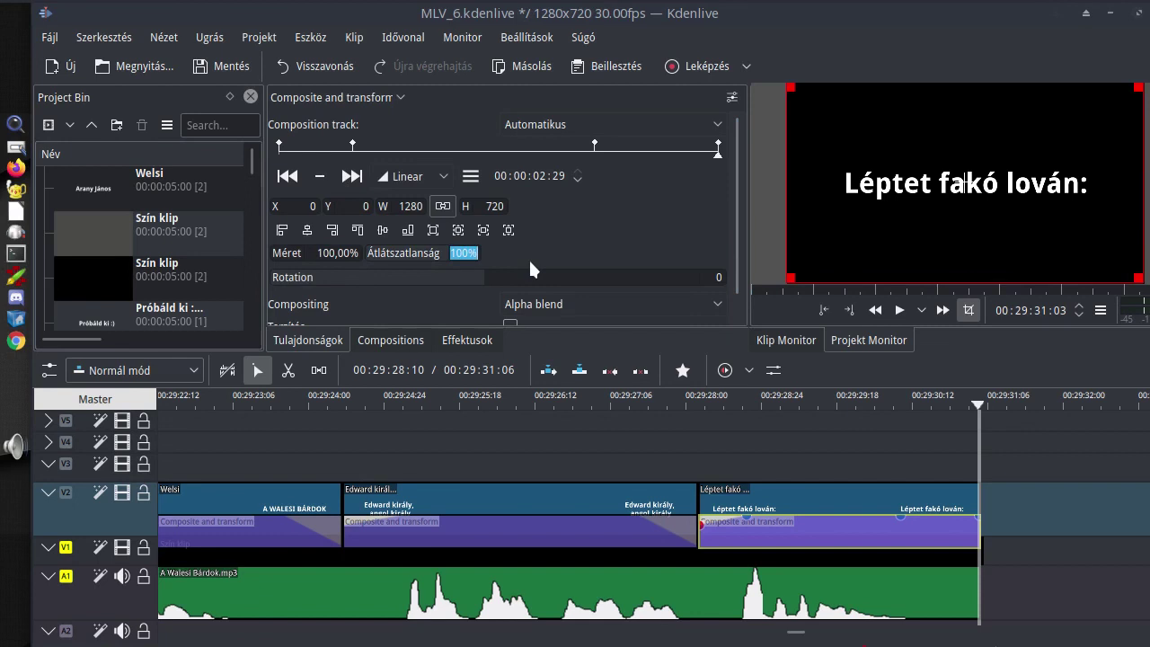
text(70)
key(Return)
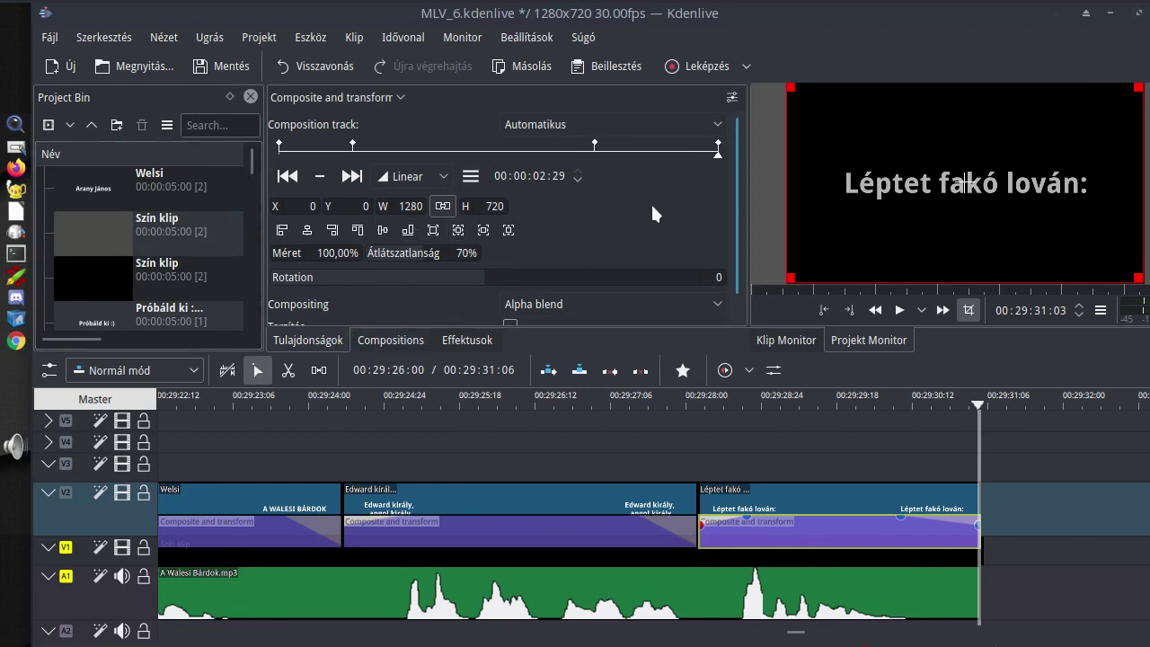
scroll(629, 538, down, 3)
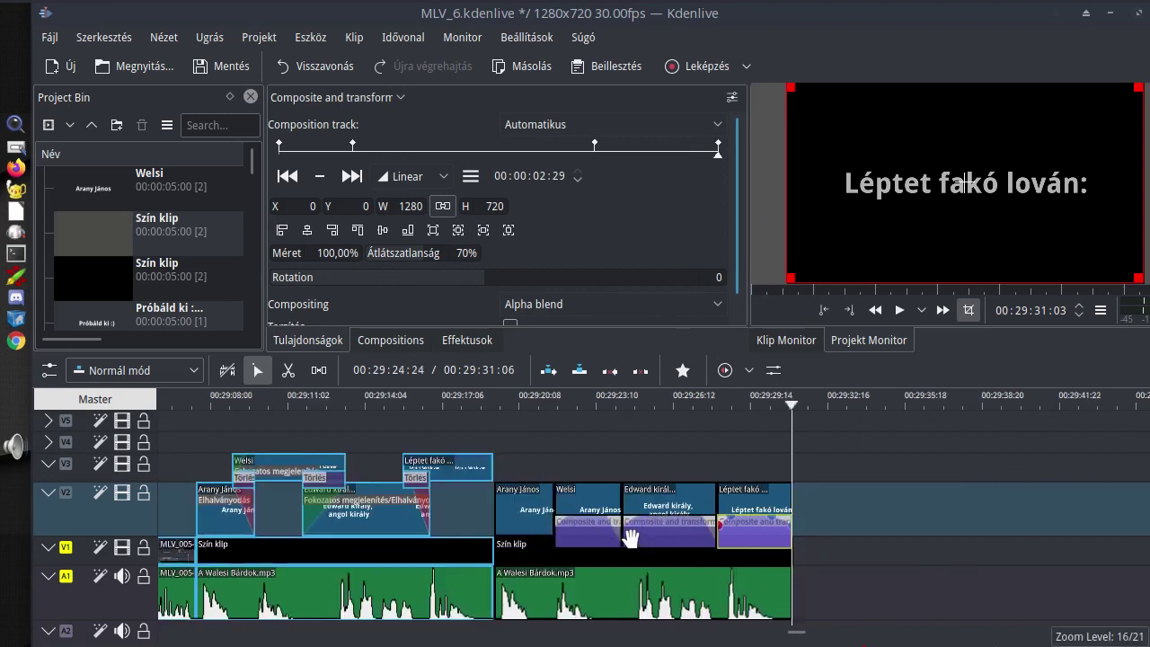
scroll(629, 538, down, 1)
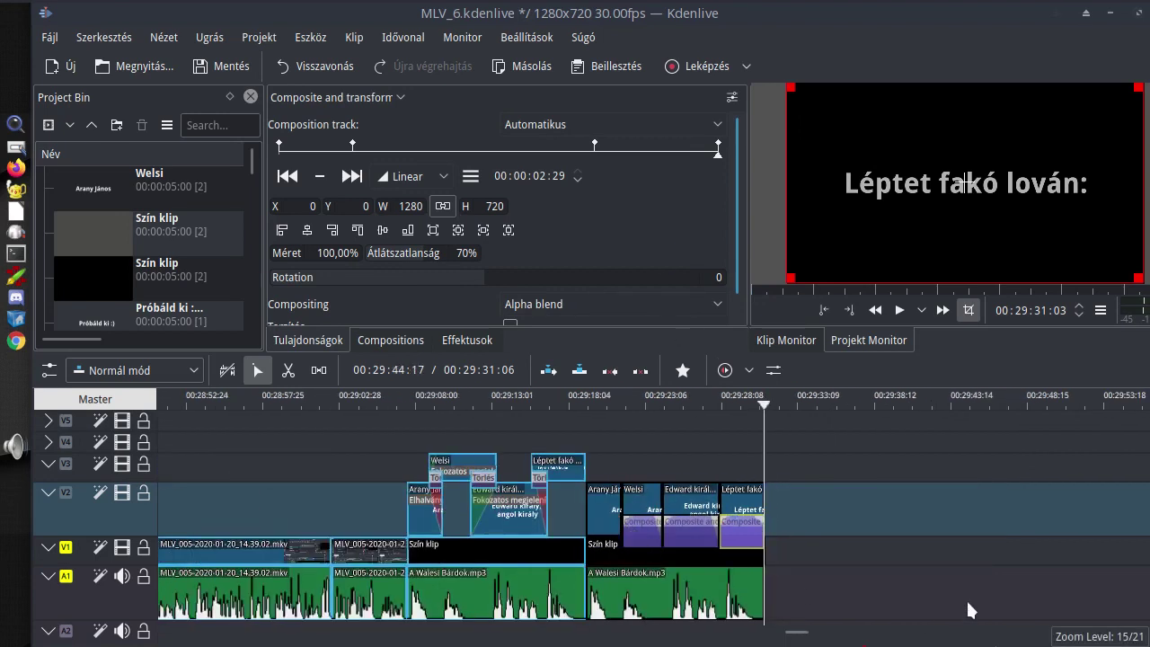